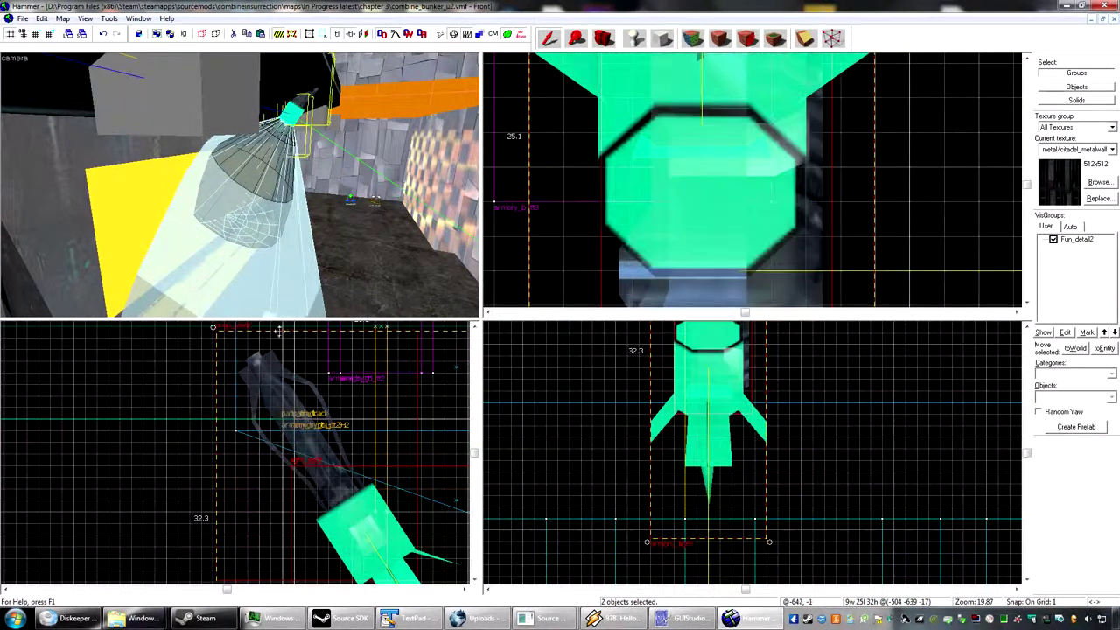
- Set the inner (bright) angle of the armory_light spotlight to 25
key(z)
key(w)
key(d)
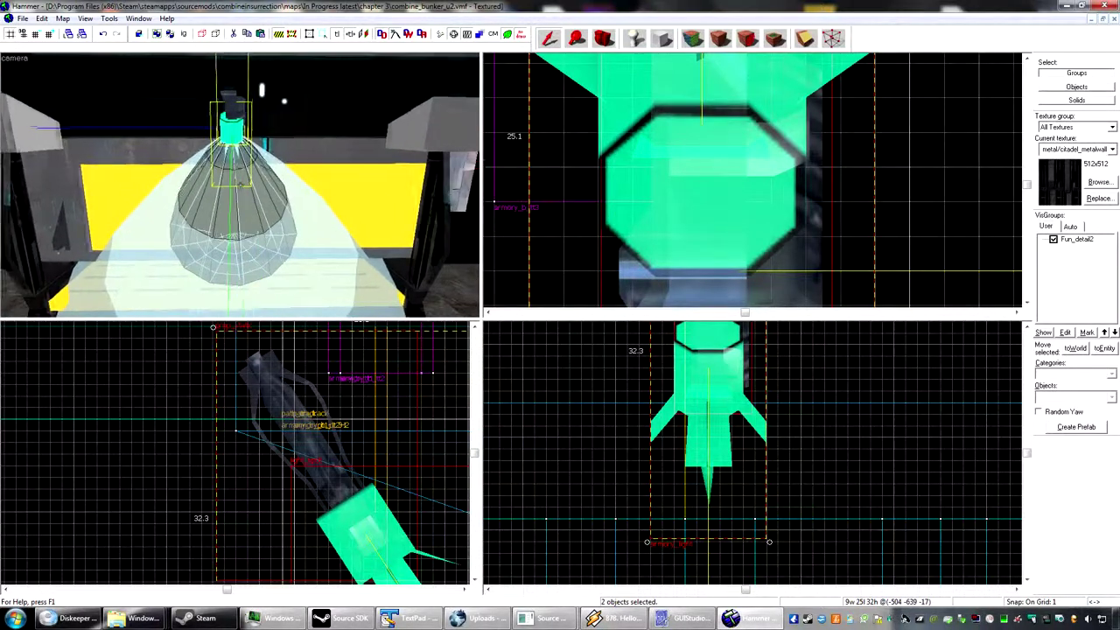
key(w)
key(z)
click(225, 172)
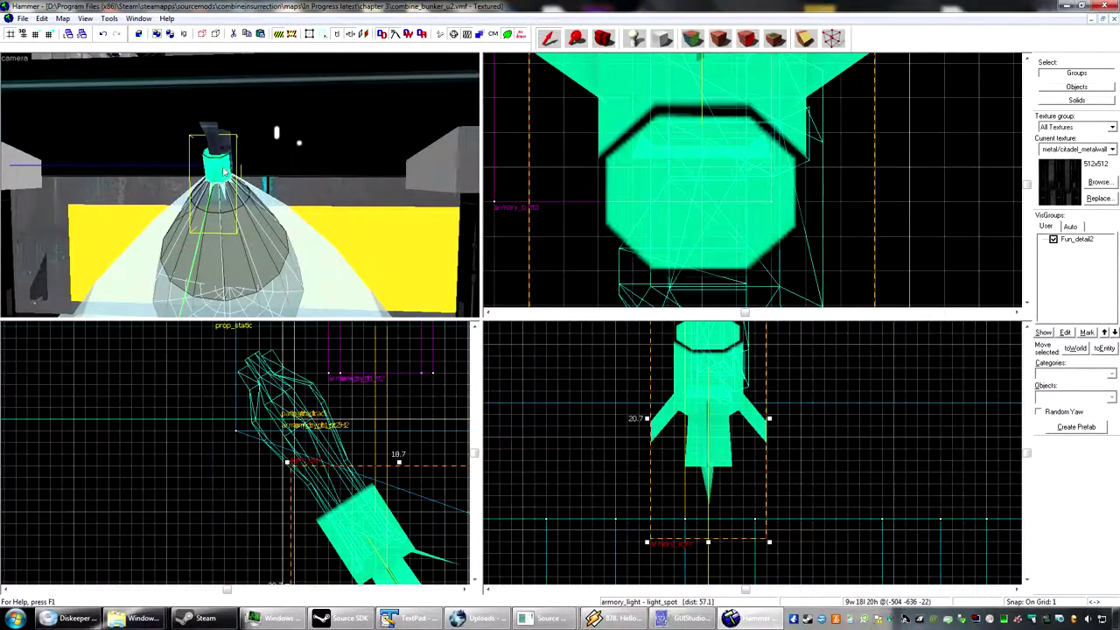
key(alt+Return)
click(765, 382)
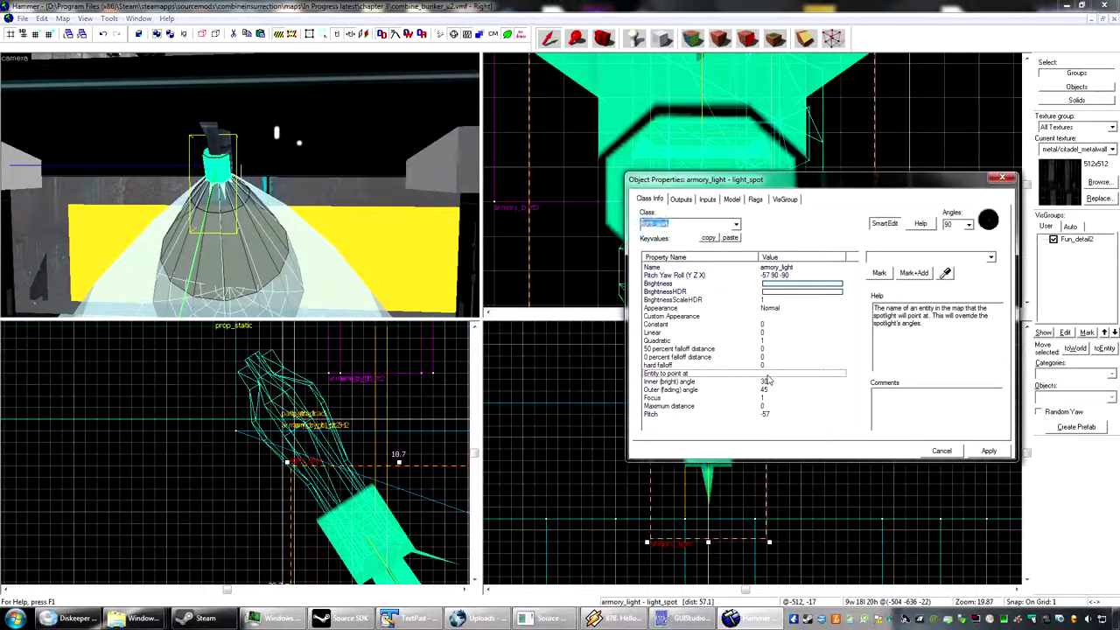
text(2)
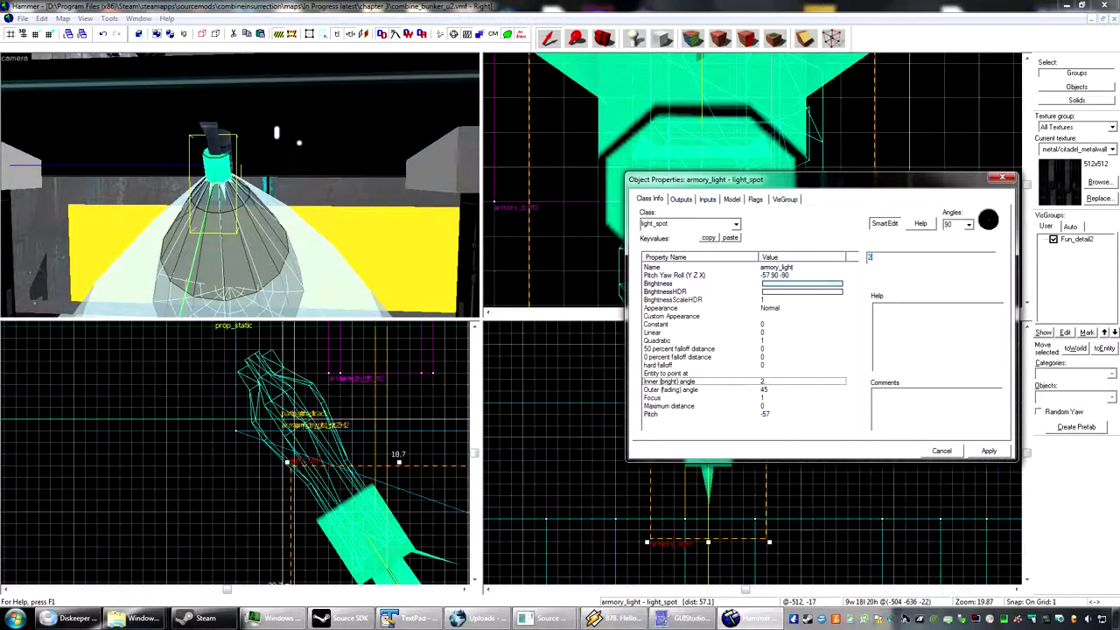
text(5)
key(Return)
key(z)
key(s)
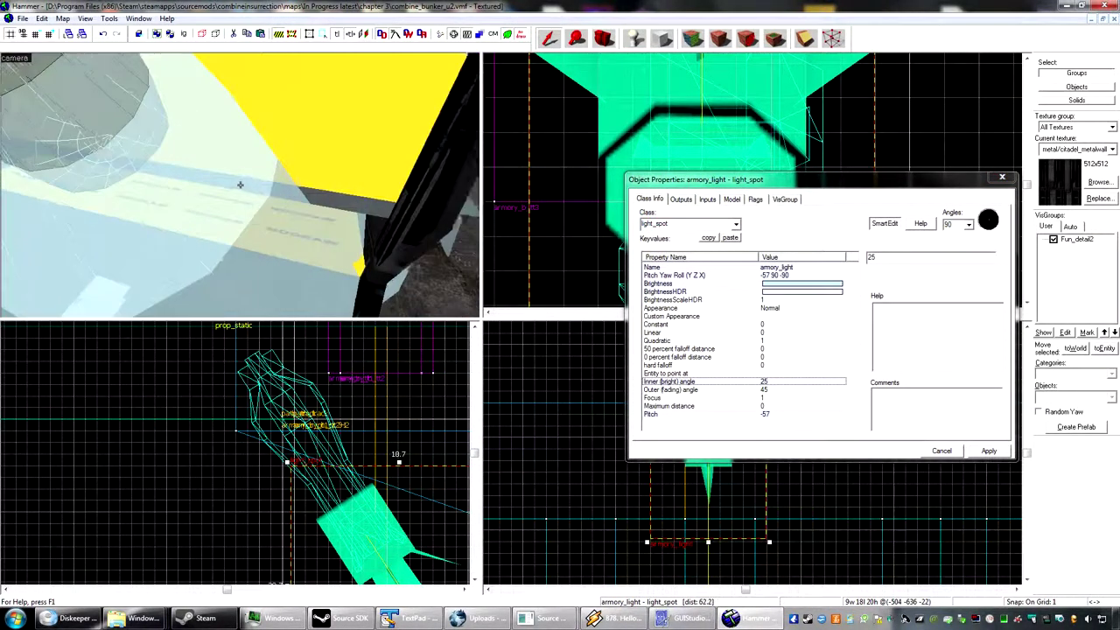
- Try outer (fading) angles of 15 and 20 on the spotlight, then settle on 30
click(781, 390)
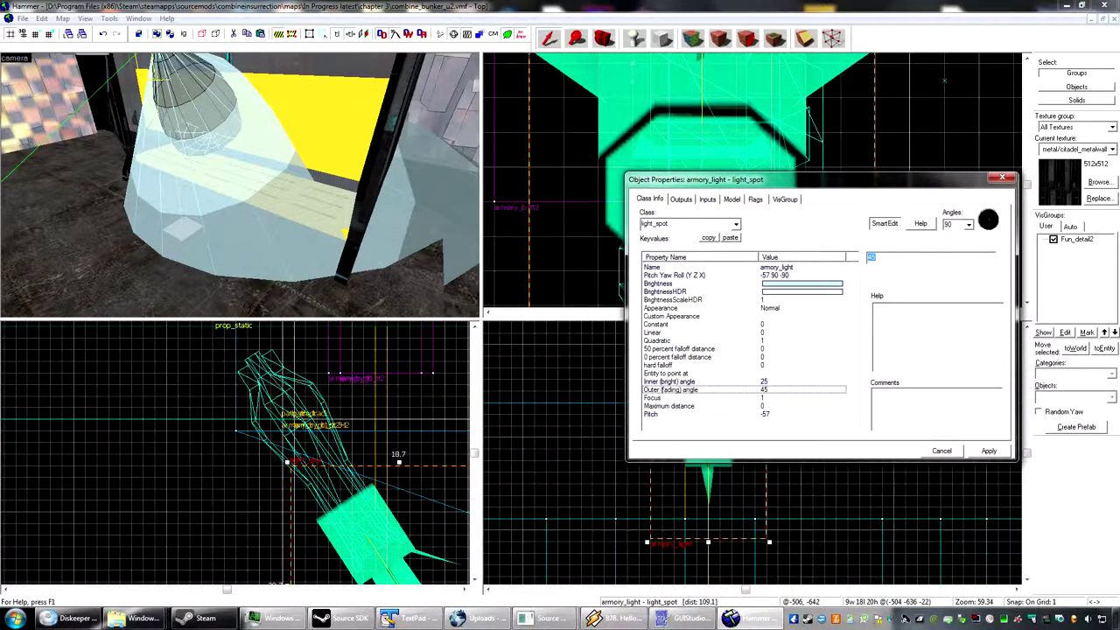
key(Return)
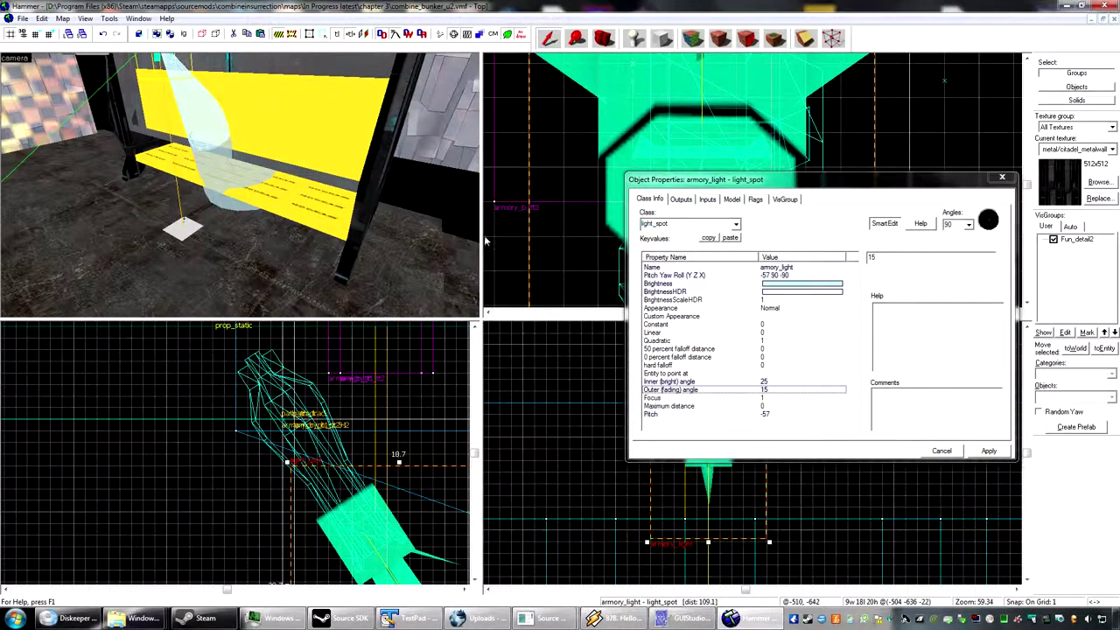
key(z)
key(d)
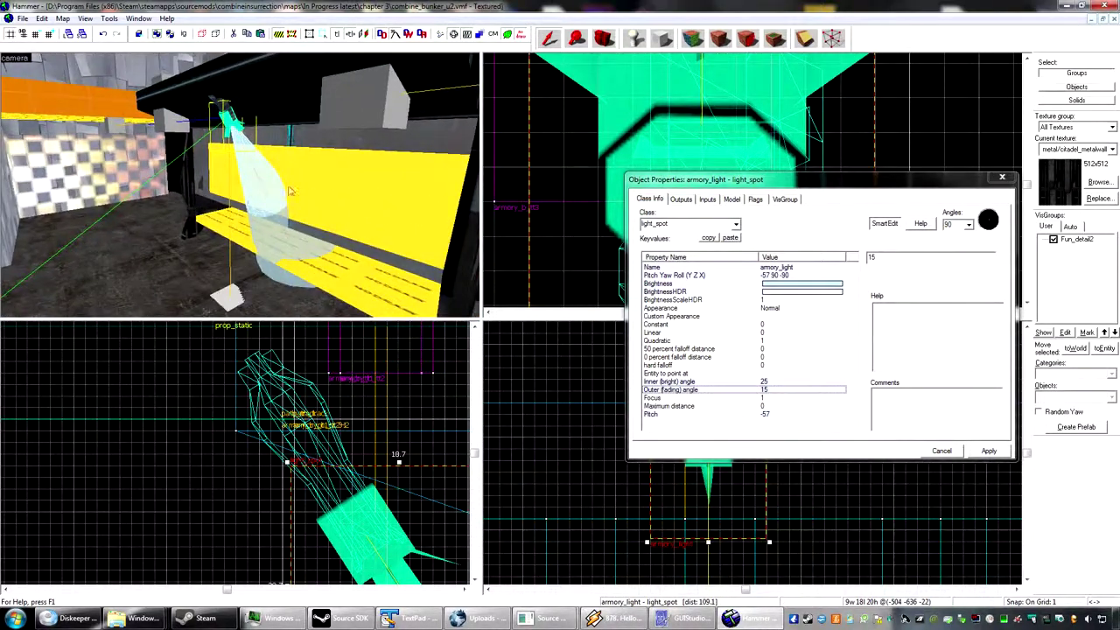
text(z20)
key(Return)
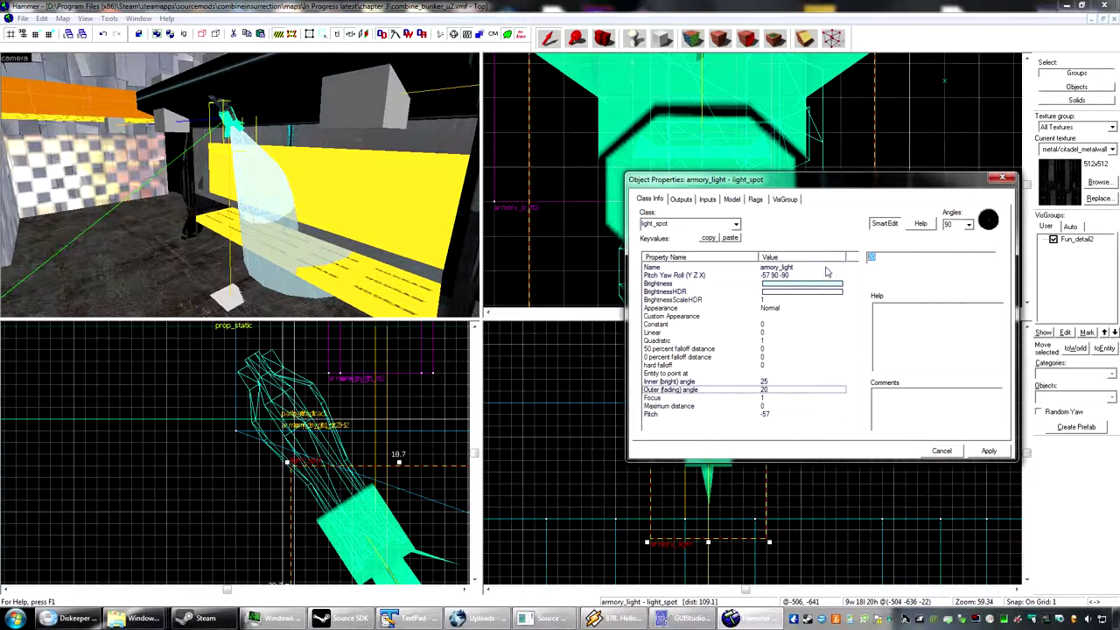
text(30)
key(Return)
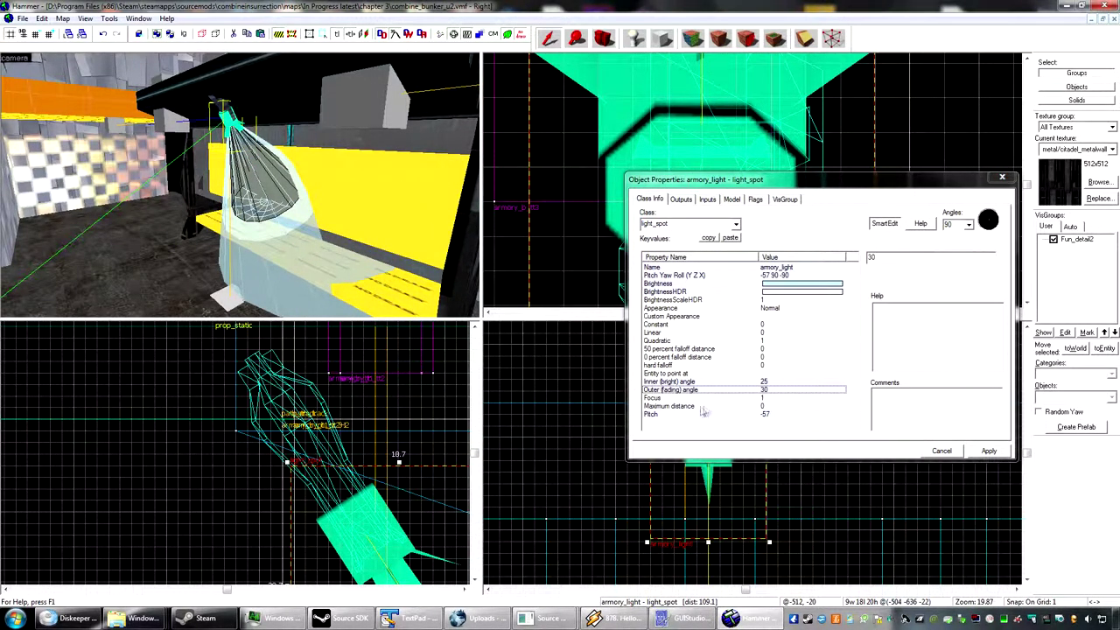
- Set the spotlight's focus to 2, apply the changes and close its properties
click(701, 408)
click(710, 399)
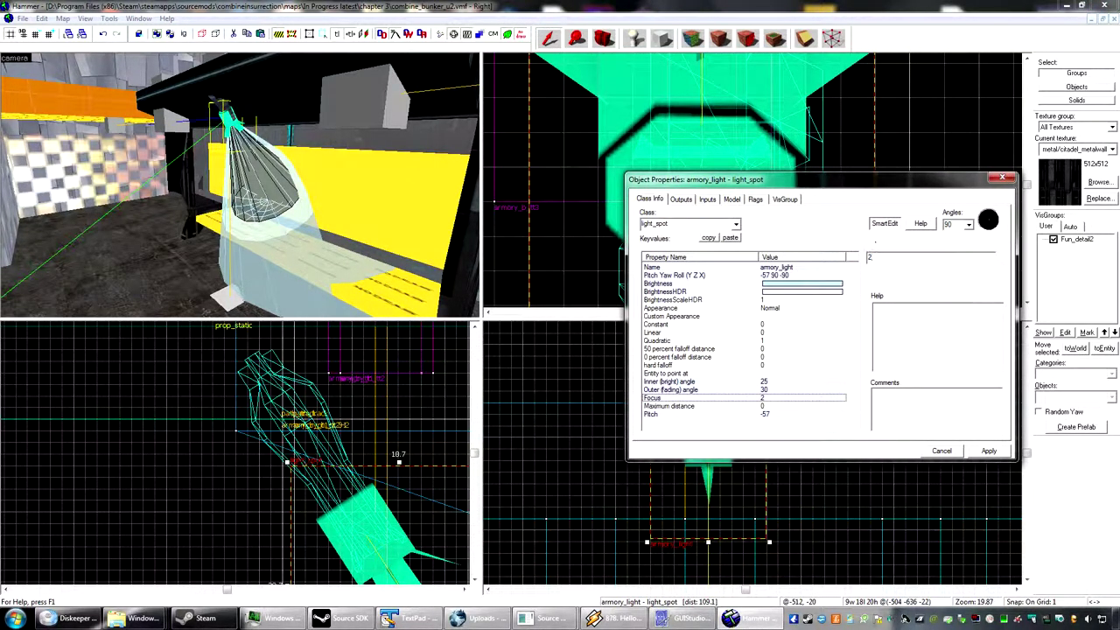
click(989, 451)
click(1002, 179)
- Select the spotlight together with its lamp prop and duplicate the pair onto the path tracks on either side
key(z)
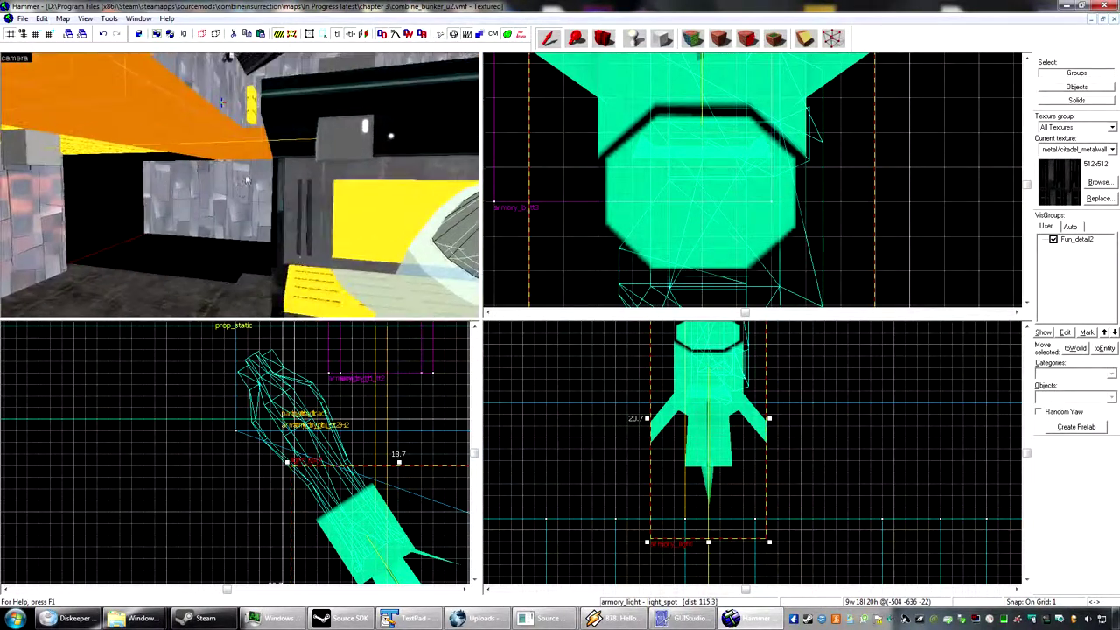
key(z)
ctrl+click(401, 140)
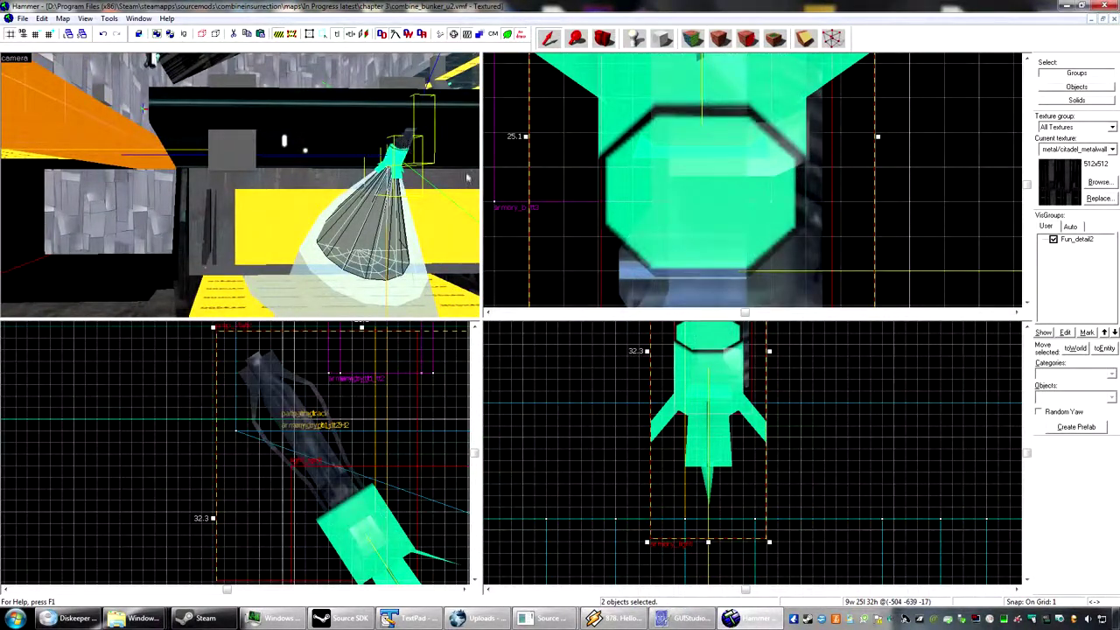
scroll(962, 219, down, 6)
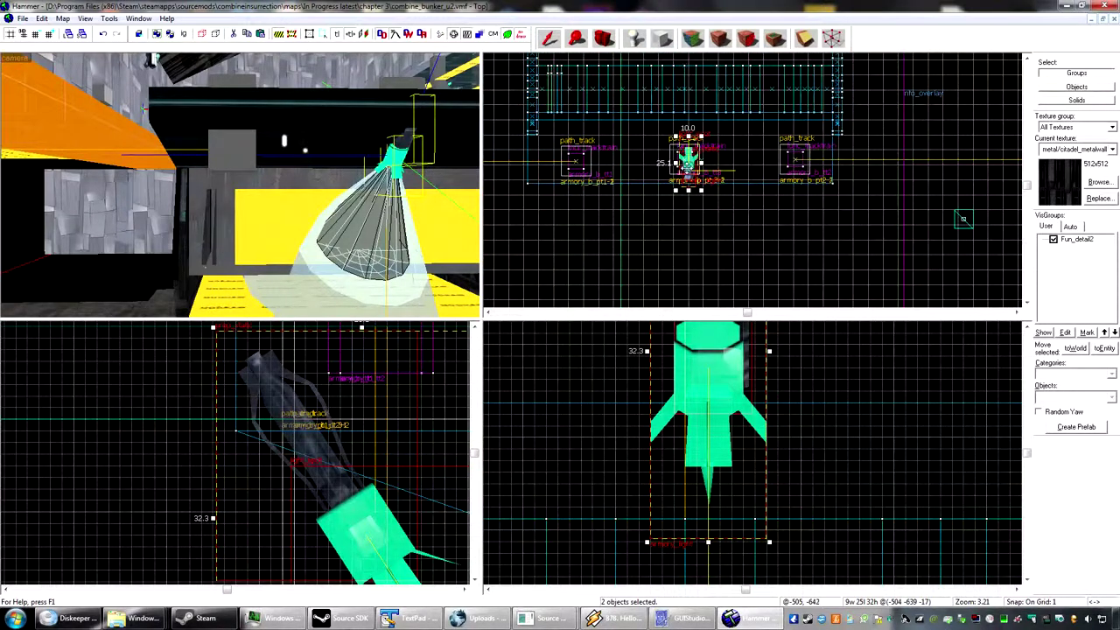
mouse_move(689, 167)
shift+mouse_down()
mouse_move(589, 163)
mouse_move(781, 165)
shift+mouse_up()
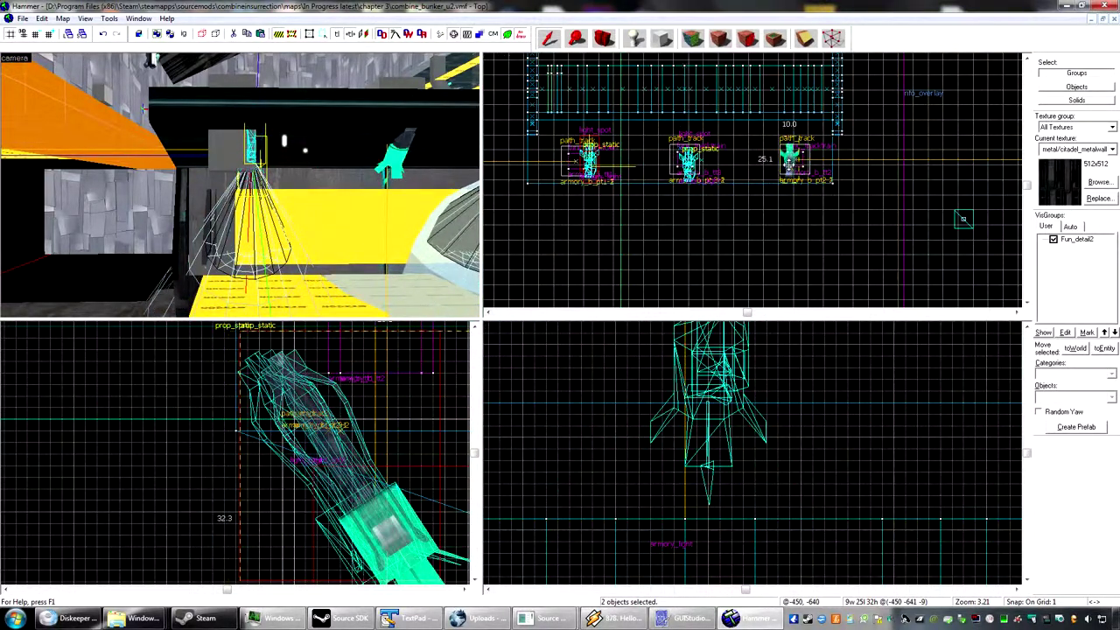
- Move the duplicated lamp and spotlight at the right-hand path track into line with the original lamp
scroll(788, 170, up, 3)
scroll(791, 179, up, 8)
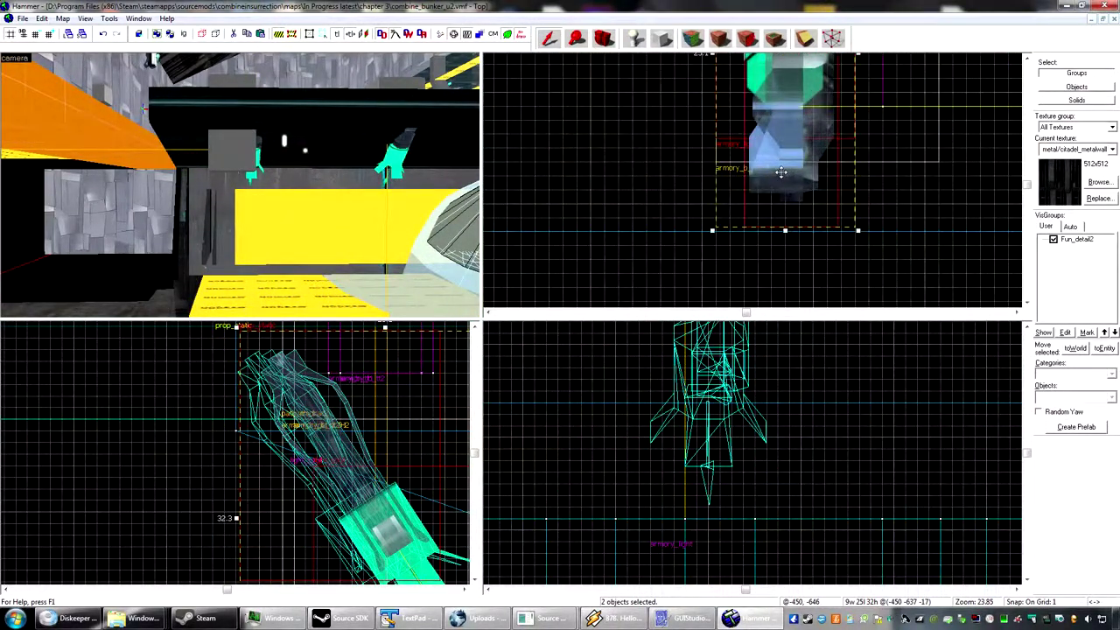
scroll(316, 362, down, 5)
scroll(316, 362, up, 5)
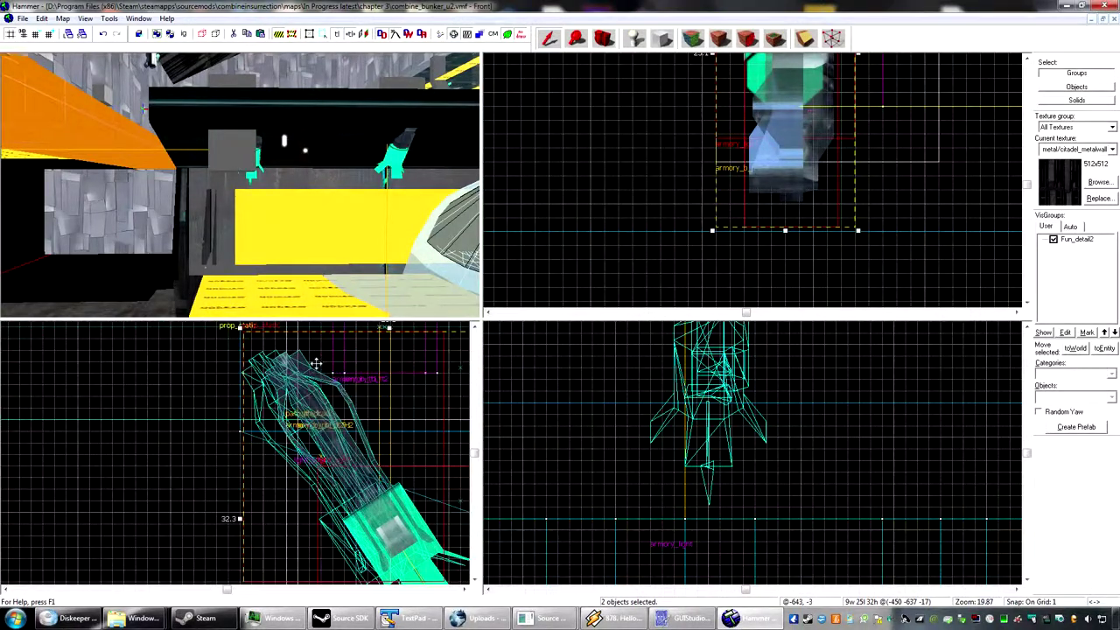
middle_drag(309, 369, 343, 404)
scroll(334, 408, up, 3)
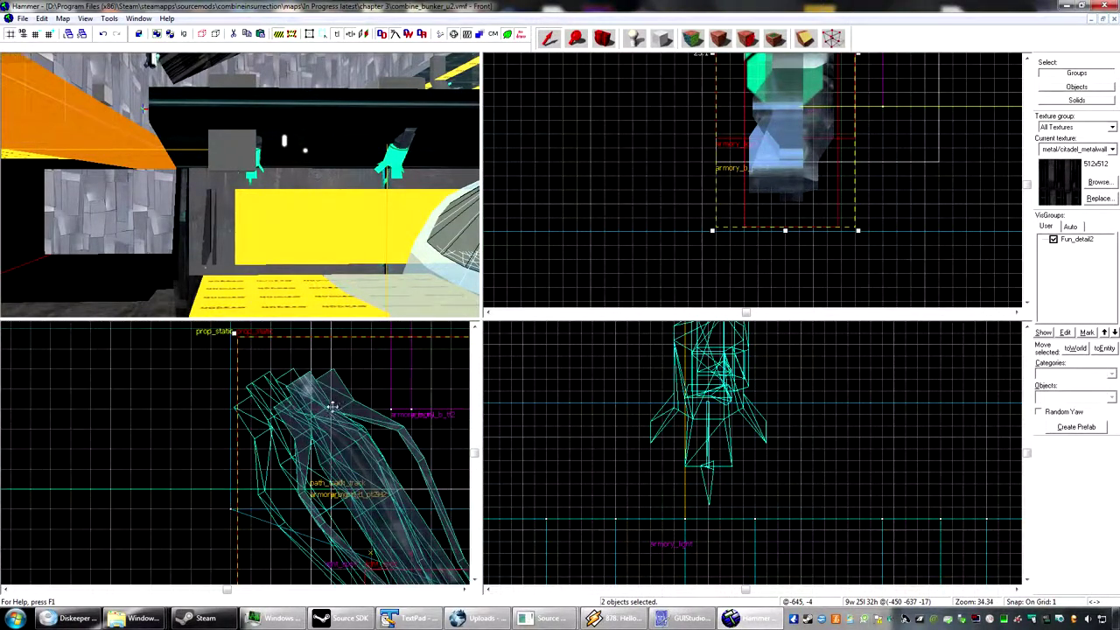
drag(333, 410, 298, 416)
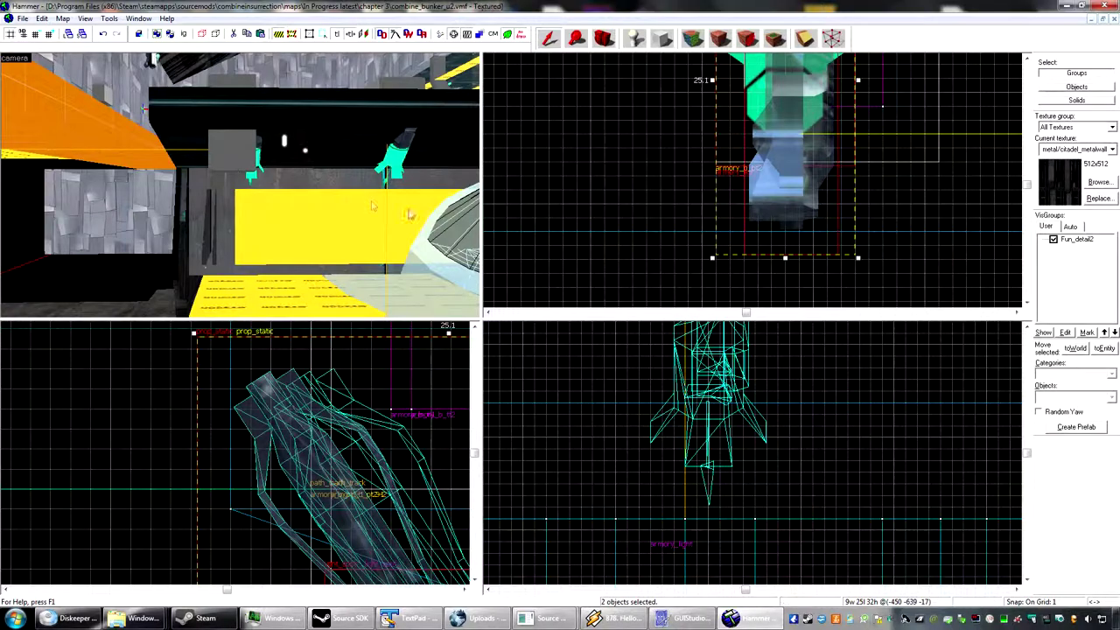
- Select the duplicated lamp and spotlight at the left-hand path track and move the pair into line with the other lamps
click(257, 159)
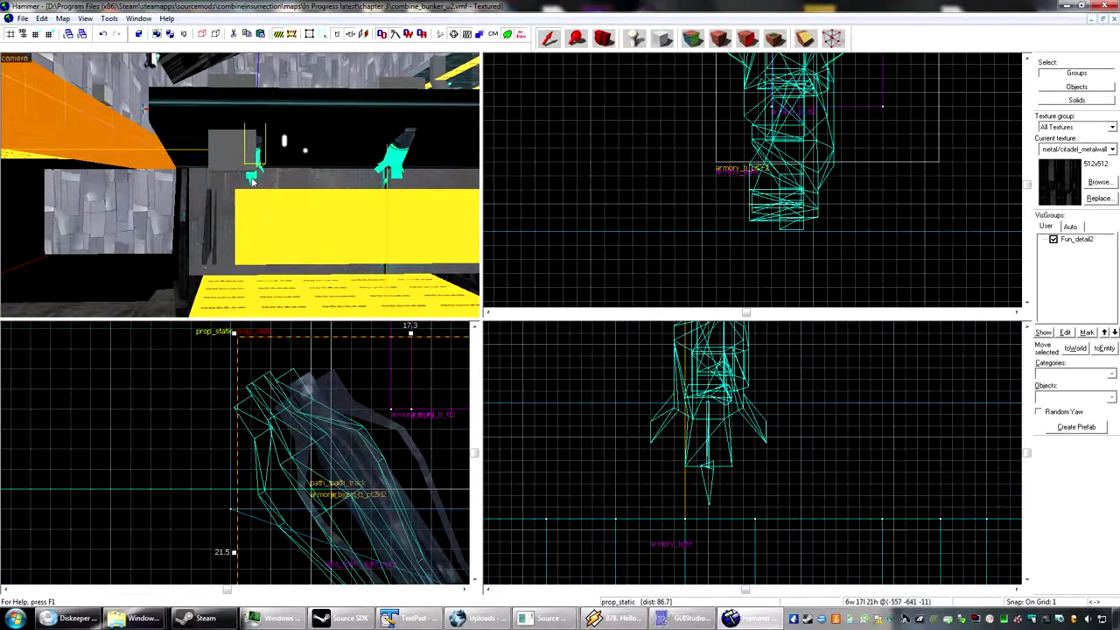
ctrl+click(252, 180)
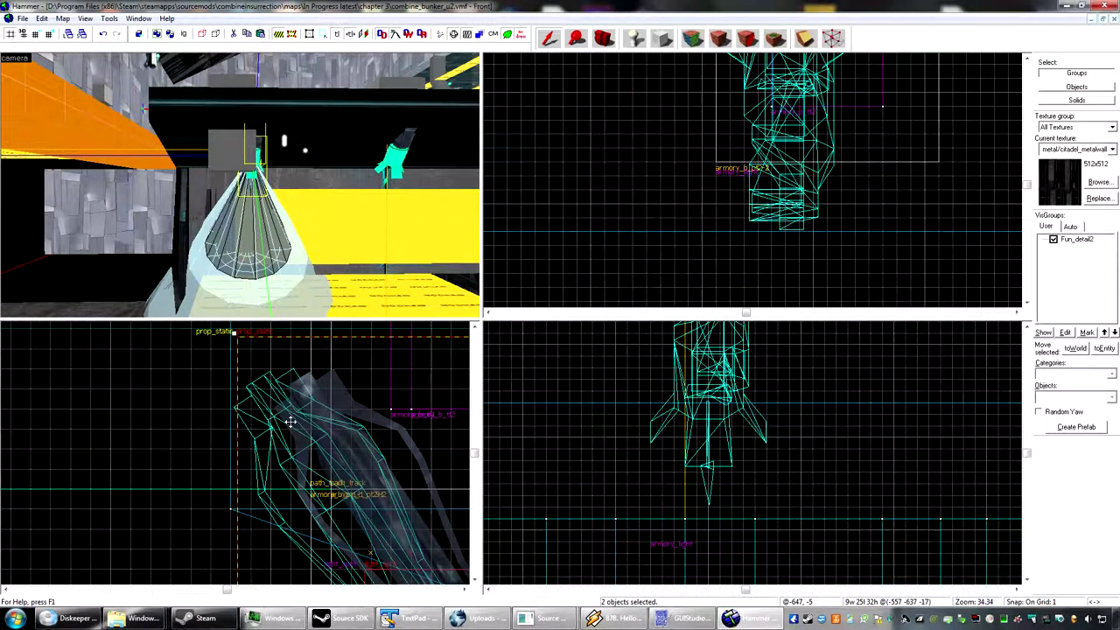
click(400, 162)
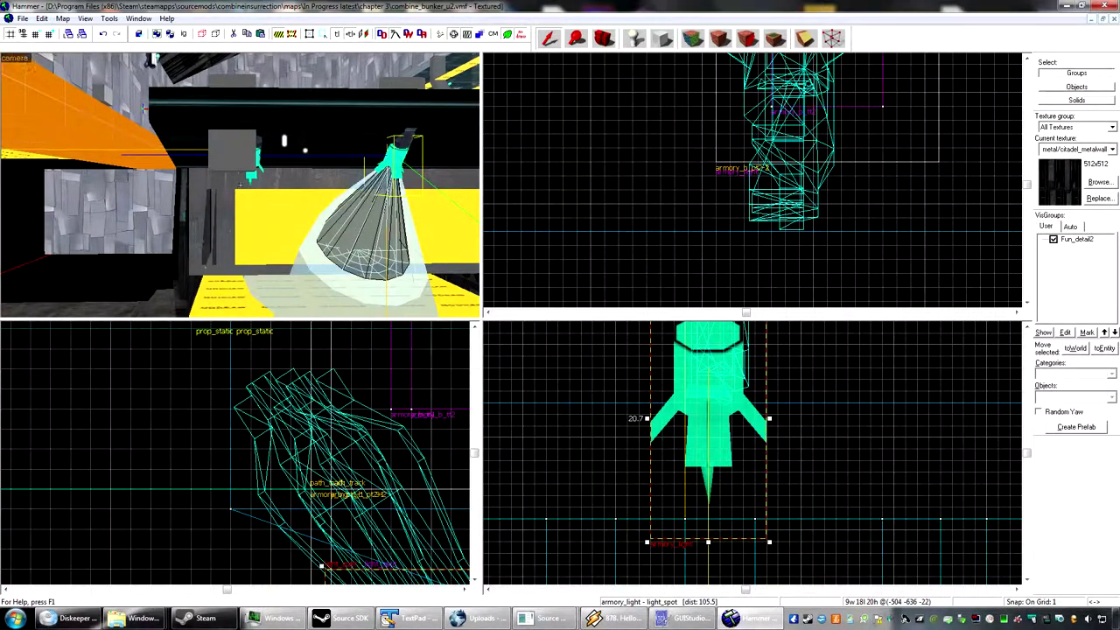
key(z)
key(z)
key(z)
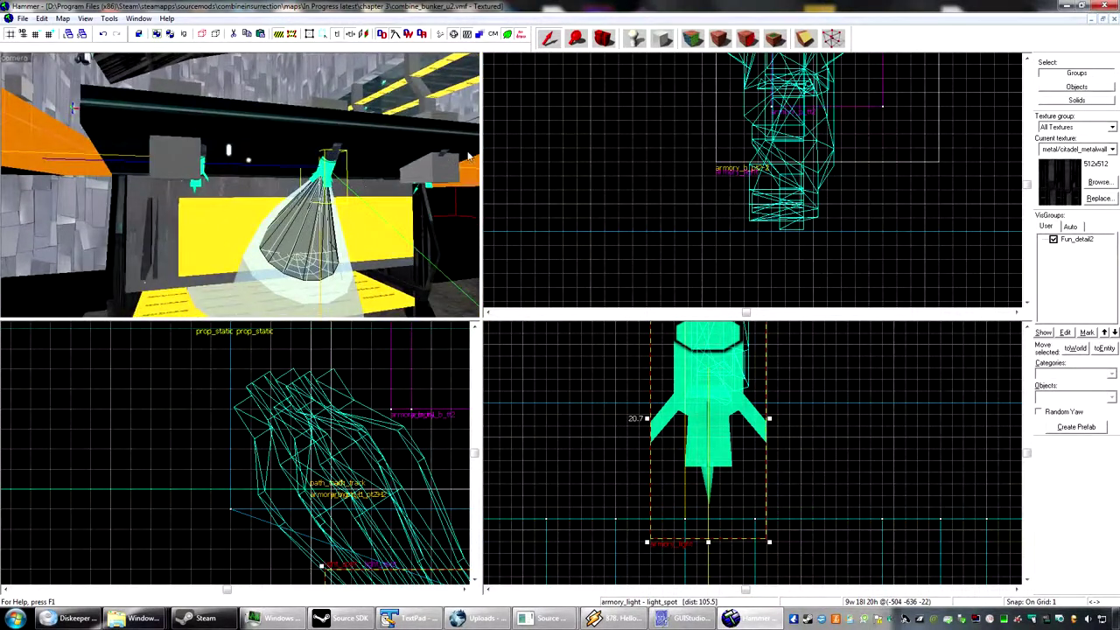
click(444, 157)
ctrl+click(426, 186)
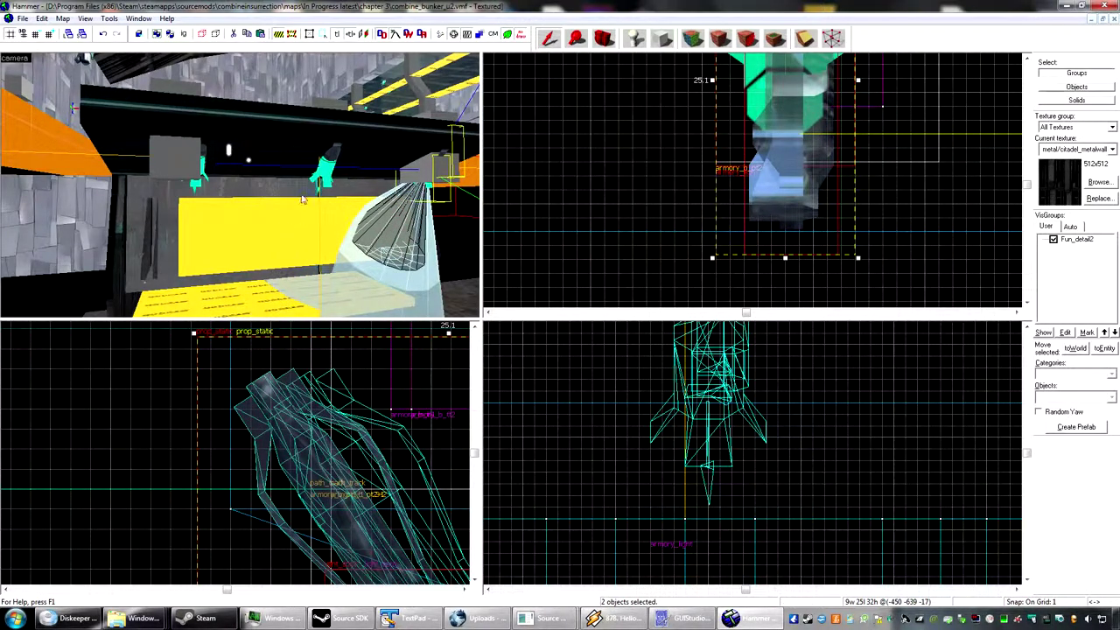
click(333, 167)
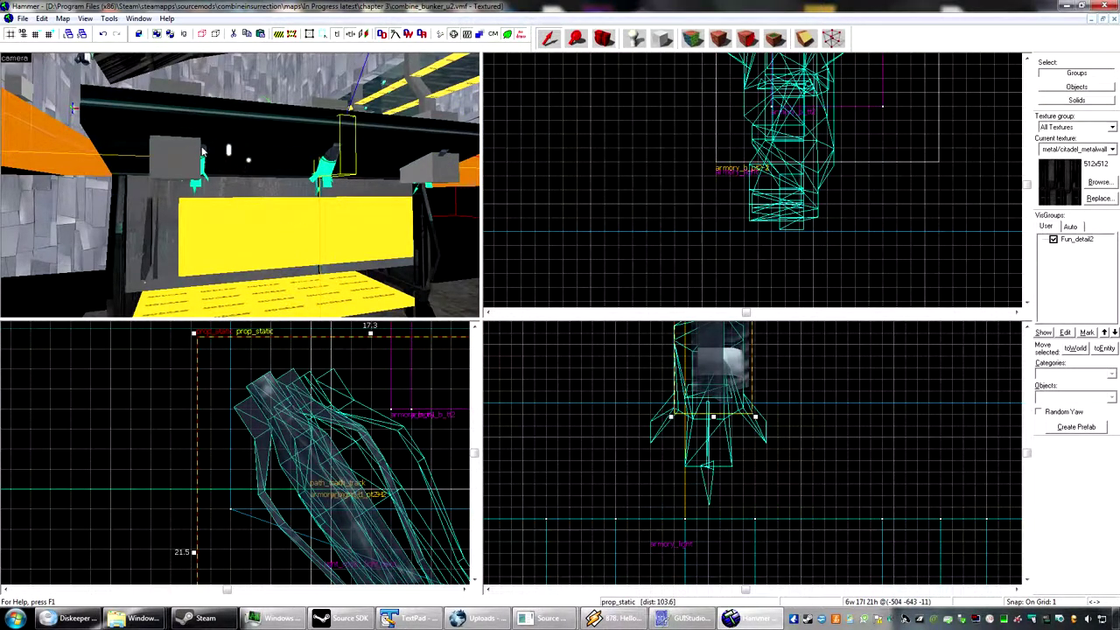
ctrl+click(201, 180)
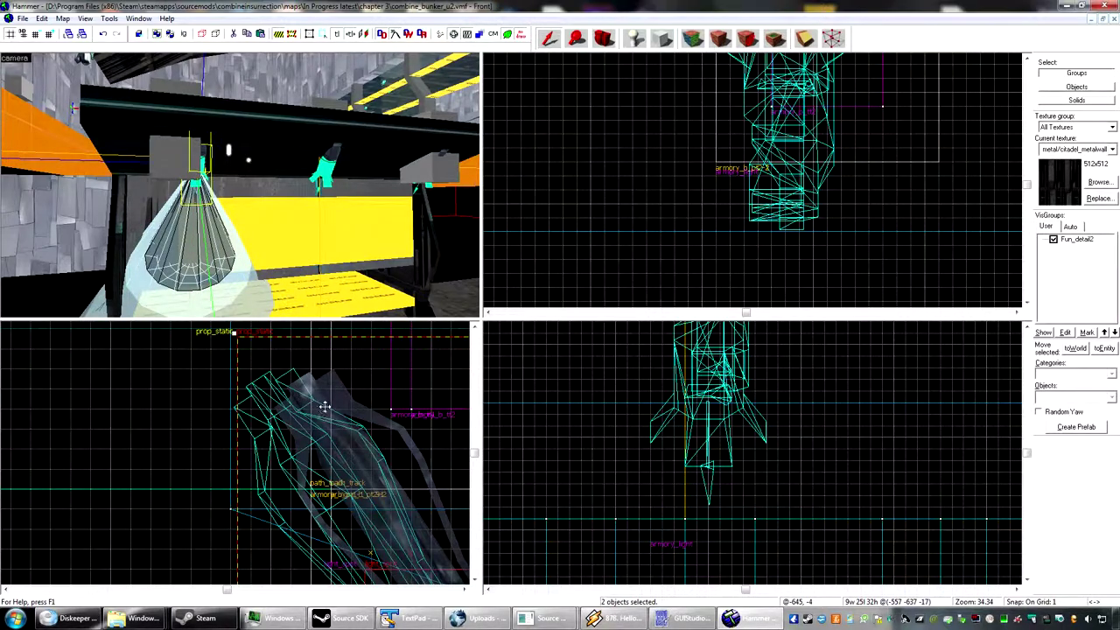
drag(324, 406, 289, 394)
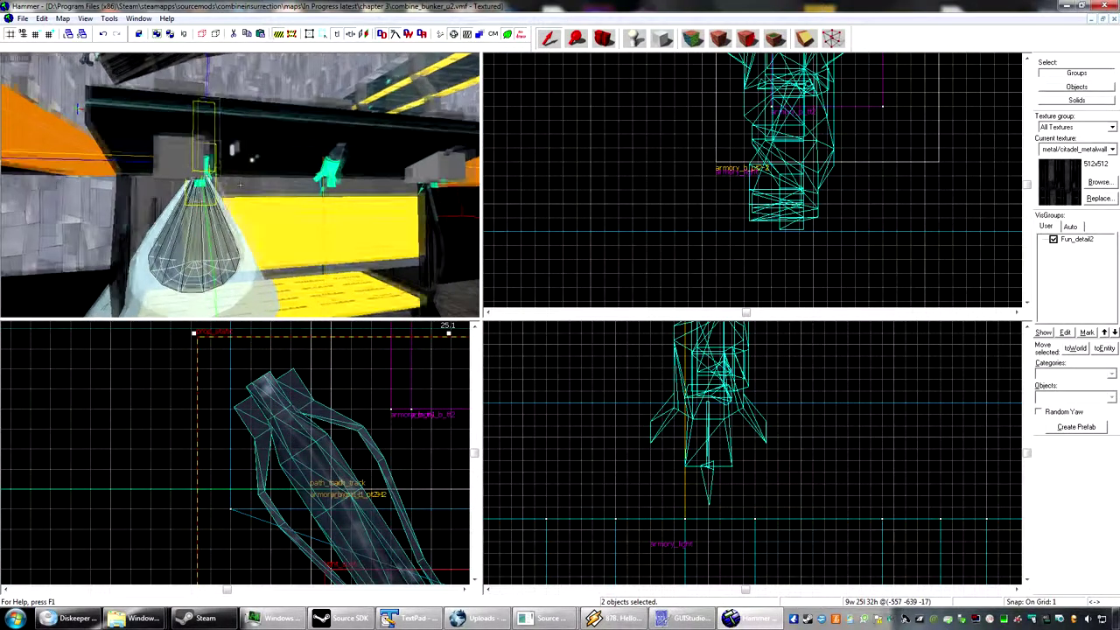
- Open the middle lamp prop's properties and examine the sequences, info and render options of breenlight.mdl in the model browser
key(z)
double_click(251, 118)
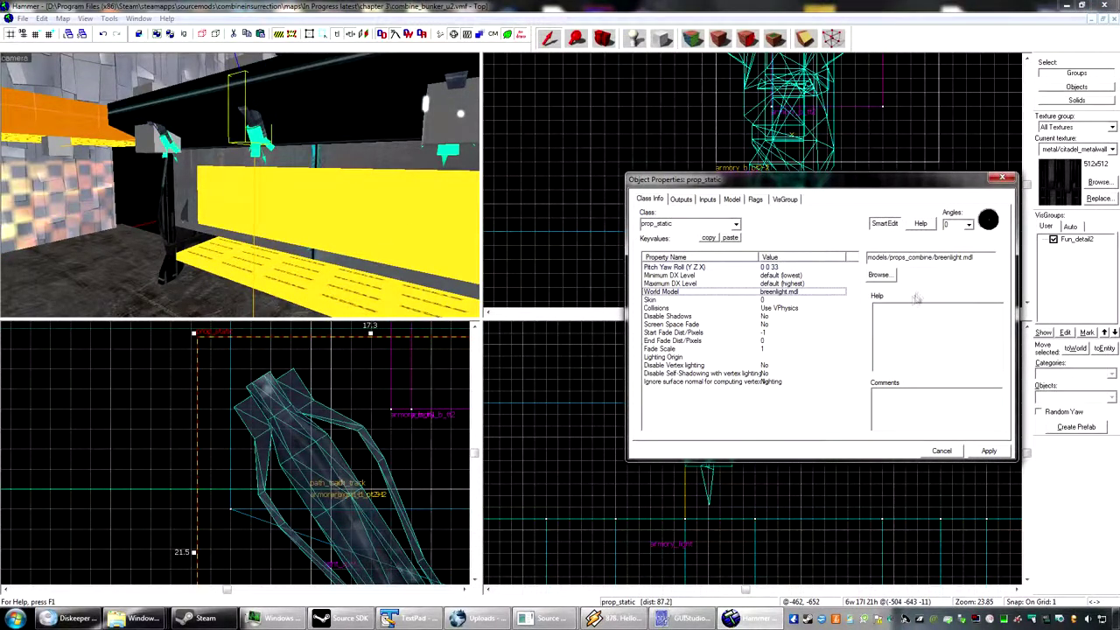
click(879, 275)
click(724, 279)
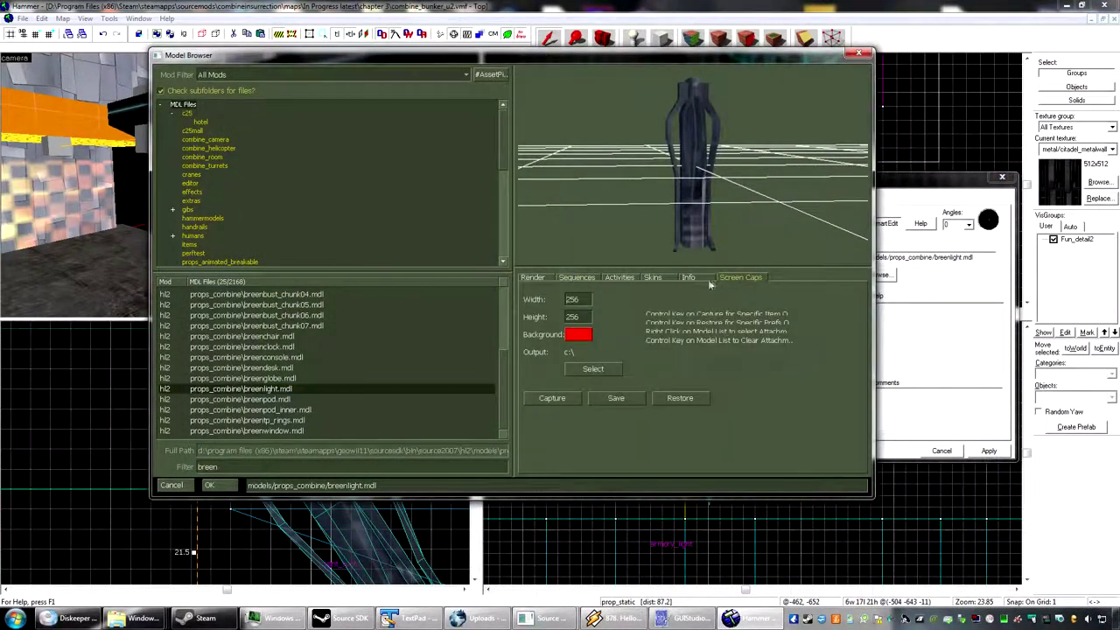
click(684, 278)
click(577, 277)
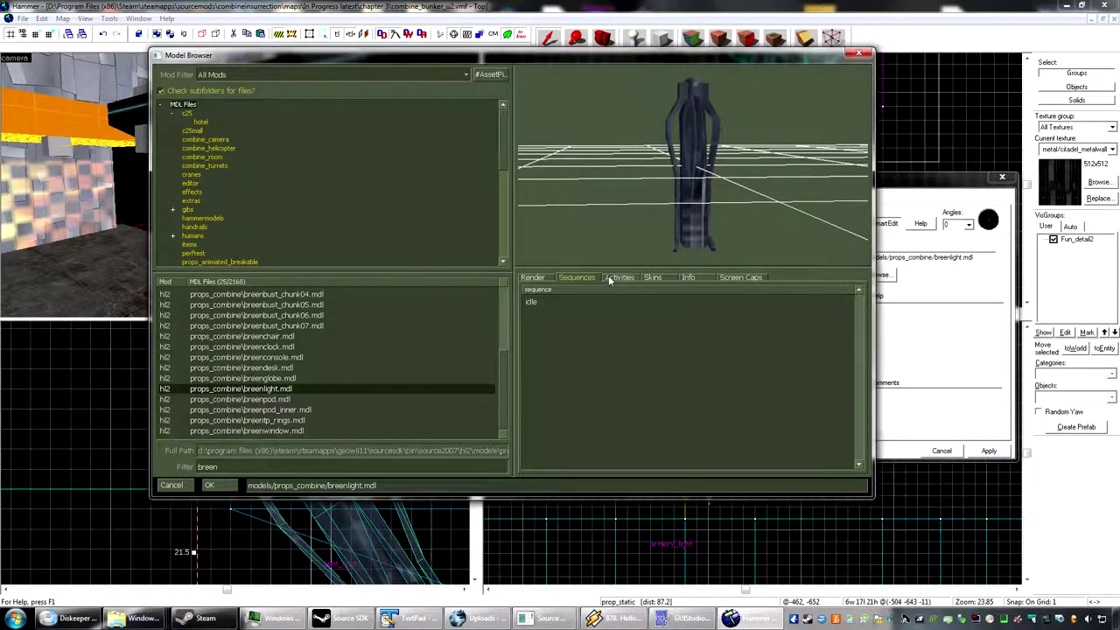
click(533, 278)
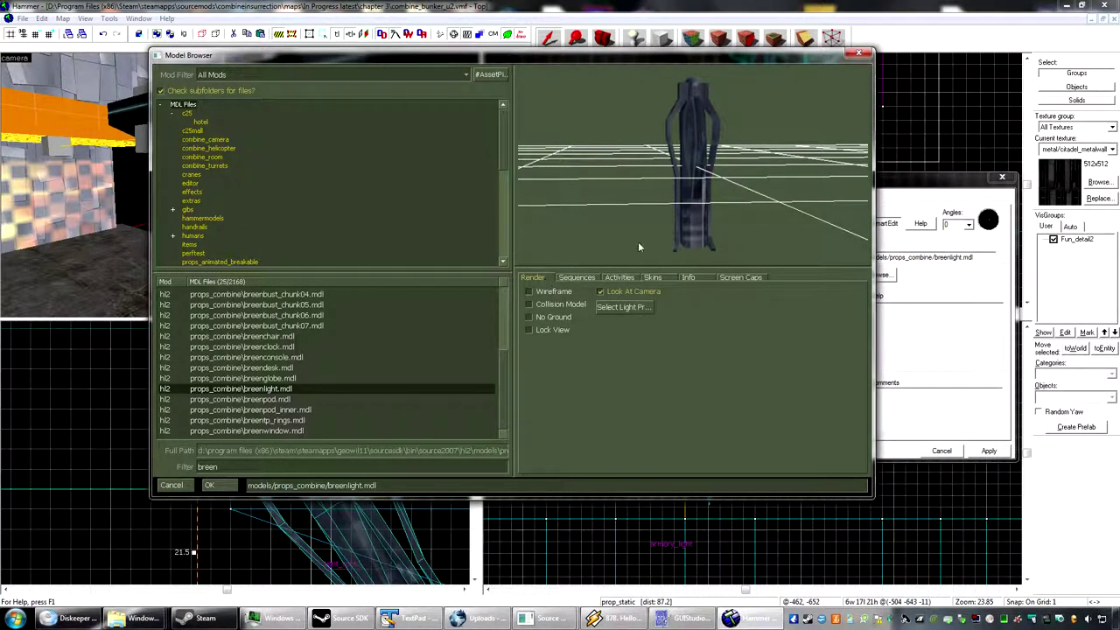
key(Return)
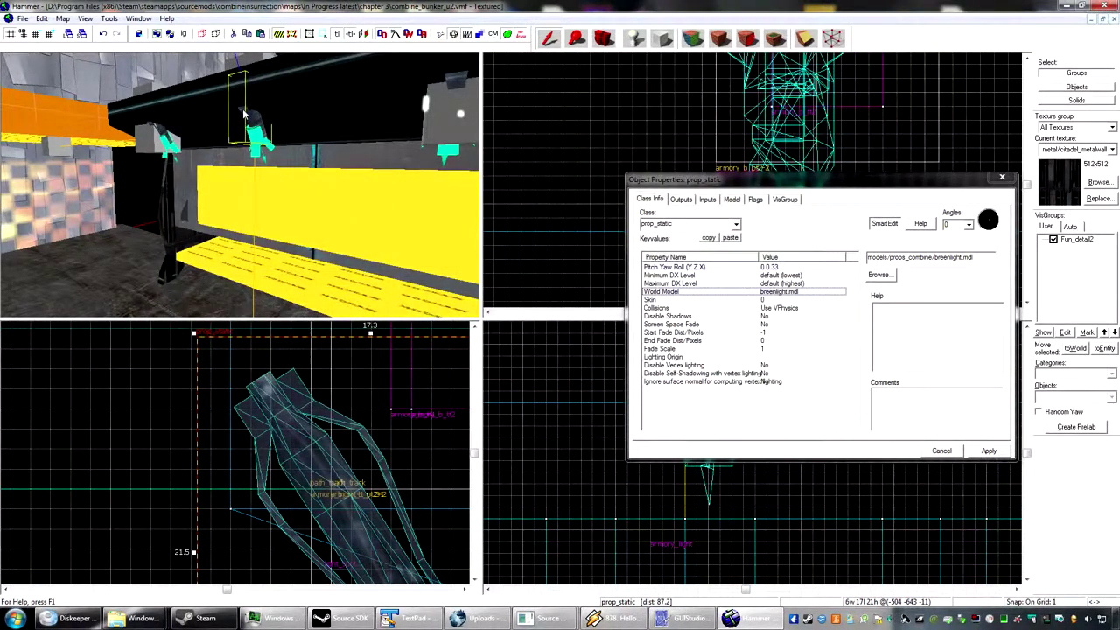
- Add the other two lamp props to the selection and change the class of all three to prop_dynamic
ctrl+click(167, 131)
ctrl+click(453, 80)
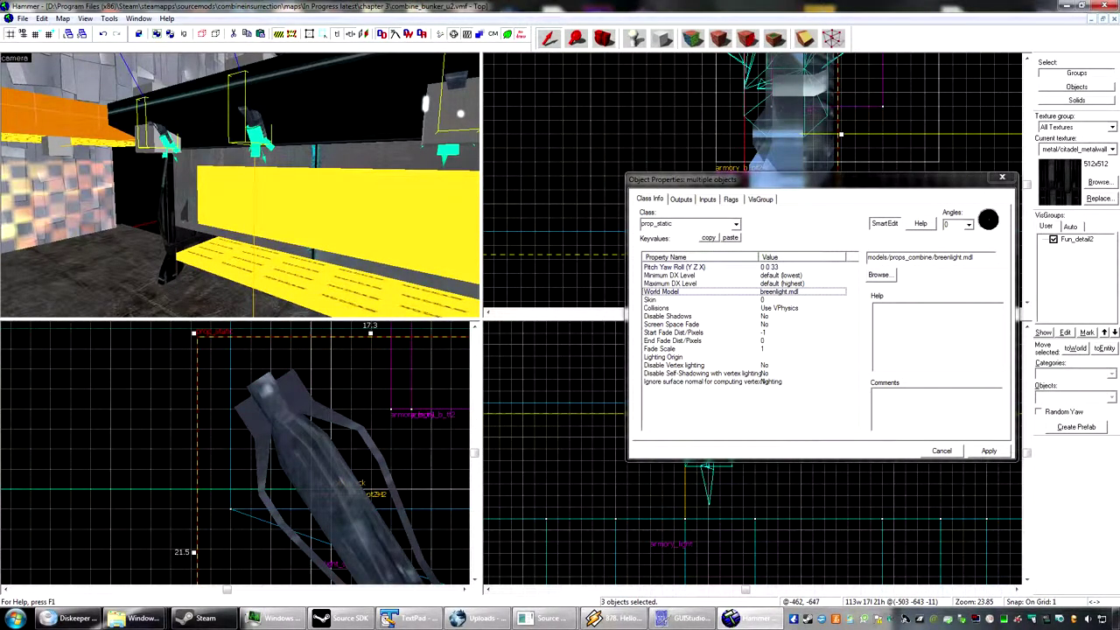
click(683, 225)
key(BackSpace)
key(BackSpace)
key(BackSpace)
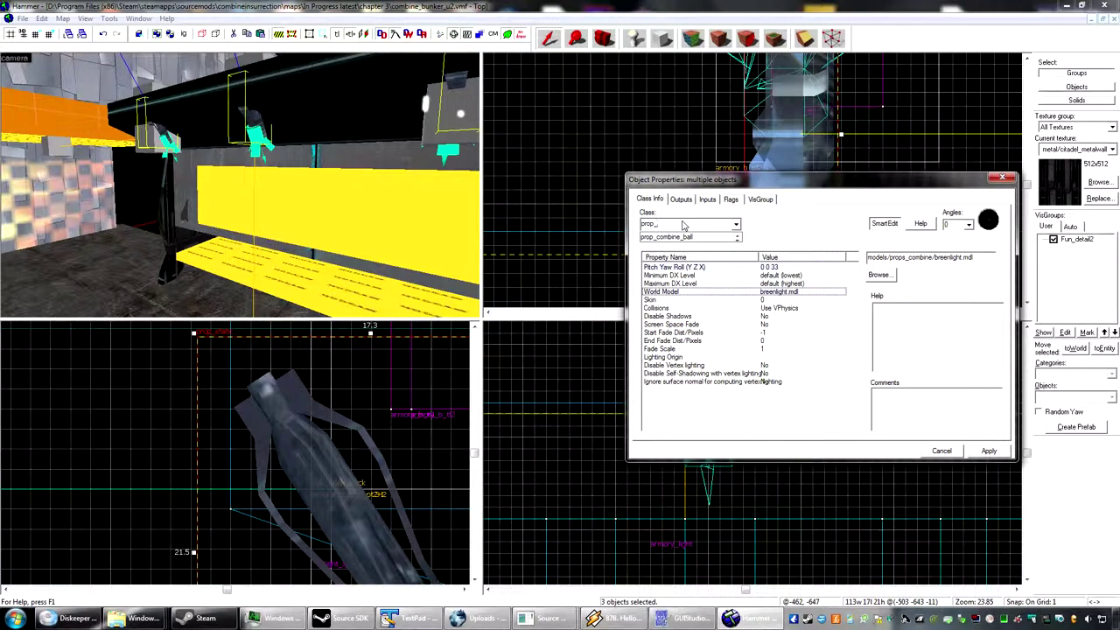
text(dynamic)
key(Return)
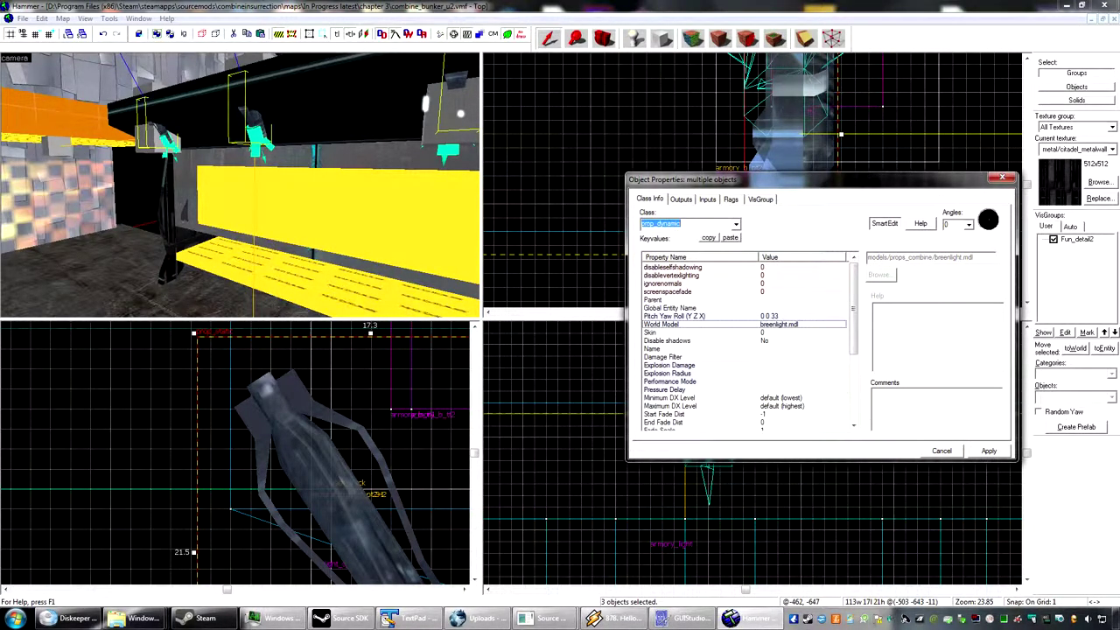
- Apply the class change to the three lamp props and close their properties
click(988, 450)
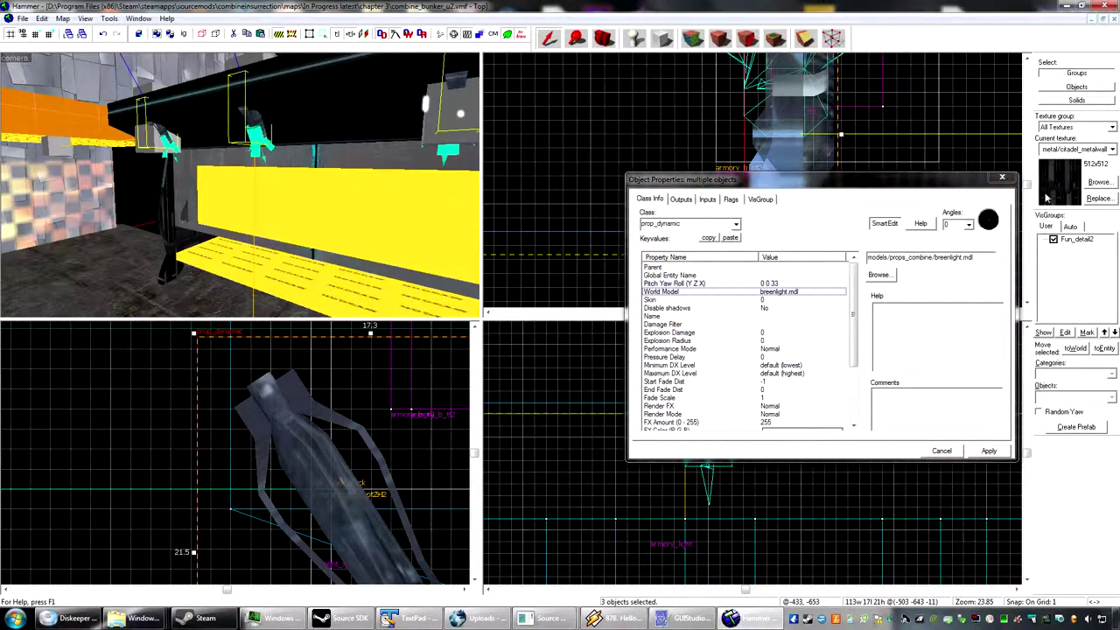
click(1002, 176)
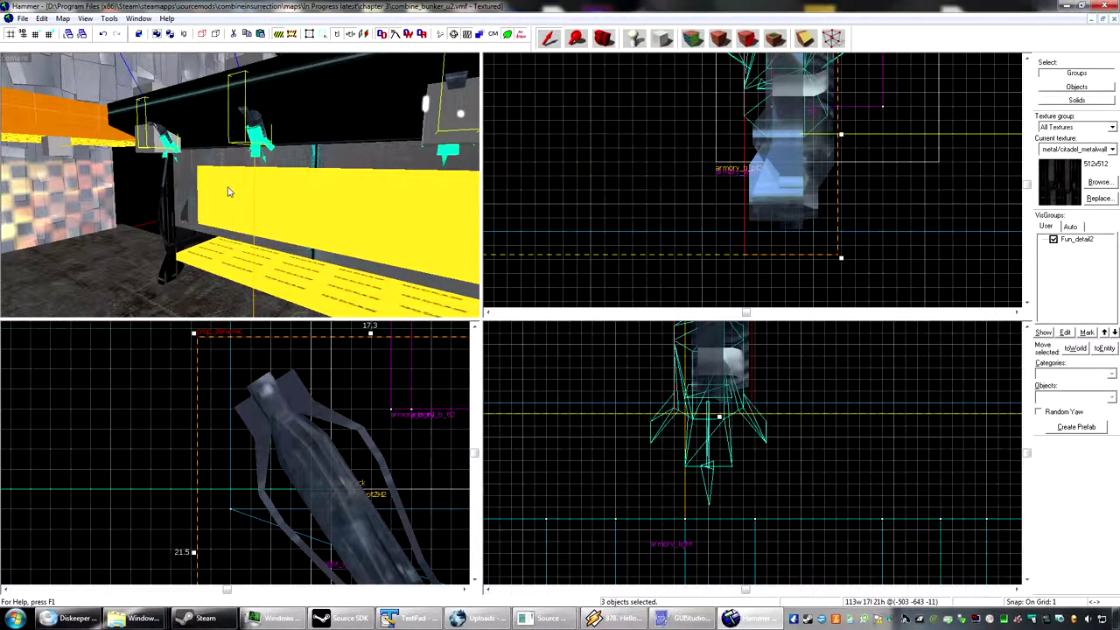
- Set the Parent of the three lamp props to armory_b_tt3 by picking the small yellow block near the floor, and apply the change
key(alt+Return)
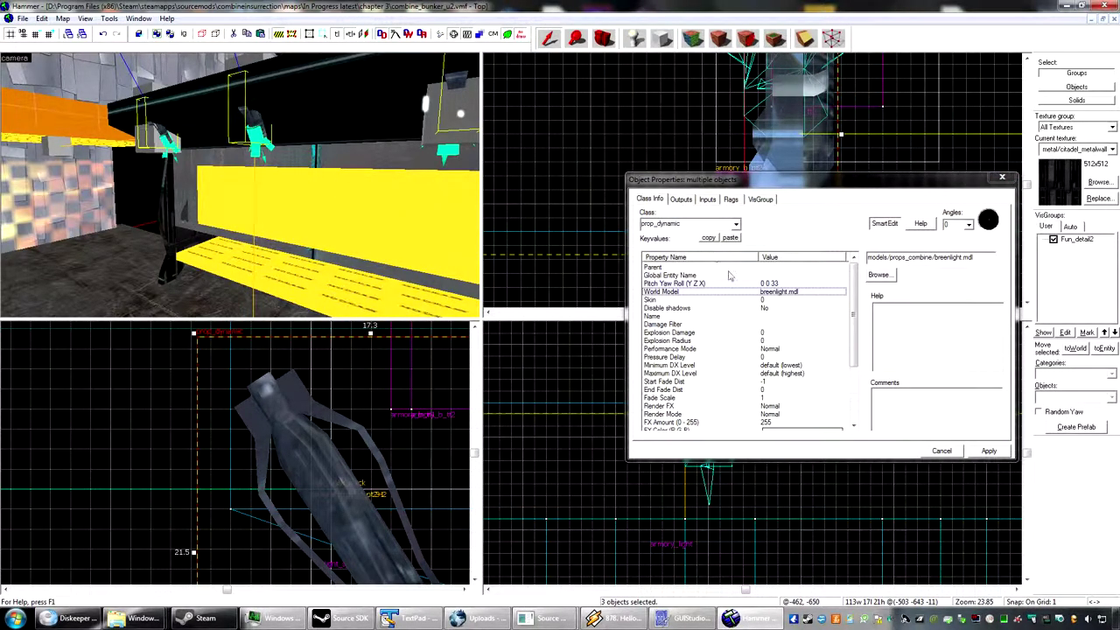
click(767, 267)
key(z)
key(w)
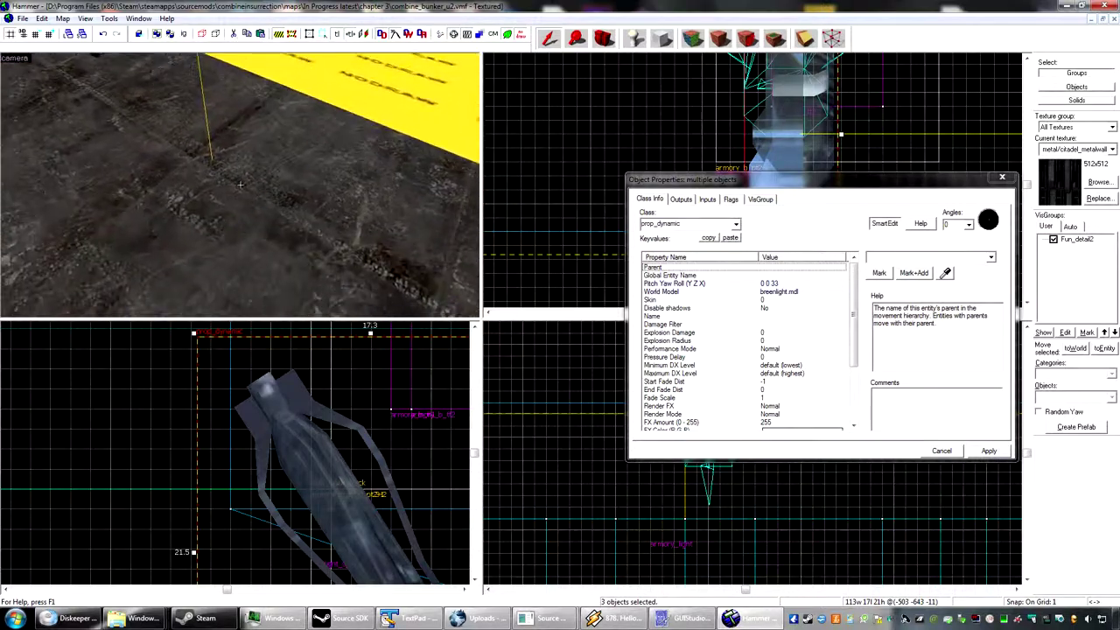
key(s)
key(w)
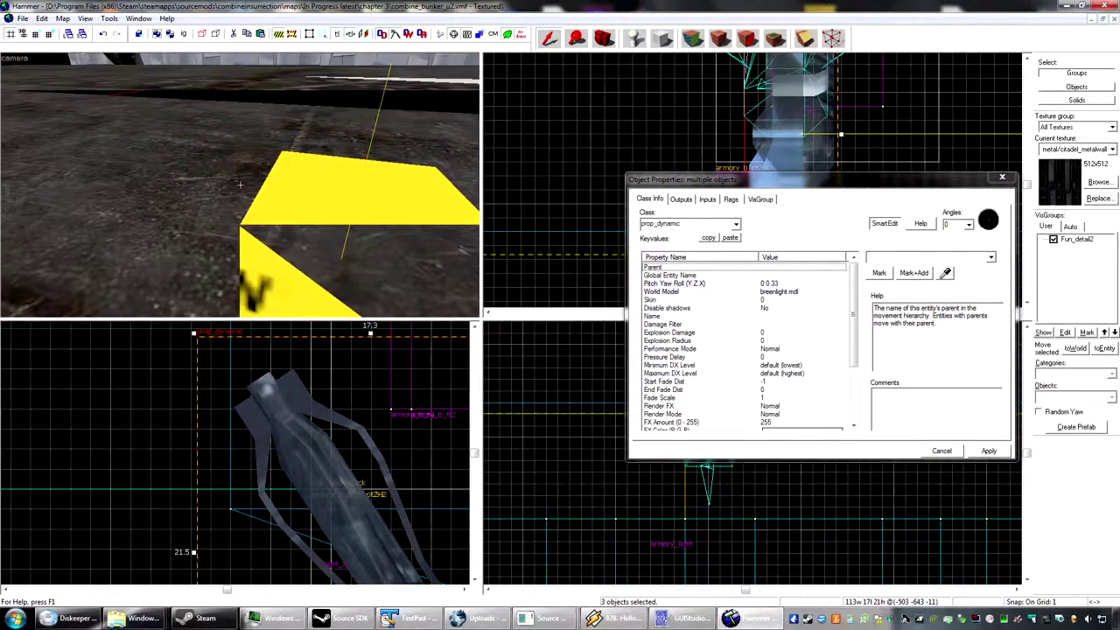
key(s)
key(w)
key(s)
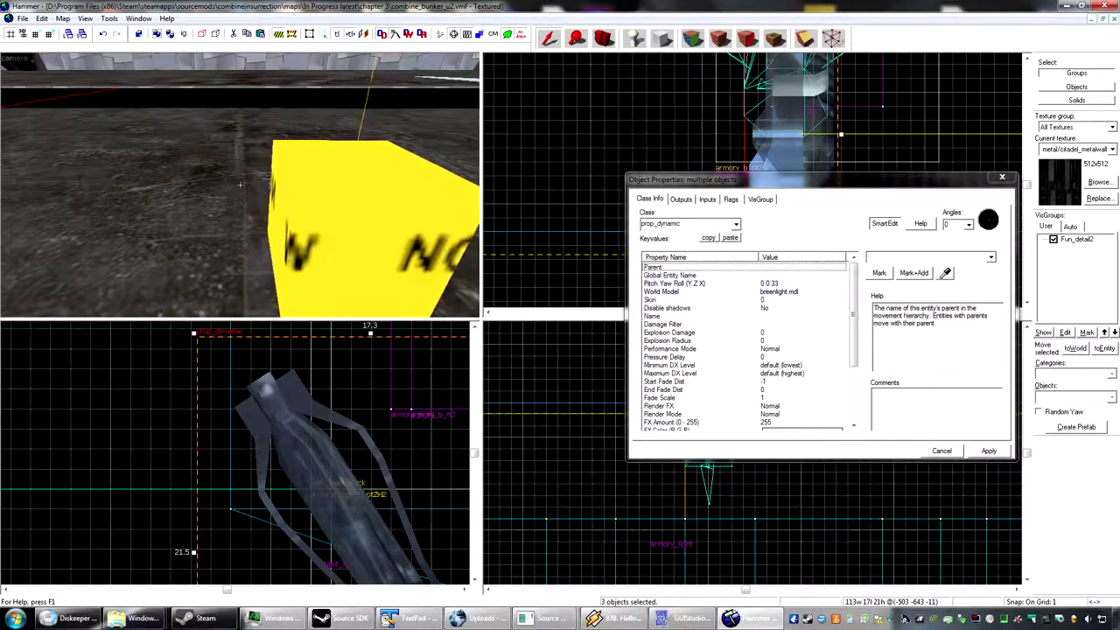
key(z)
click(945, 274)
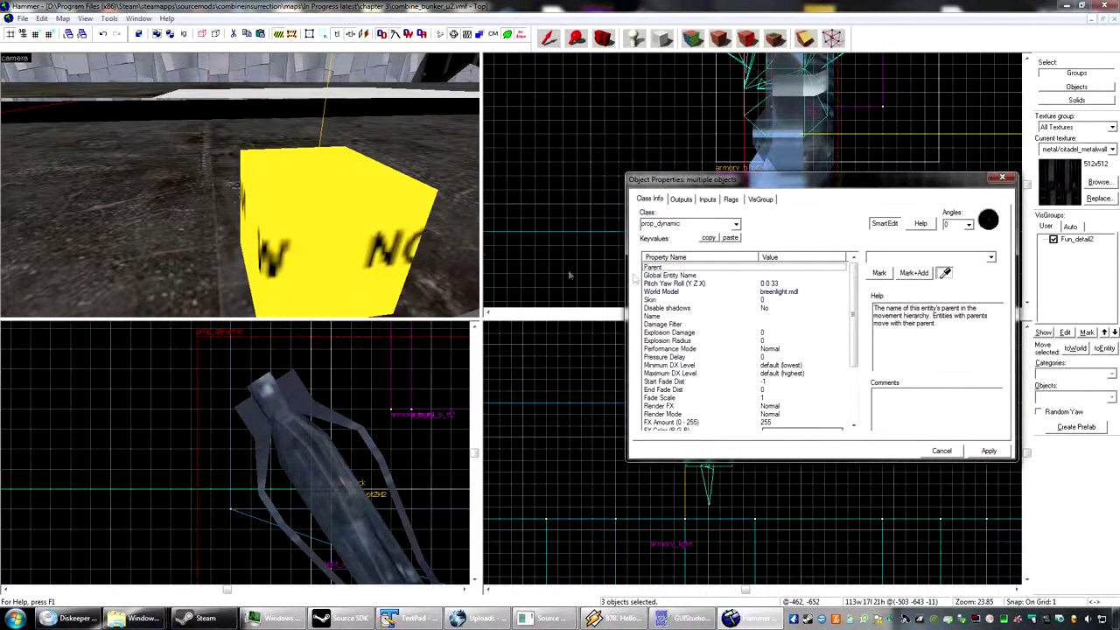
click(283, 194)
key(z)
key(w)
key(s)
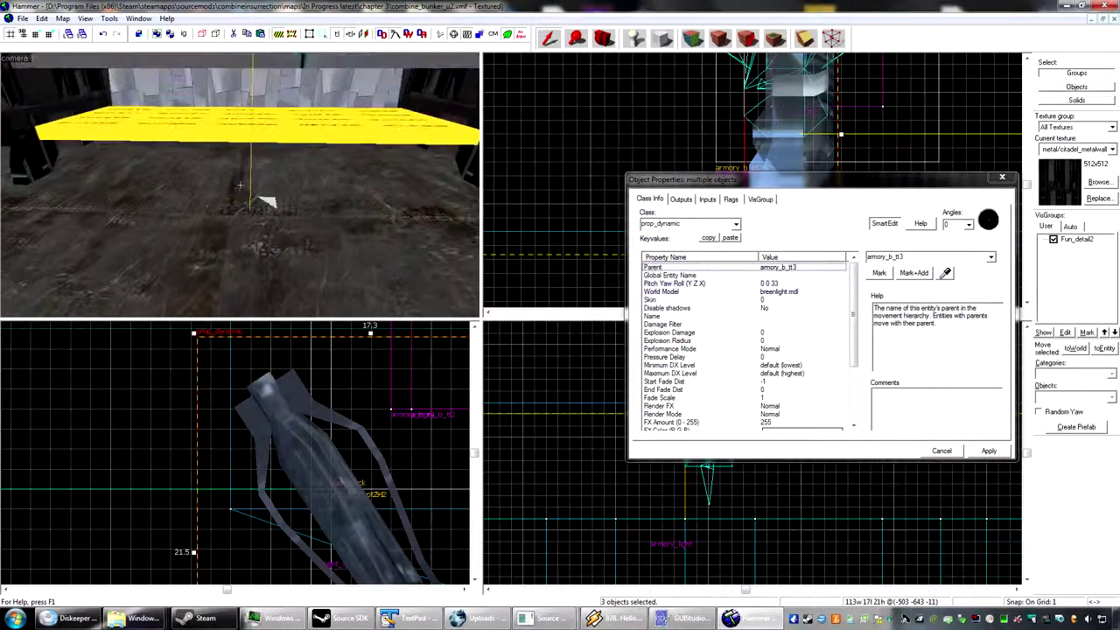
key(w)
key(s)
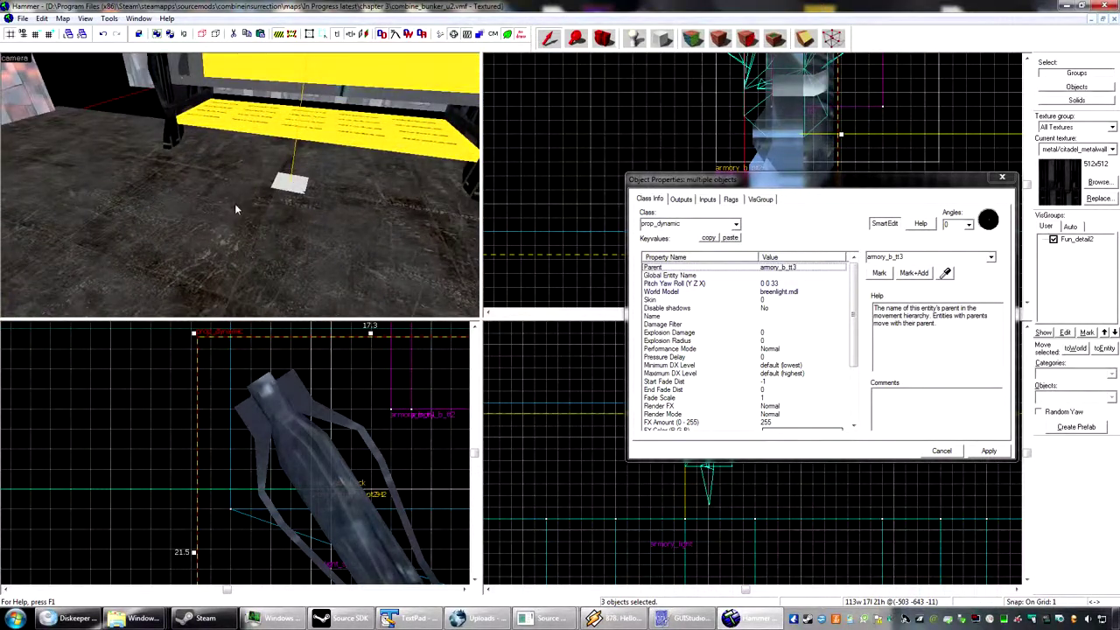
click(991, 451)
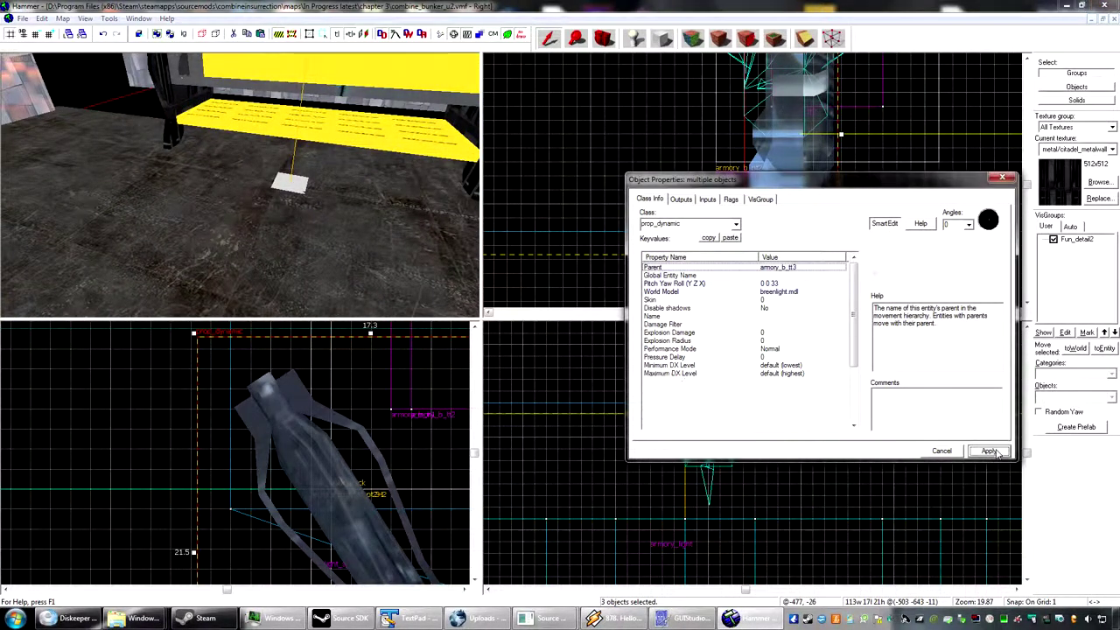
click(1005, 180)
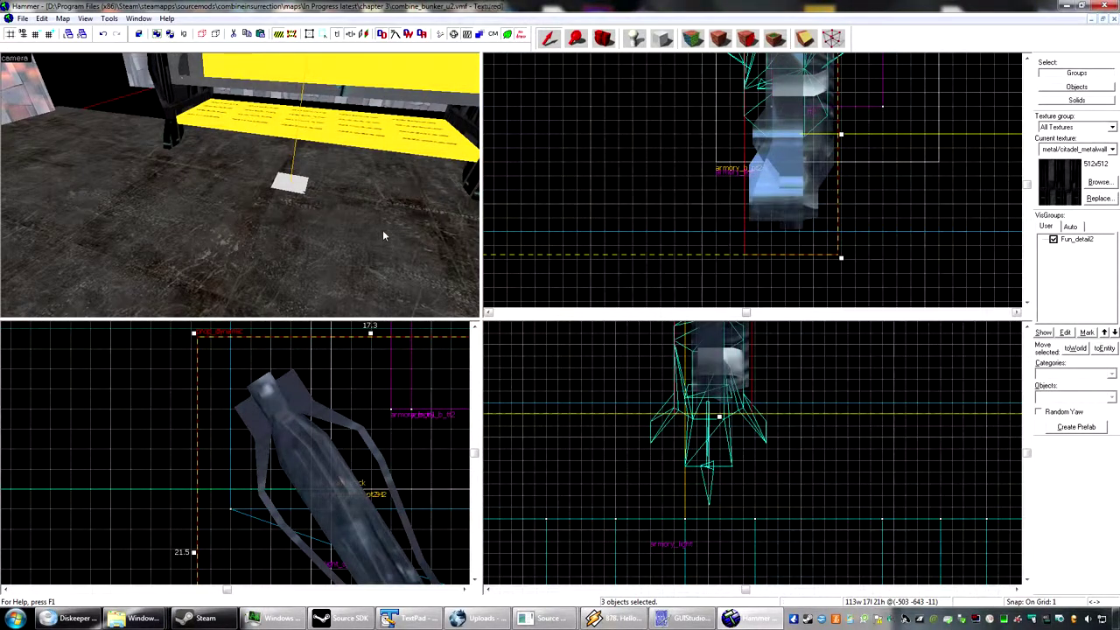
click(378, 239)
key(w)
key(s)
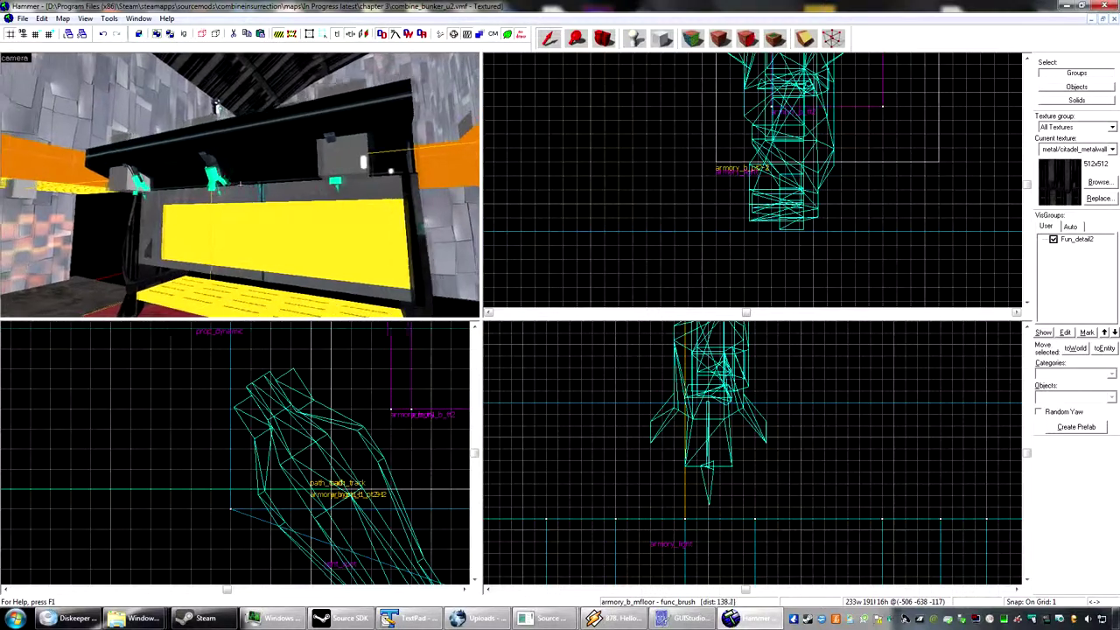
key(d)
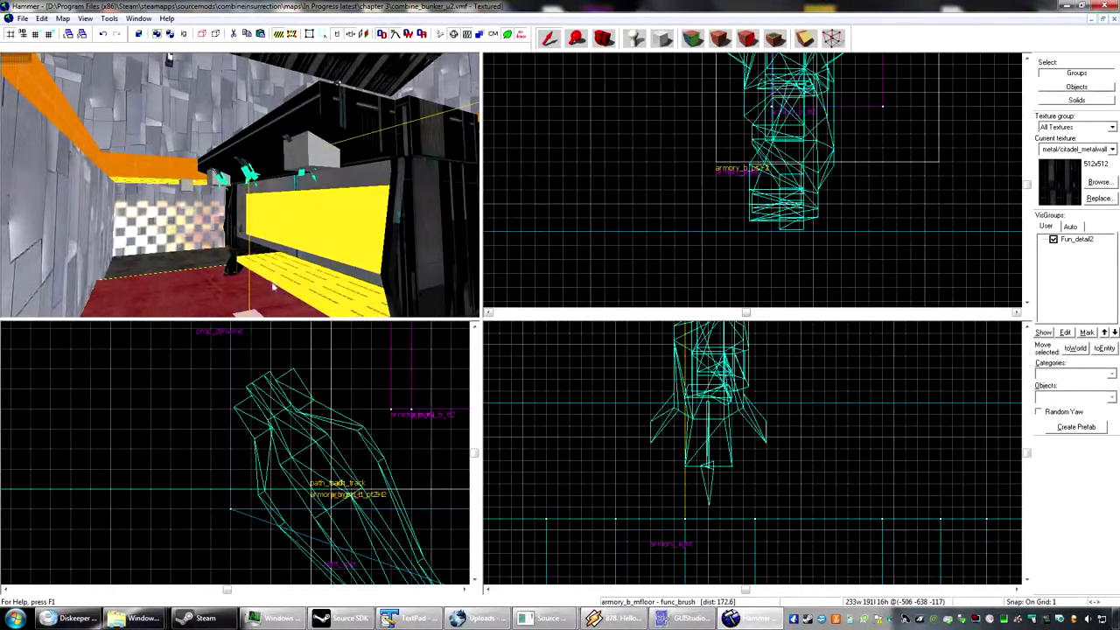
click(322, 122)
ctrl+click(355, 118)
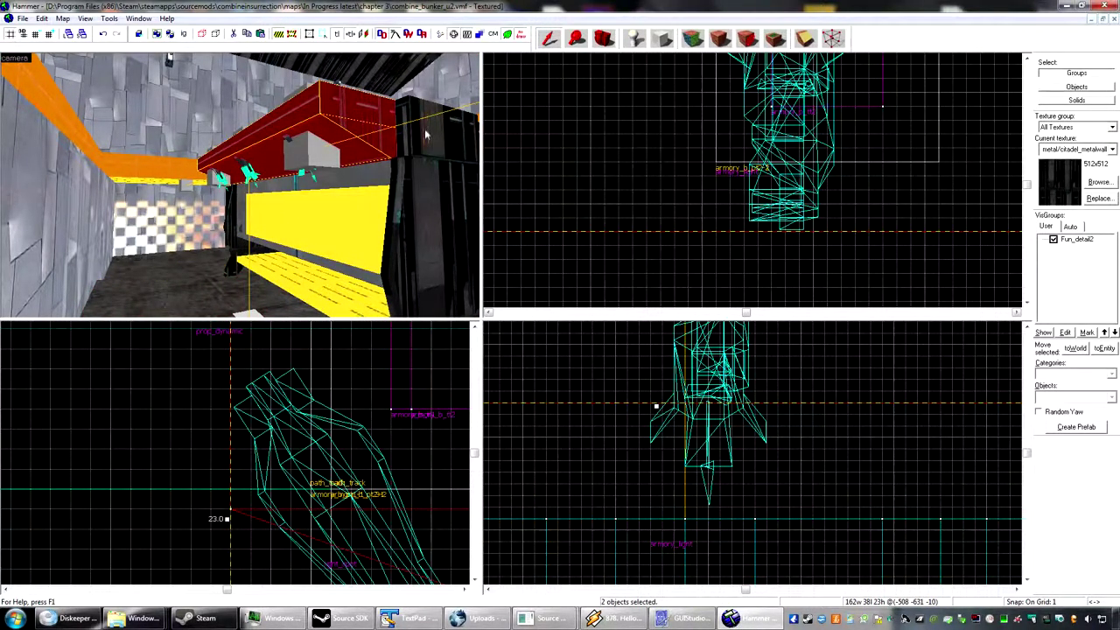
ctrl+click(425, 128)
ctrl+click(417, 178)
ctrl+click(418, 179)
ctrl+click(412, 145)
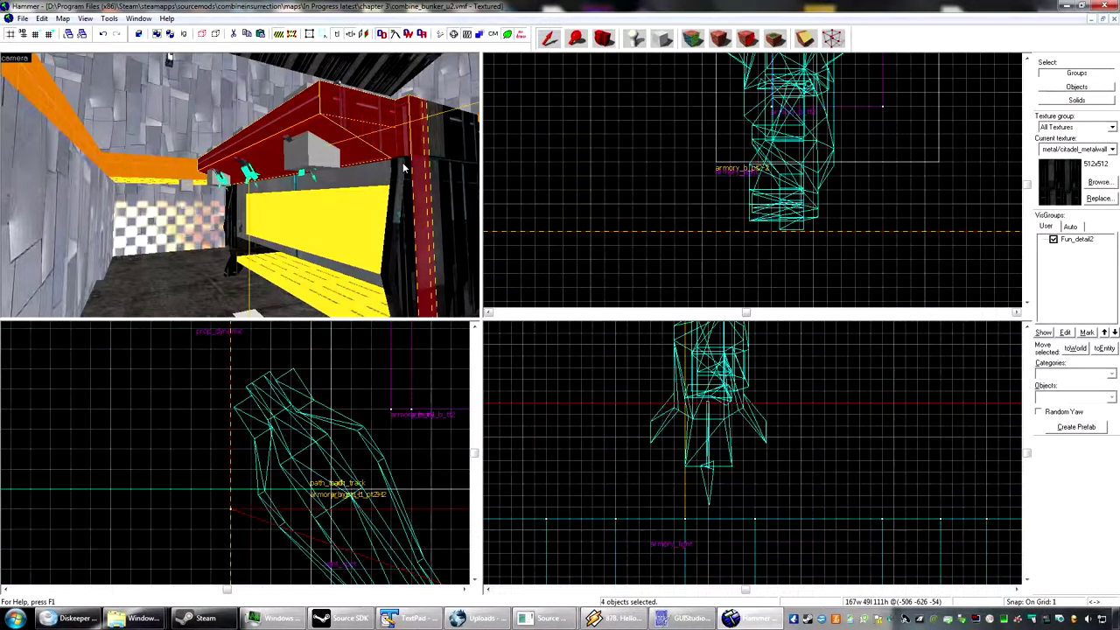
- Select the two overhead beam brushes above the lamps and stretch their right-end vertices outward to the pillar's outer face, making them about 168 units wide
key(z)
key(w)
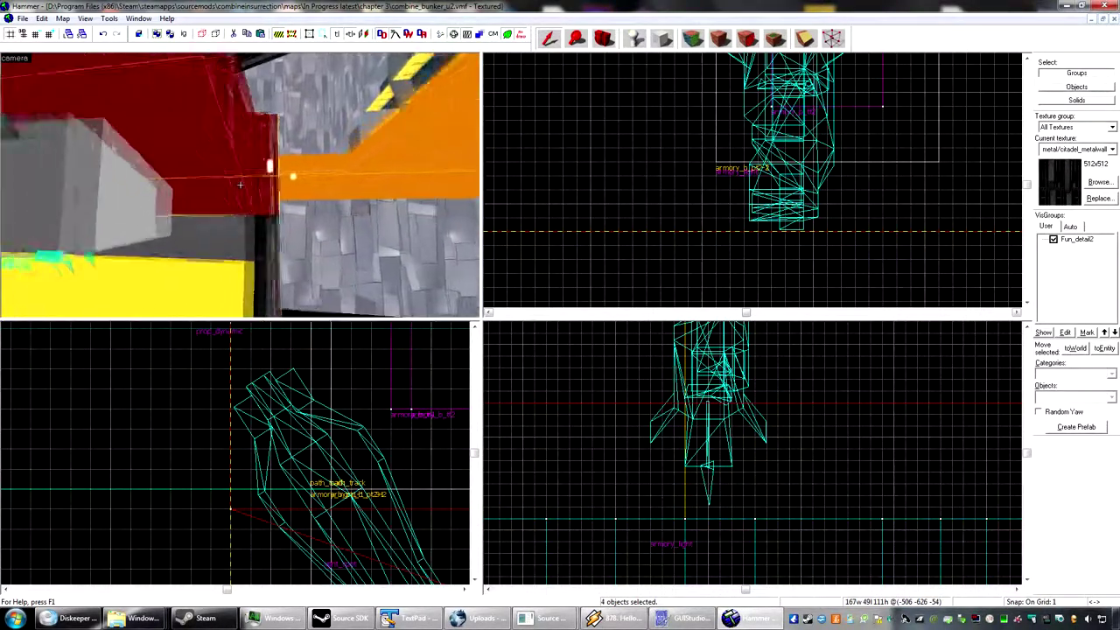
key(z)
click(241, 186)
key(z)
key(w)
key(z)
ctrl+click(206, 182)
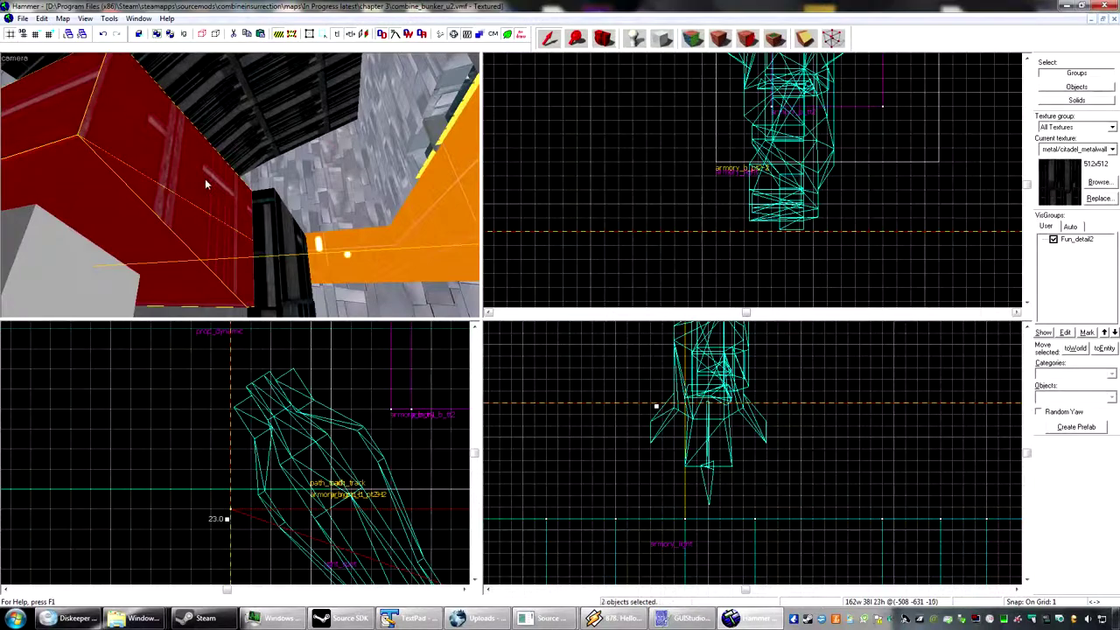
scroll(802, 130, down, 10)
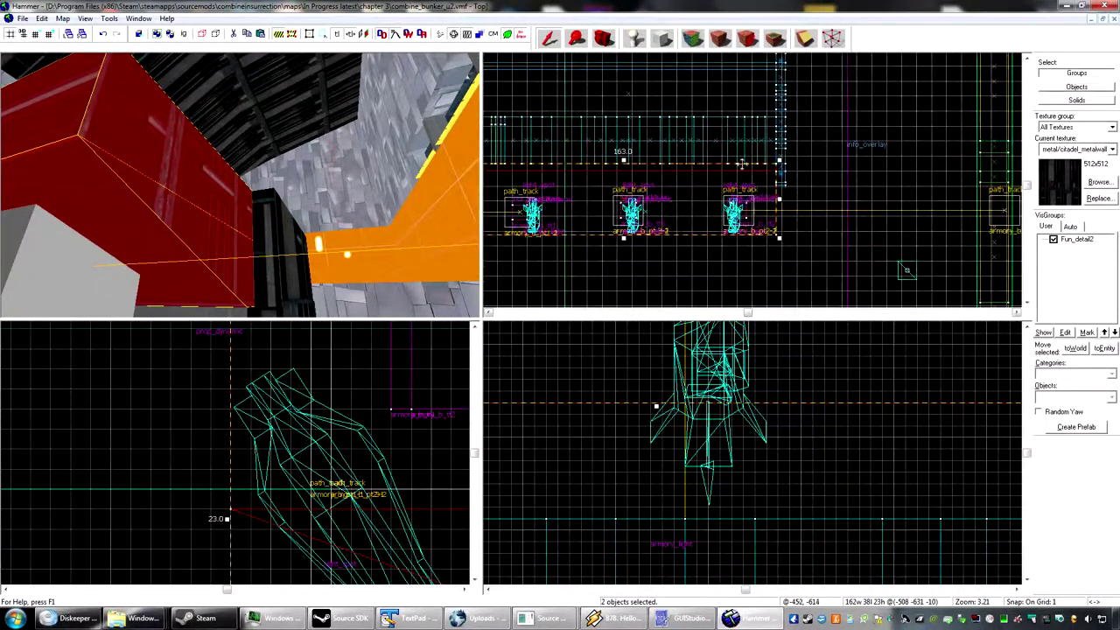
click(812, 125)
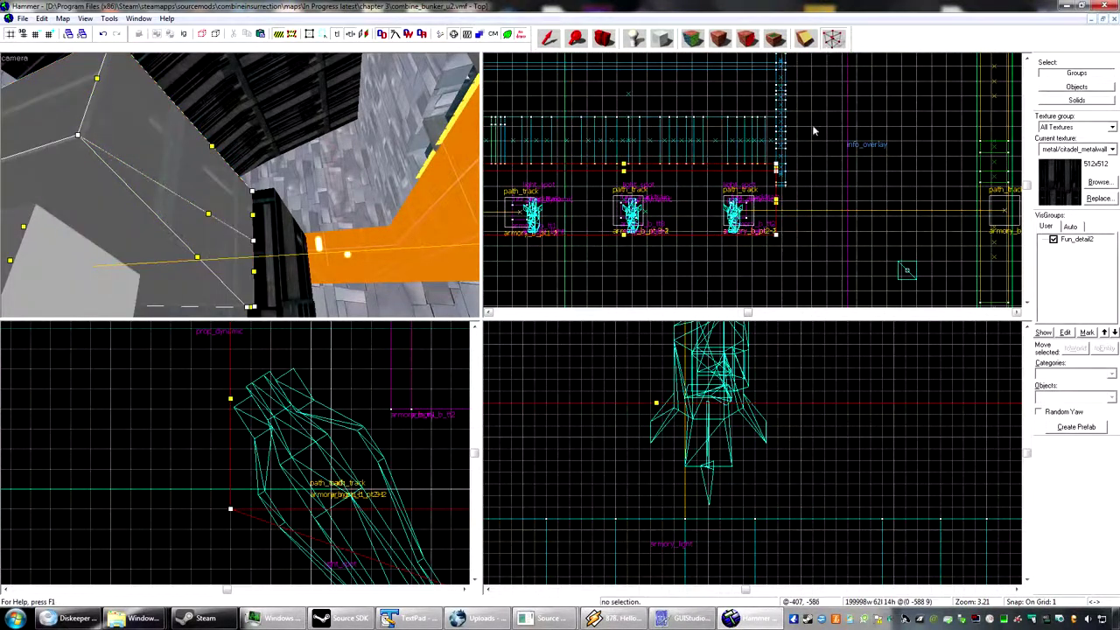
scroll(815, 120, up, 3)
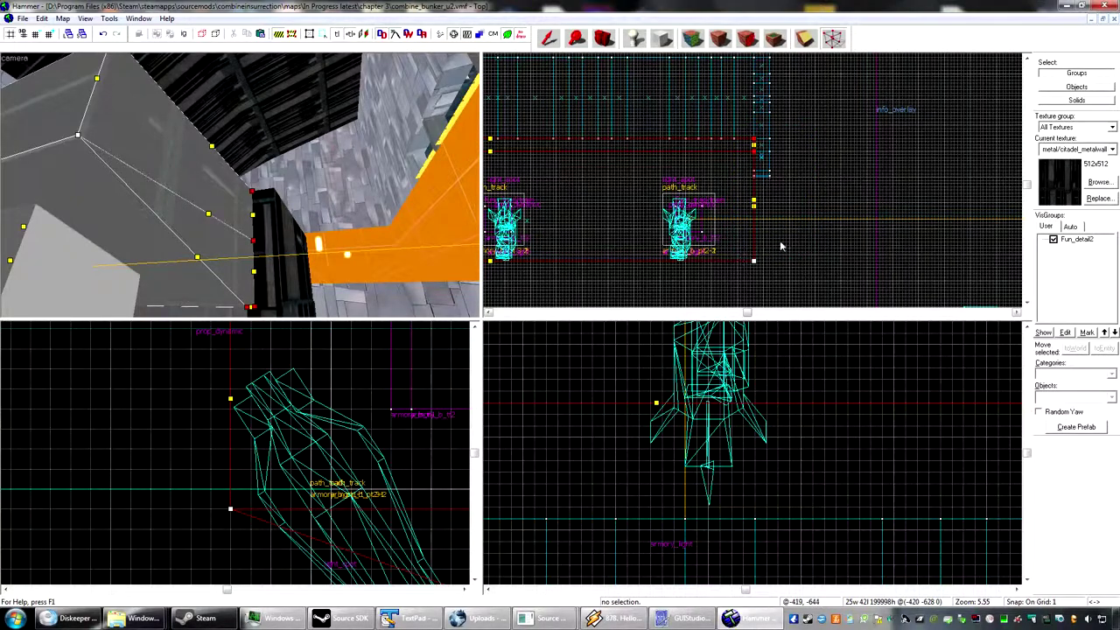
scroll(776, 149, up, 5)
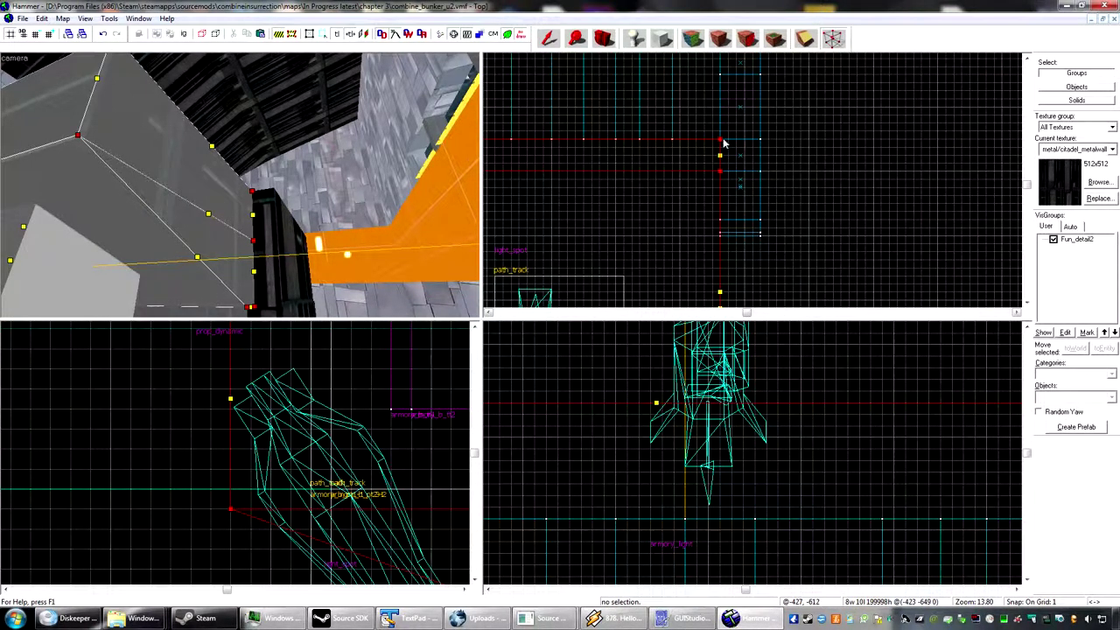
scroll(718, 164, down, 10)
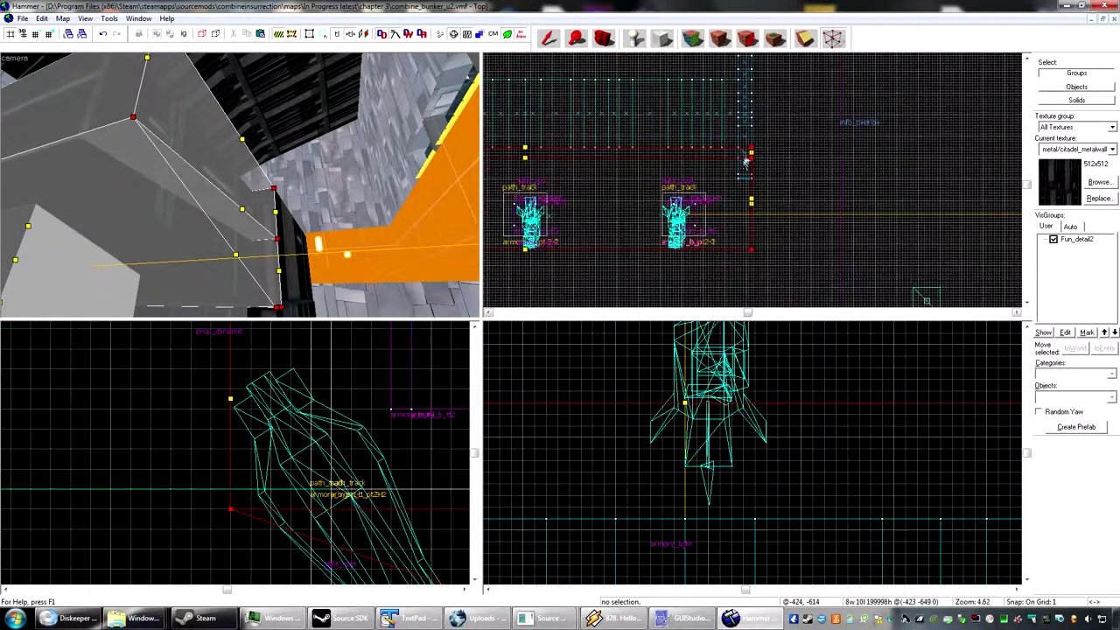
middle_drag(717, 163, 775, 197)
scroll(641, 174, up, 1)
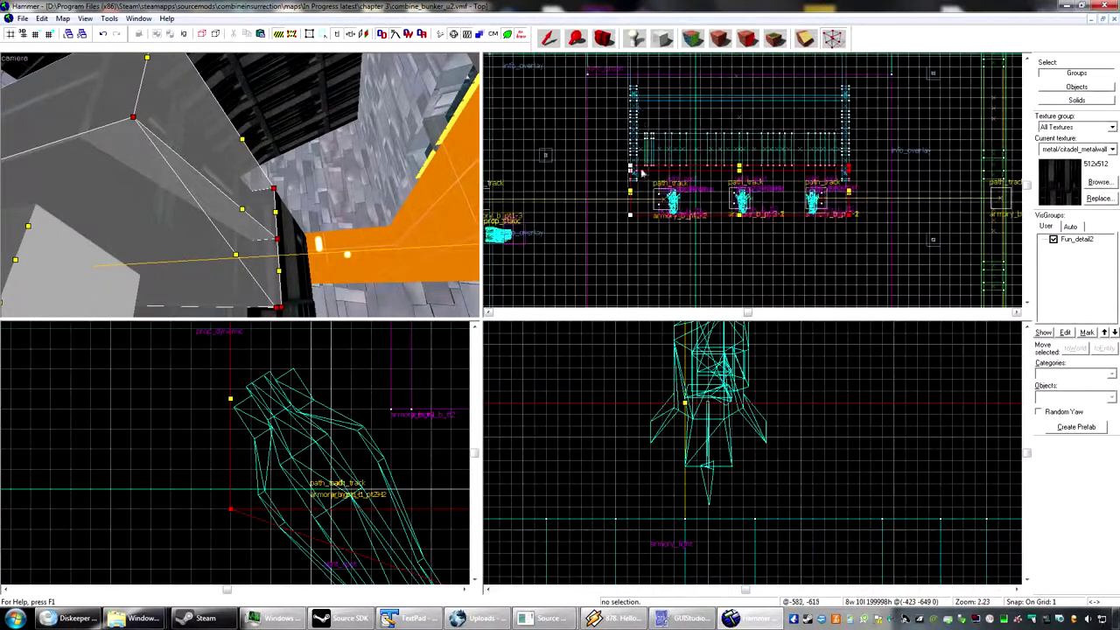
click(548, 40)
- Add the three lamp props and their three spotlights to the selected beam brushes
key(z)
key(s)
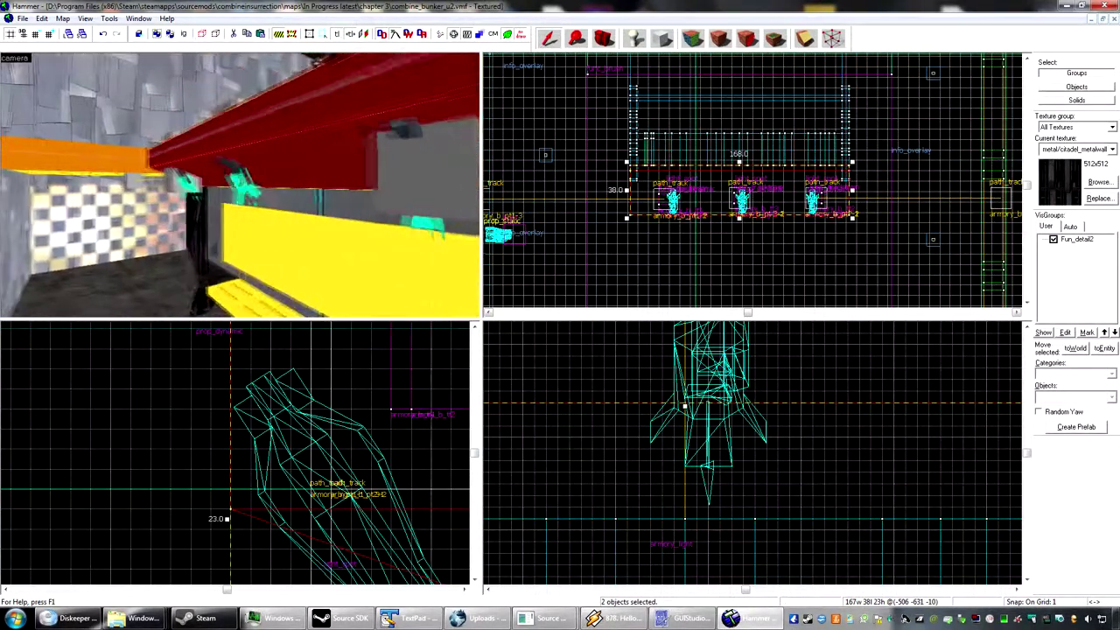
key(z)
ctrl+click(251, 173)
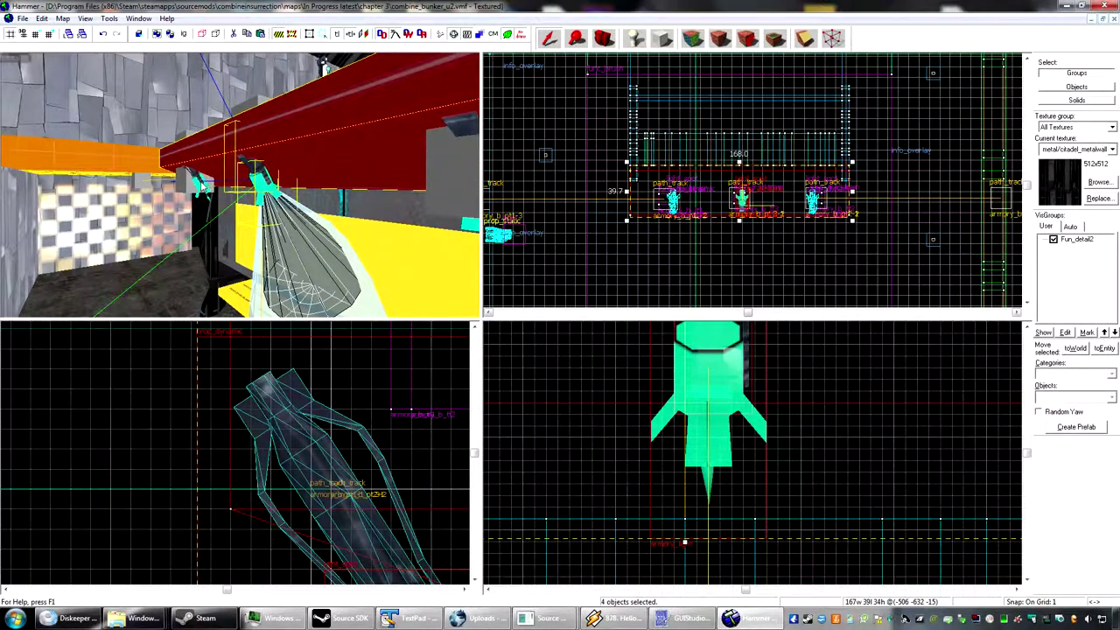
ctrl+click(202, 183)
ctrl+click(199, 175)
ctrl+click(456, 121)
key(z)
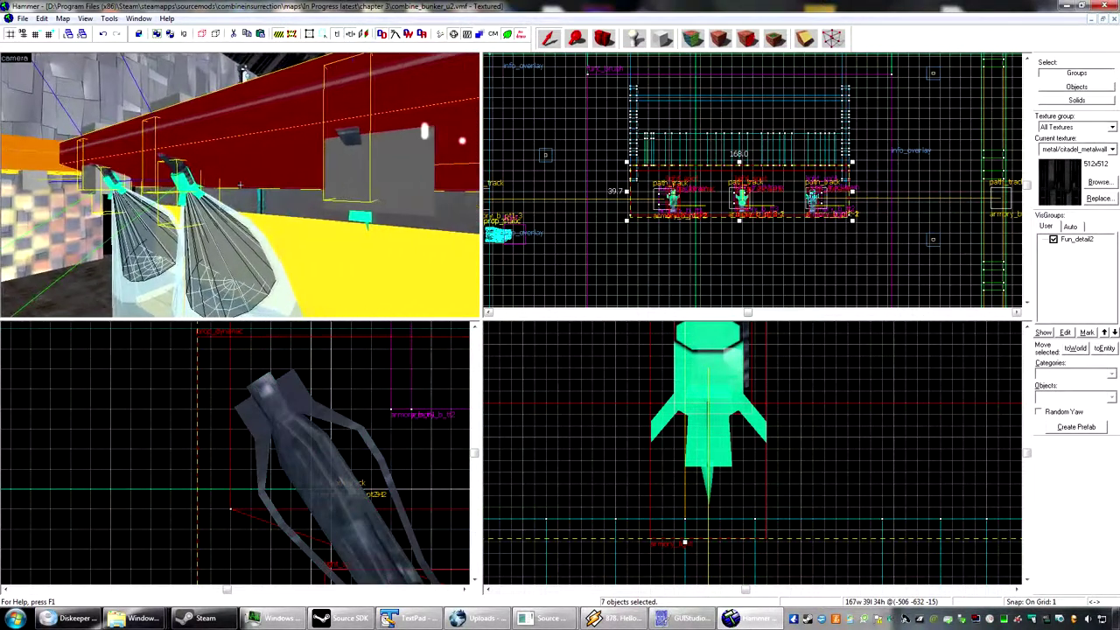
key(d)
key(z)
ctrl+click(226, 200)
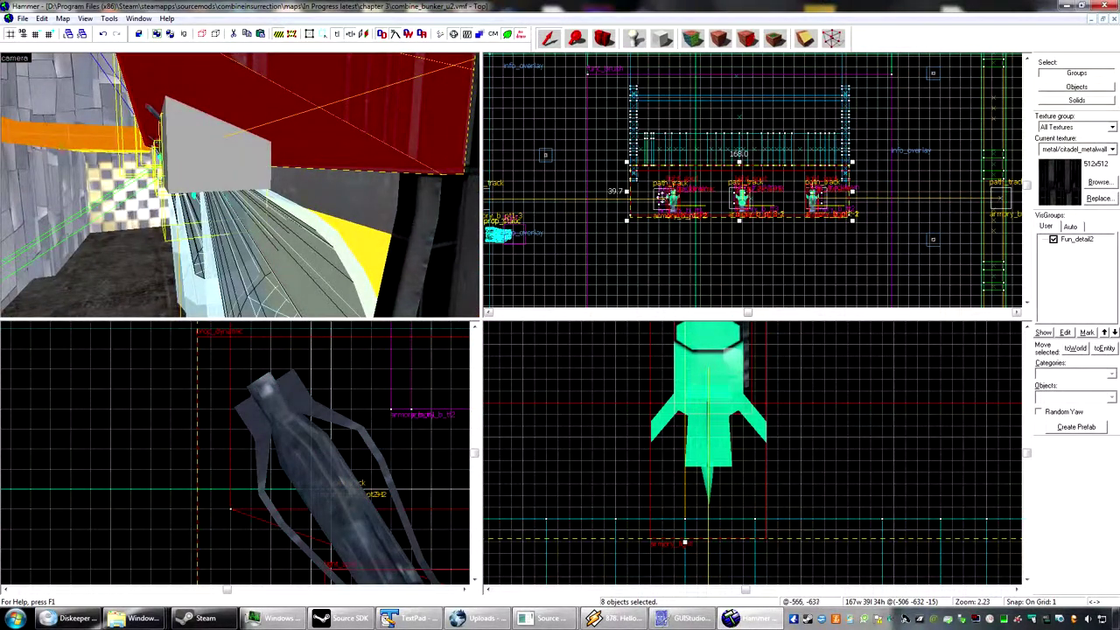
- Duplicate the beam, lamps and spotlights to the opposite side of the armory structure and align the copy's end with the pillar
shift+drag(710, 201, 702, 74)
middle_drag(647, 87, 660, 177)
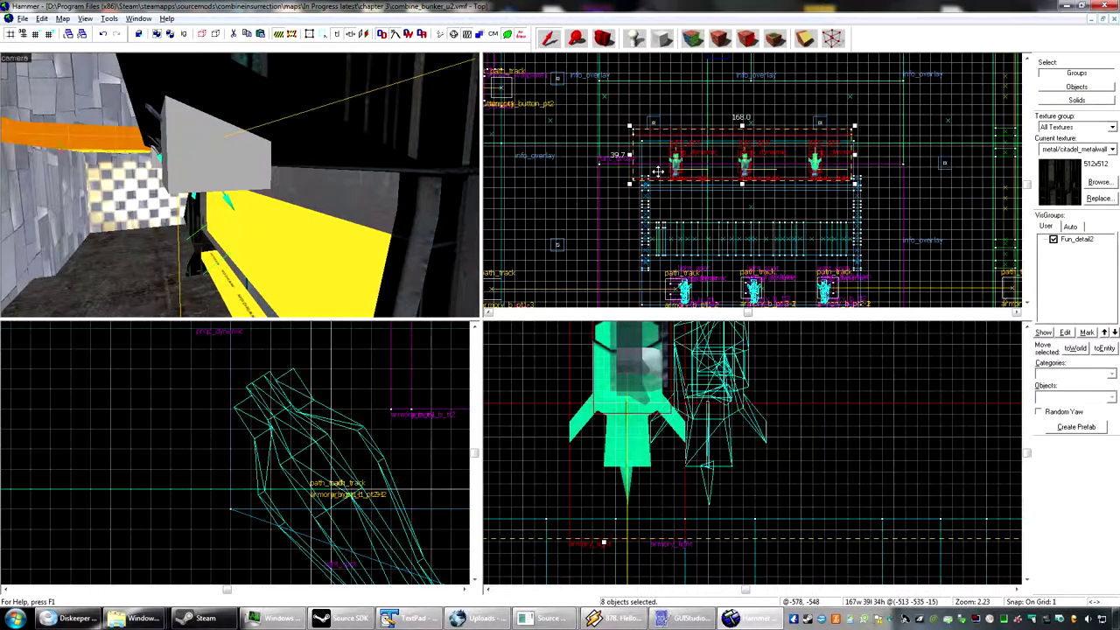
key(alt+m)
key(Escape)
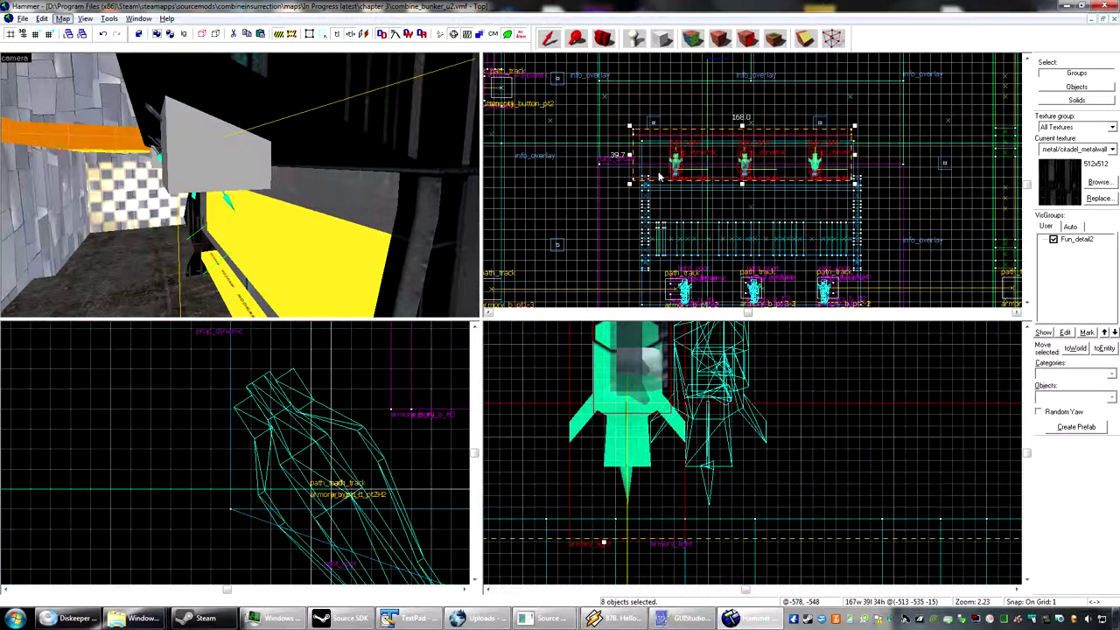
key(Down)
key(Escape)
key(Escape)
scroll(658, 172, up, 5)
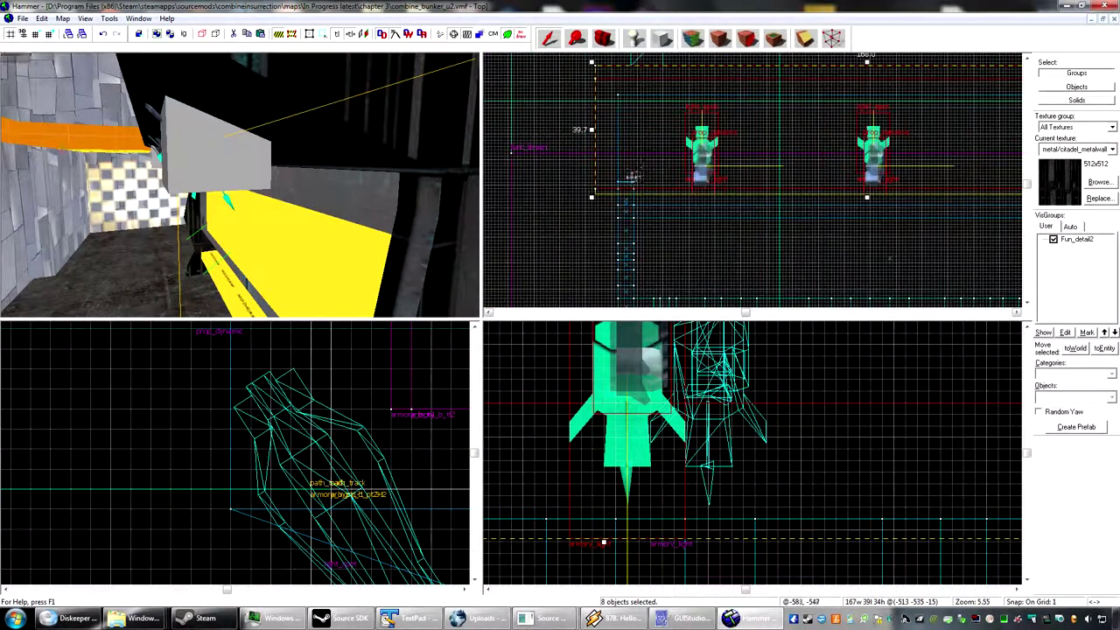
drag(633, 177, 655, 195)
- Rotate the duplicated beam, lamps and spotlights half a turn about the Z axis to face the opposite way
key(z)
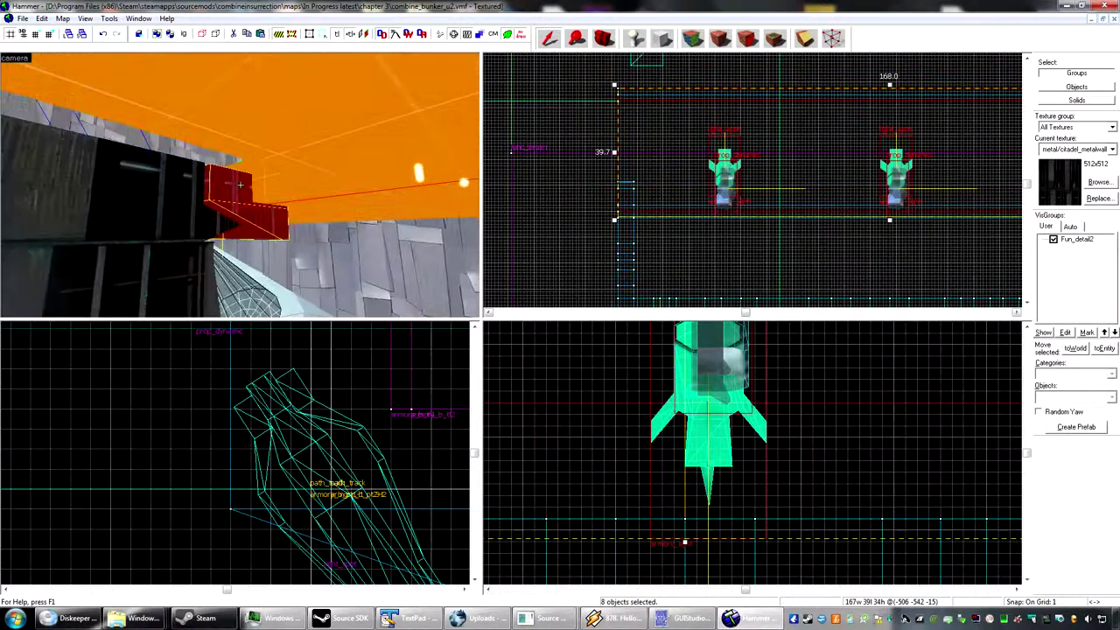
key(s)
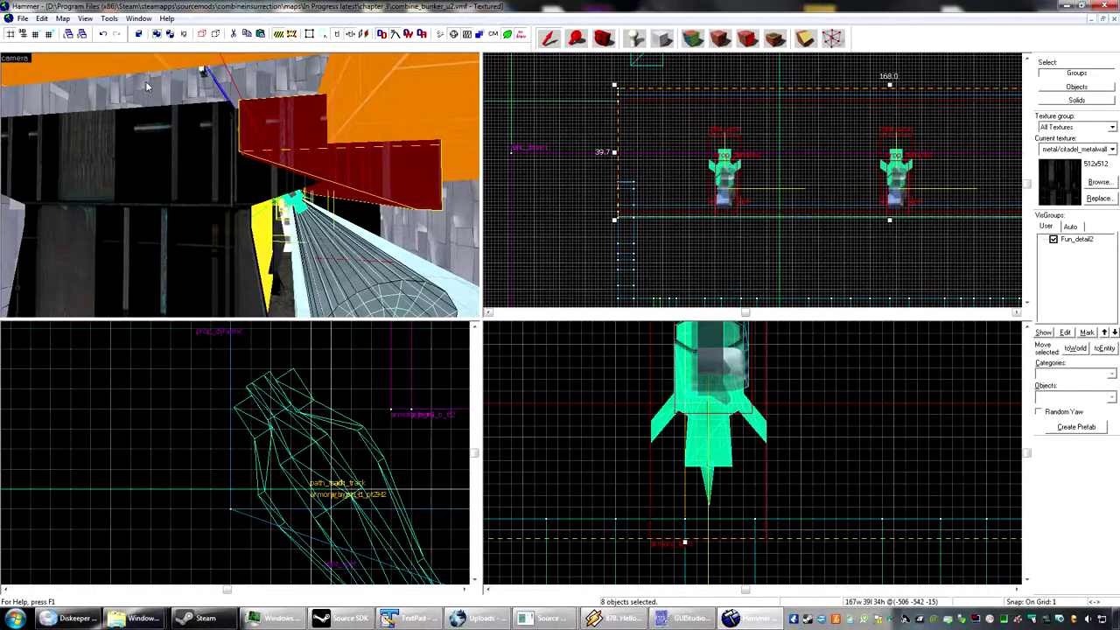
key(ctrl+m)
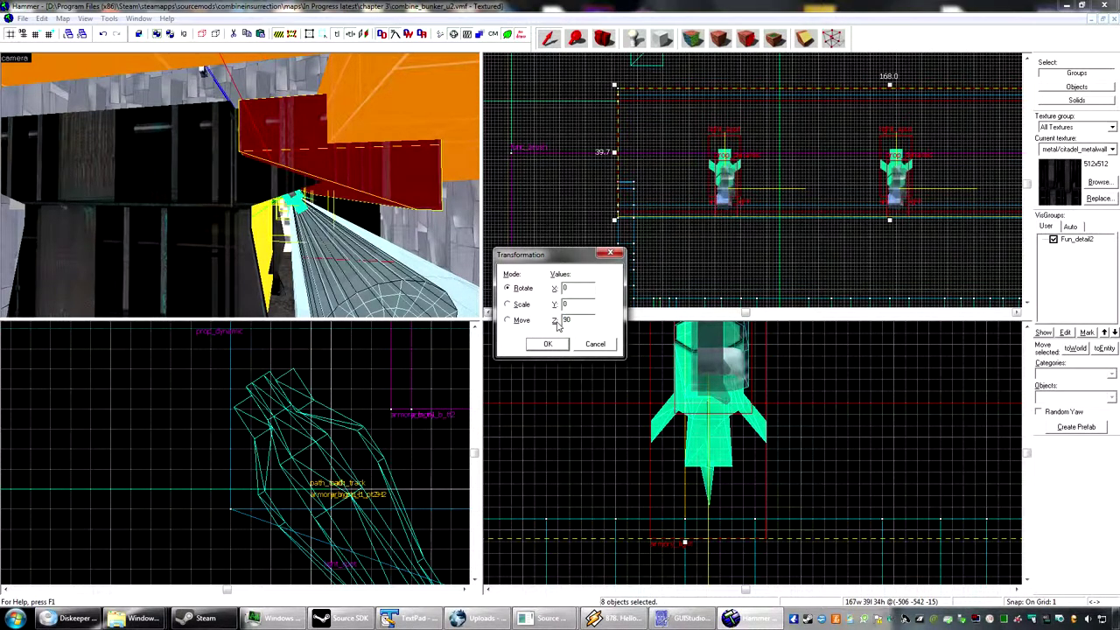
key(Return)
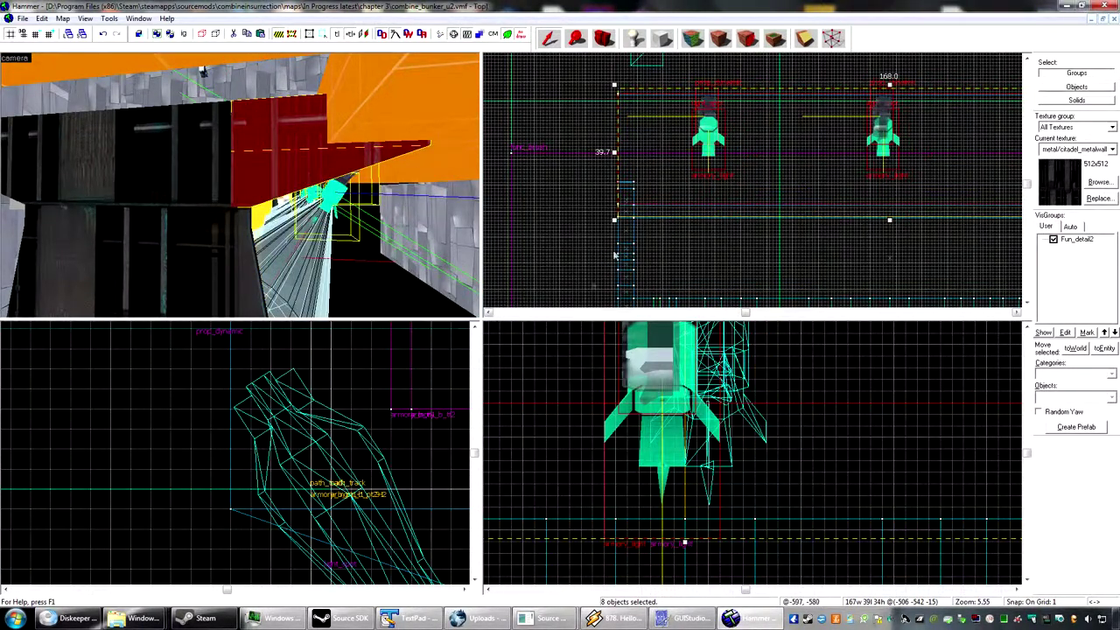
scroll(669, 163, up, 3)
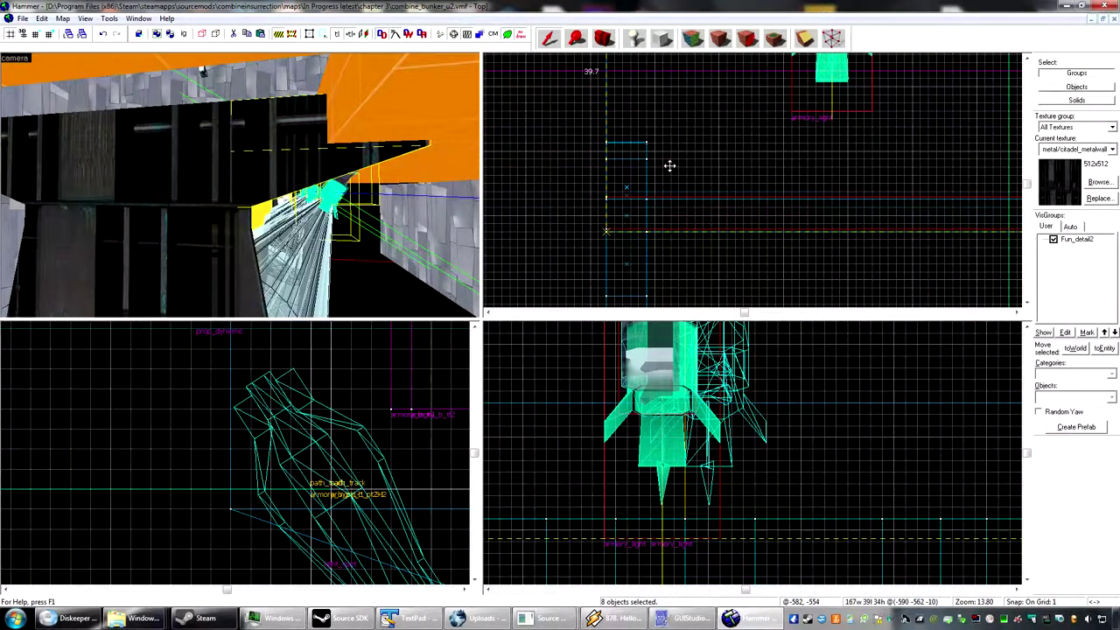
- Add the narrow vertical panel brushes across the first pillar's outer face, plus the adjoining beam brushes, to the selection
scroll(668, 179, down, 5)
scroll(669, 179, down, 2)
key(z)
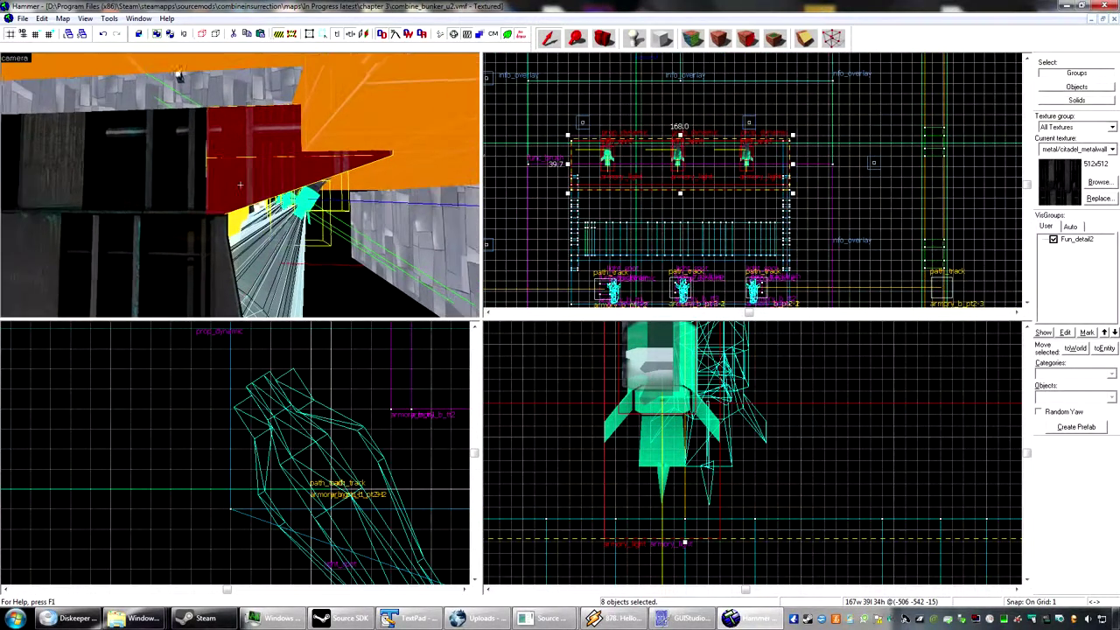
key(z)
ctrl+click(336, 177)
ctrl+click(248, 171)
ctrl+click(294, 171)
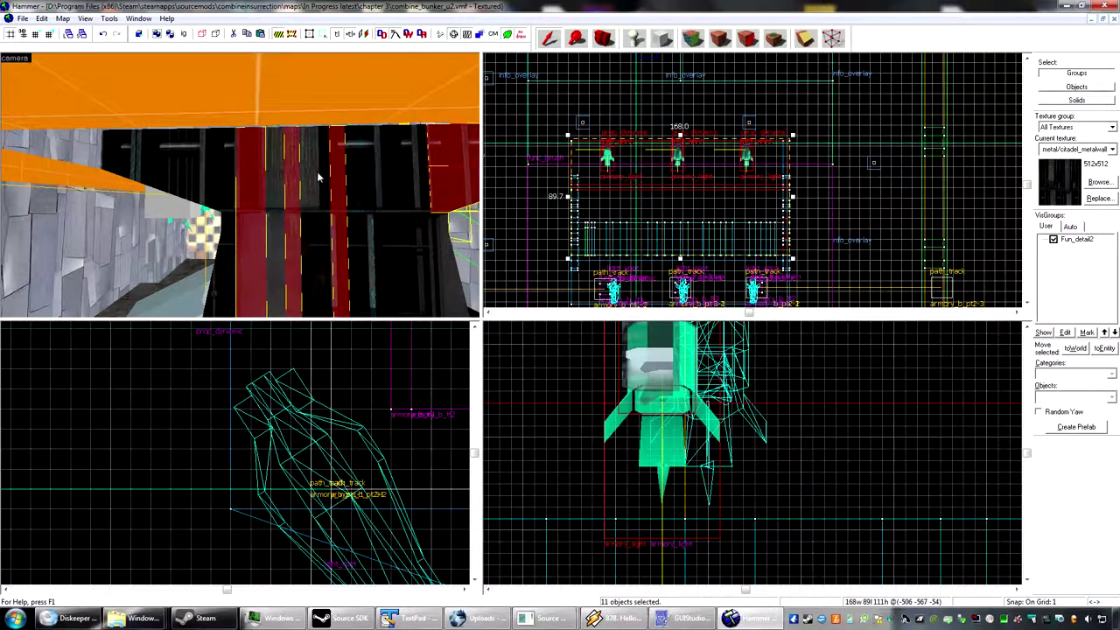
ctrl+click(318, 171)
ctrl+click(373, 168)
ctrl+click(414, 169)
ctrl+click(389, 175)
ctrl+click(354, 179)
ctrl+click(380, 178)
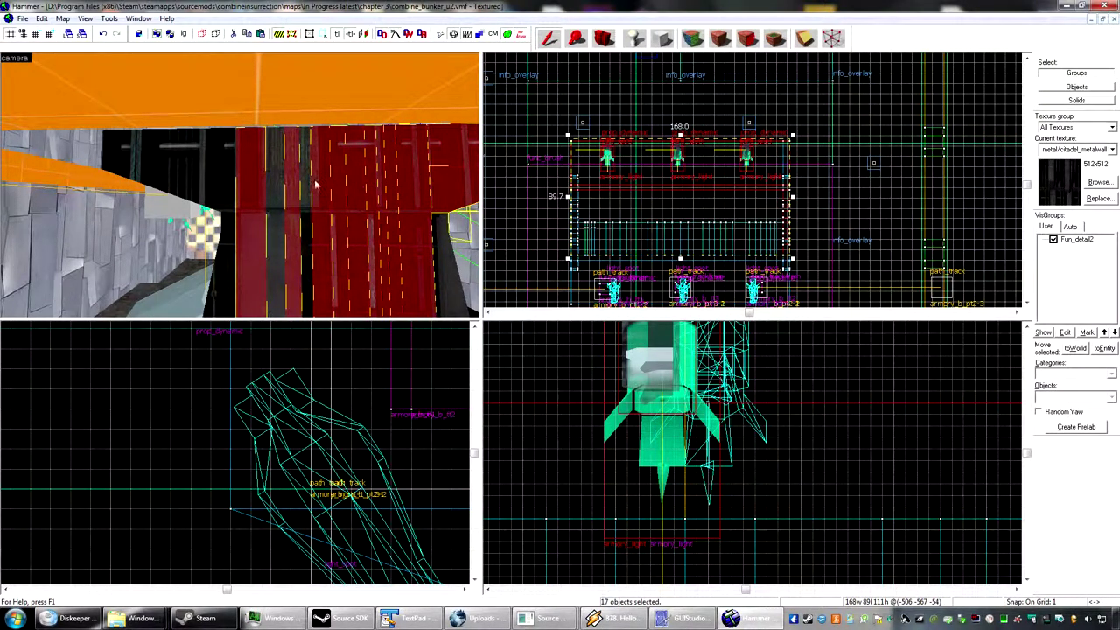
ctrl+click(317, 182)
ctrl+click(308, 183)
ctrl+click(323, 181)
ctrl+click(292, 184)
ctrl+click(252, 184)
ctrl+click(287, 182)
ctrl+click(272, 184)
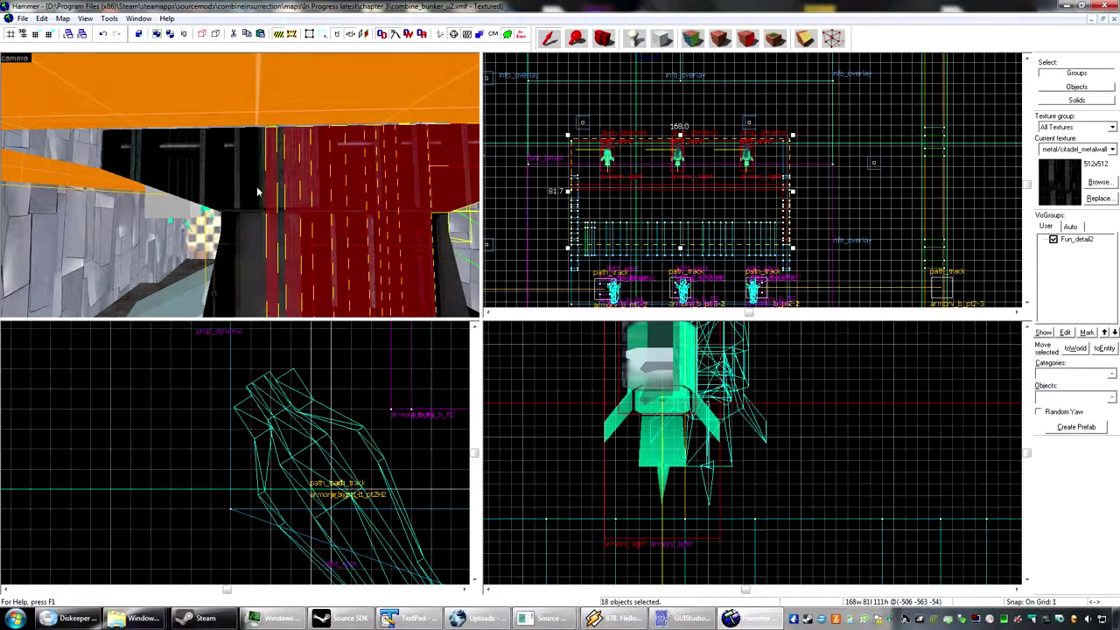
ctrl+click(252, 186)
ctrl+click(229, 193)
ctrl+click(215, 168)
ctrl+click(279, 171)
key(z)
key(z)
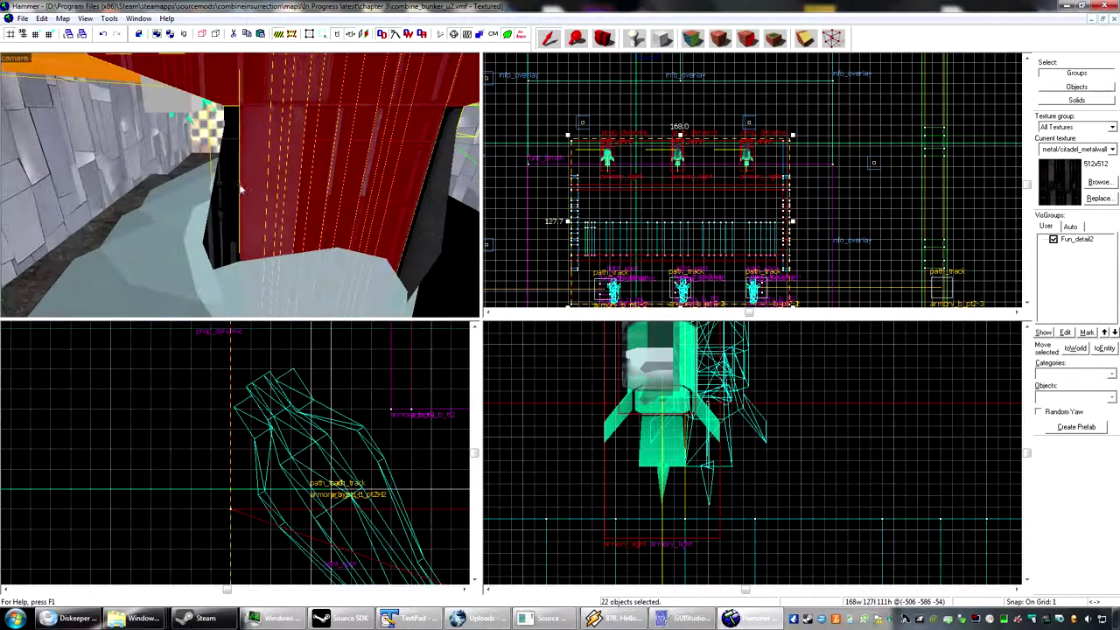
- Add the first pillar's slanted side brushes on both flanks and its exposed lower foot brushes to the selection
ctrl+click(231, 188)
ctrl+click(231, 123)
ctrl+click(454, 129)
ctrl+click(442, 192)
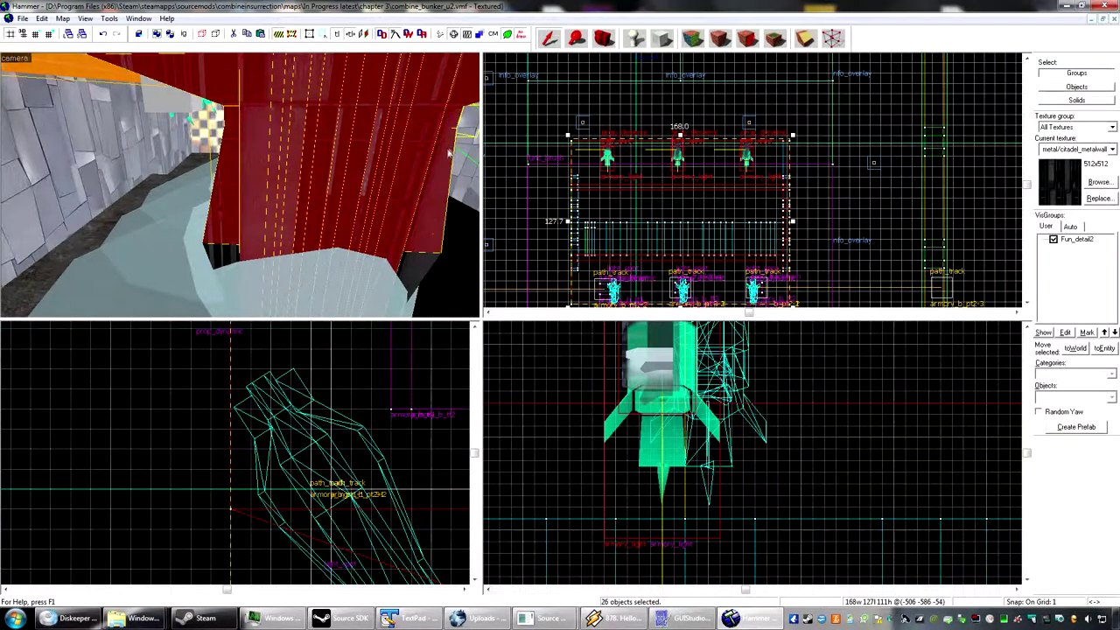
ctrl+click(425, 267)
ctrl+click(232, 262)
key(z)
- Add the remaining leg and foot brushes near the base of the armory structure to the selection
key(w)
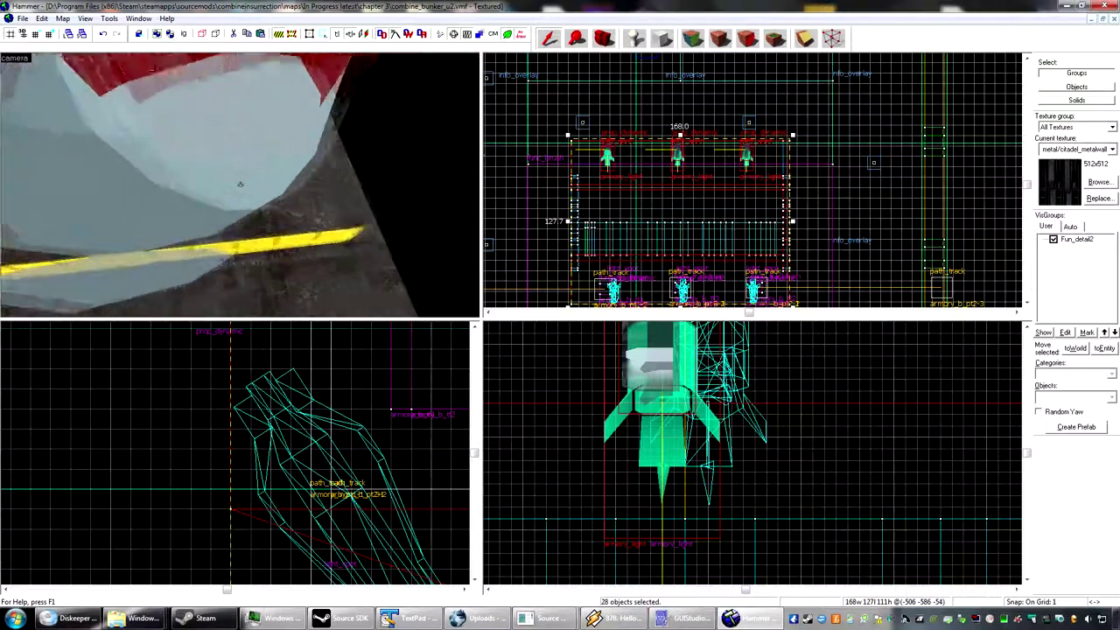
key(w)
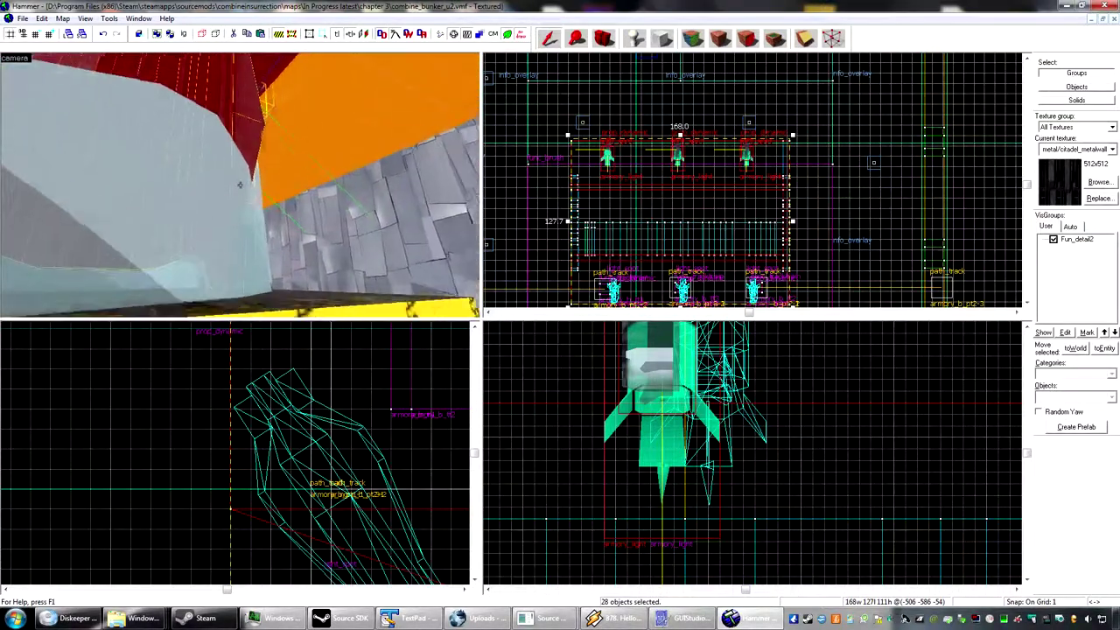
key(w)
key(z)
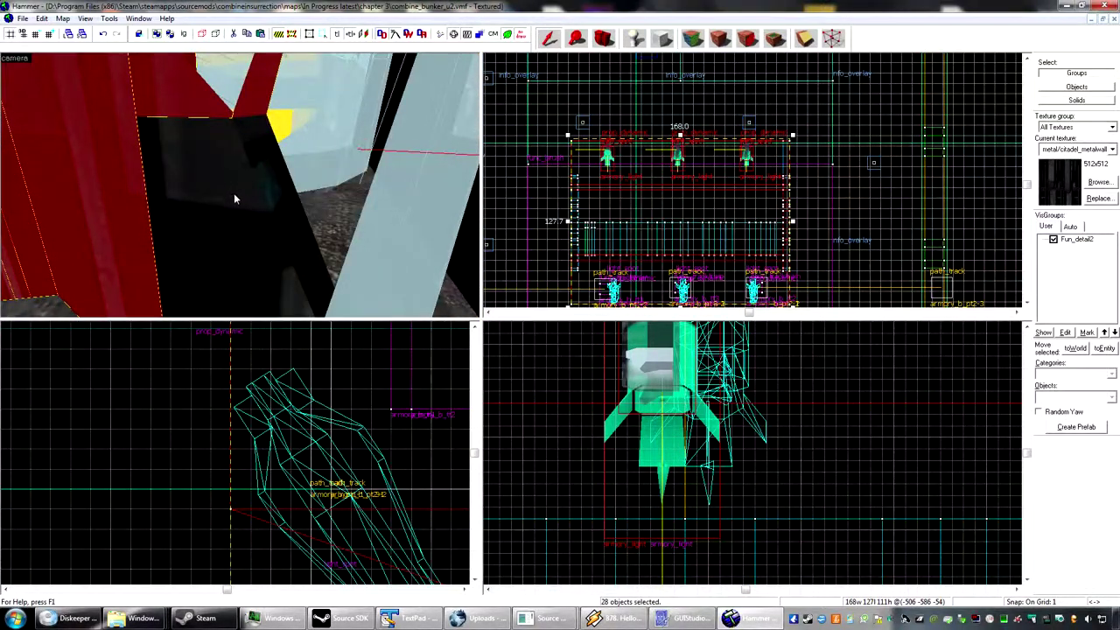
ctrl+click(234, 199)
key(z)
key(z)
ctrl+click(227, 198)
key(z)
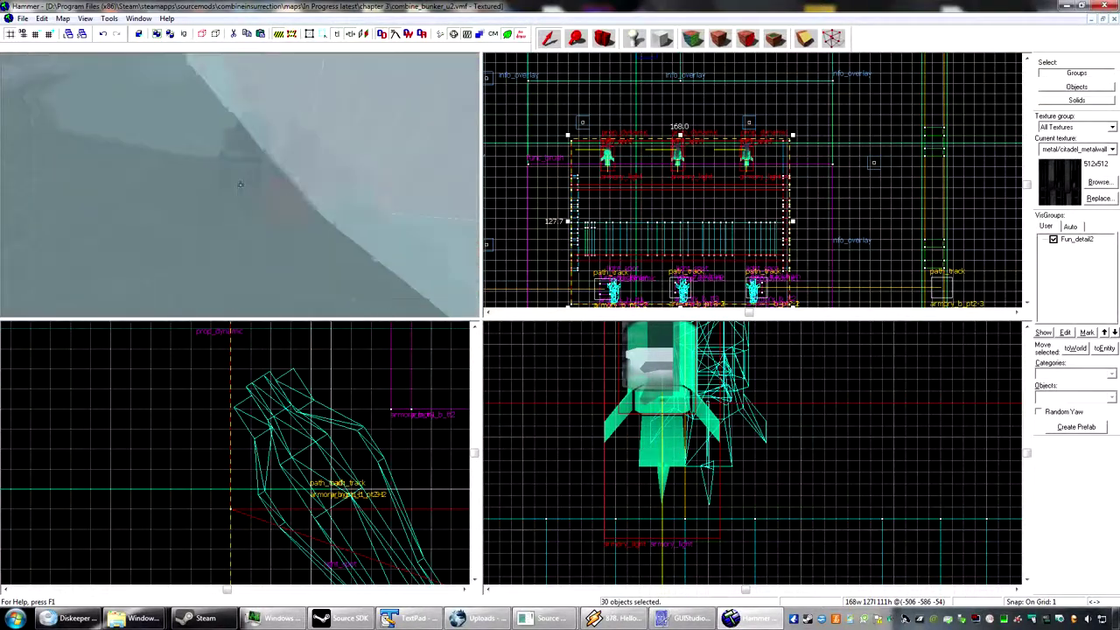
key(z)
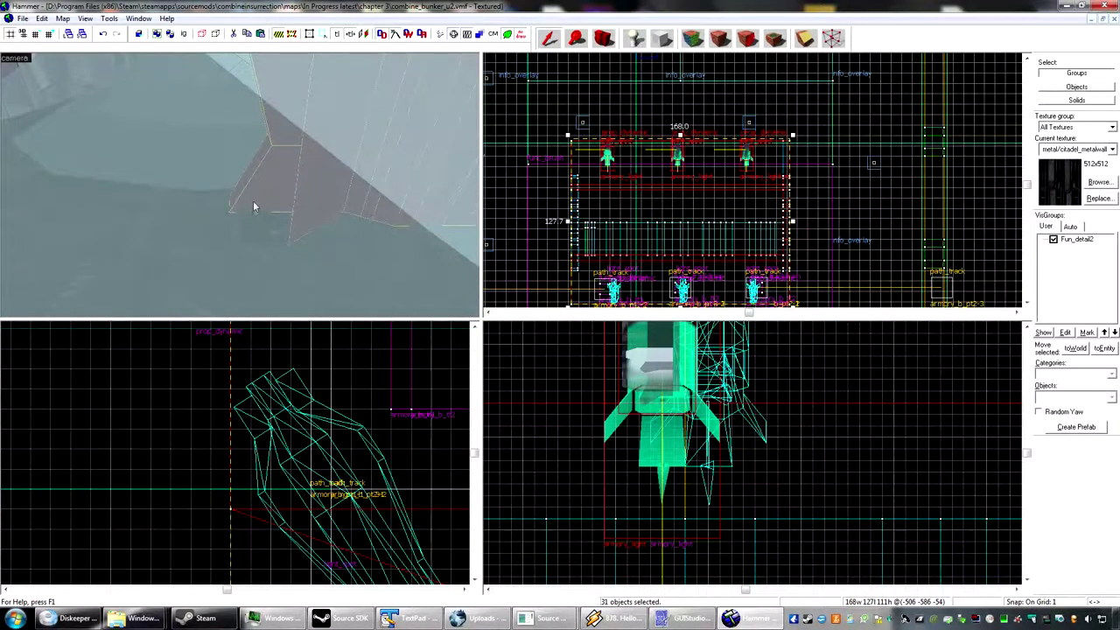
ctrl+click(252, 202)
key(z)
key(z)
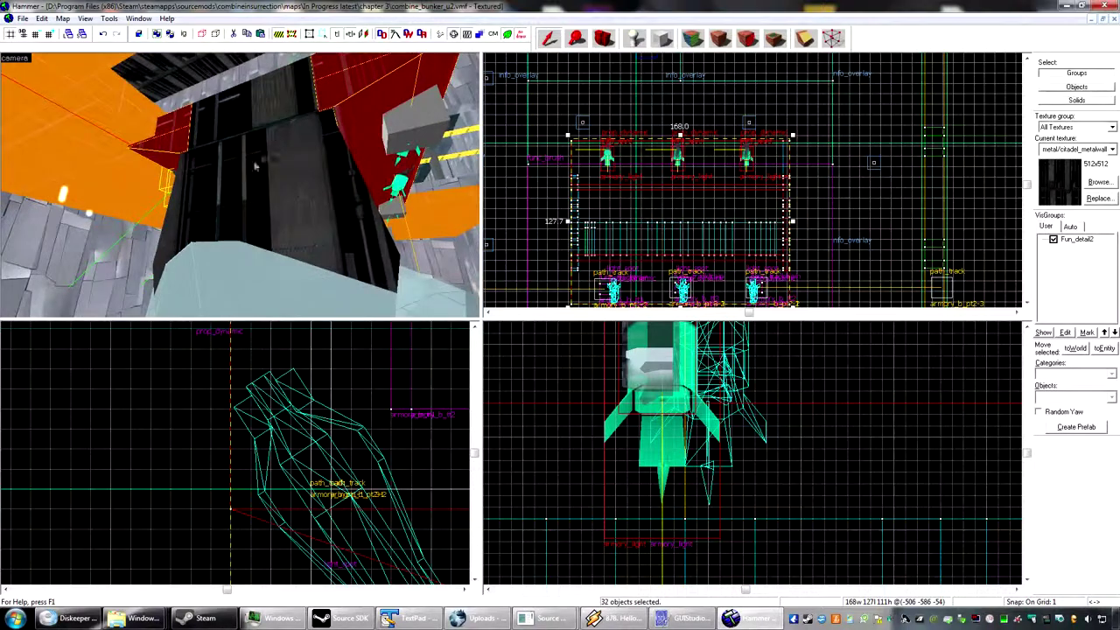
- Add the vertical panel brushes across the opposite pillar's outer face to the selection
ctrl+click(284, 115)
ctrl+click(221, 126)
ctrl+click(187, 122)
ctrl+click(210, 114)
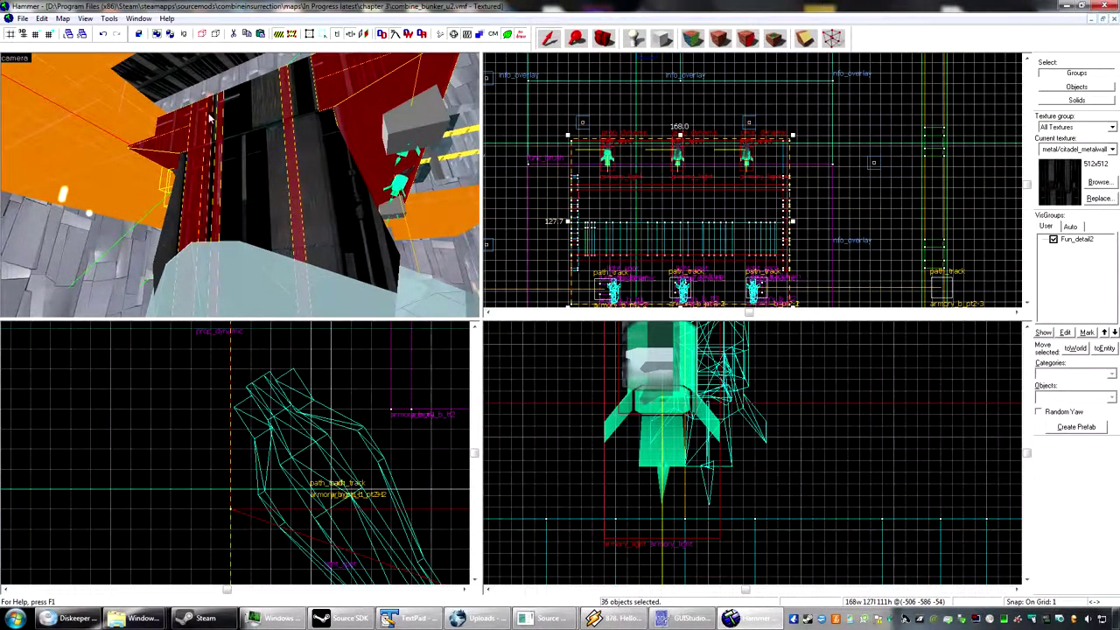
ctrl+click(210, 119)
ctrl+click(254, 108)
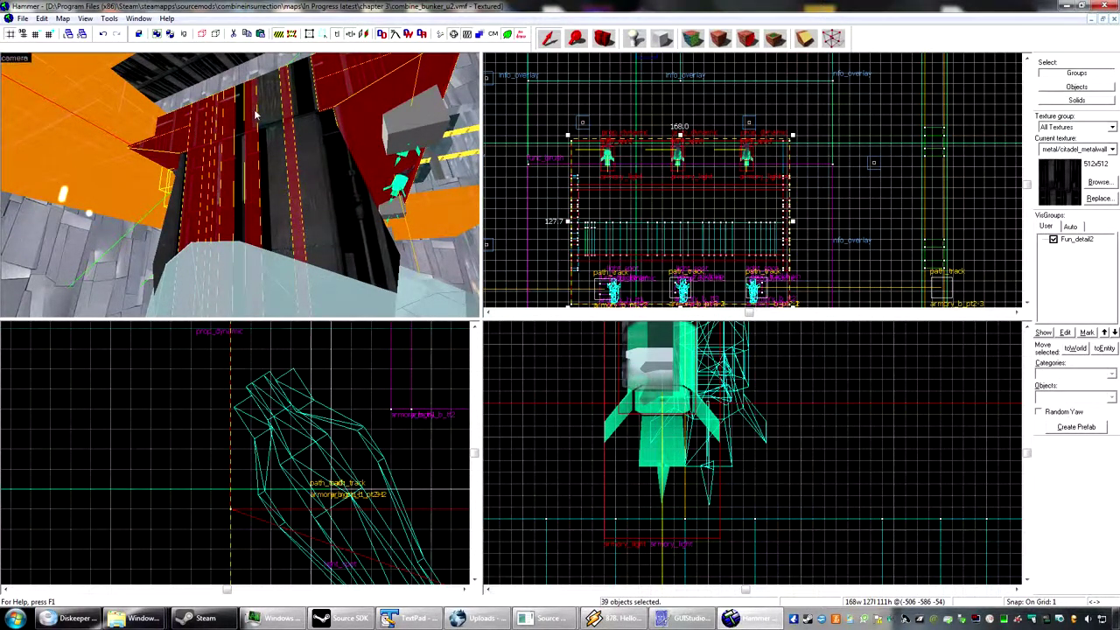
ctrl+click(309, 93)
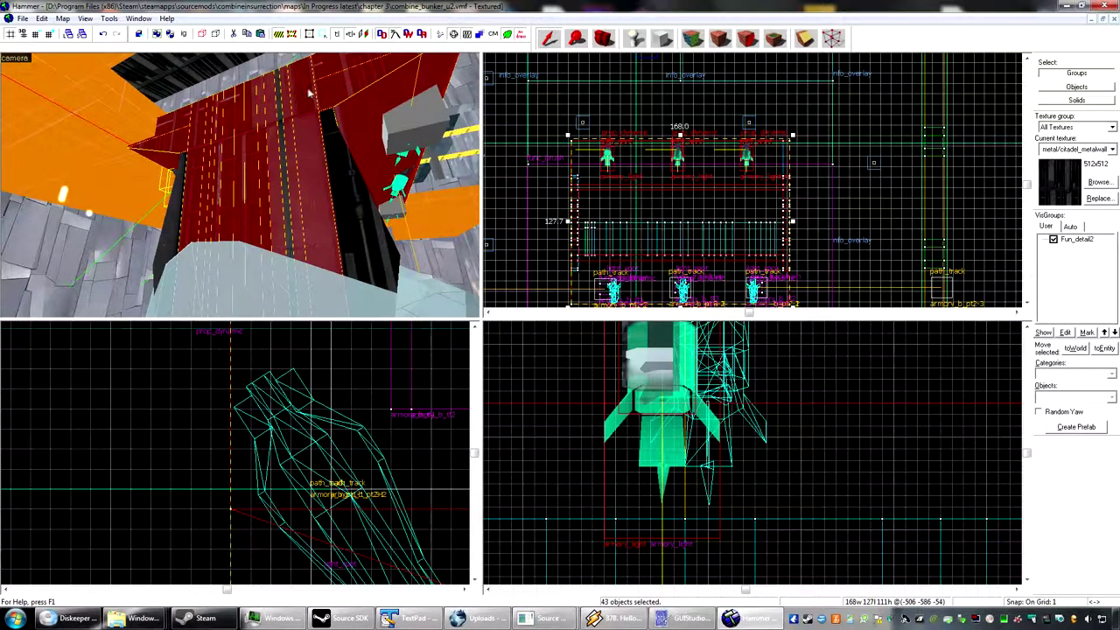
- Add the opposite pillar's slanted side brushes, corner piece and foot brushes to complete the structure's selection
ctrl+click(338, 149)
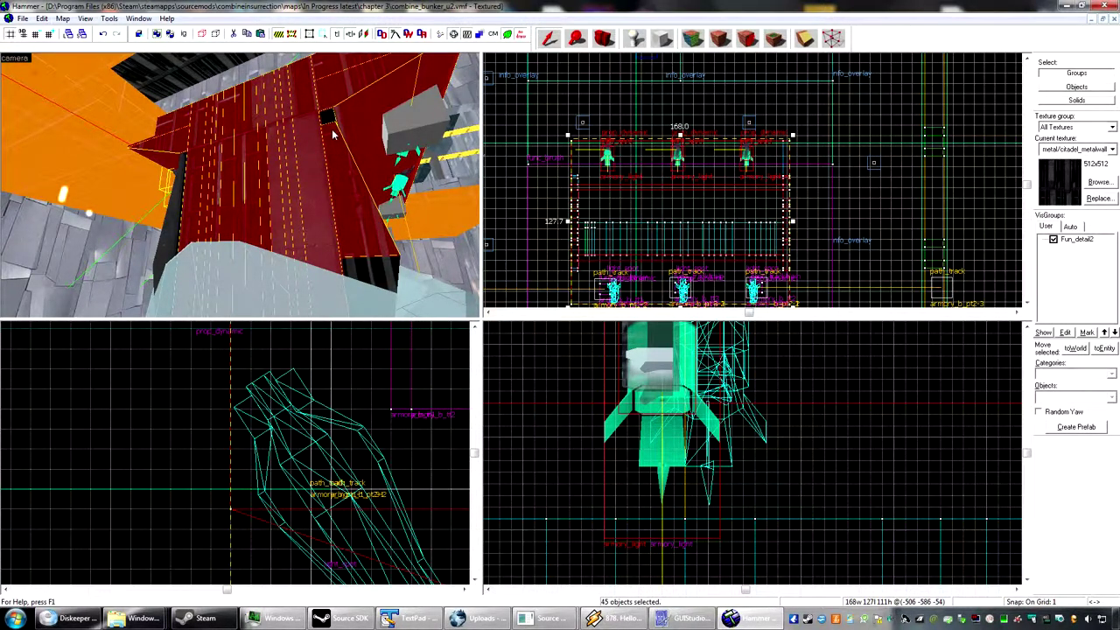
ctrl+click(332, 133)
ctrl+click(334, 140)
ctrl+click(333, 134)
ctrl+click(327, 117)
ctrl+click(331, 144)
key(z)
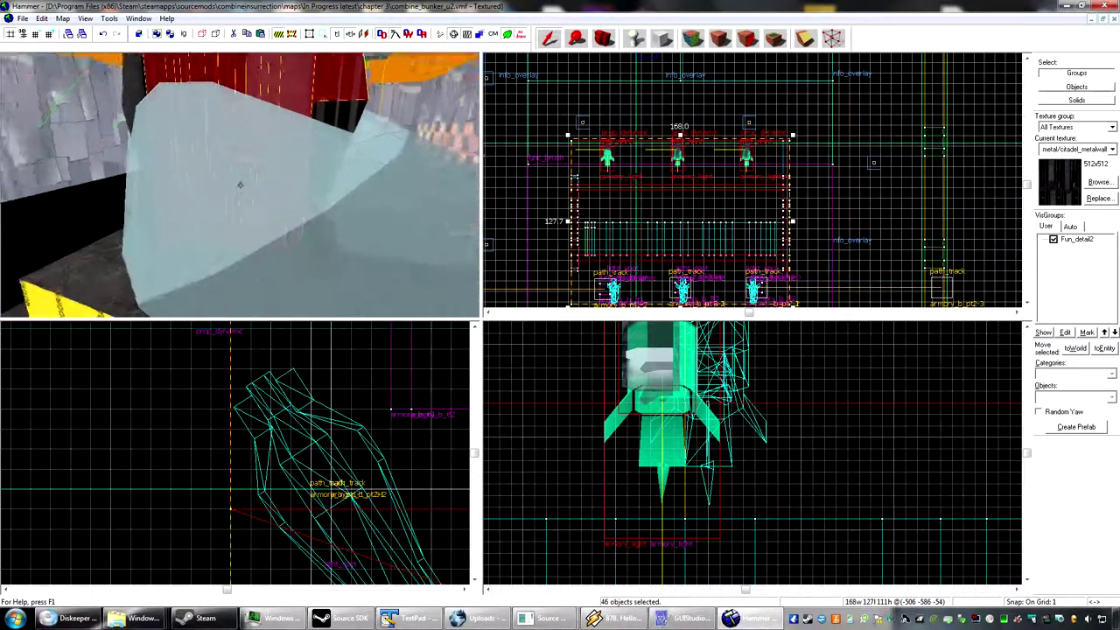
key(z)
key(z)
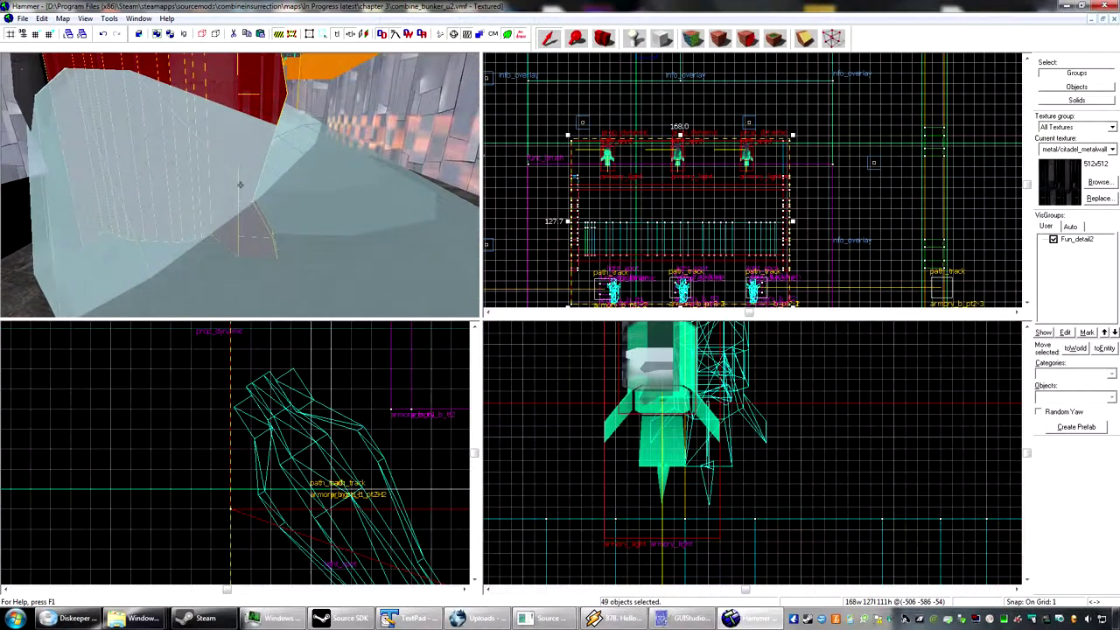
key(z)
key(z)
key(z)
ctrl+click(278, 111)
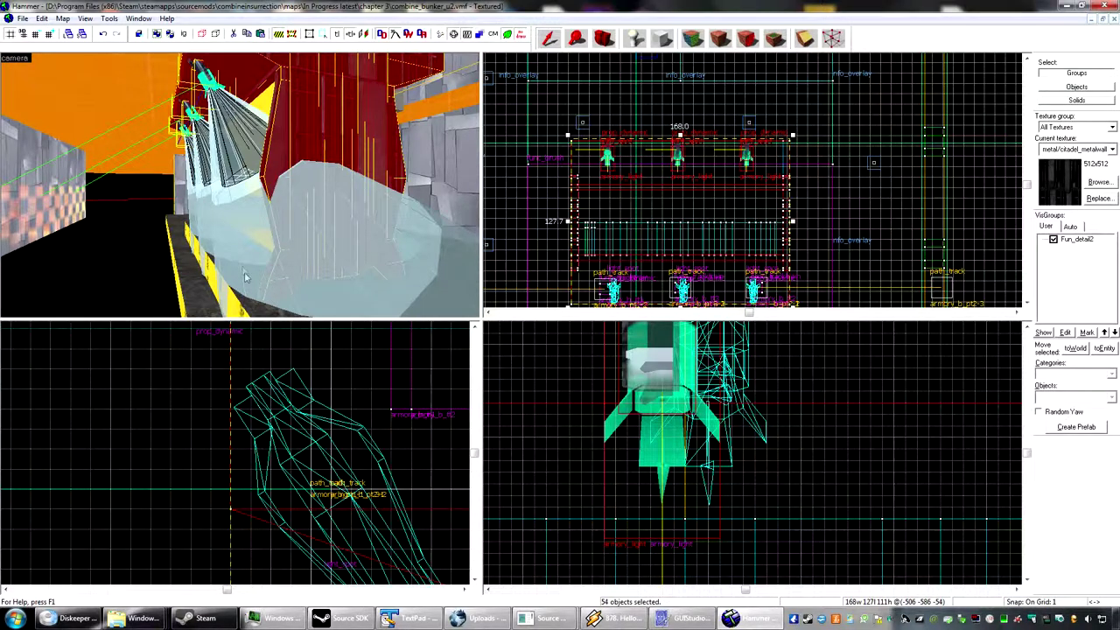
key(z)
key(d)
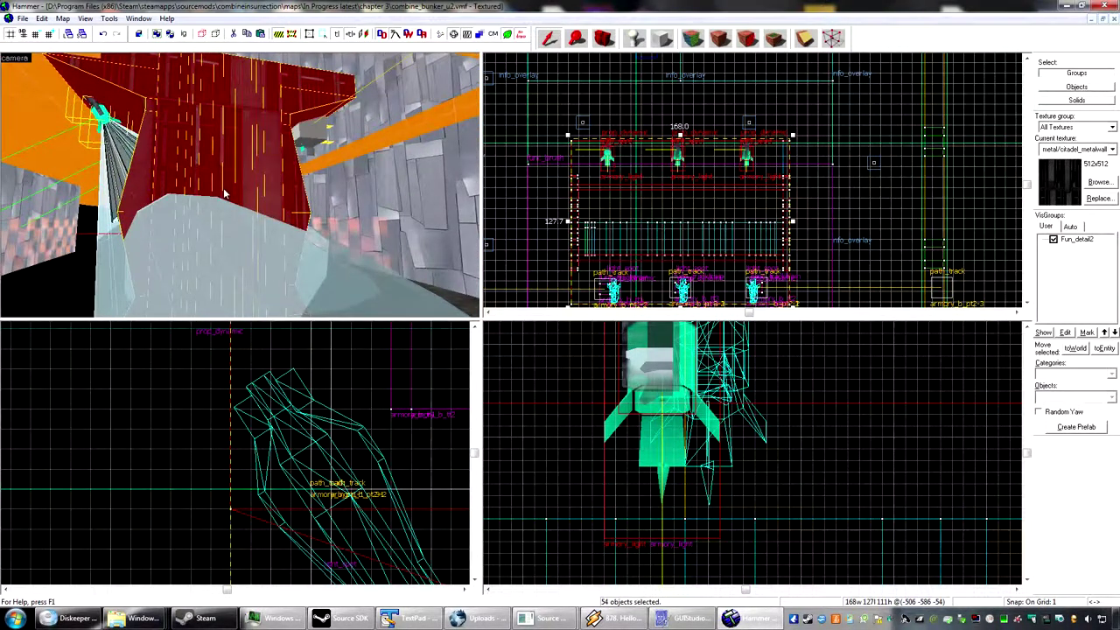
- Tie the selected pillar and beam brushes to a single entity and apply the class func_bursh
key(ctrl+t)
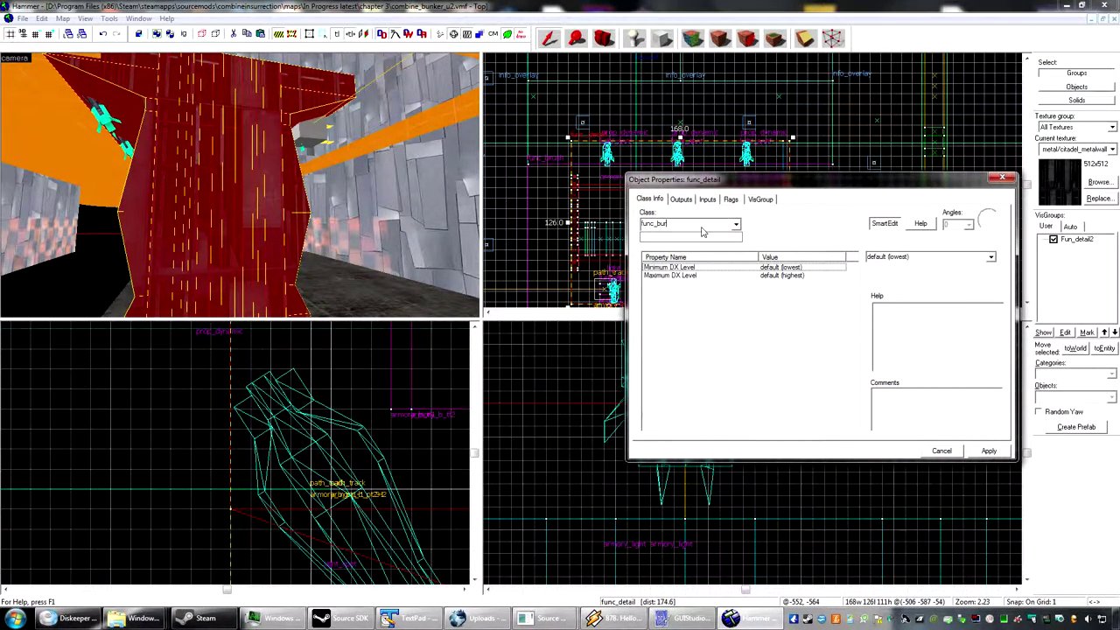
key(Return)
click(975, 451)
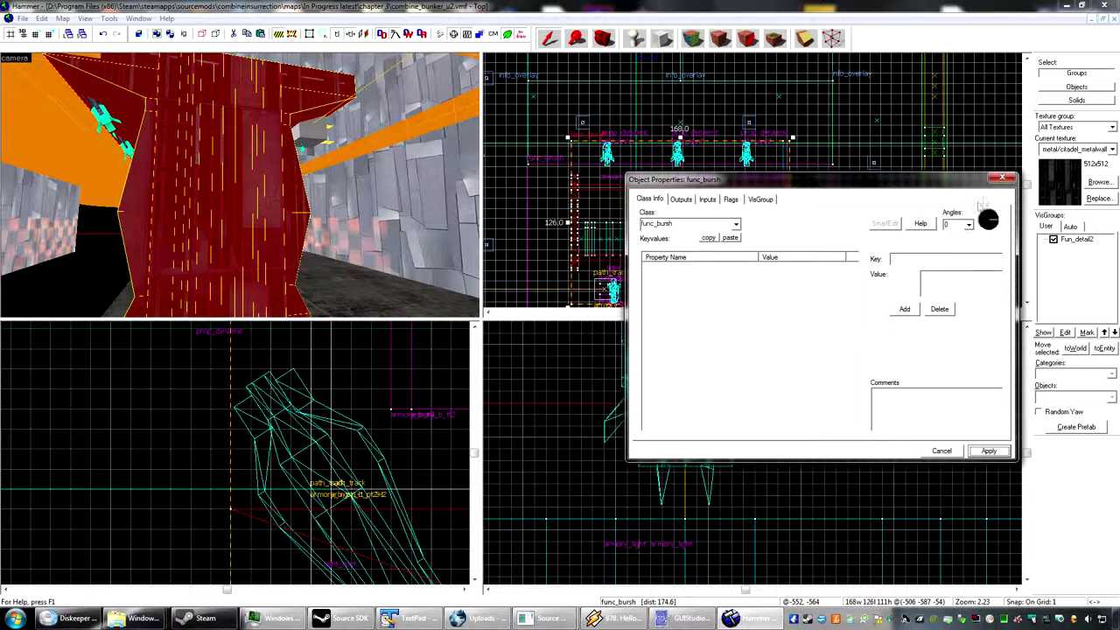
click(1003, 177)
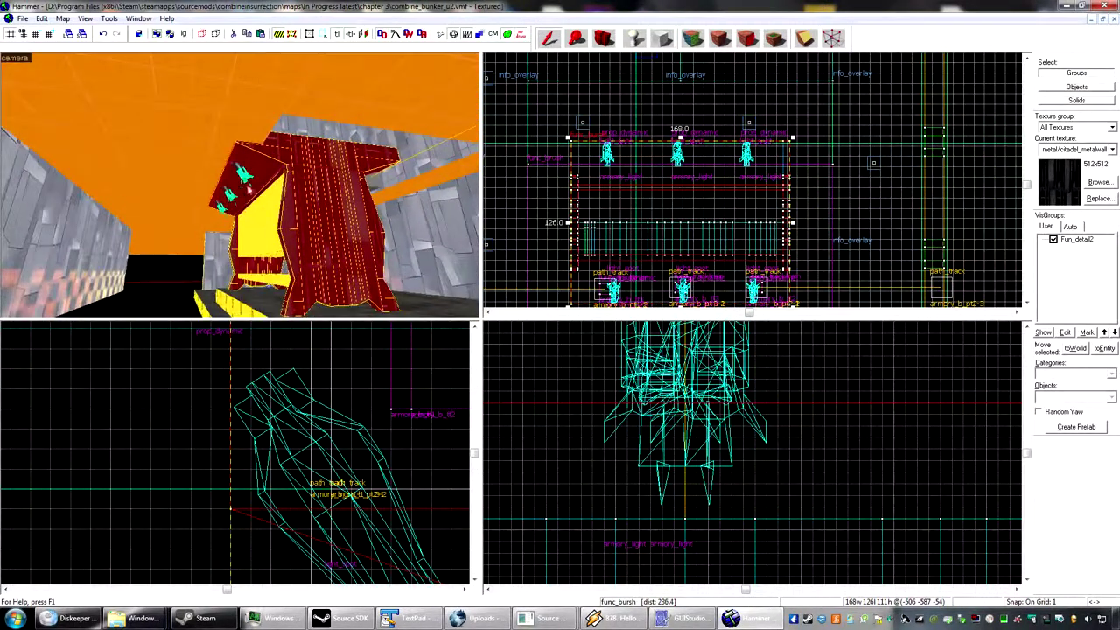
- Reopen the func_bursh entity's properties, close them, and return its brushes to the world
key(z)
key(w)
key(z)
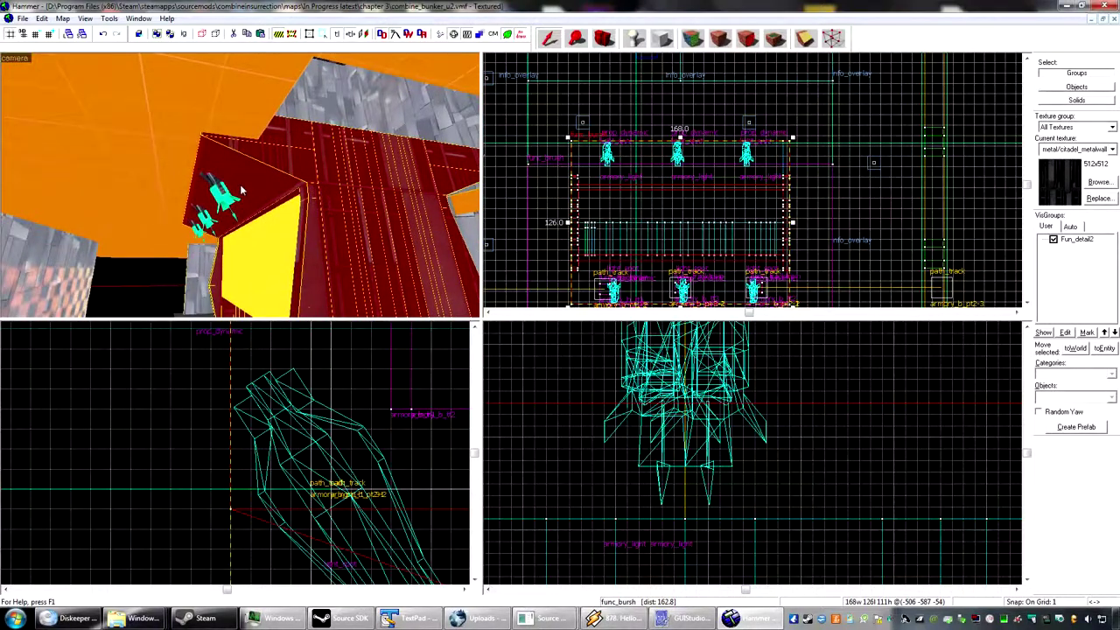
key(alt+Return)
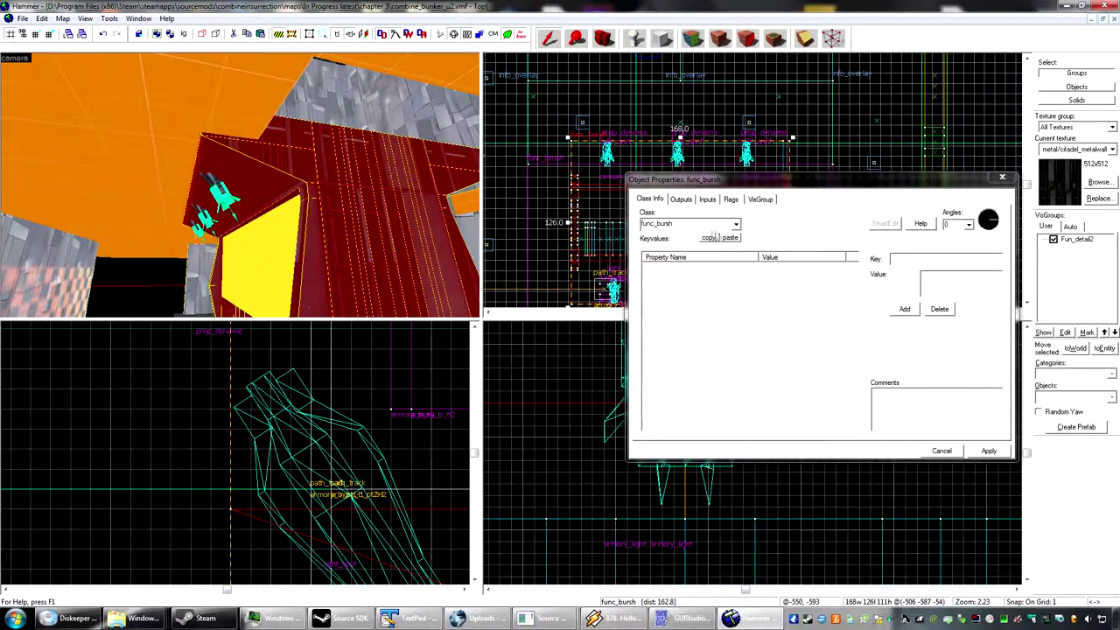
click(1001, 177)
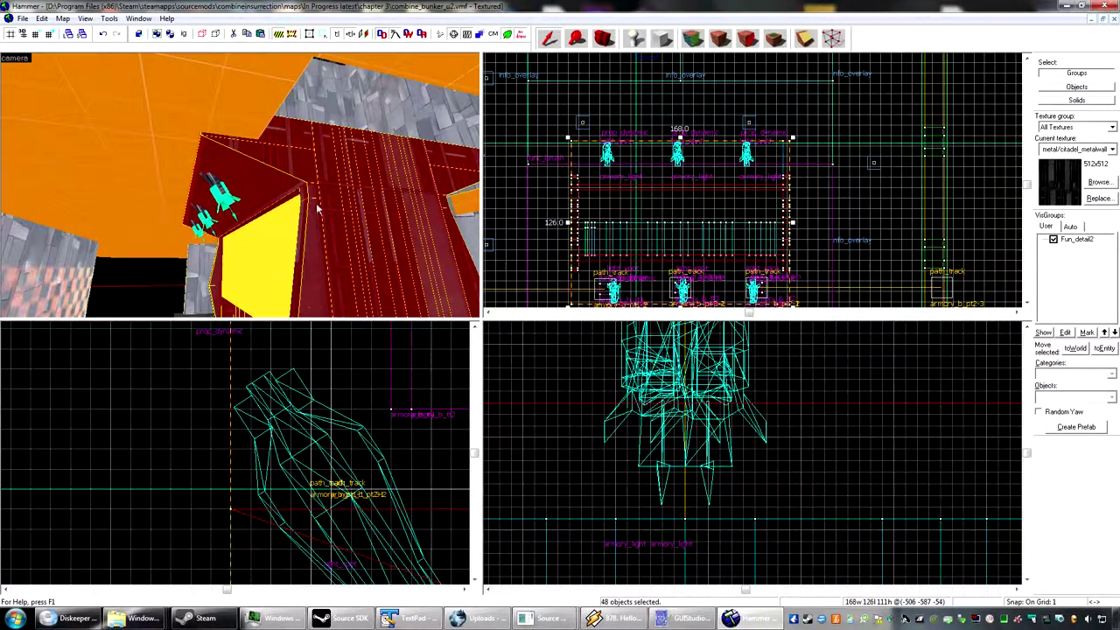
- Tie the selected pillar and beam brushes to an entity and apply the class func_brush
ctrl+click(240, 187)
ctrl+click(244, 186)
key(z)
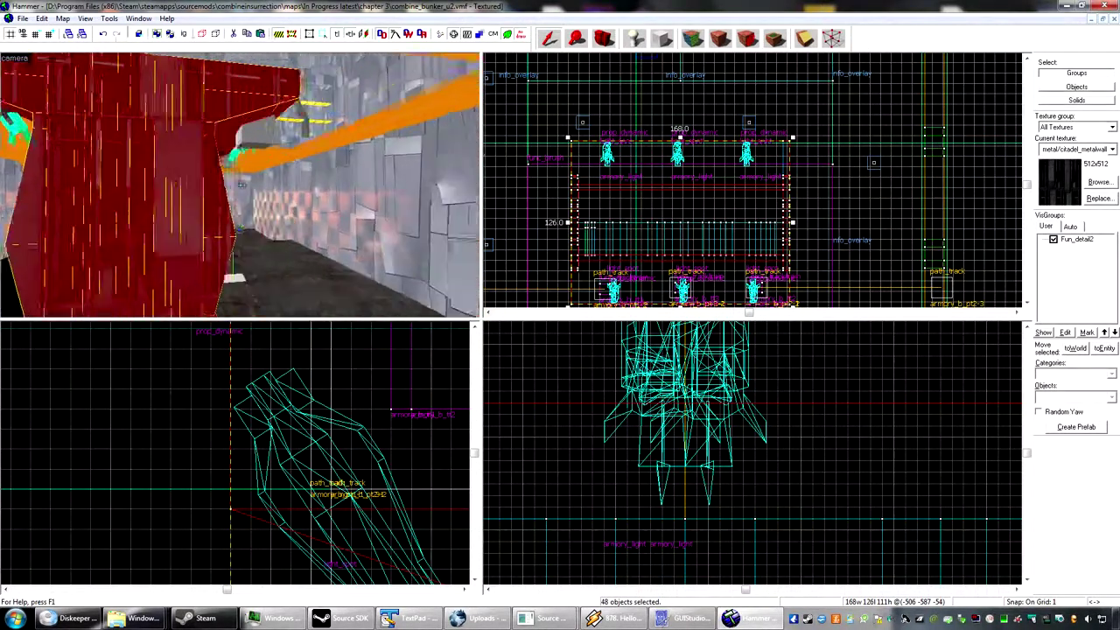
key(w)
key(d)
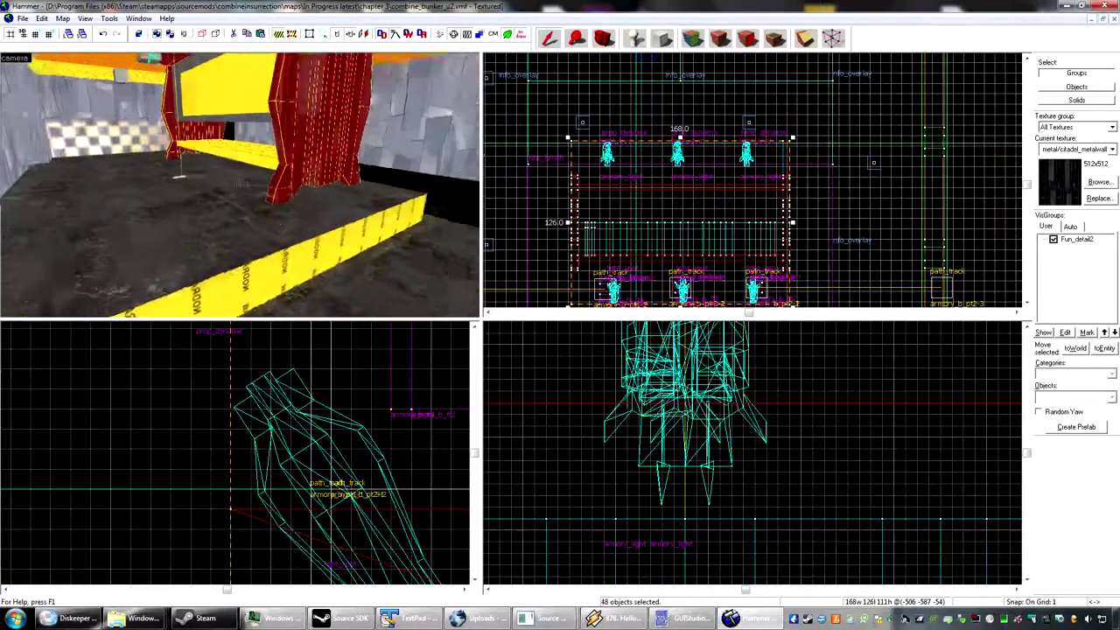
drag(239, 187, 239, 187)
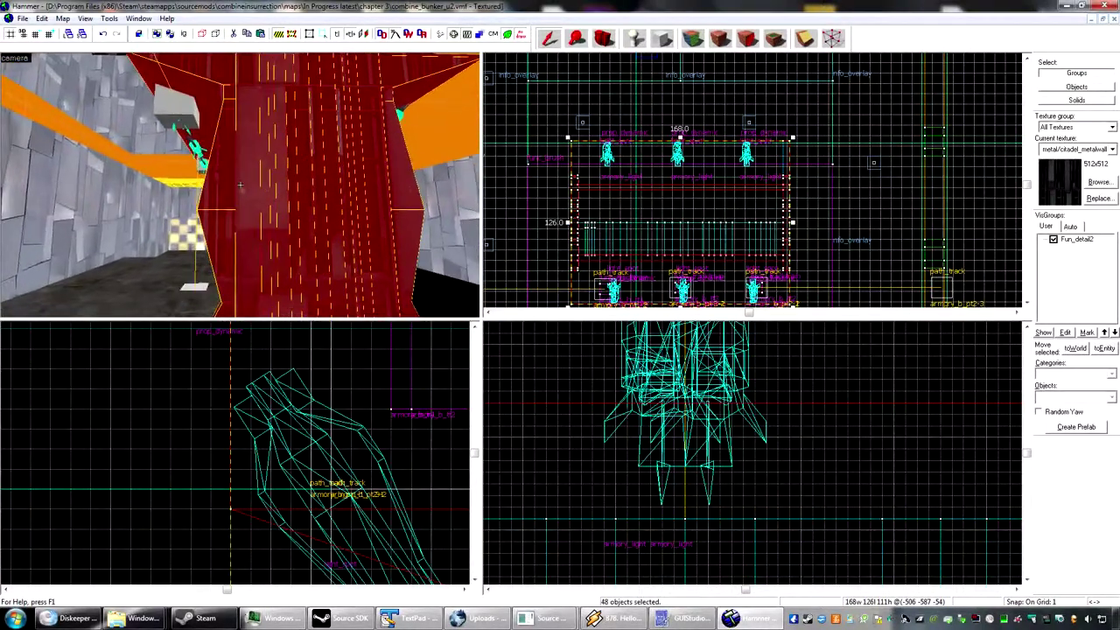
double_click(240, 187)
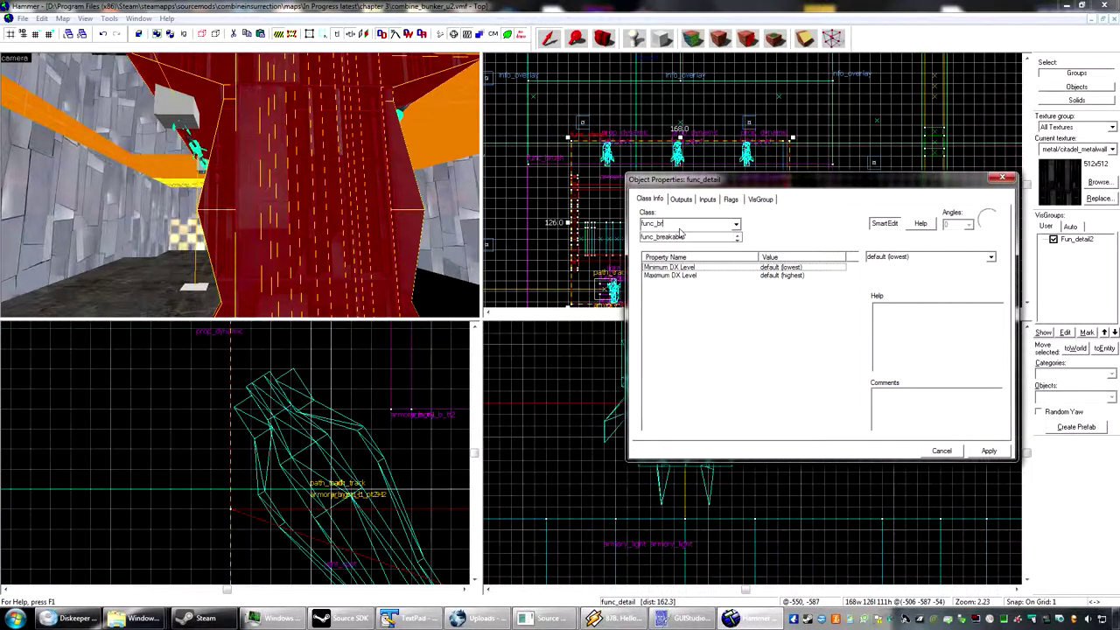
click(681, 234)
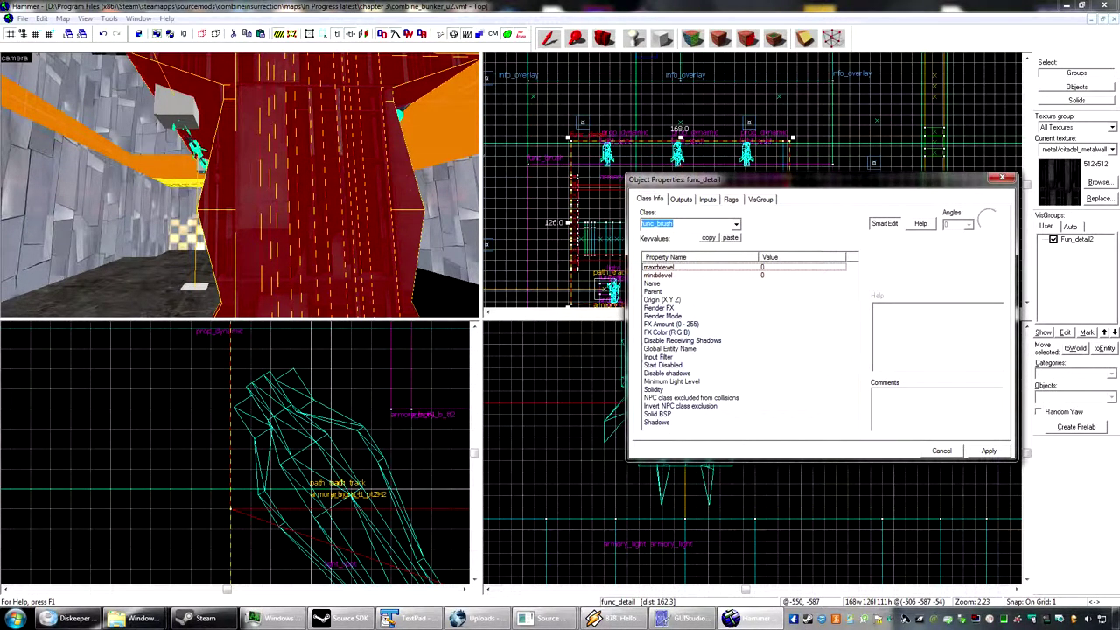
click(987, 452)
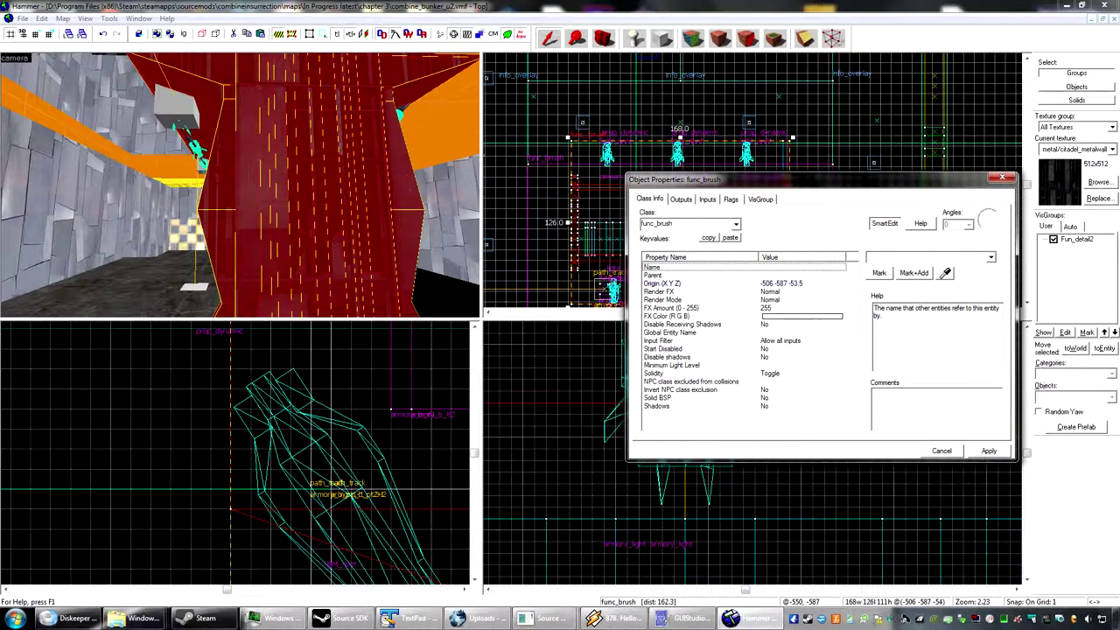
- Set the func_brush entity's name to armory_shelf
text(shelf)
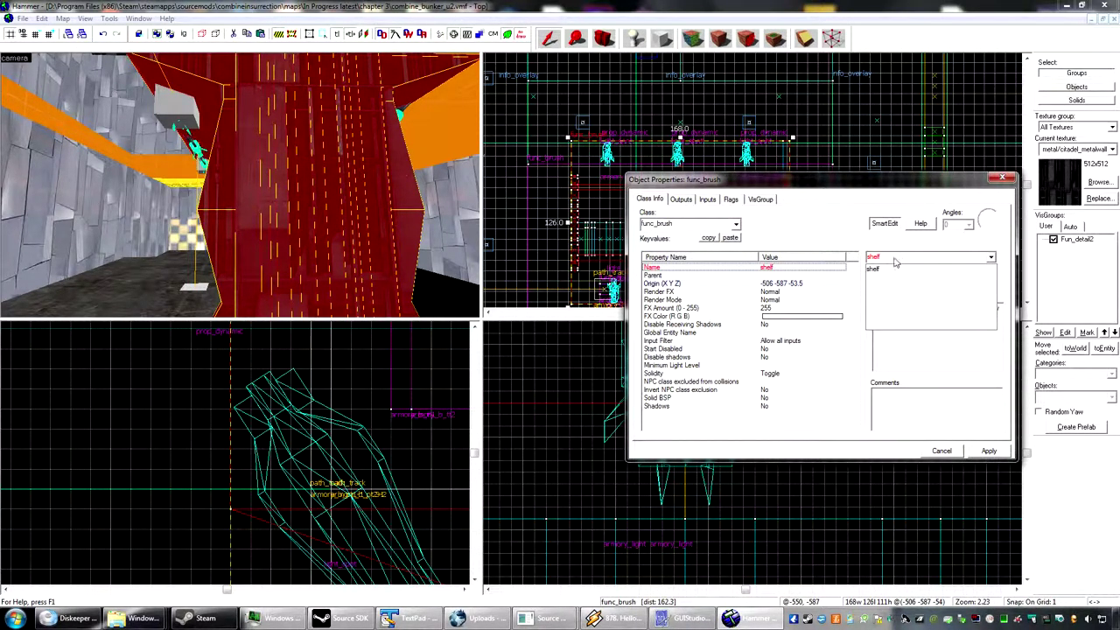
key(BackSpace)
key(BackSpace)
key(BackSpace)
key(BackSpace)
text(armr)
key(BackSpace)
key(BackSpace)
key(BackSpace)
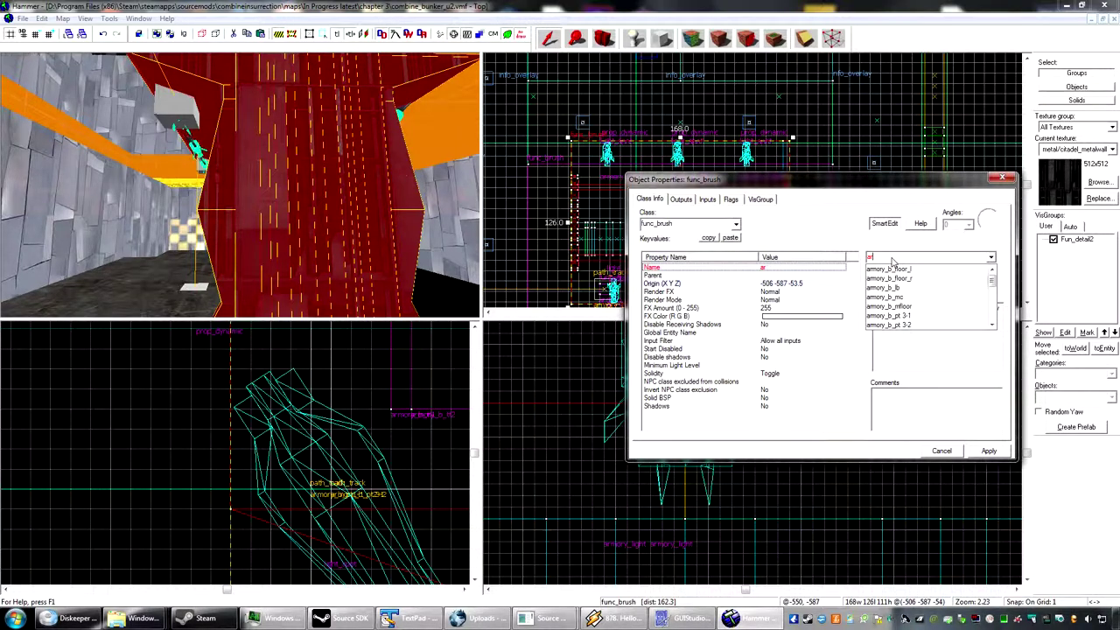
text(rmory_shelf)
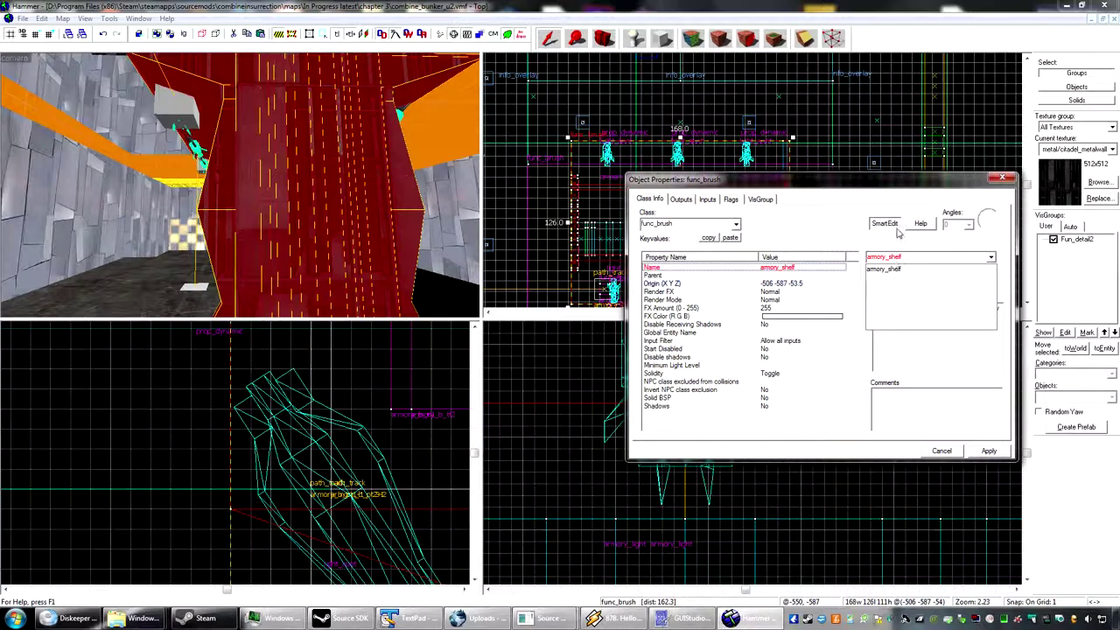
- Apply the armory_shelf name and set the func_brush's parent to armory_b_tt3 by picking that entity in the 3D view
click(992, 452)
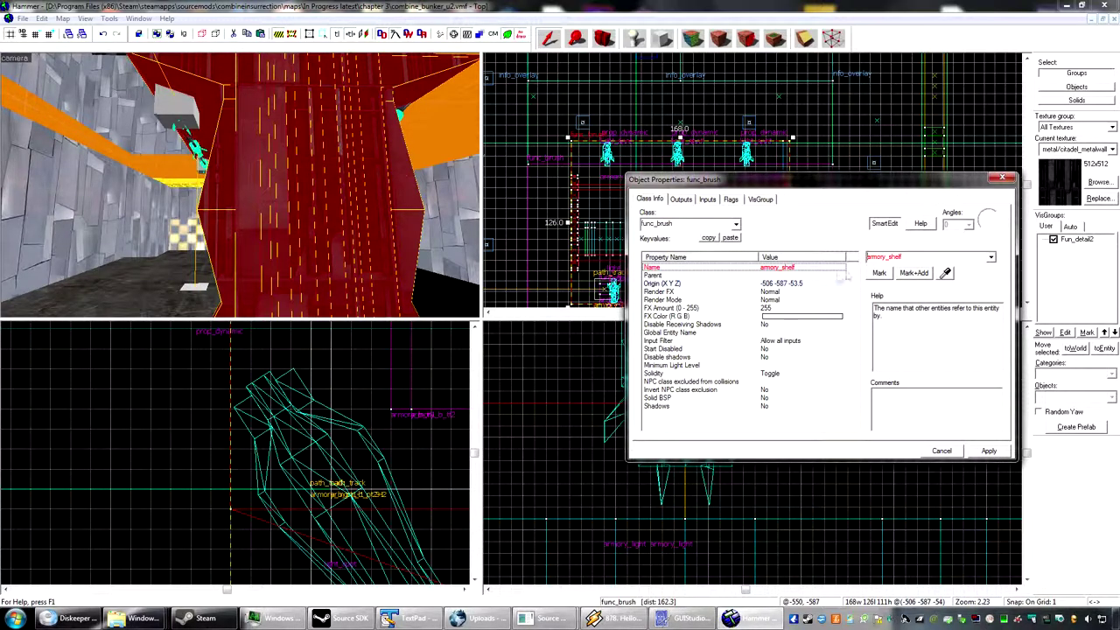
click(715, 275)
key(z)
key(w)
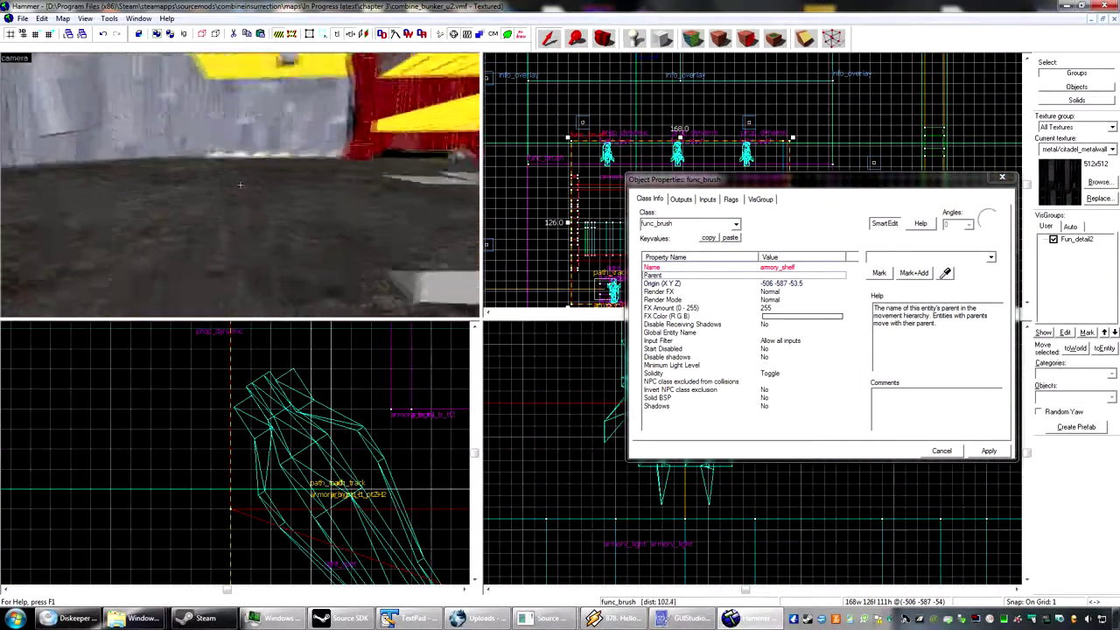
key(w)
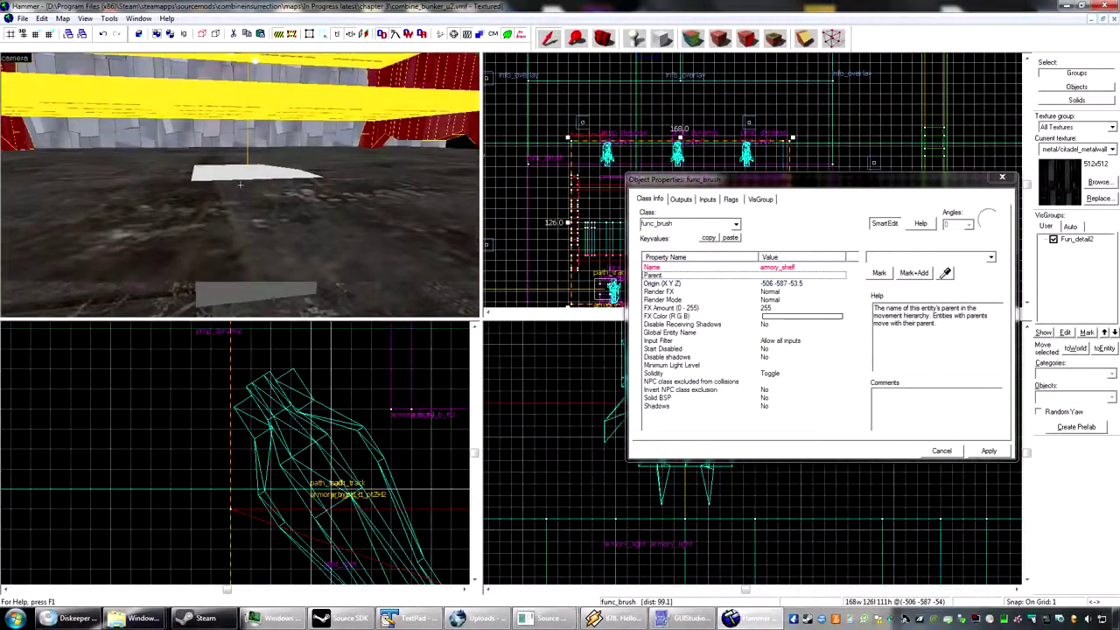
key(w)
key(z)
click(945, 274)
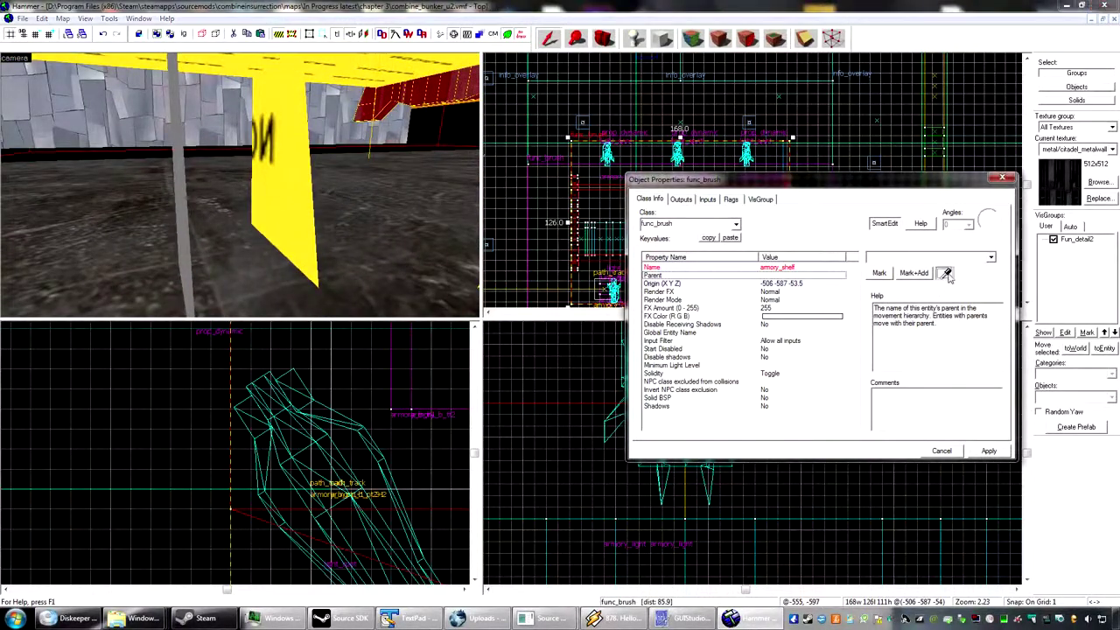
click(274, 184)
- Set the armory_shelf brush's Solidity to Always Solid, apply it and close the object properties
key(z)
key(w)
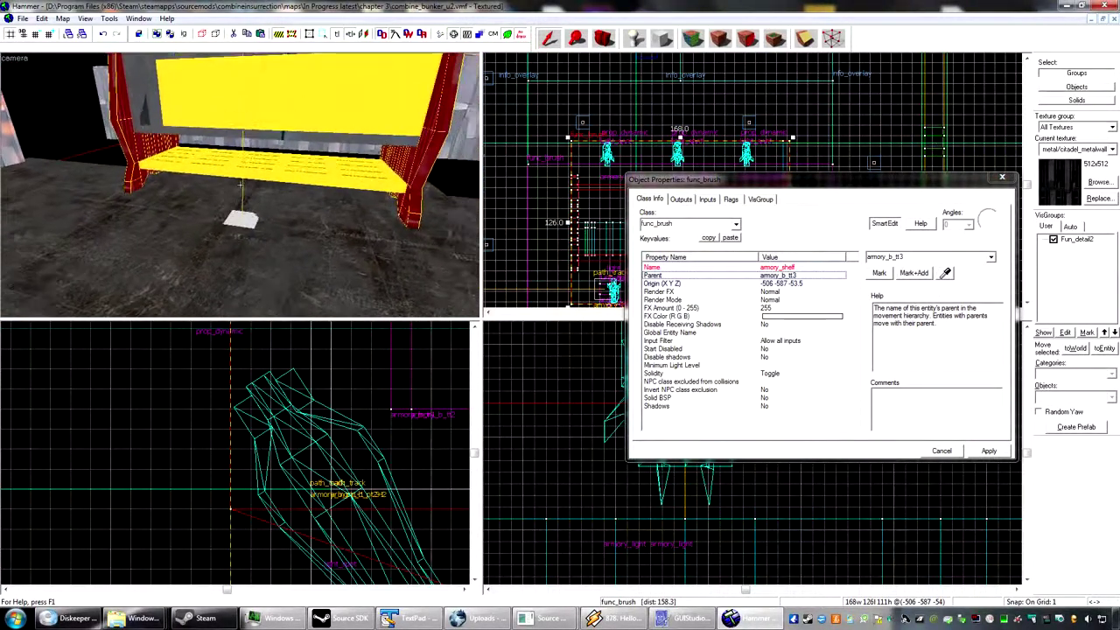
key(w)
key(z)
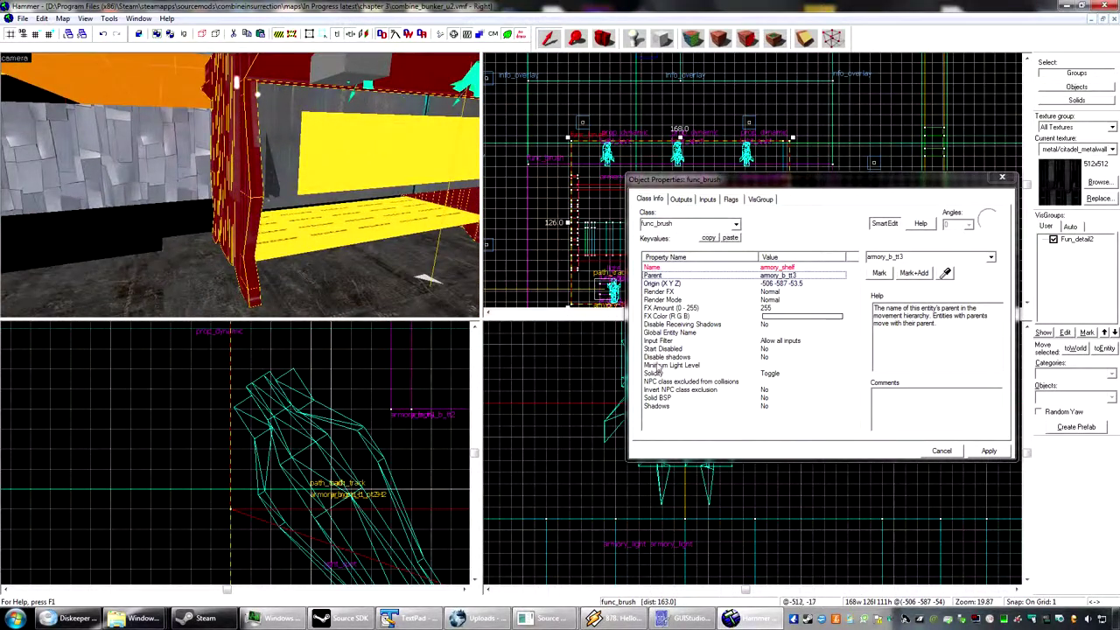
click(792, 373)
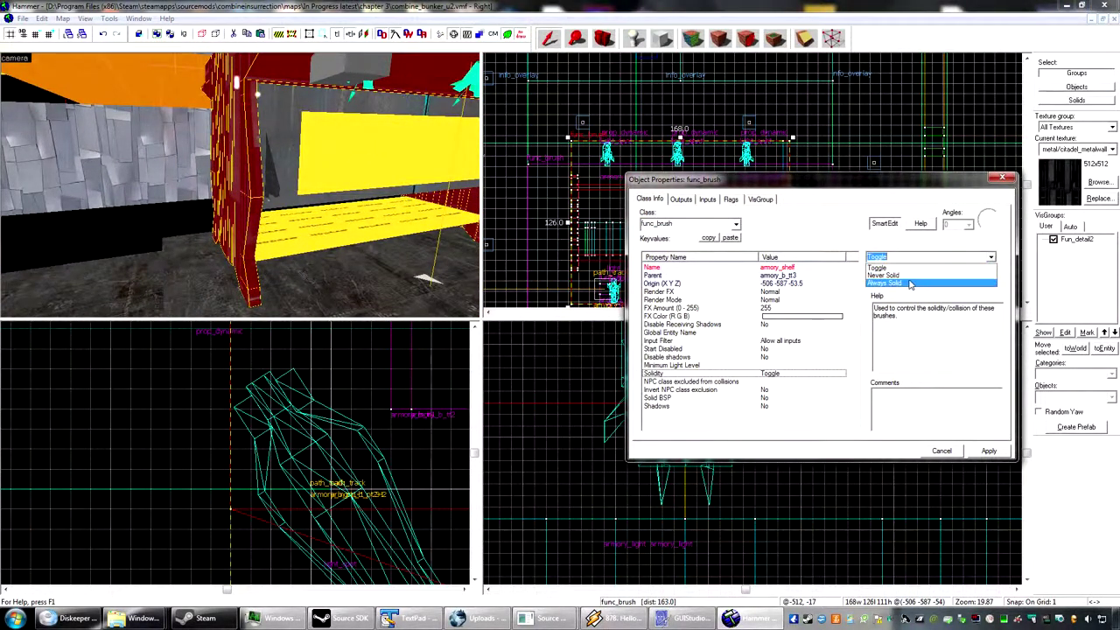
click(910, 282)
click(988, 451)
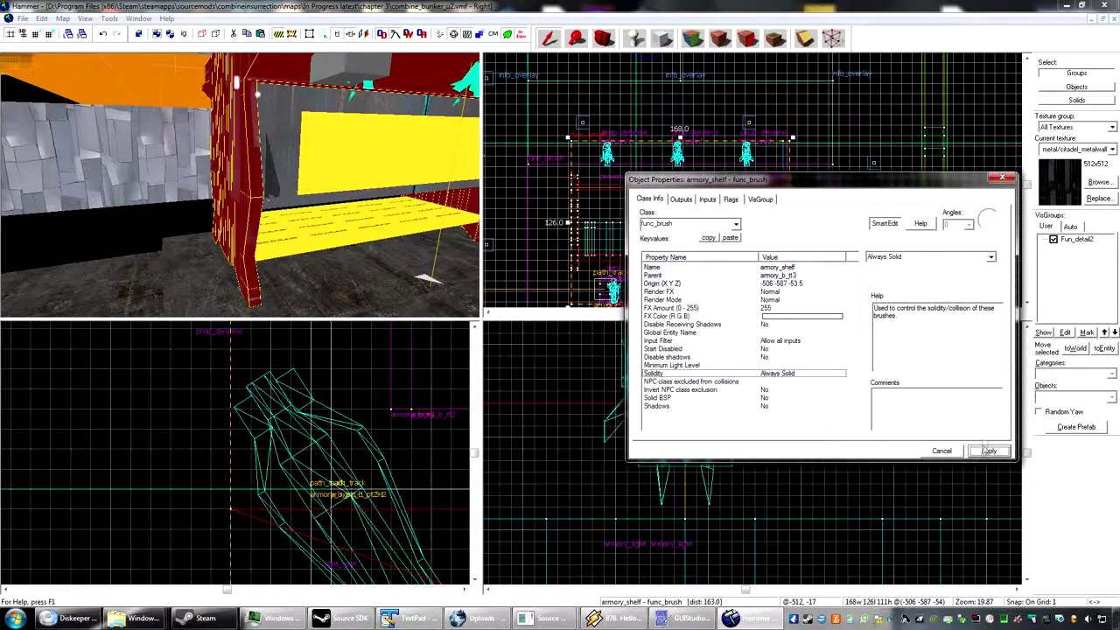
click(1003, 180)
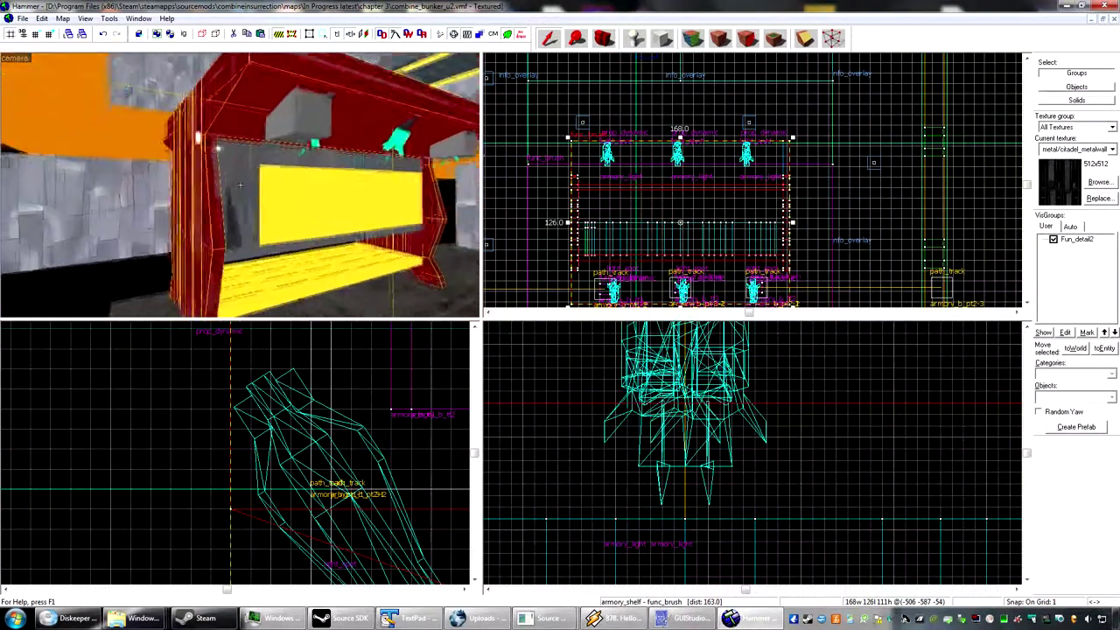
- Add one spotlight from one side of the overhead beams and all three from the opposite side to the armory_shelf selection
key(s)
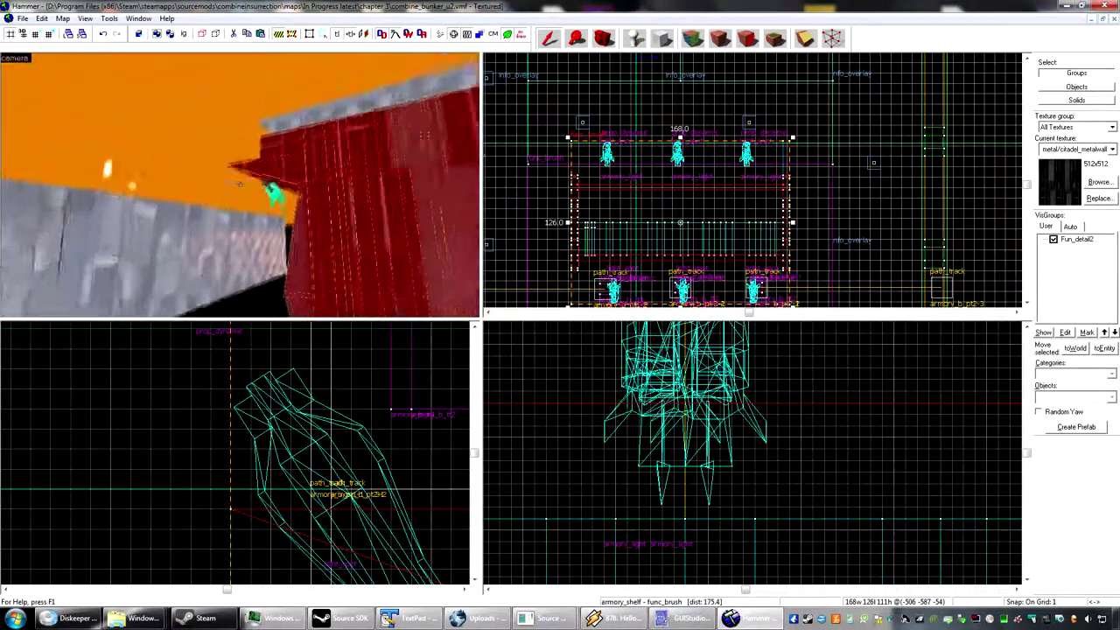
drag(240, 184, 239, 184)
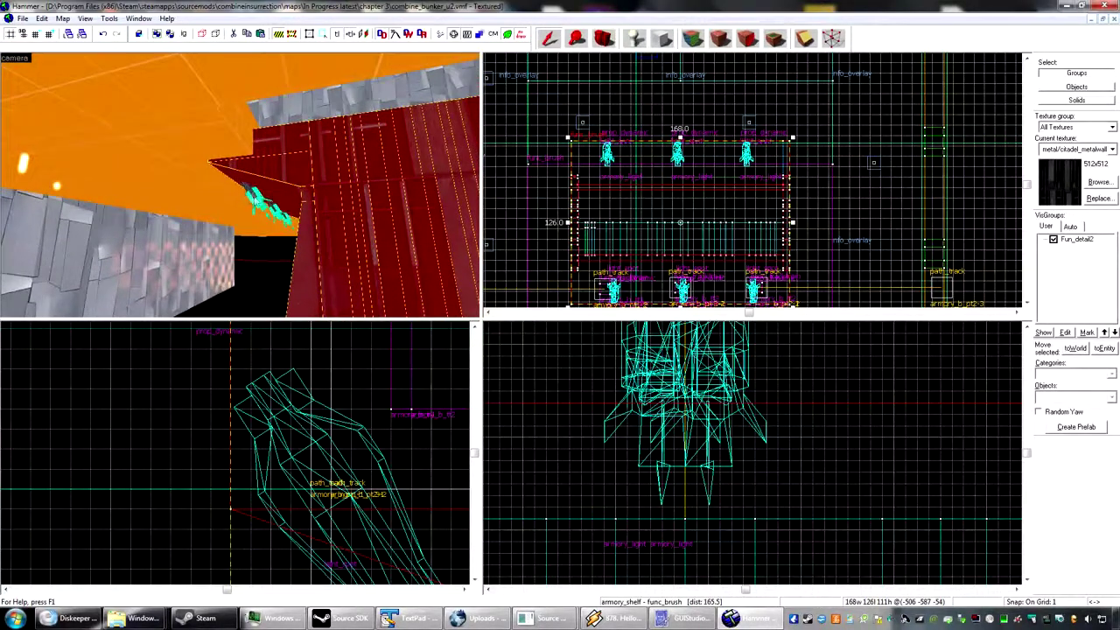
click(253, 206)
key(z)
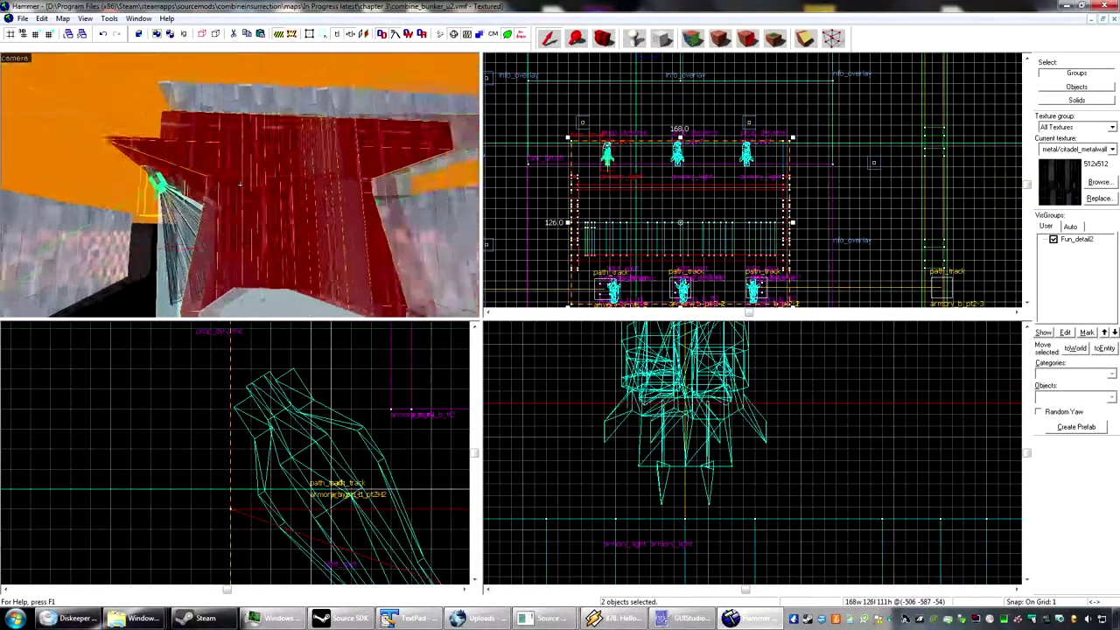
key(w)
key(z)
ctrl+click(198, 184)
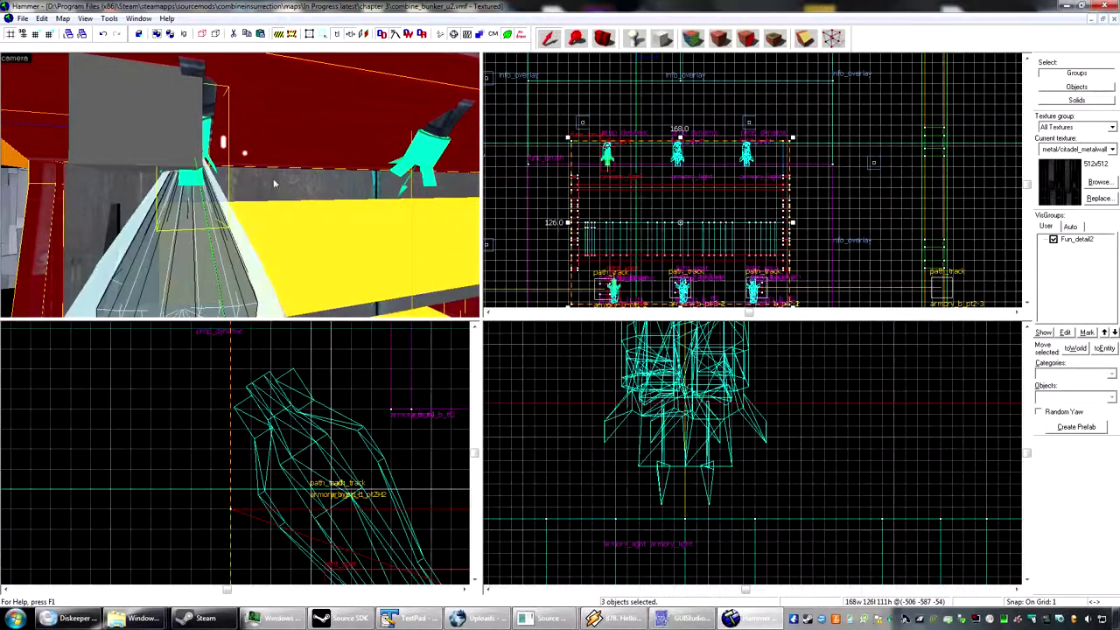
ctrl+click(404, 165)
key(z)
key(z)
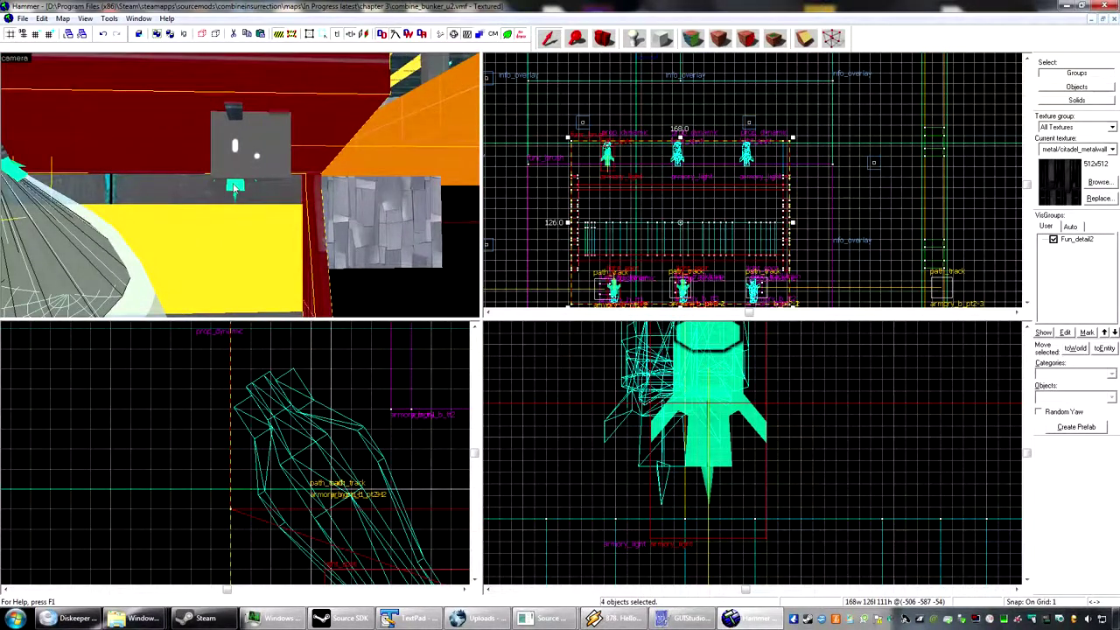
ctrl+click(233, 187)
- Add the floor platform beneath the shelf to the selection and move everything straight up about 118 units
key(z)
key(z)
ctrl+click(242, 234)
key(z)
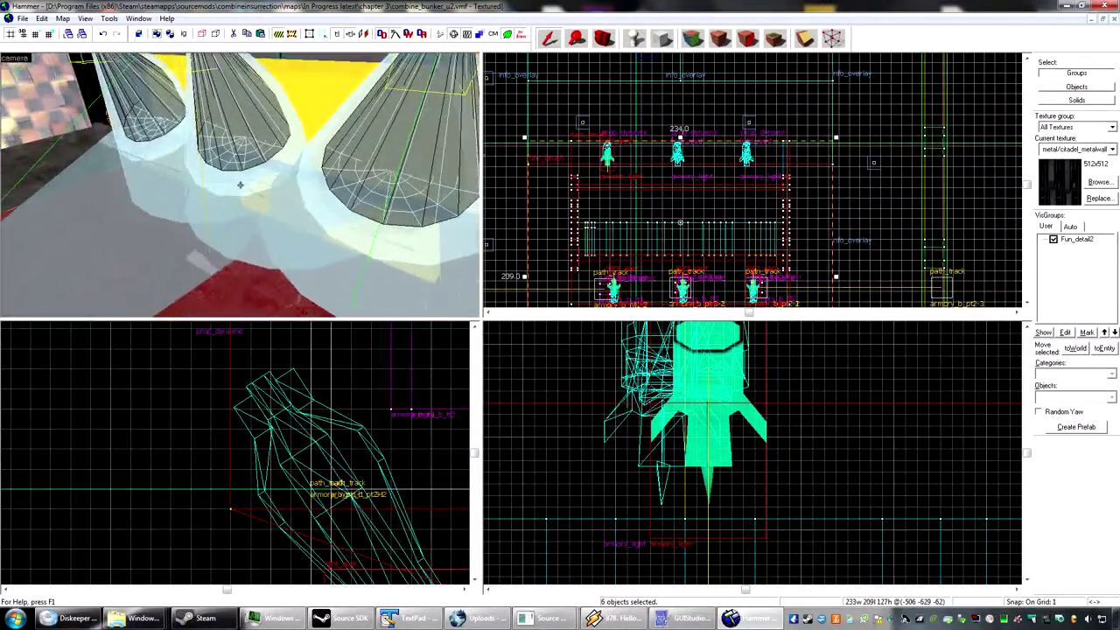
key(z)
scroll(286, 434, down, 10)
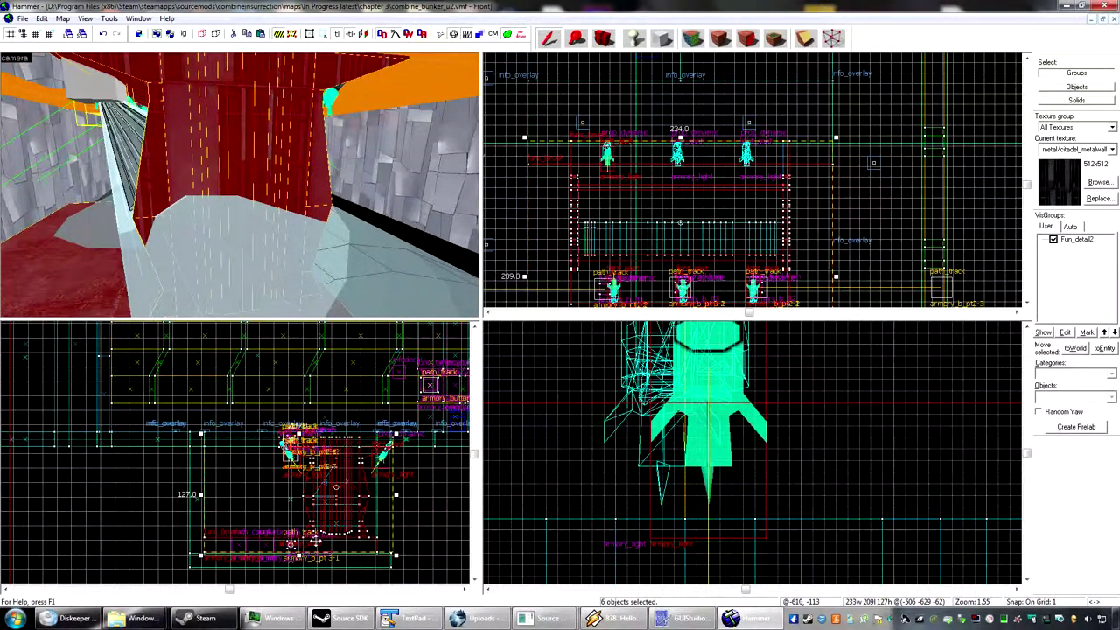
drag(315, 542, 317, 438)
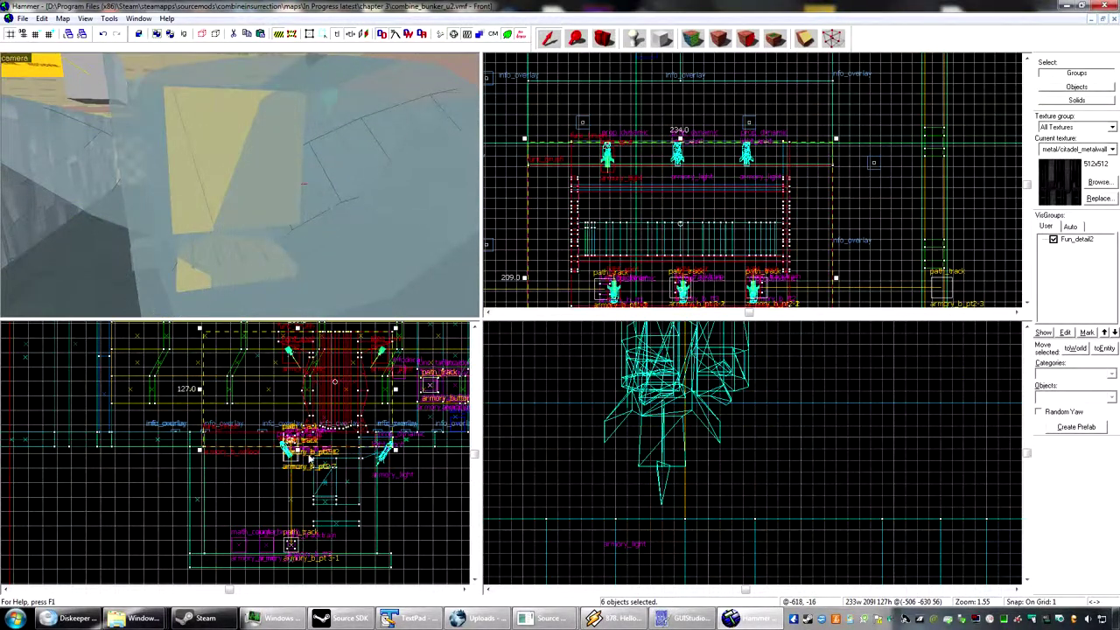
scroll(326, 445, up, 9)
scroll(325, 444, up, 4)
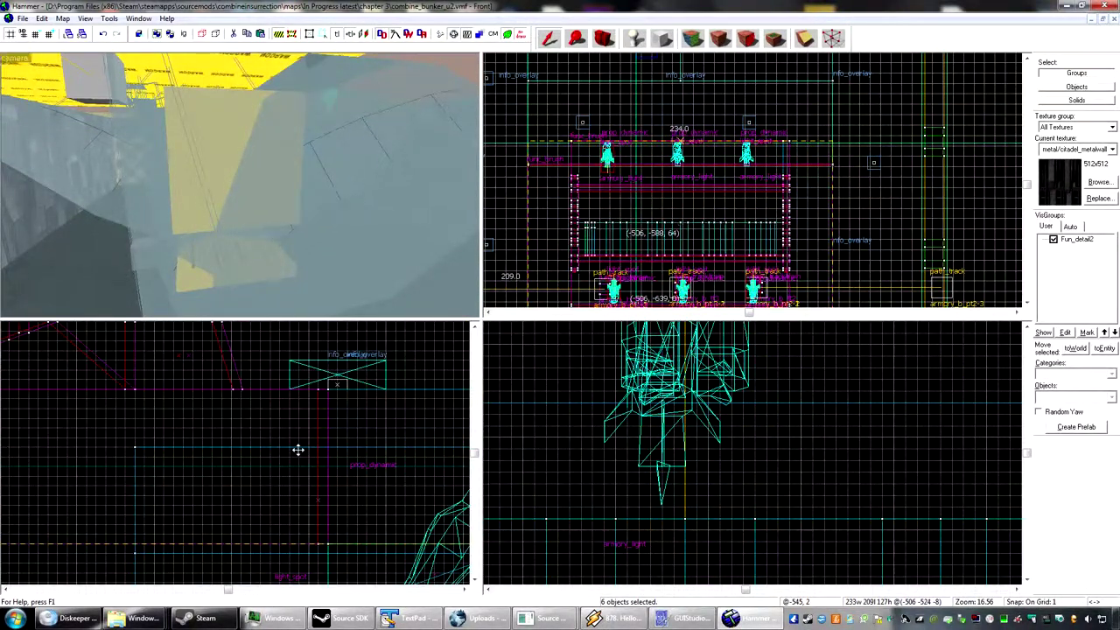
- Remove the four raised spotlights from the selection, keeping only the shelf structure and its floor platform selected
key(z)
key(w)
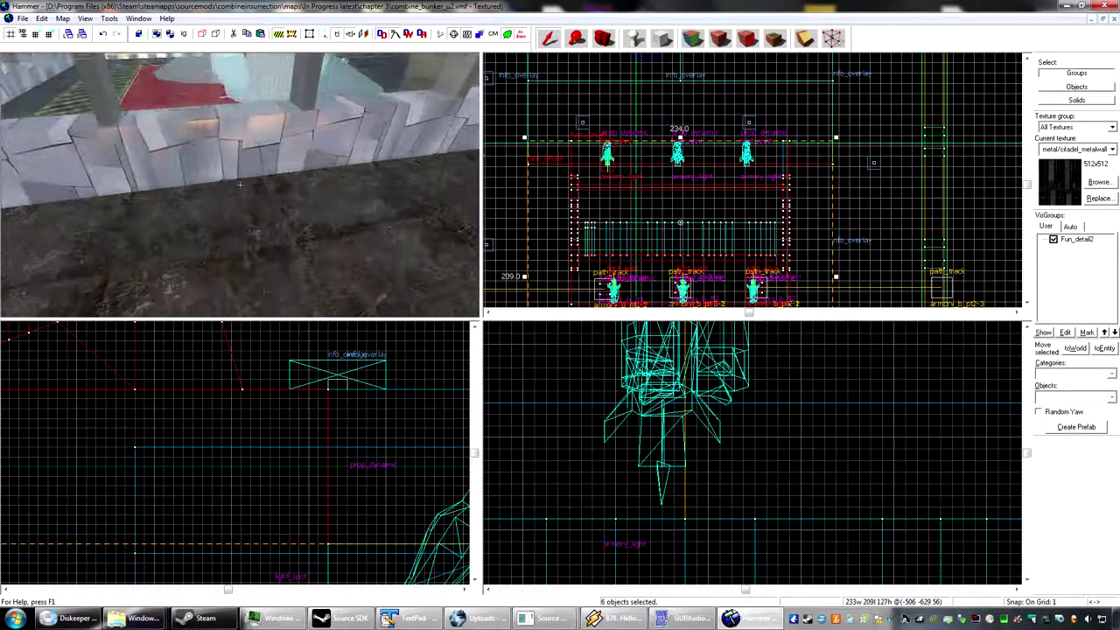
key(d)
key(a)
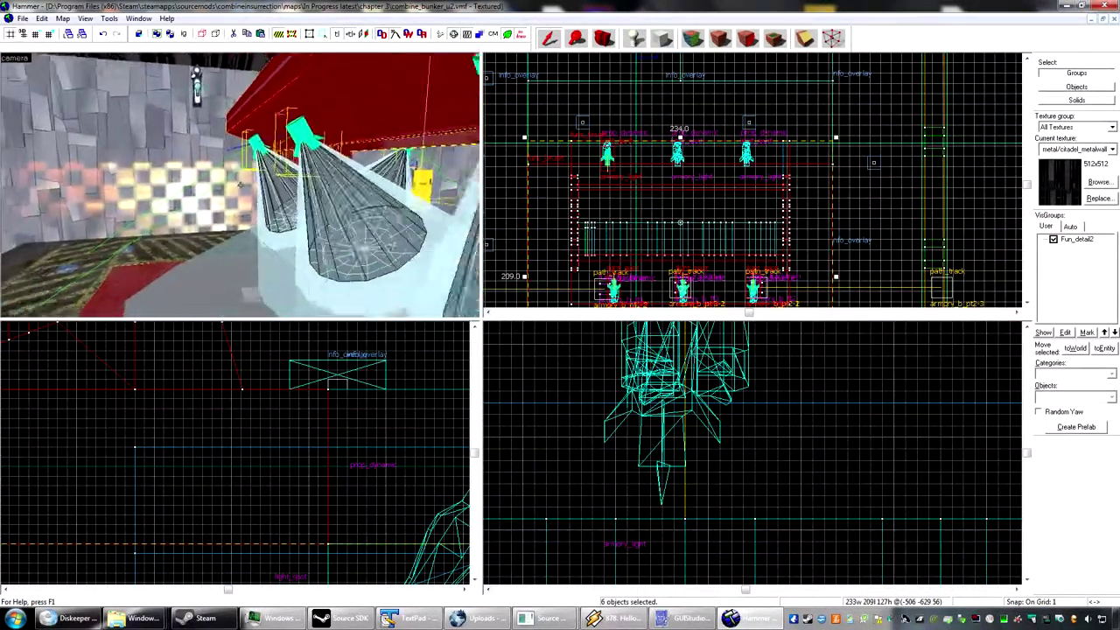
key(s)
key(a)
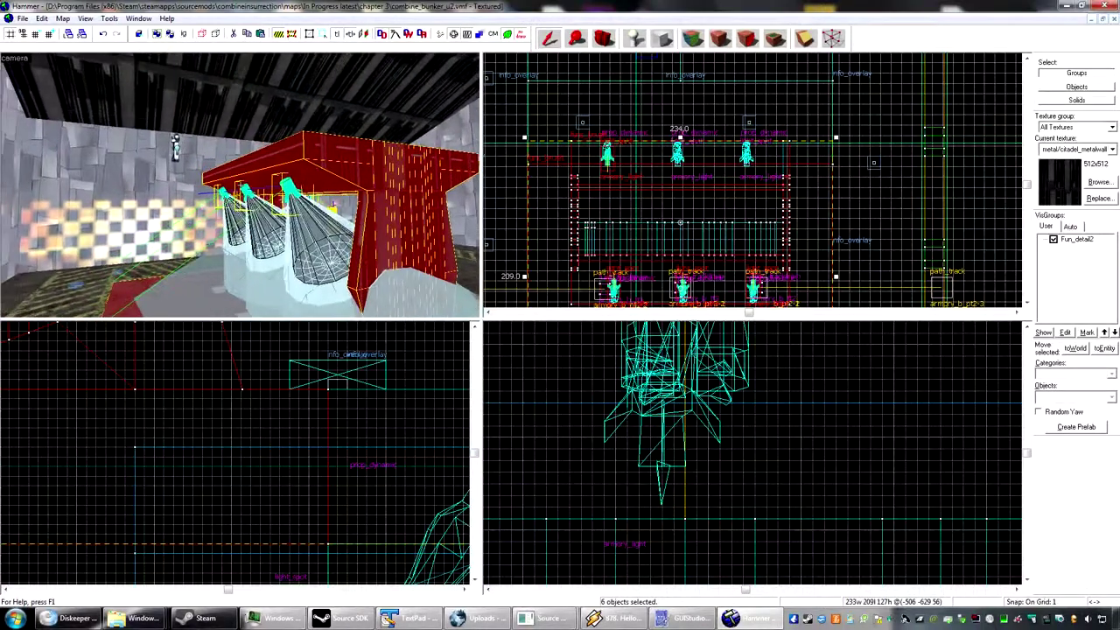
key(w)
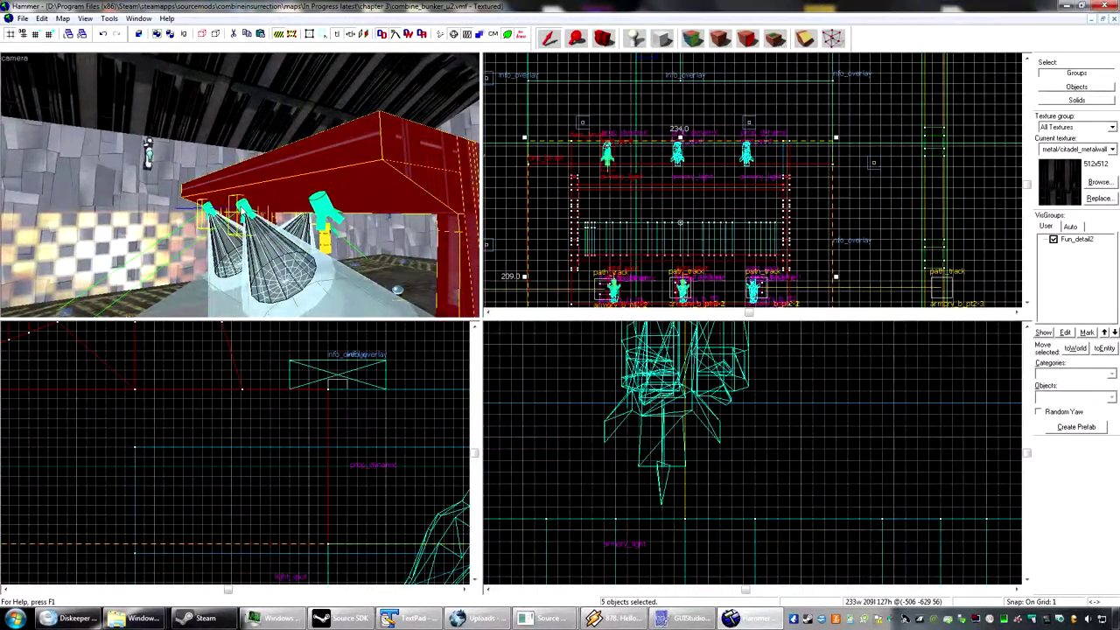
key(ctrl+z)
key(w)
key(d)
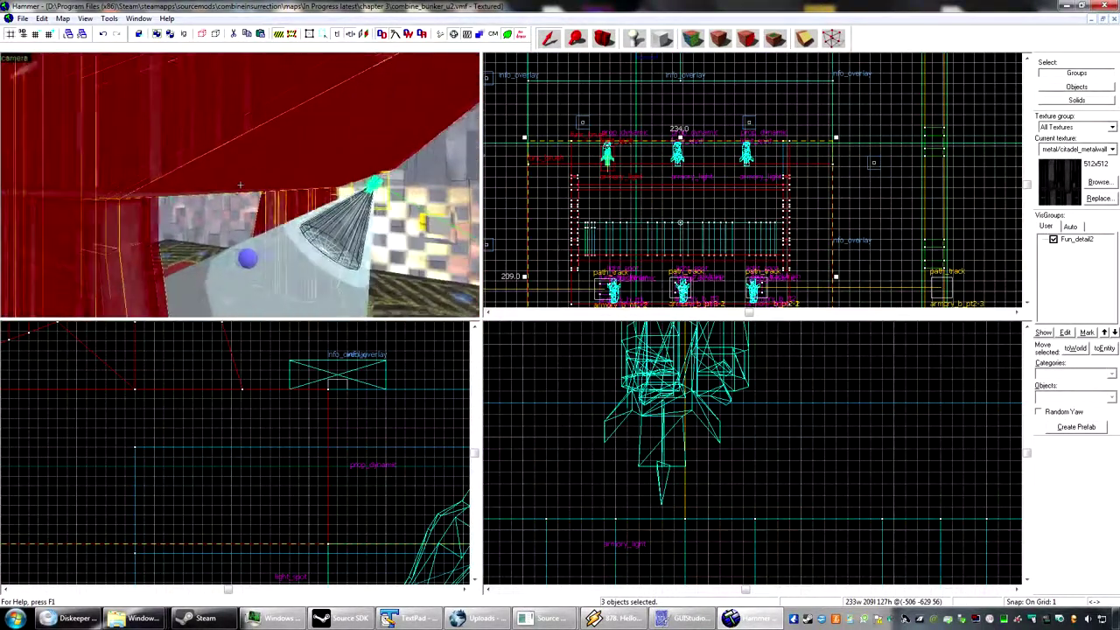
key(a)
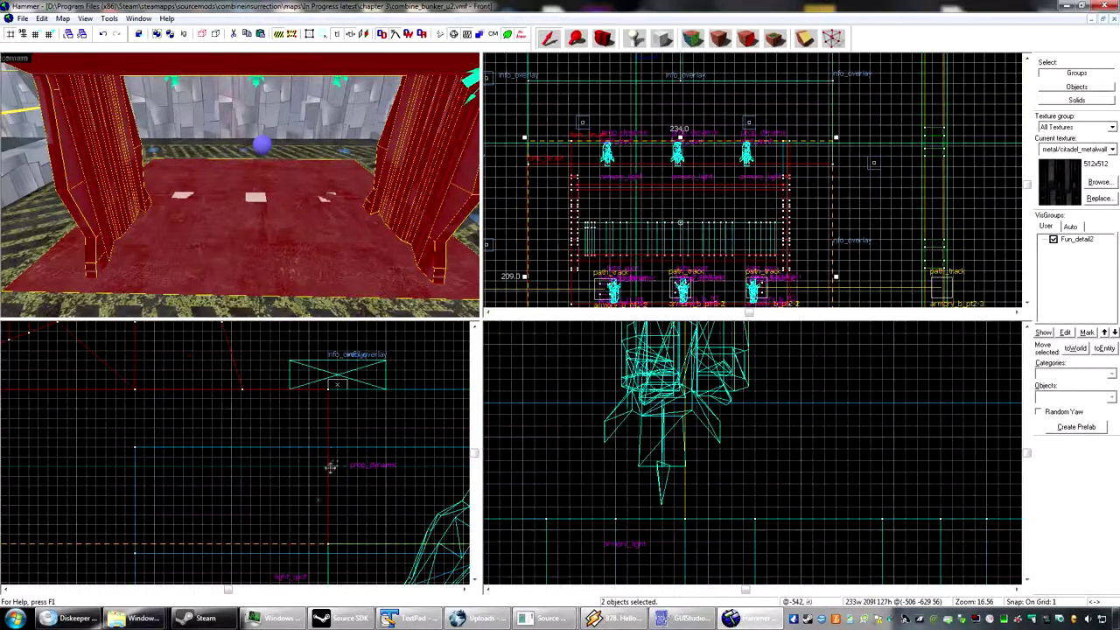
- Move the shelf structure and floor platform back down into the pit, with their centre at about -506 -629 -63
scroll(330, 466, down, 10)
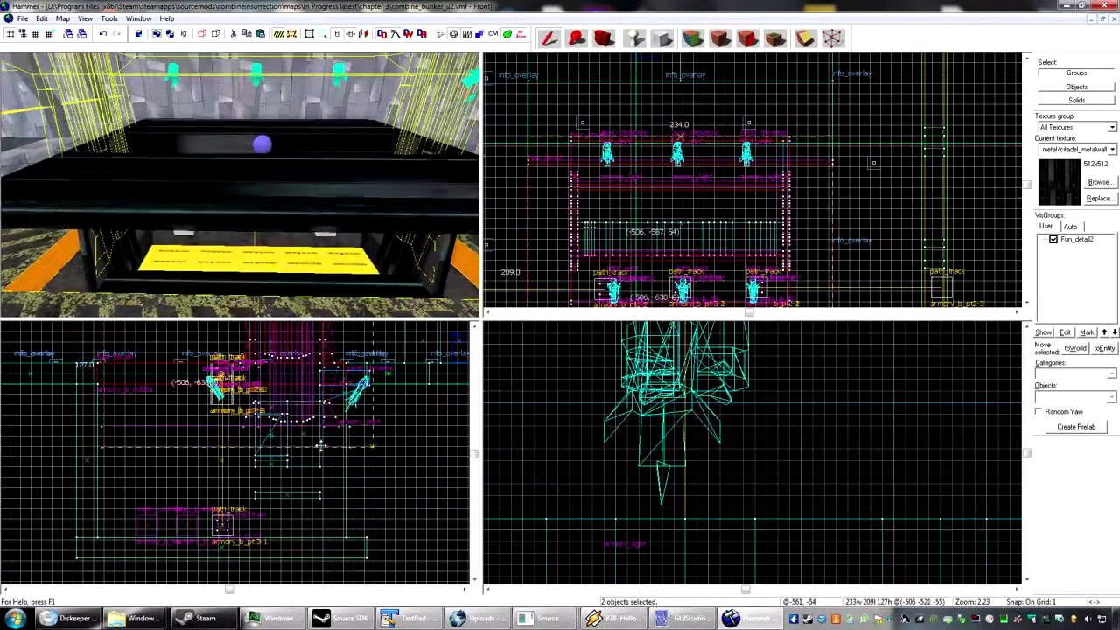
drag(322, 446, 314, 530)
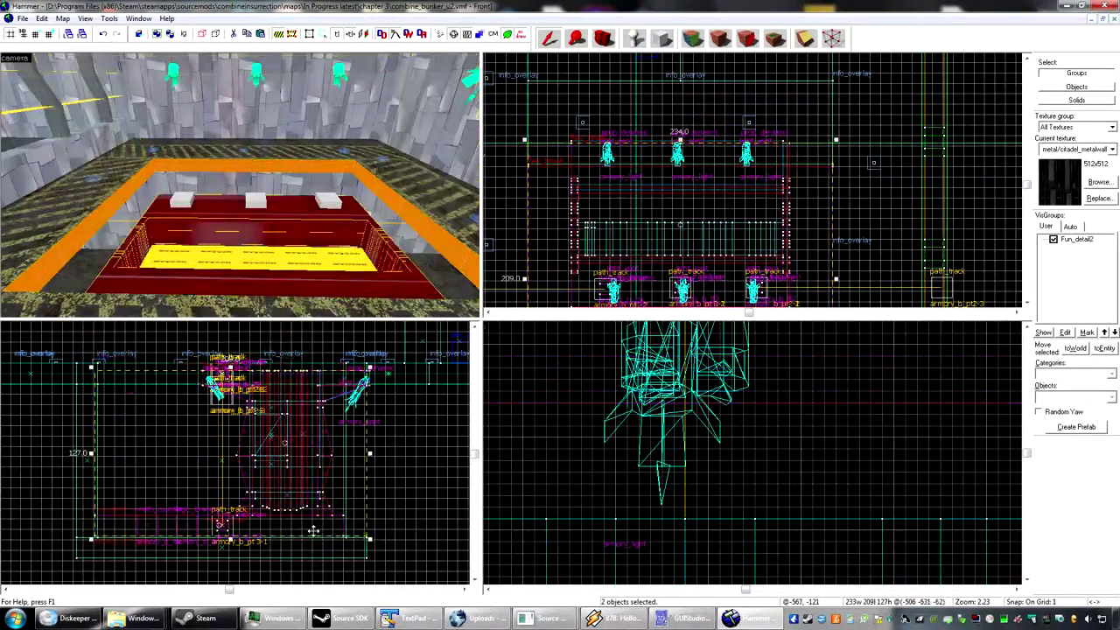
scroll(314, 531, up, 10)
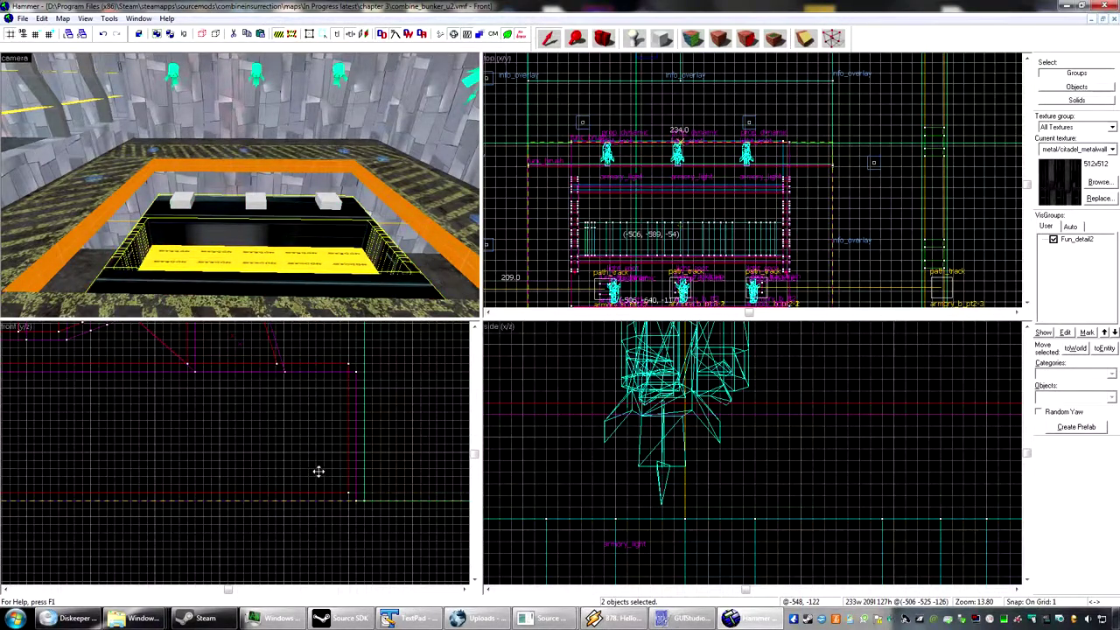
drag(319, 472, 323, 472)
- Select the two spotlights still attached beneath the lowered shelf's overhead beam
key(z)
key(w)
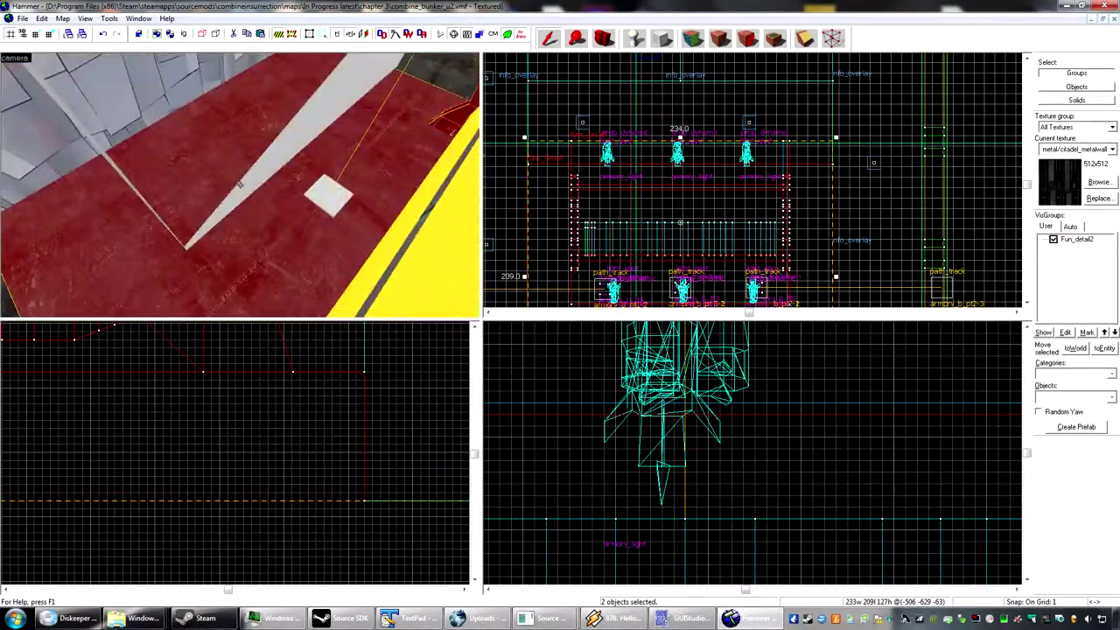
key(d)
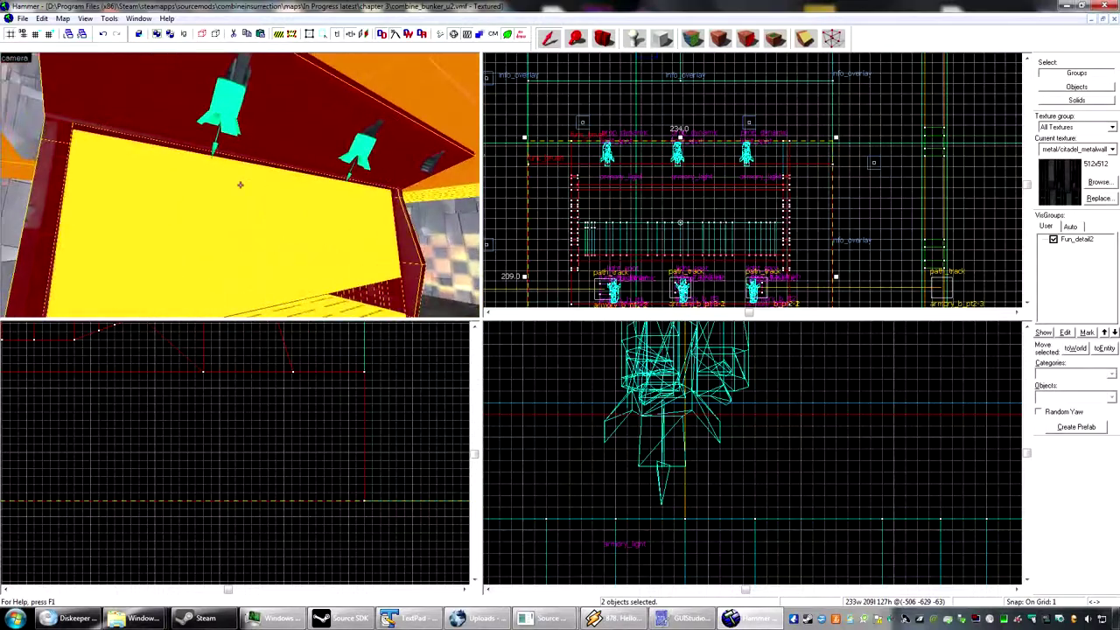
key(z)
click(203, 145)
ctrl+click(304, 170)
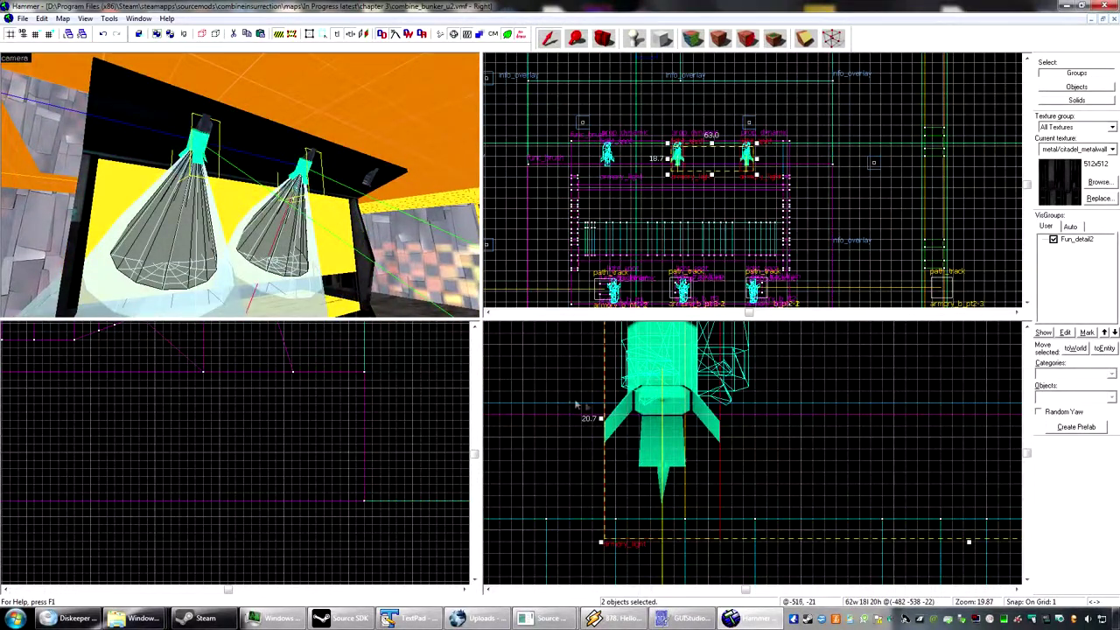
- Raise the two selected spotlights out of the pit, level with the other raised spotlights, centred at about -478 -538 95
scroll(577, 405, down, 8)
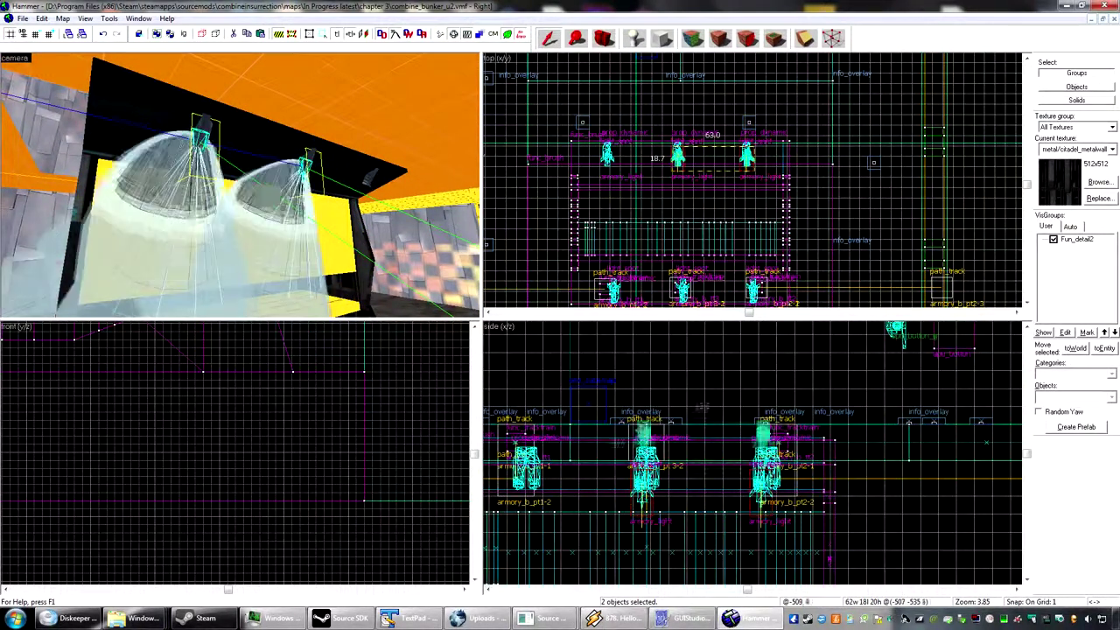
drag(637, 430, 631, 335)
middle_drag(624, 336, 610, 501)
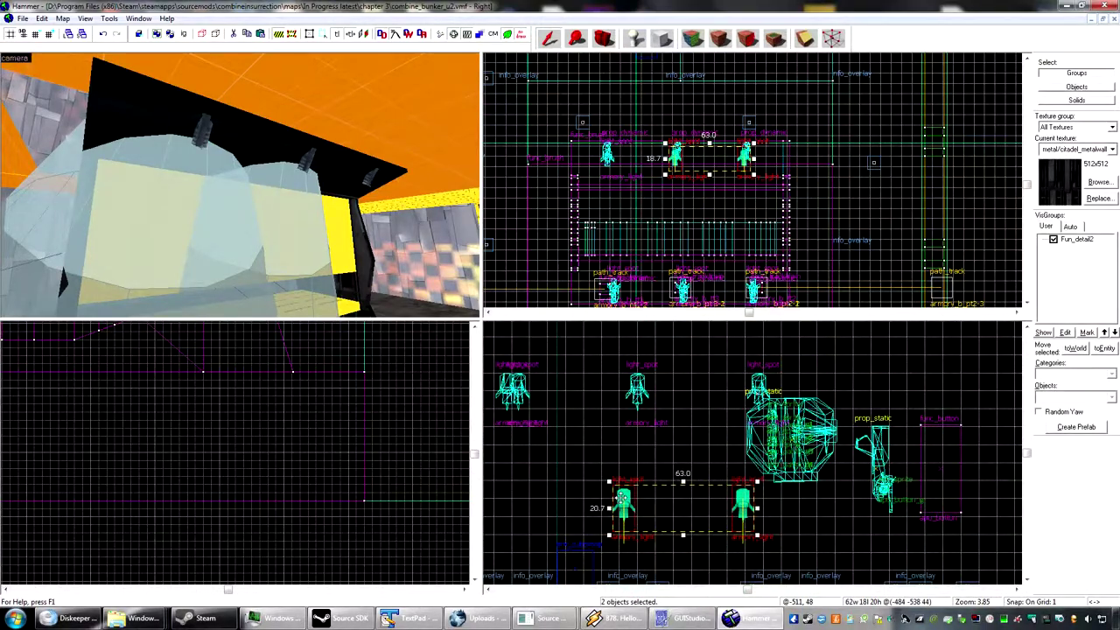
scroll(640, 374, up, 10)
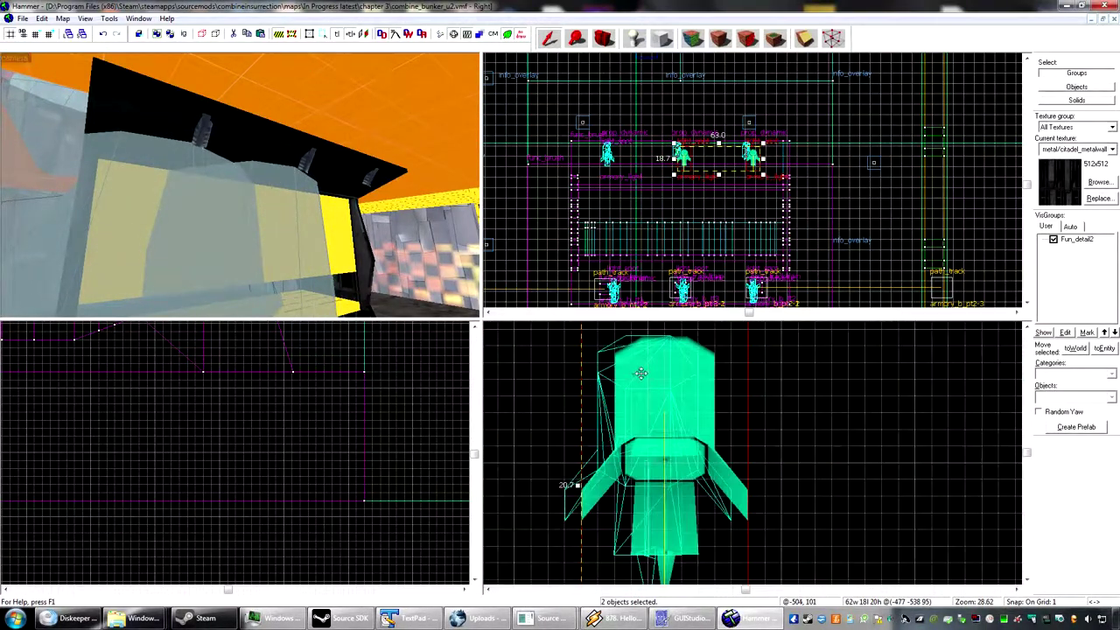
scroll(641, 374, down, 5)
middle_drag(686, 400, 966, 416)
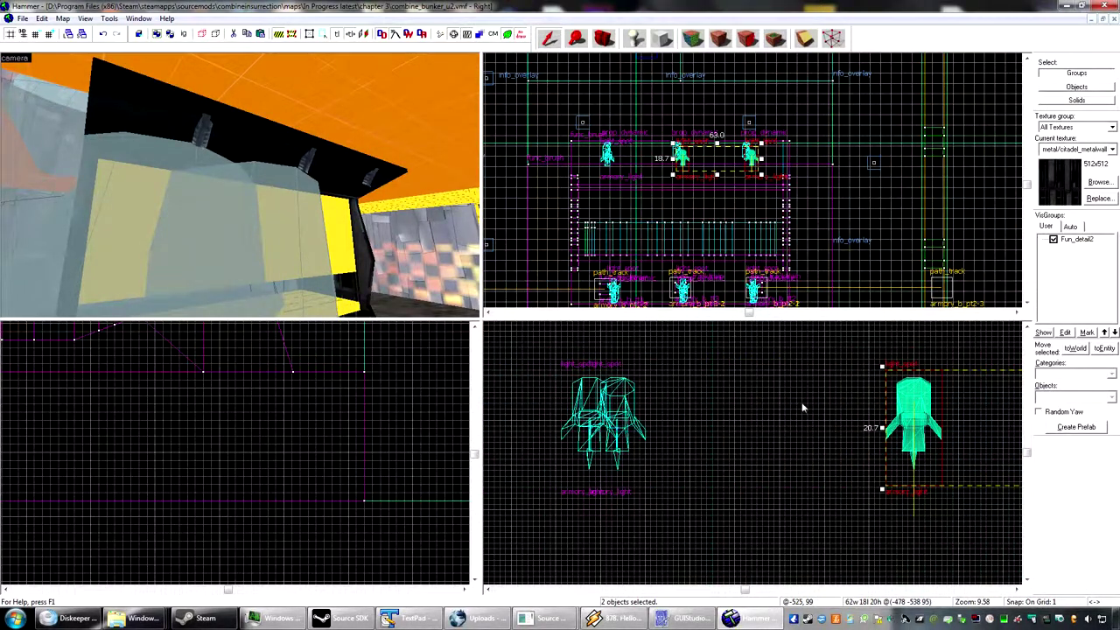
- Examine how the two raised spotlights line up with the other spotlights above the pit, from the side and in 3D
key(Right)
key(Right)
key(Right)
key(Right)
key(Left)
key(Left)
key(Left)
key(Left)
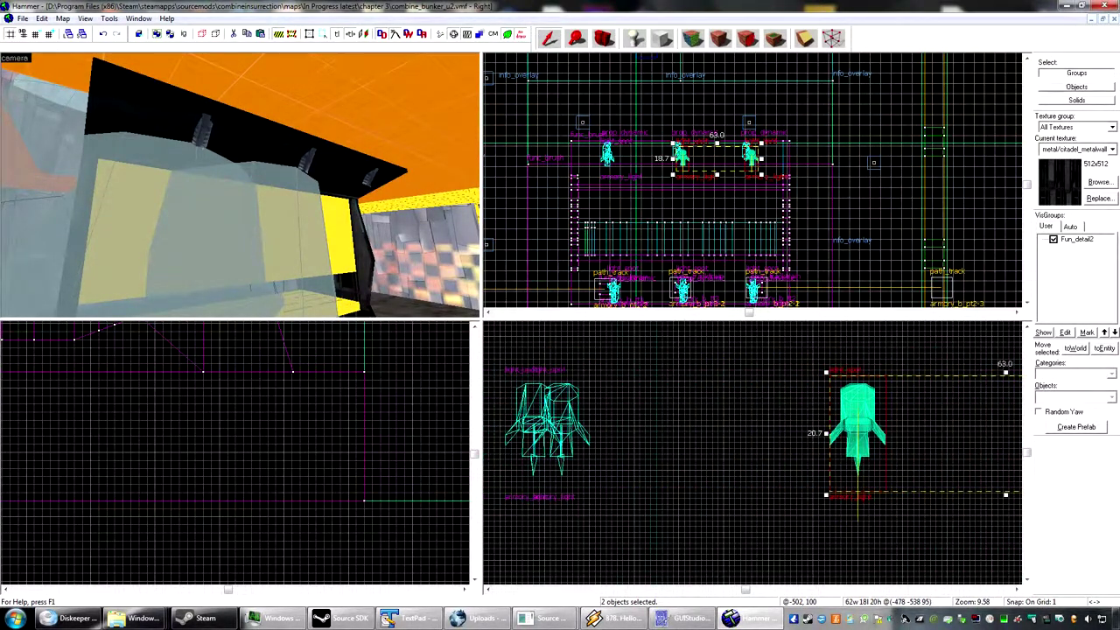
key(z)
key(s)
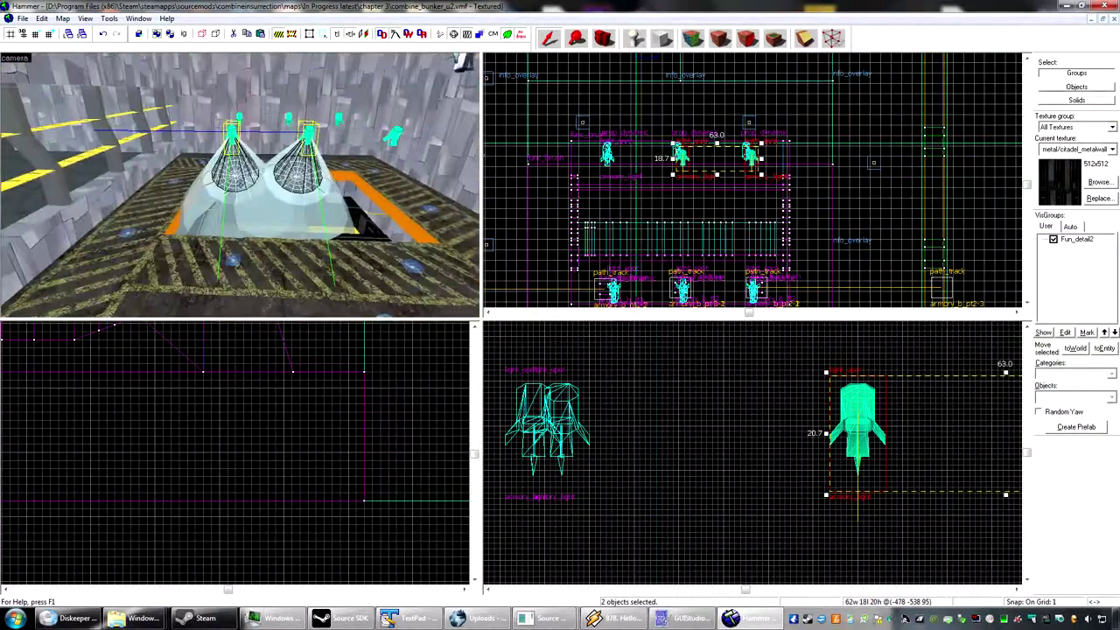
key(w)
key(s)
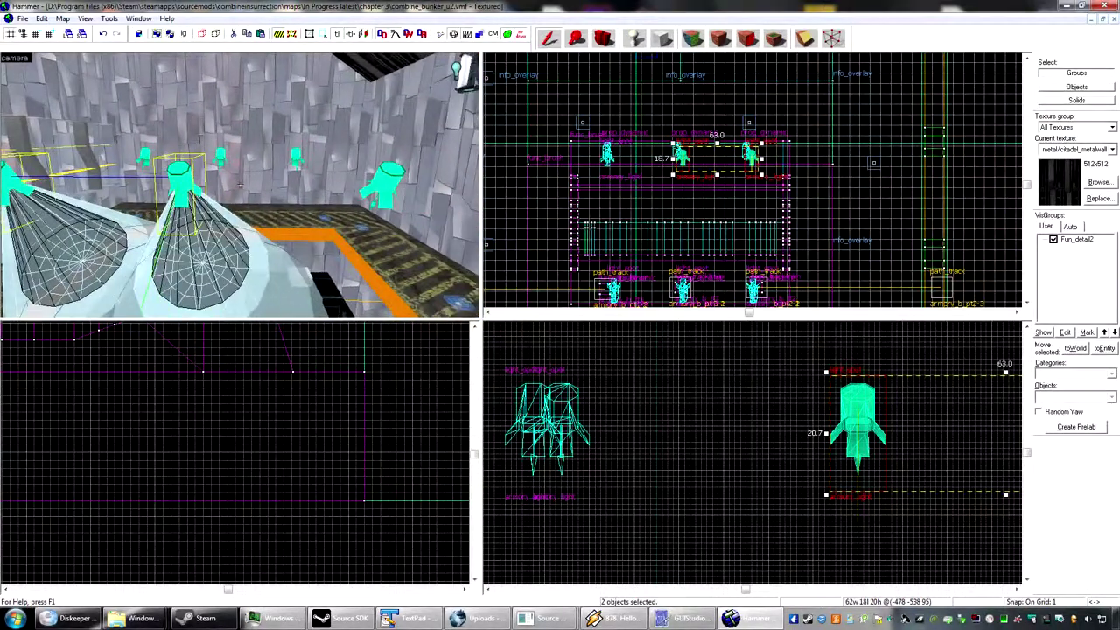
key(a)
key(w)
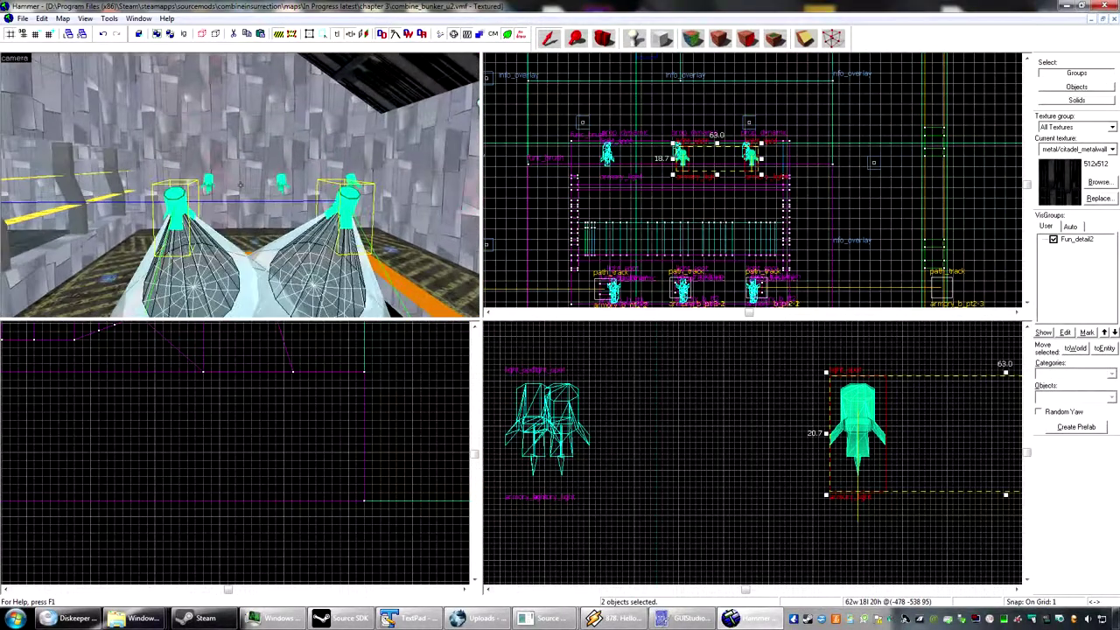
key(s)
key(z)
key(Right)
scroll(710, 403, up, 5)
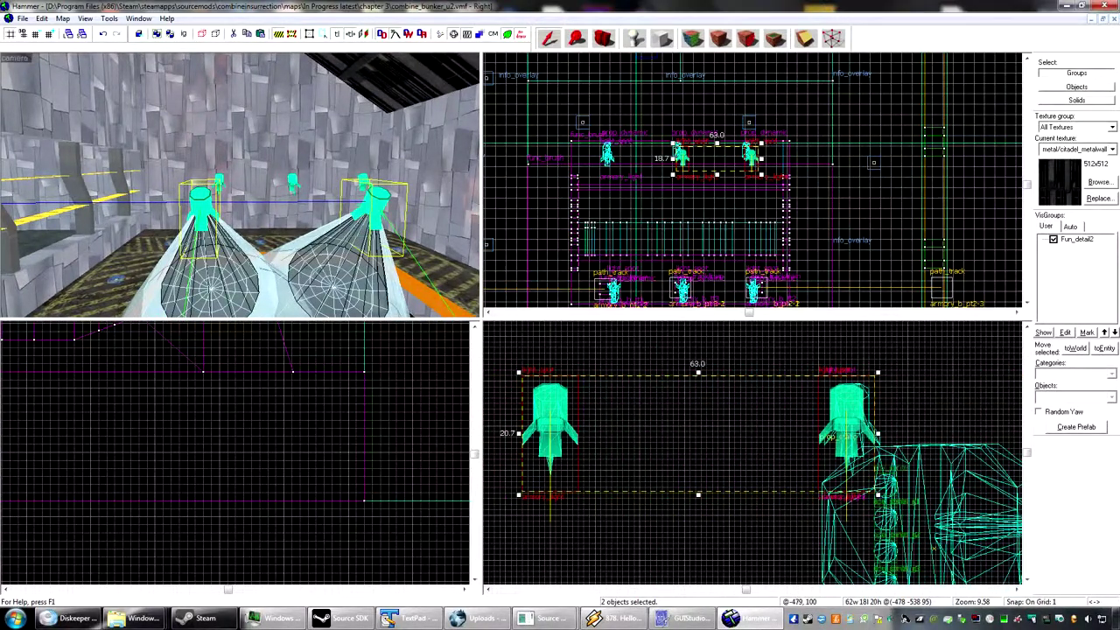
- Select only the raised spotlight at the higher-x end of the row and shift it sideways to -450 -538 95
click(240, 185)
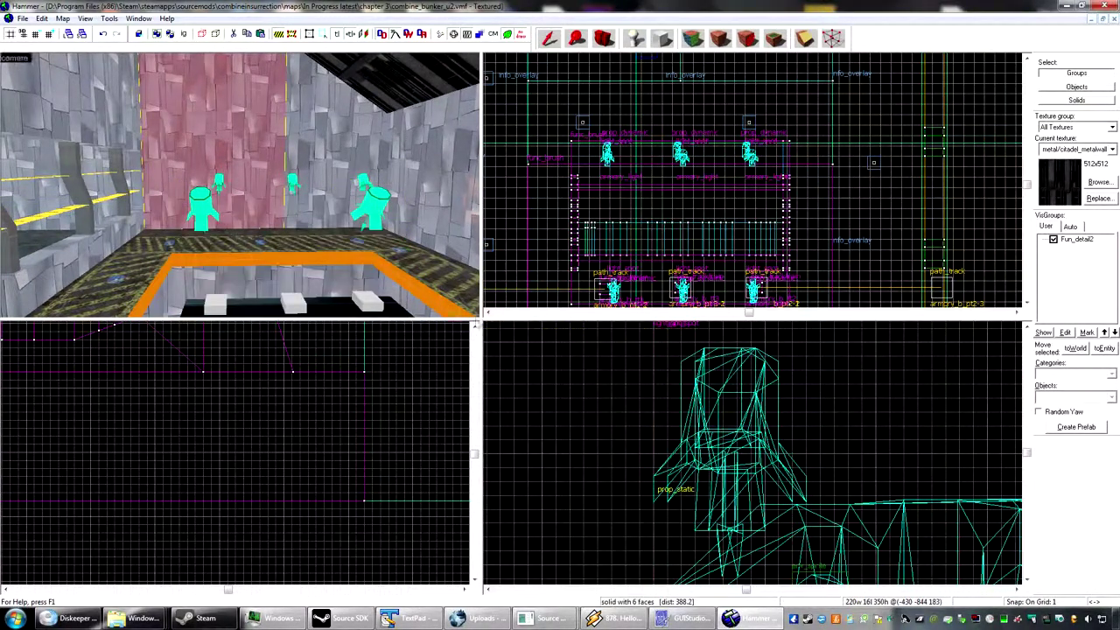
click(194, 213)
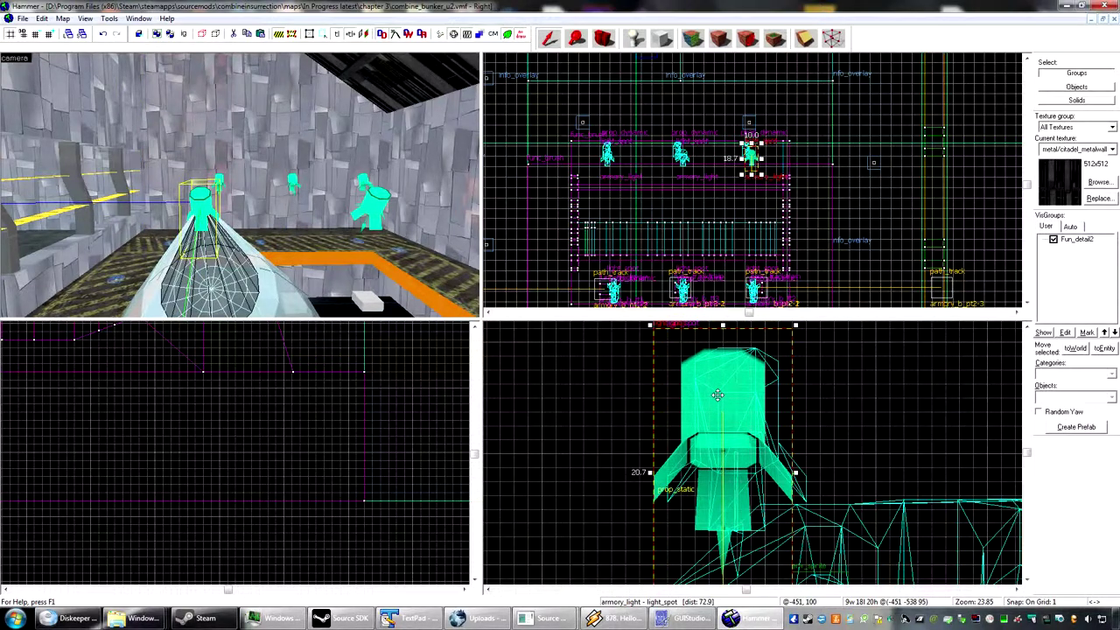
drag(717, 396, 733, 394)
- Select the raised spotlight at the row's opposite end and align it with the spotlight behind it, at -557 -538 95
key(z)
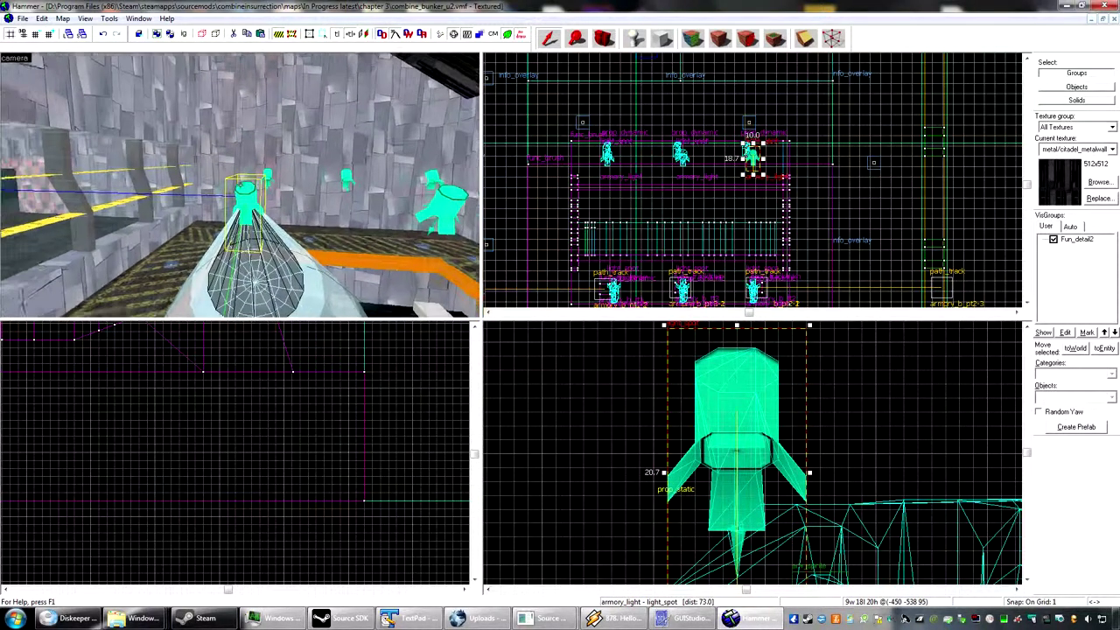
key(s)
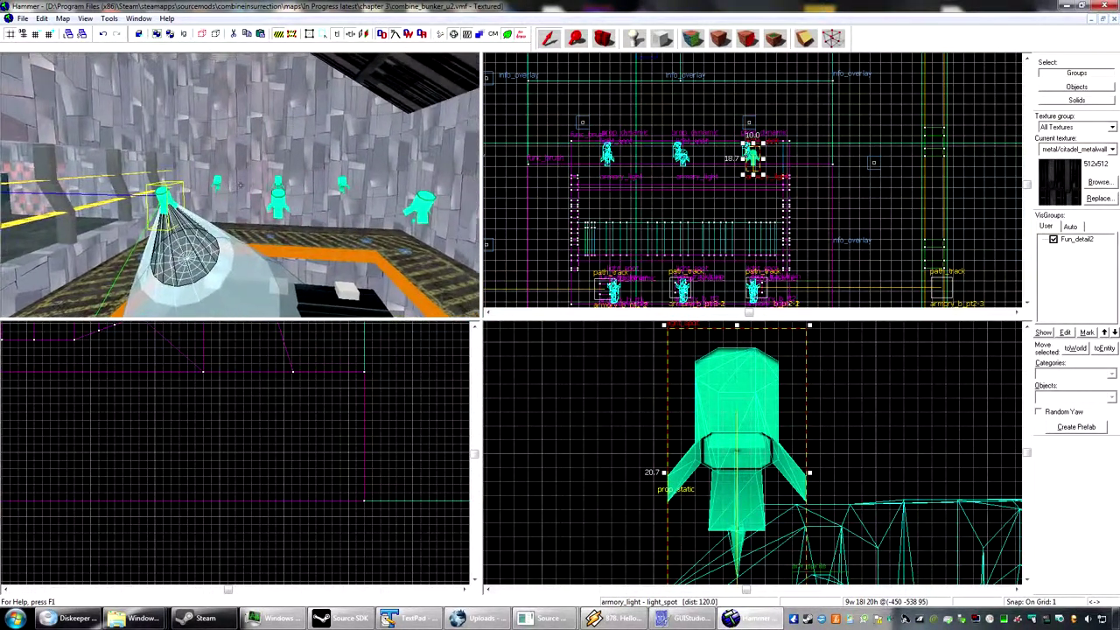
key(z)
click(403, 200)
scroll(664, 413, down, 5)
scroll(664, 414, down, 5)
middle_drag(664, 414, 853, 405)
scroll(614, 401, up, 9)
drag(612, 424, 669, 421)
- Select the lamp prop at the higher-x end of the shelf's overhead beam and line it up at -450 -531 -11
key(z)
key(w)
key(w)
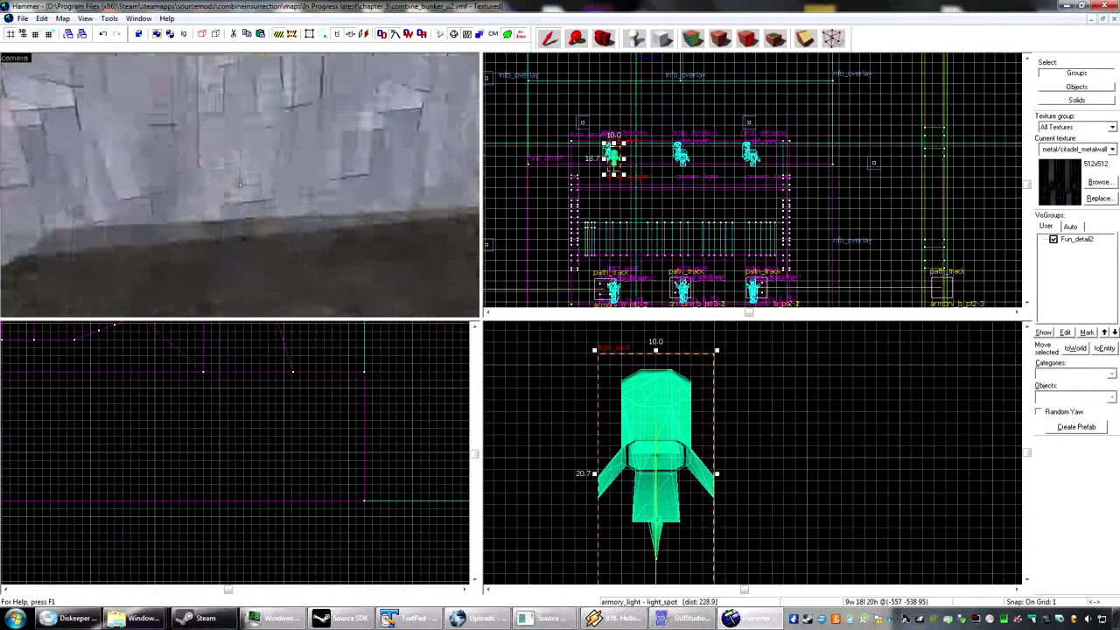
key(s)
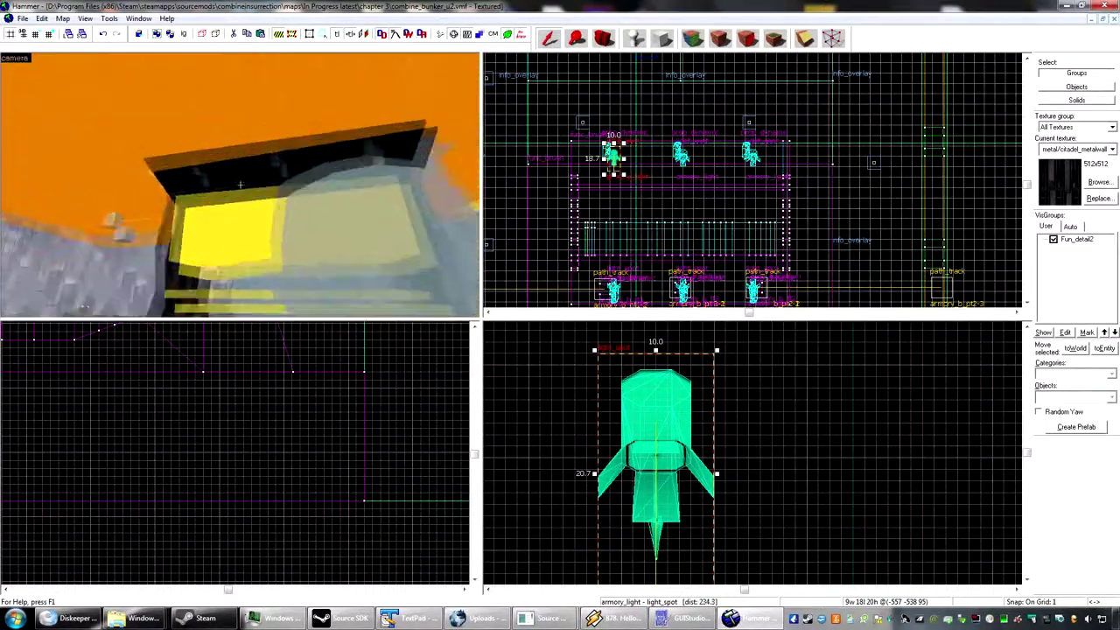
key(z)
click(234, 210)
scroll(573, 450, down, 6)
scroll(569, 451, down, 6)
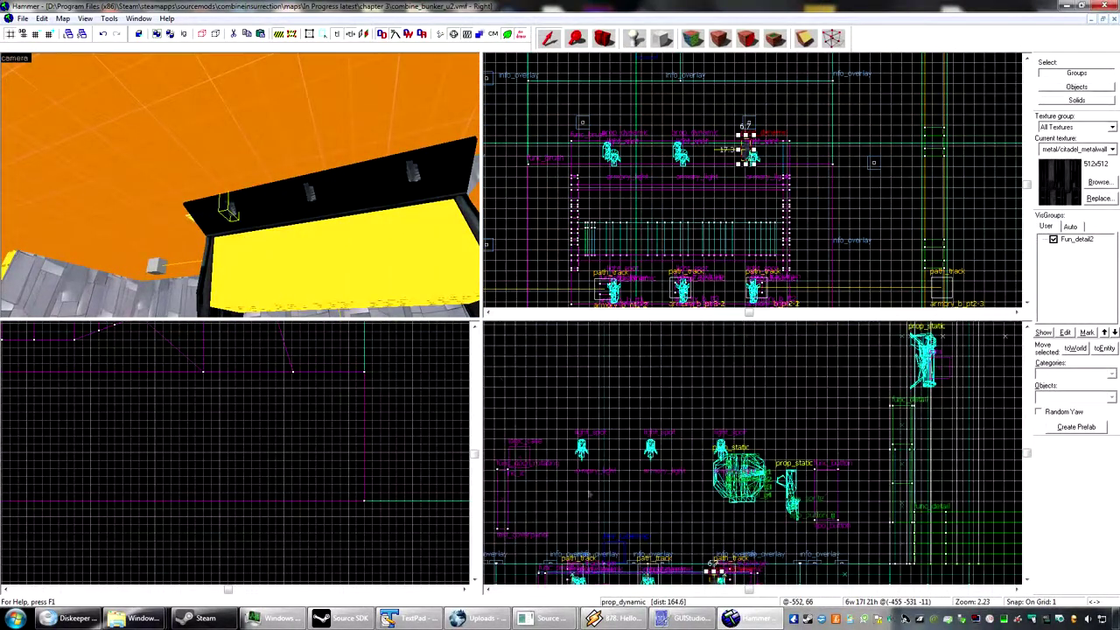
middle_drag(588, 487, 617, 341)
scroll(617, 448, down, 2)
scroll(711, 444, up, 11)
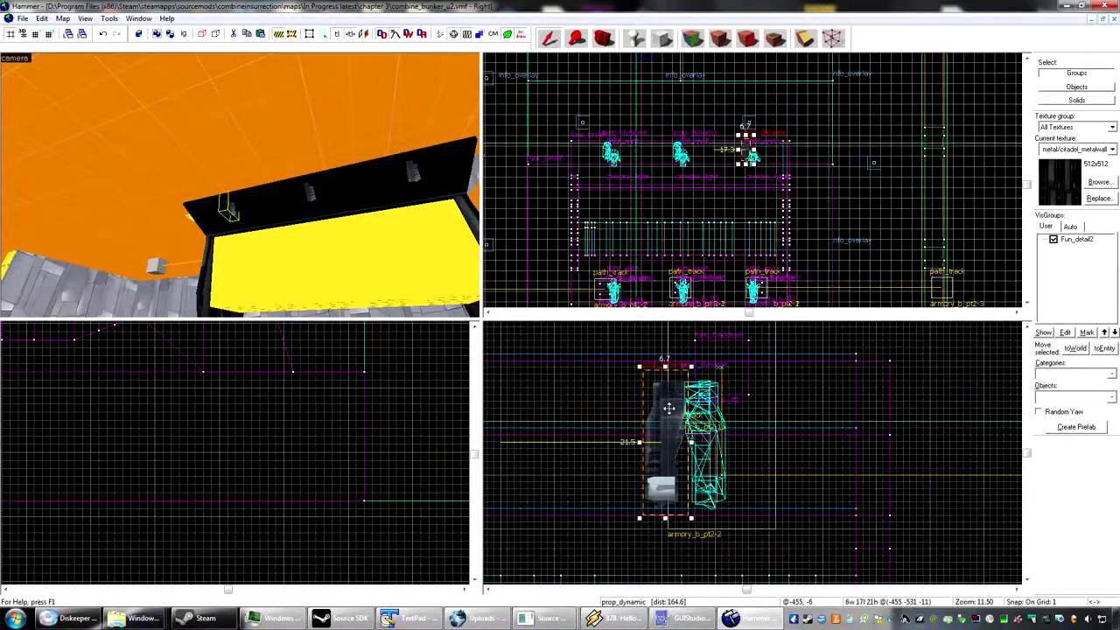
drag(668, 408, 703, 410)
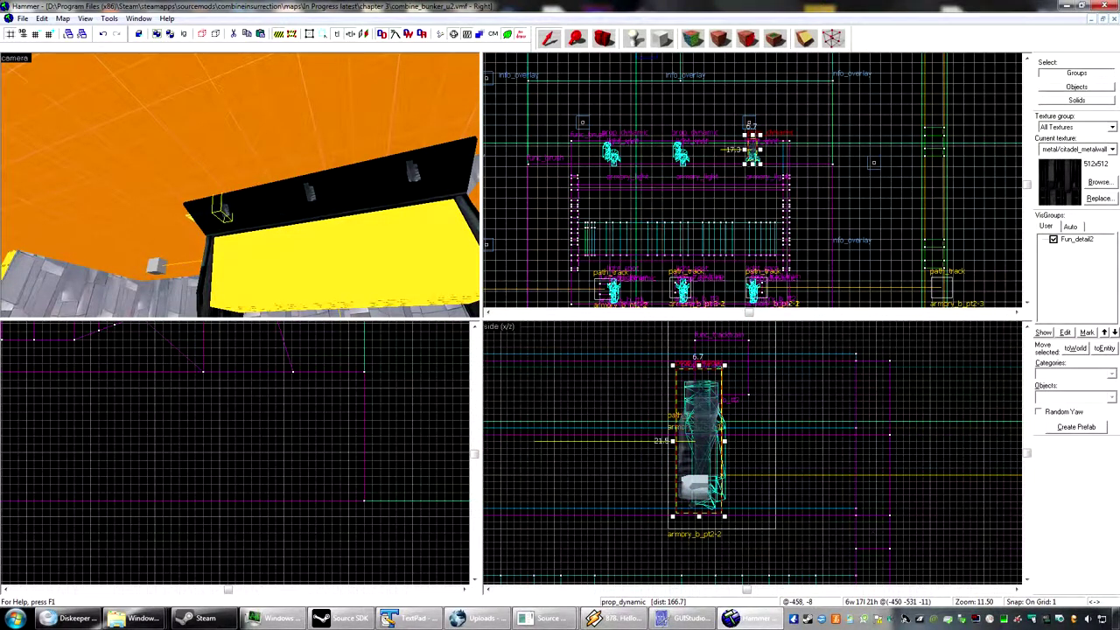
scroll(687, 421, up, 5)
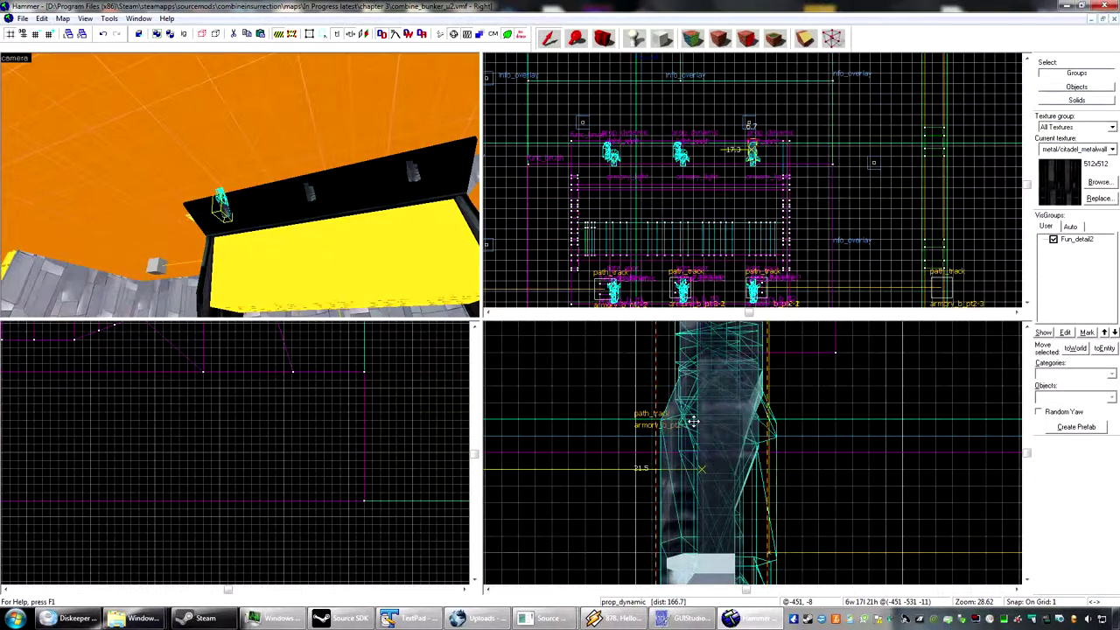
scroll(666, 430, down, 6)
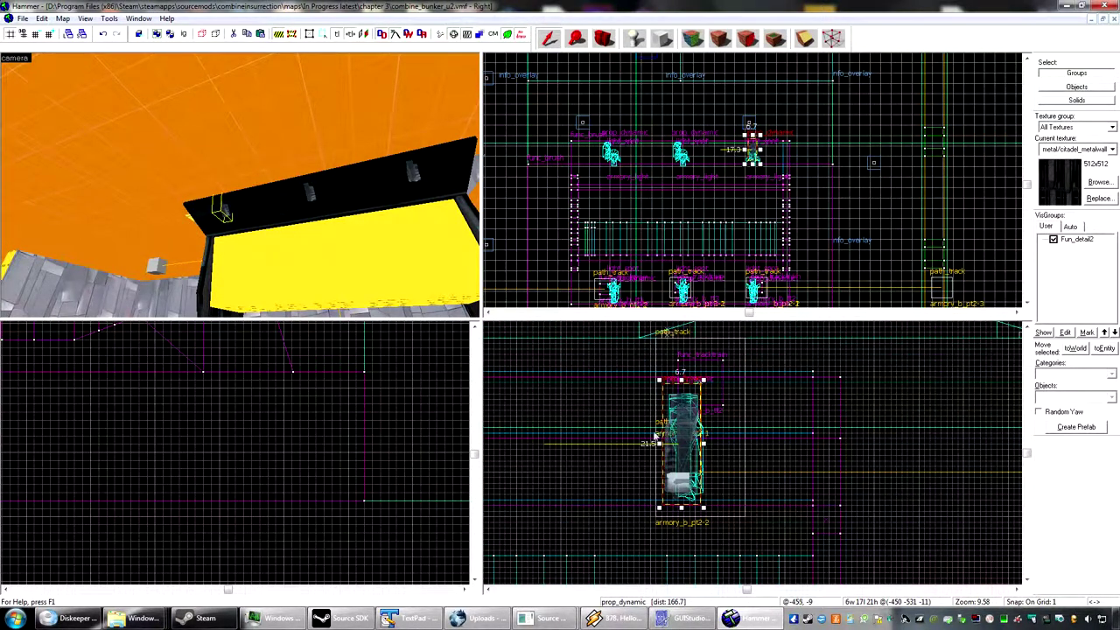
- Align the middle lamp prop beneath the overhead beam with the lamp behind it, centred at -504 -531 -11
middle_drag(665, 431, 951, 431)
key(Left)
key(Left)
key(Left)
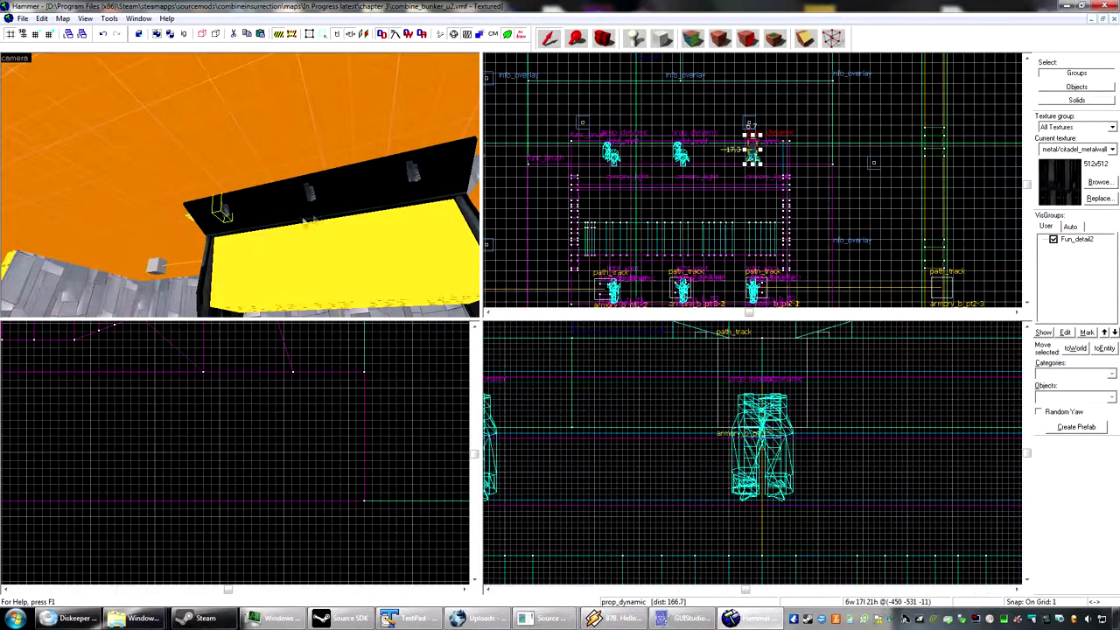
click(305, 198)
click(311, 194)
scroll(794, 410, up, 5)
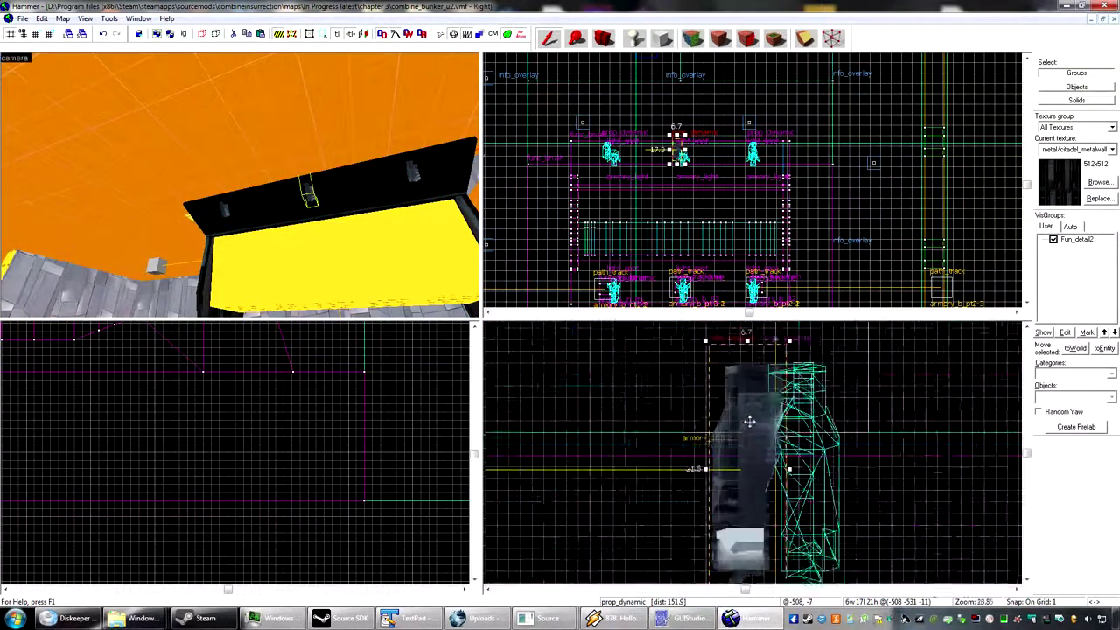
drag(794, 410, 803, 412)
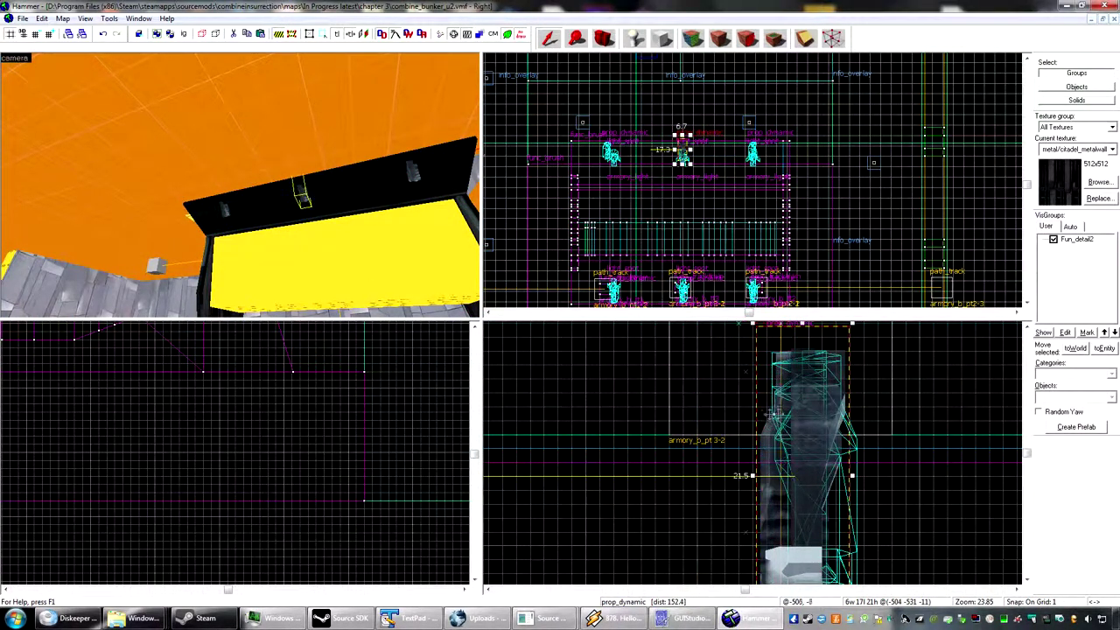
- Align the lamp prop at the beam's lower-x end with the lamp behind it, centred at -557 -531 -11
click(223, 219)
scroll(637, 424, down, 3)
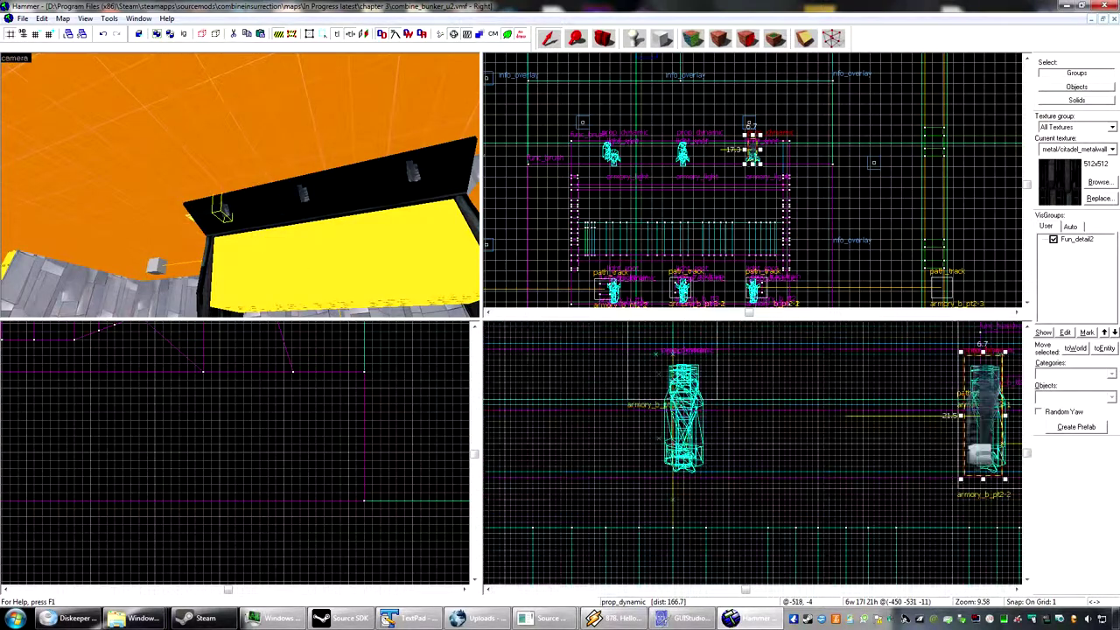
scroll(636, 424, up, 4)
scroll(636, 425, down, 10)
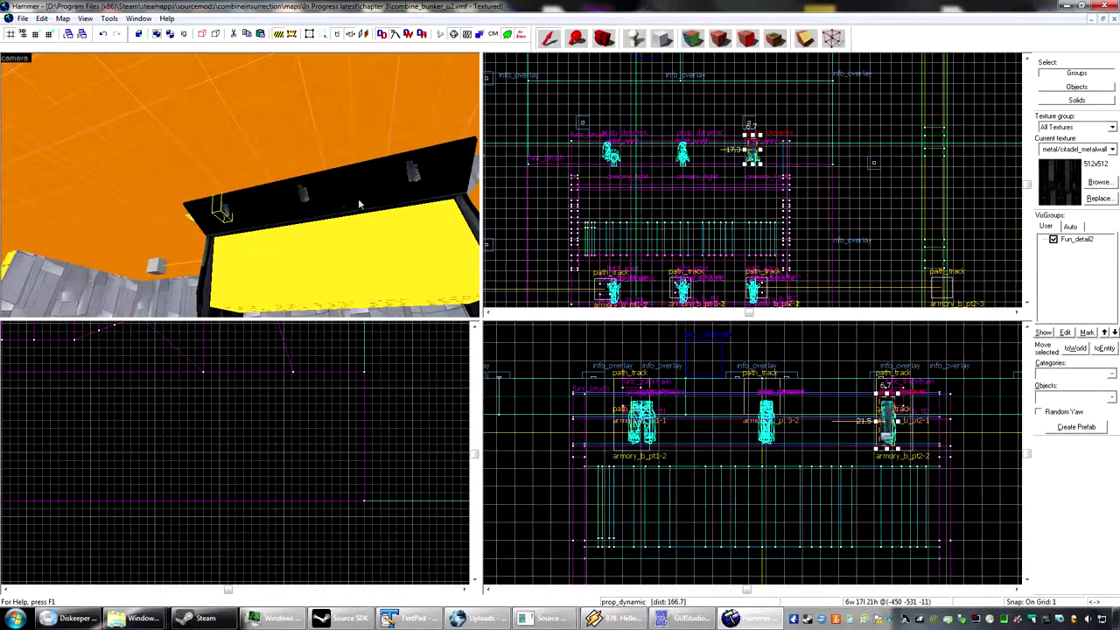
click(412, 178)
scroll(646, 430, up, 4)
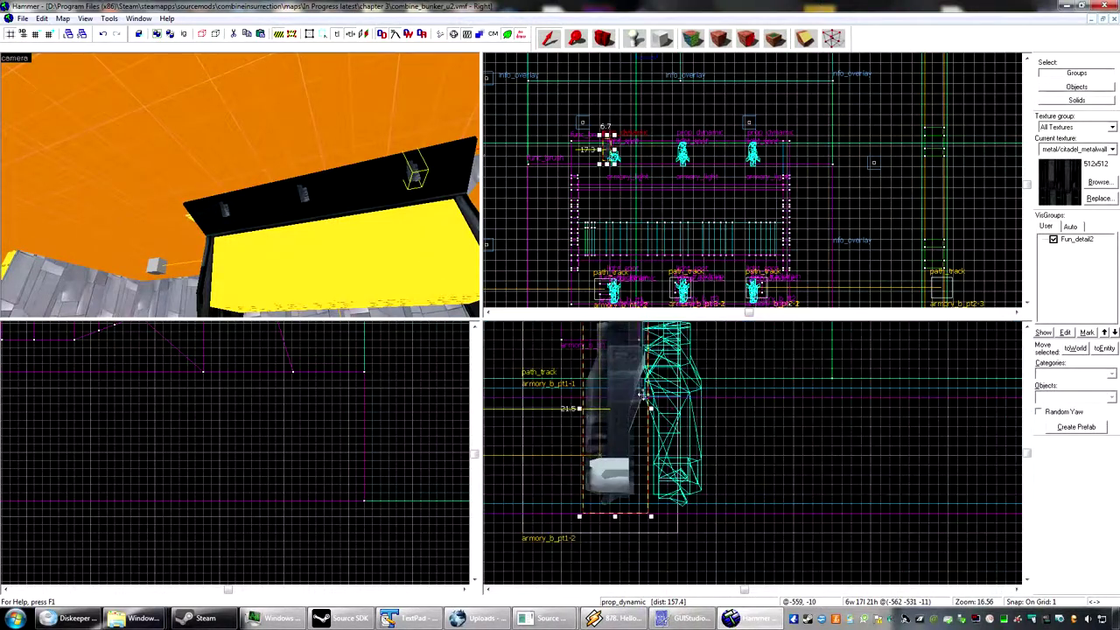
scroll(632, 424, up, 4)
drag(630, 421, 652, 420)
- Add the other two realigned lamp props beneath the overhead beam to the selection
key(a)
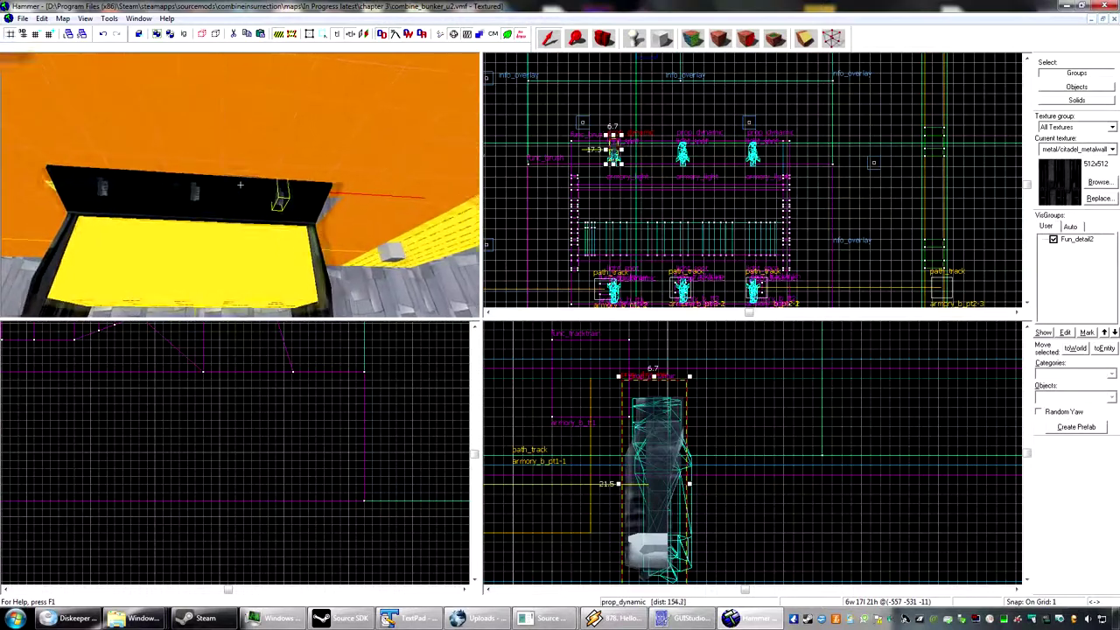
key(w)
key(s)
key(z)
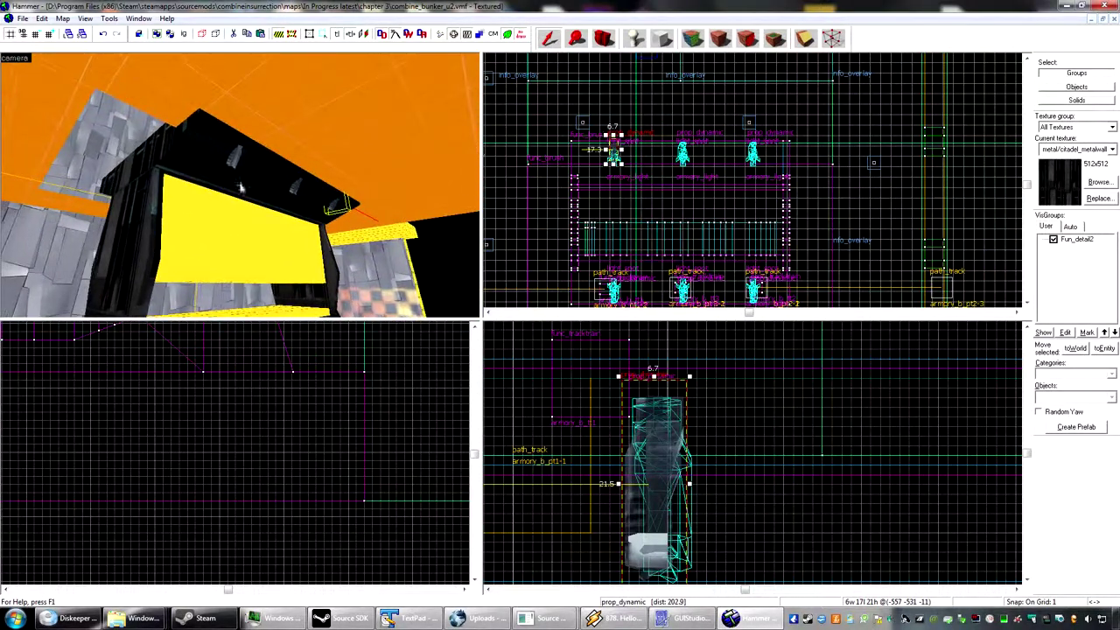
ctrl+click(235, 165)
ctrl+click(294, 193)
- Add the three lamp props on the shelf's opposite side to the selection, leaving the beam structure out
key(z)
key(w)
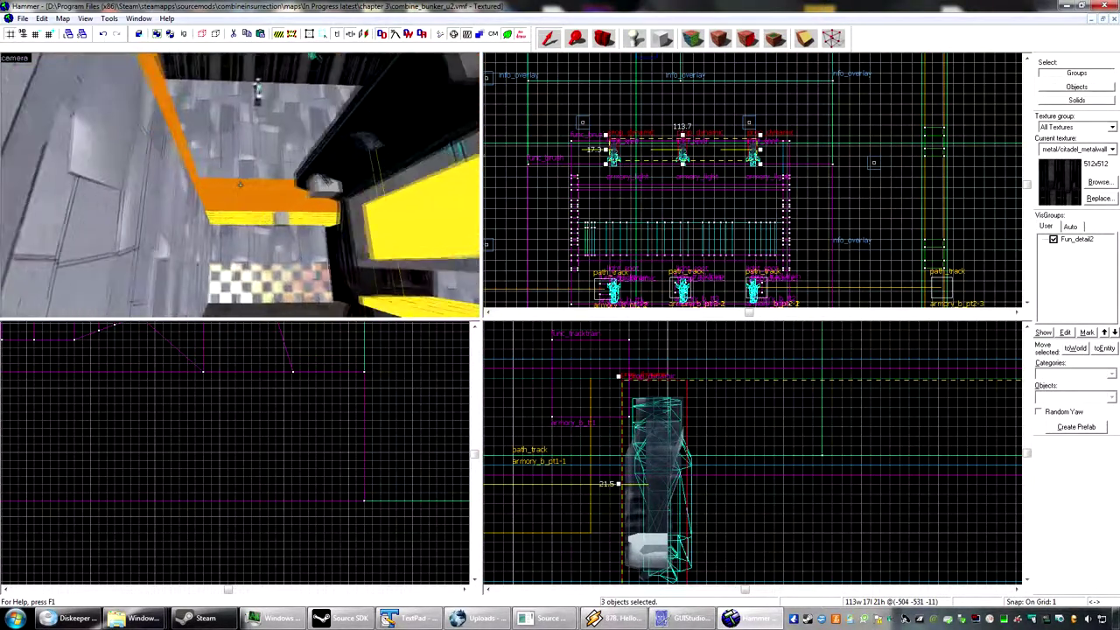
key(z)
ctrl+click(275, 175)
ctrl+click(235, 203)
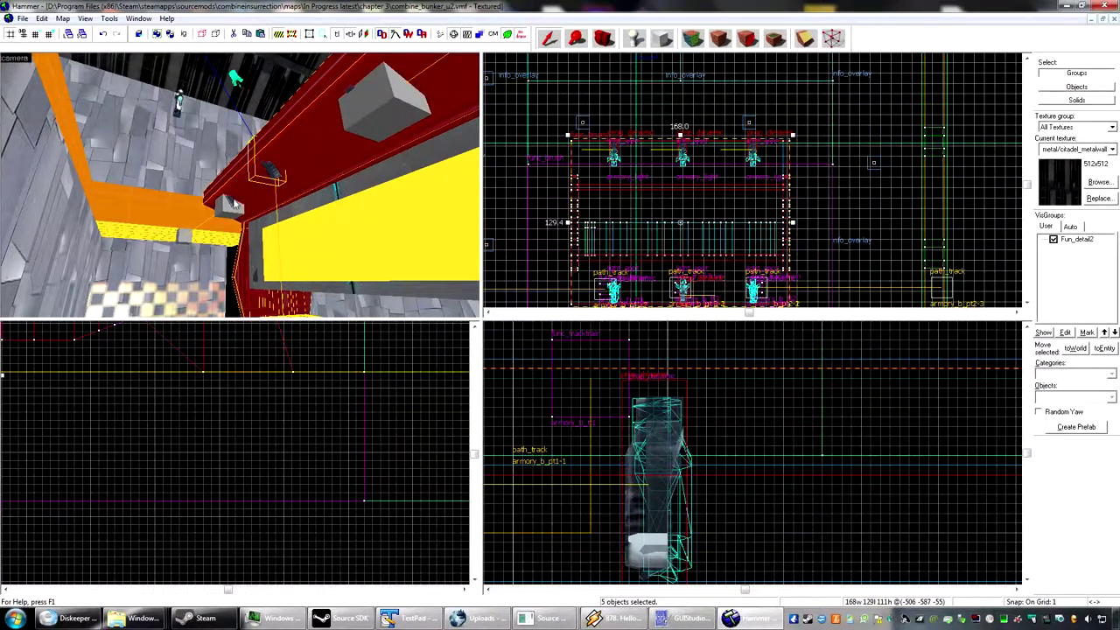
ctrl+click(241, 190)
ctrl+click(231, 202)
key(z)
key(w)
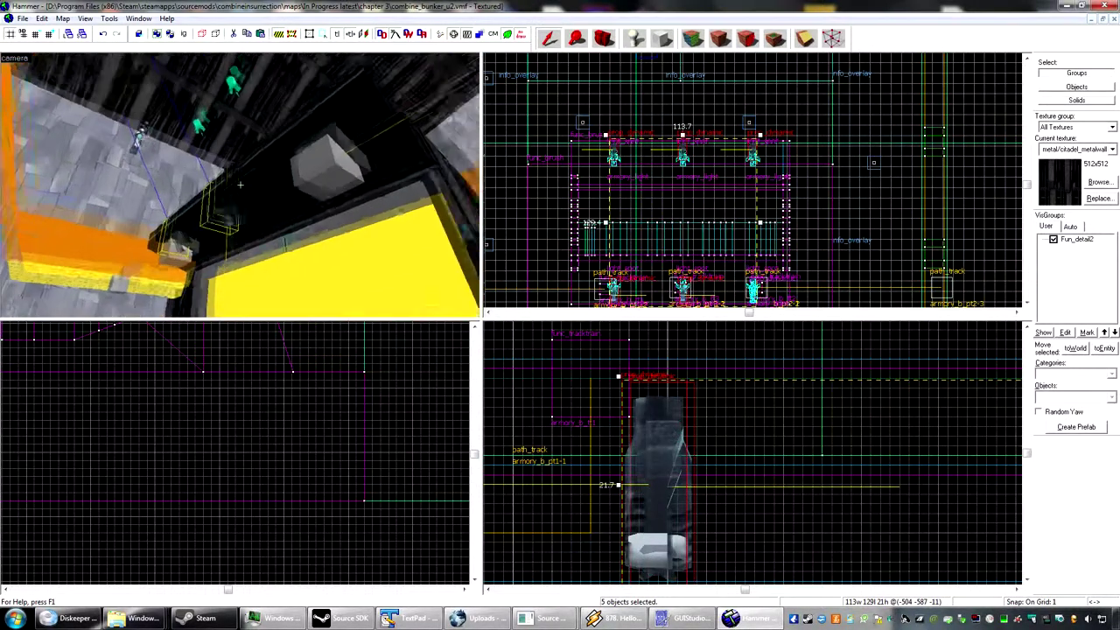
key(z)
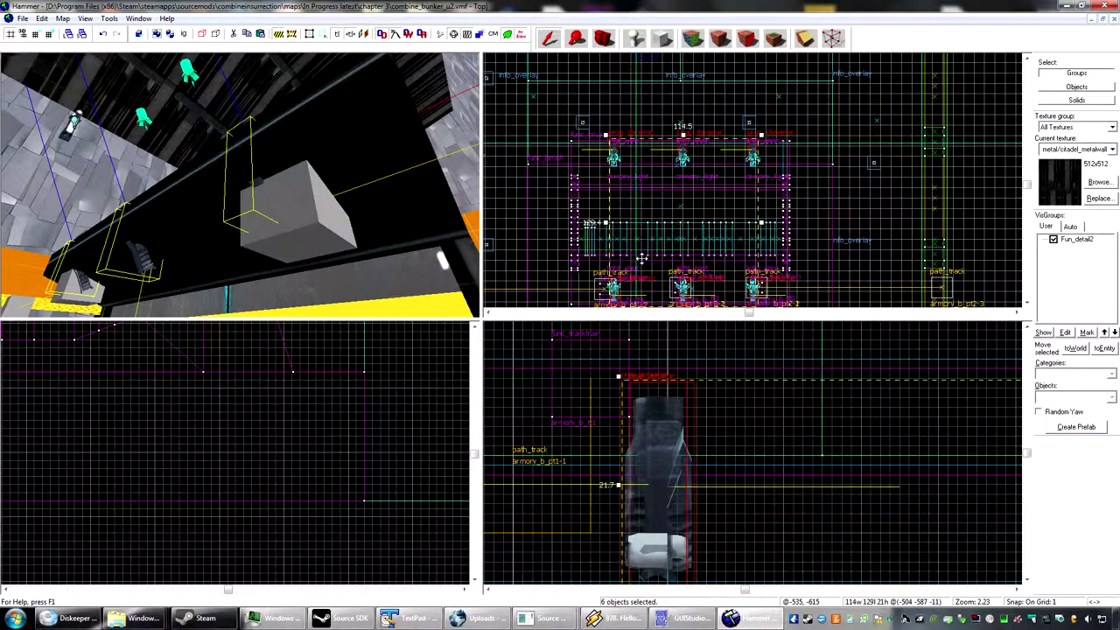
- Set the parent of the six selected lamp props to armory_shelf and apply the change
key(alt+Return)
click(850, 277)
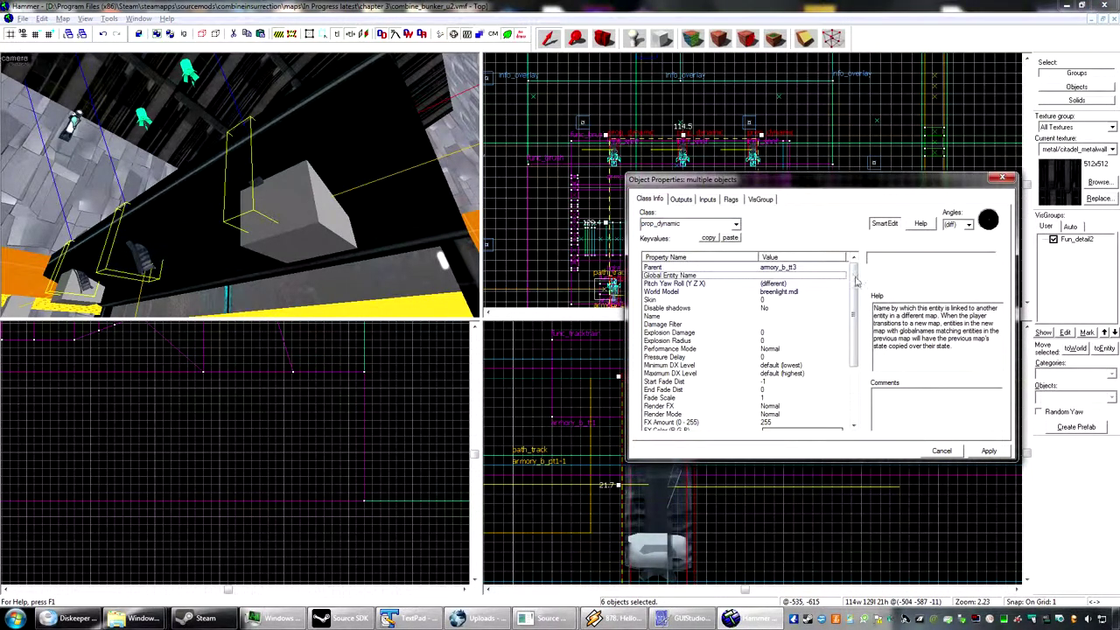
click(743, 269)
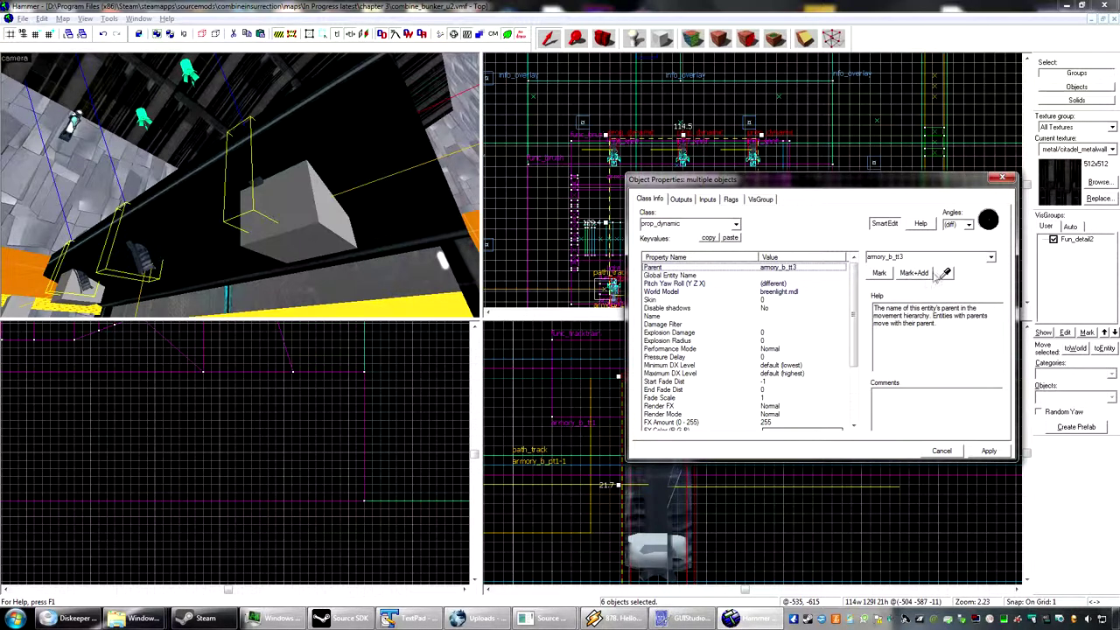
click(417, 179)
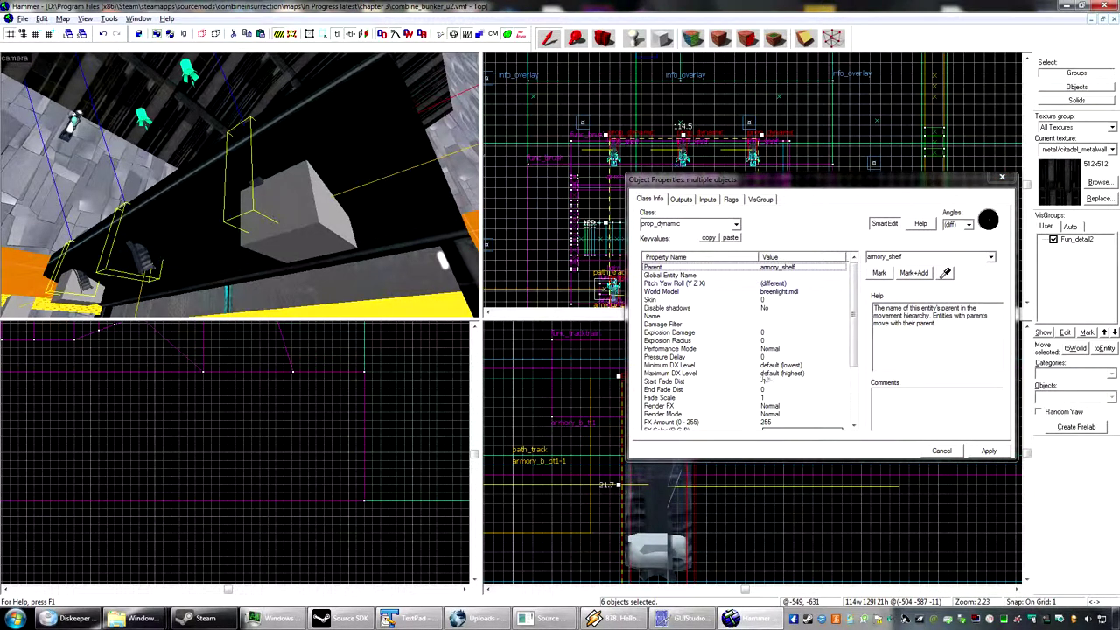
click(989, 452)
click(1002, 179)
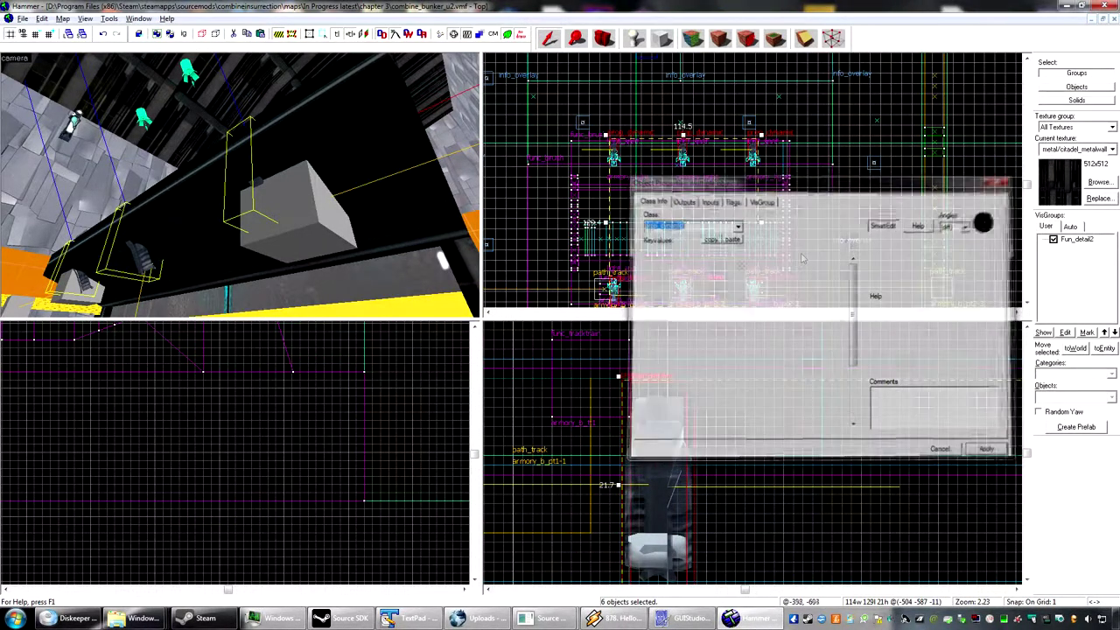
- Examine the shelf structure, its lamp props and the path track blocks around the beam from several sides
key(a)
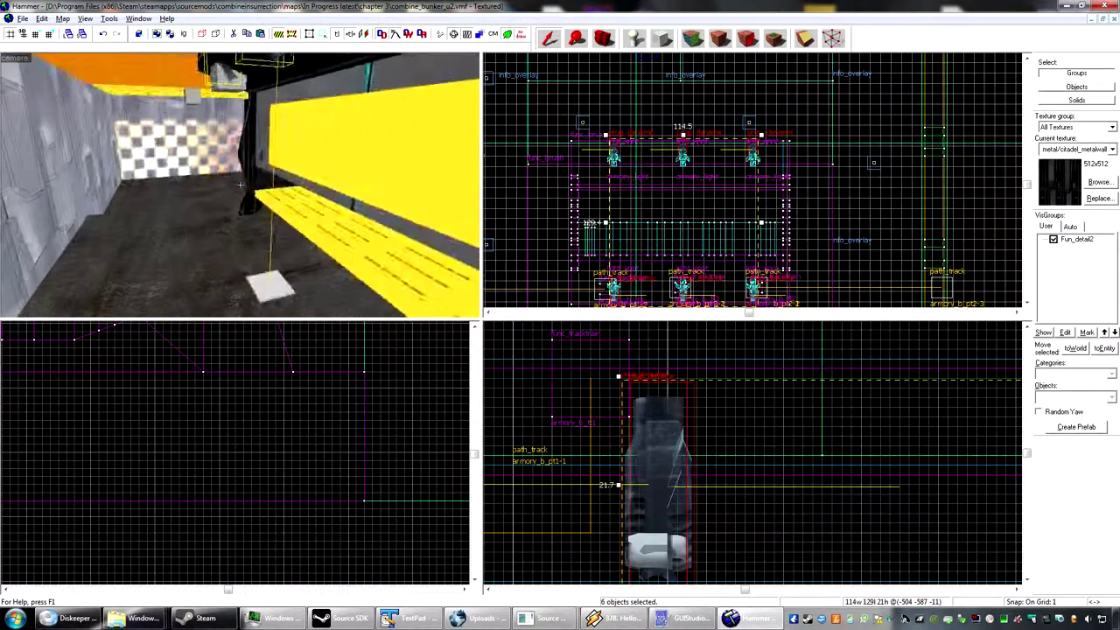
key(z)
key(z)
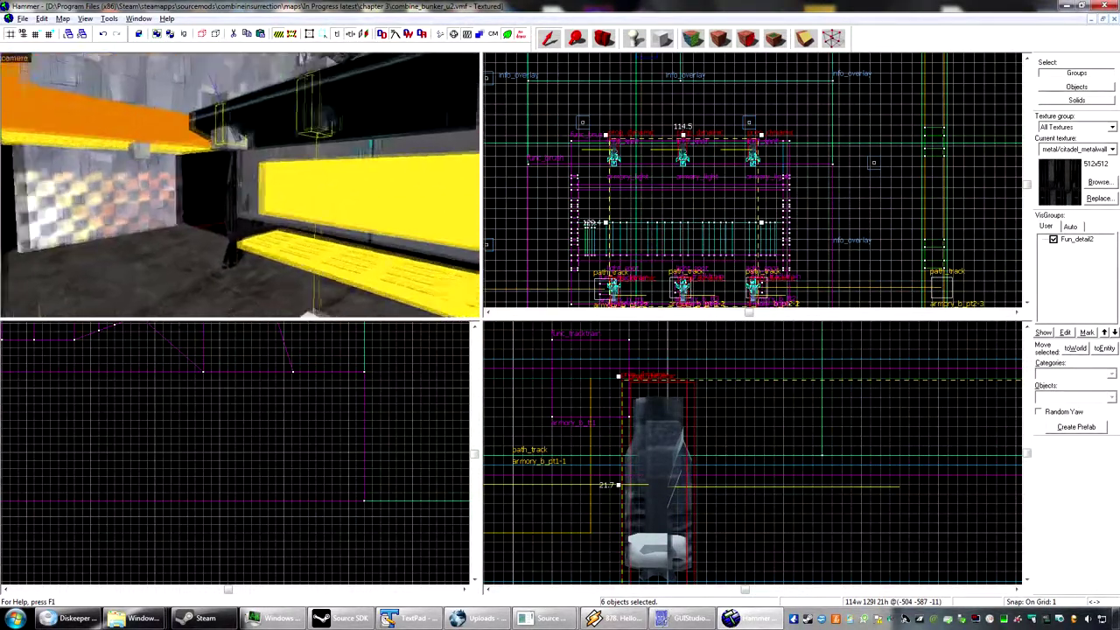
key(w)
key(s)
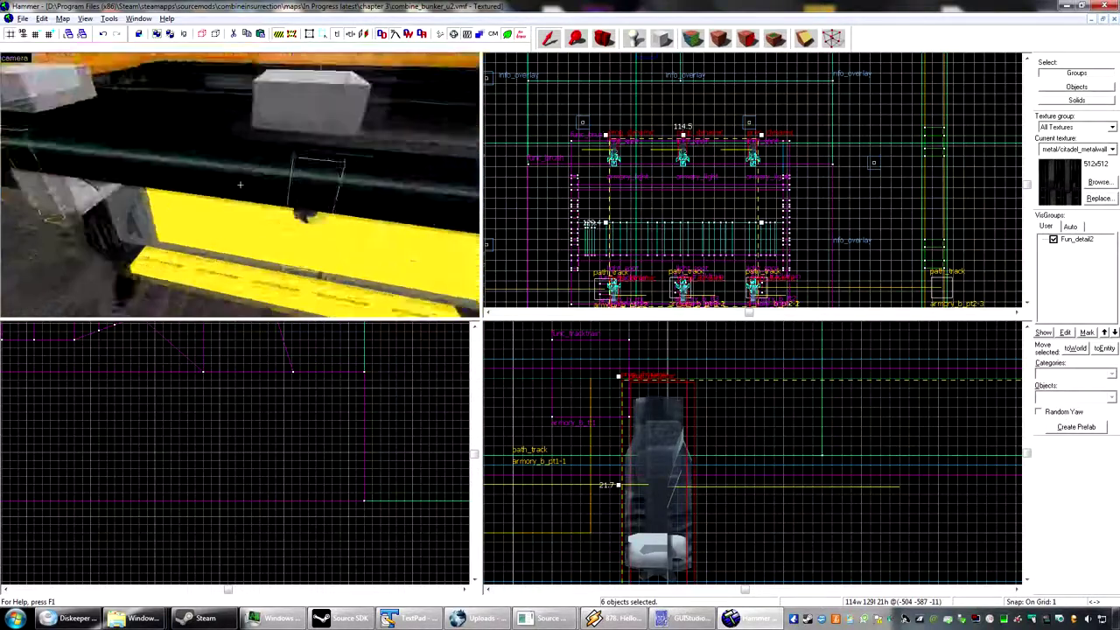
key(z)
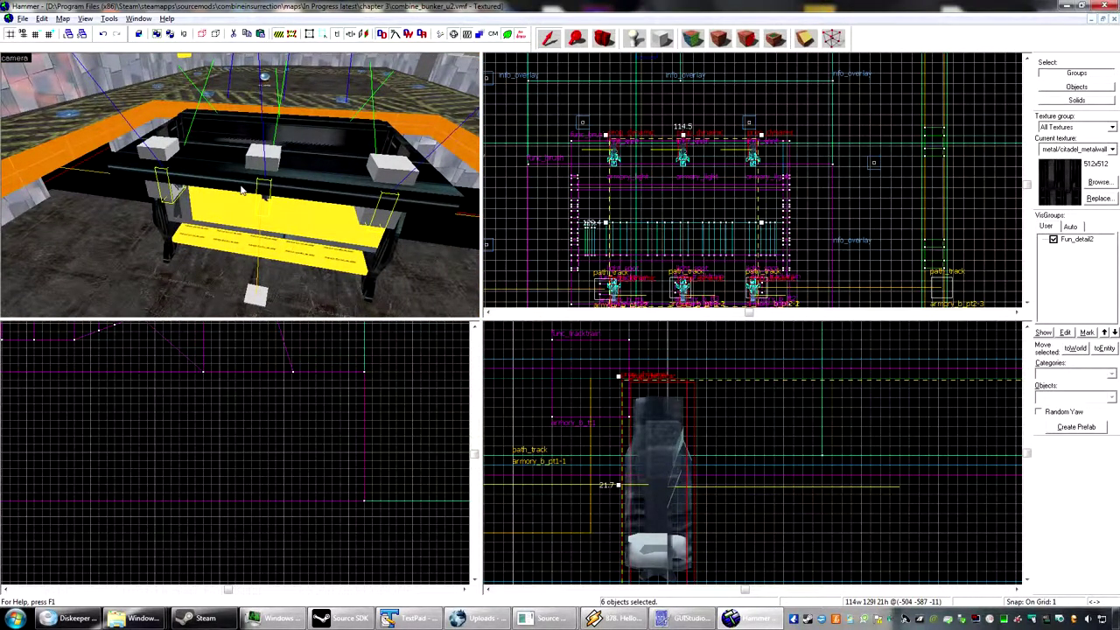
key(z)
key(w)
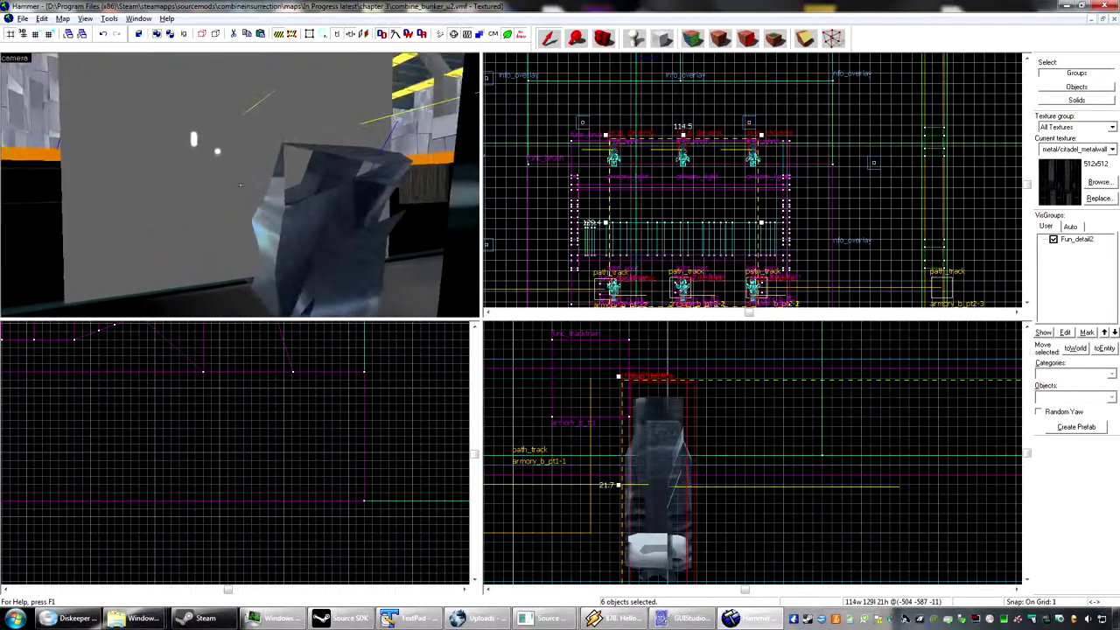
- Clear the next stop target of the middle path track, armory_b_pt 3-2, and apply the change
click(240, 184)
key(s)
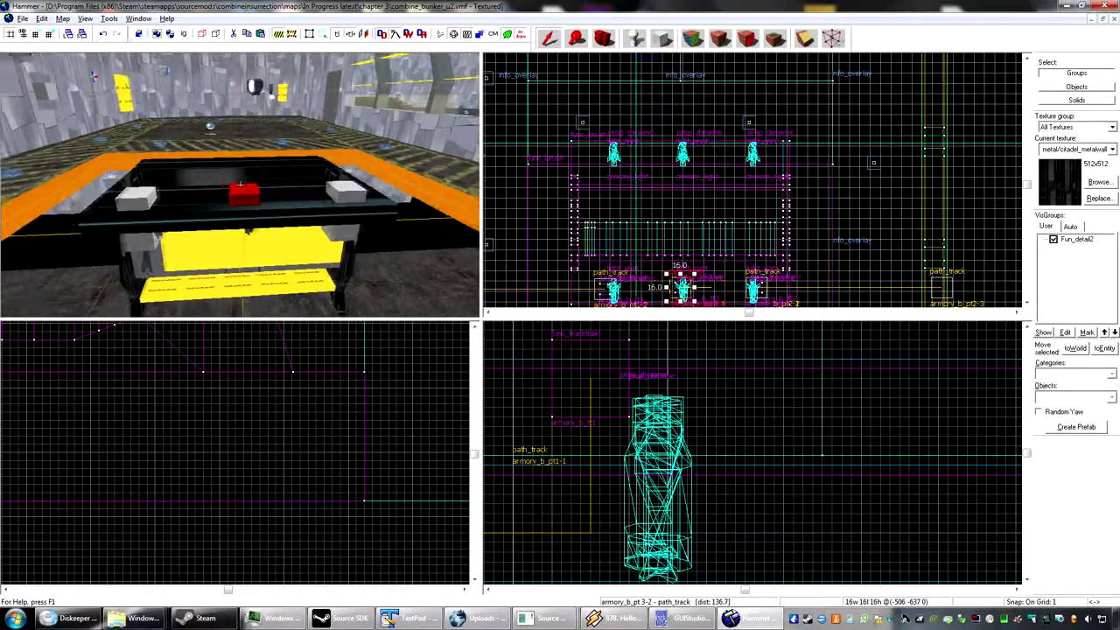
key(a)
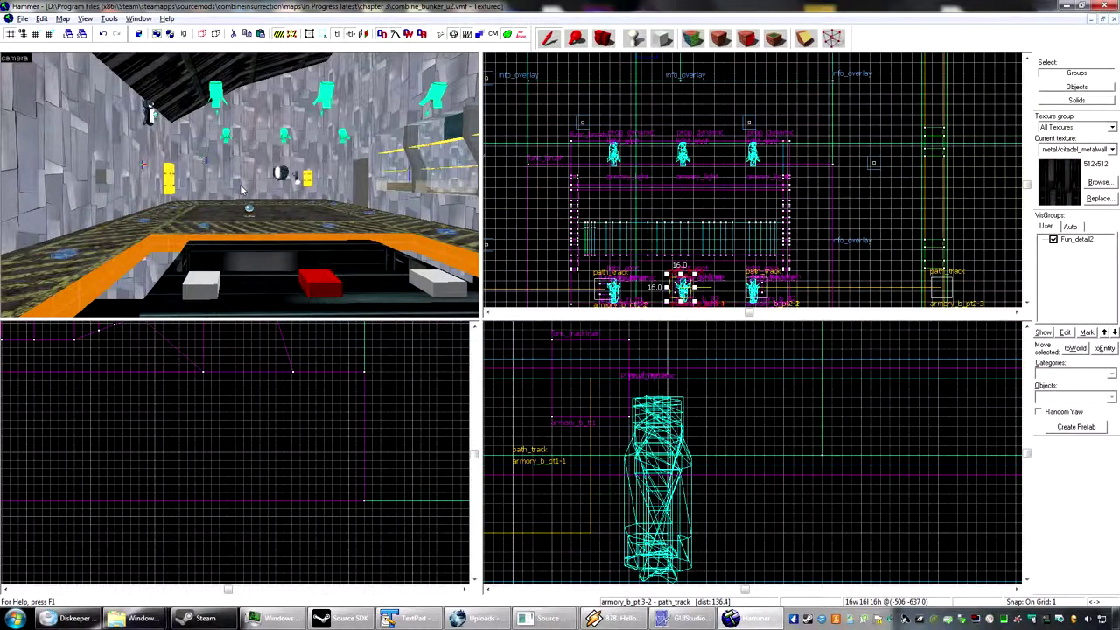
key(alt+Return)
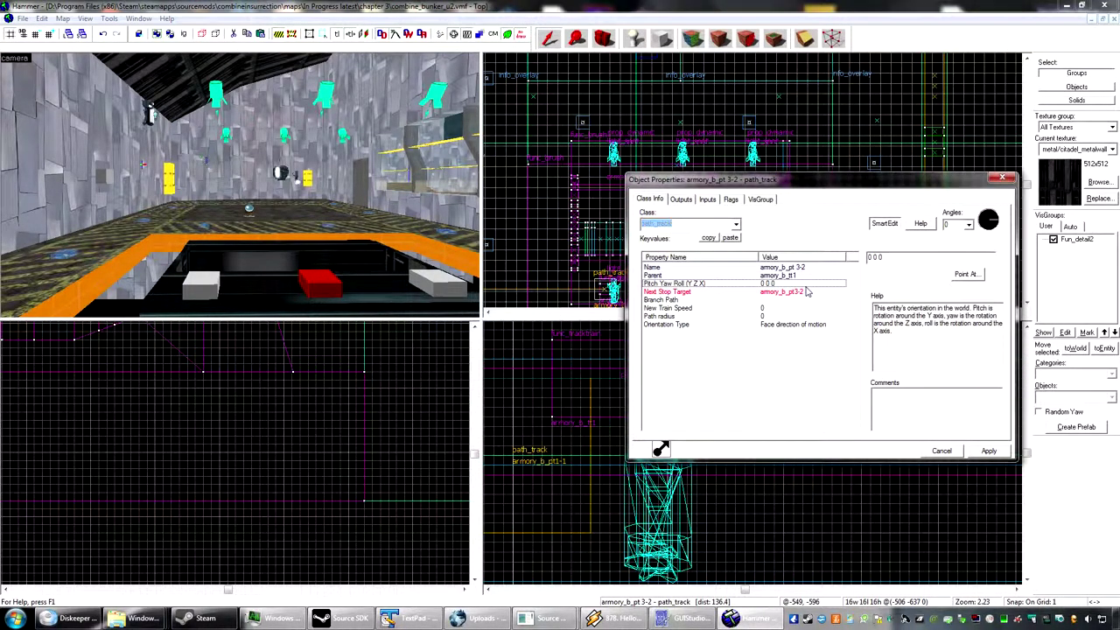
click(806, 292)
key(BackSpace)
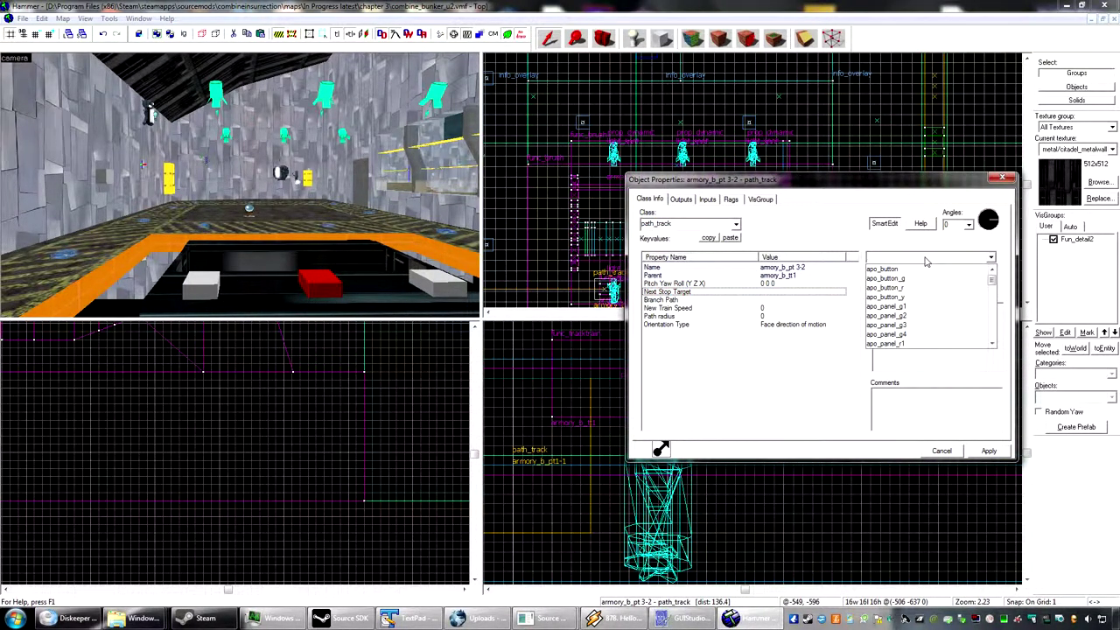
click(985, 451)
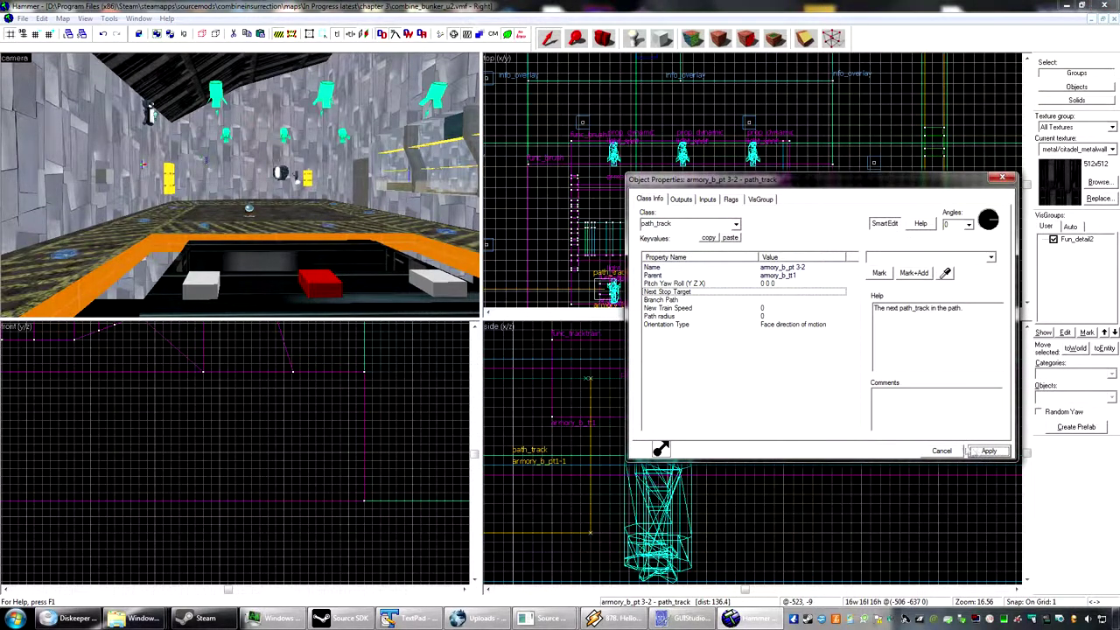
- Add a blank OnPass output to the path track and make its existing output fire TurnOn on armory_light after 4.00 seconds
click(684, 199)
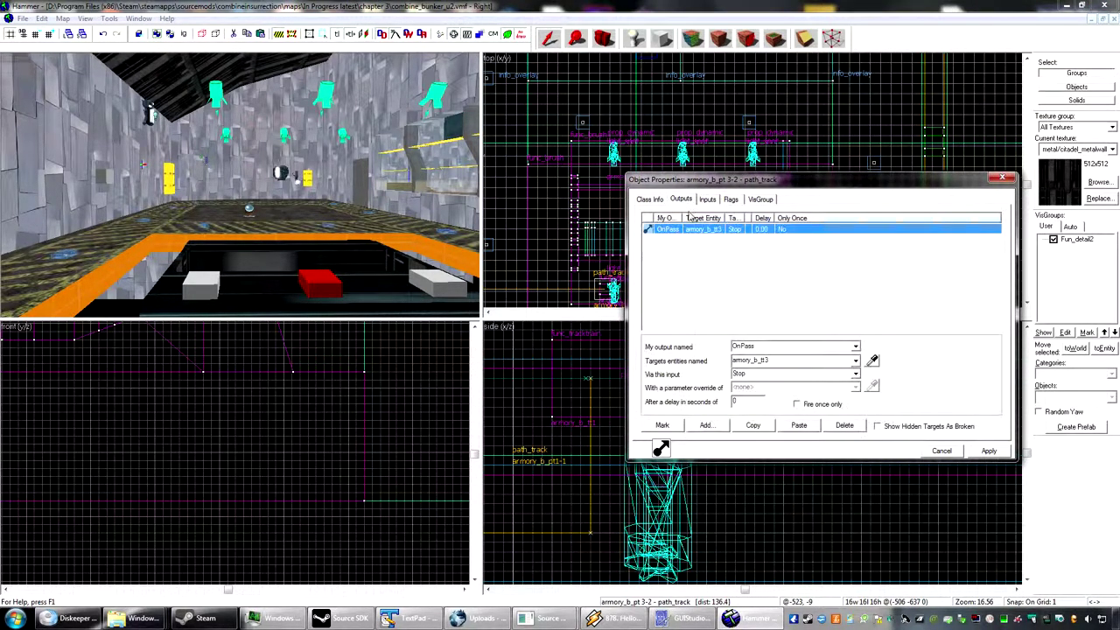
click(706, 425)
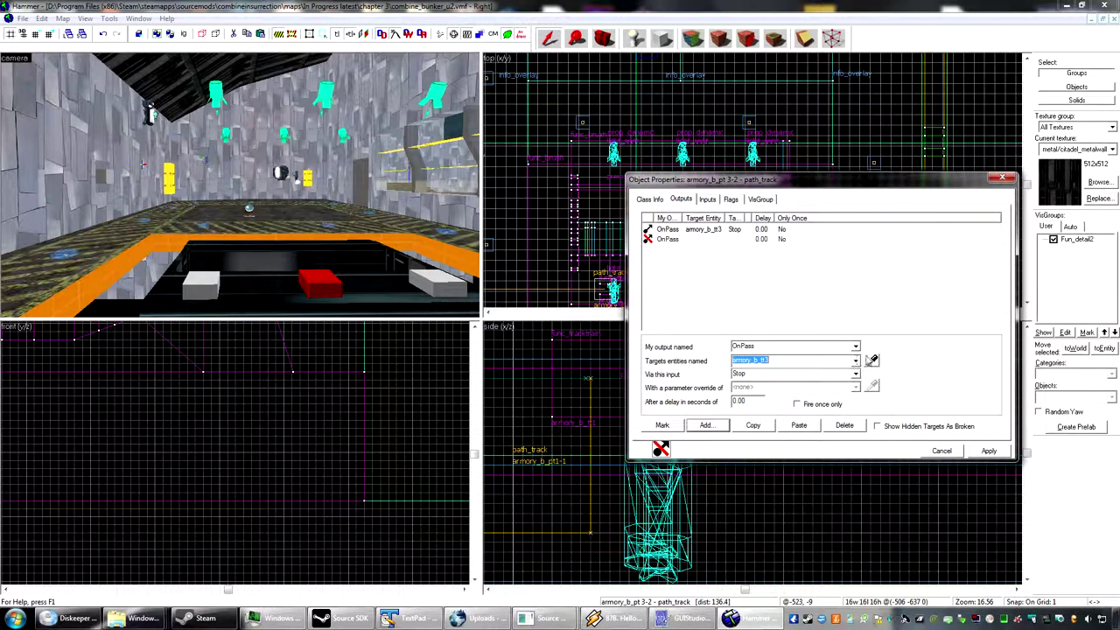
click(871, 360)
click(541, 298)
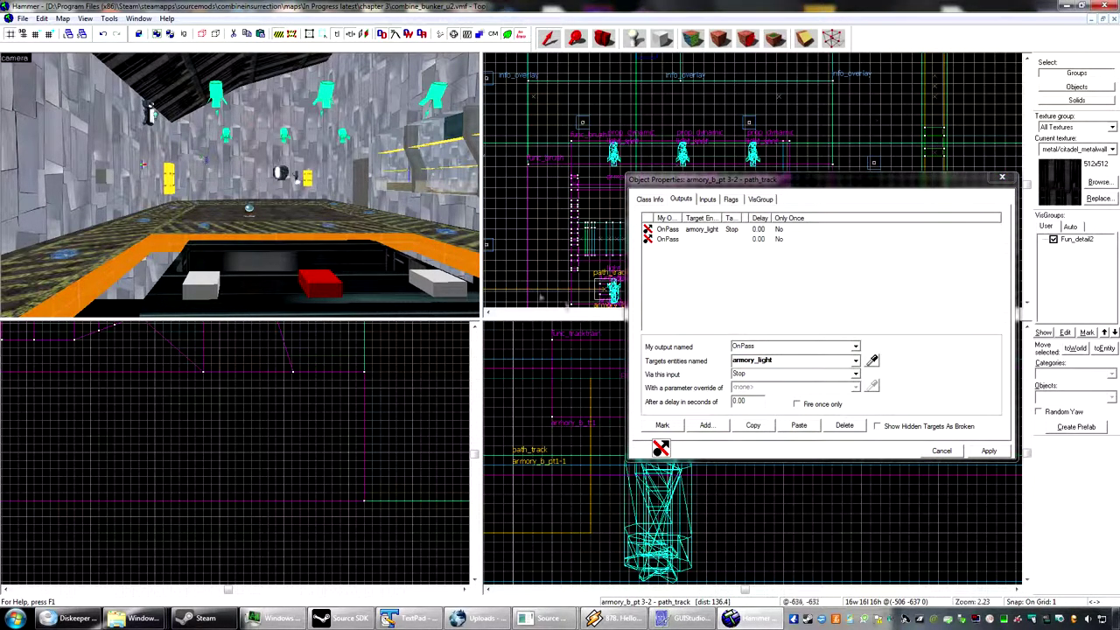
click(855, 374)
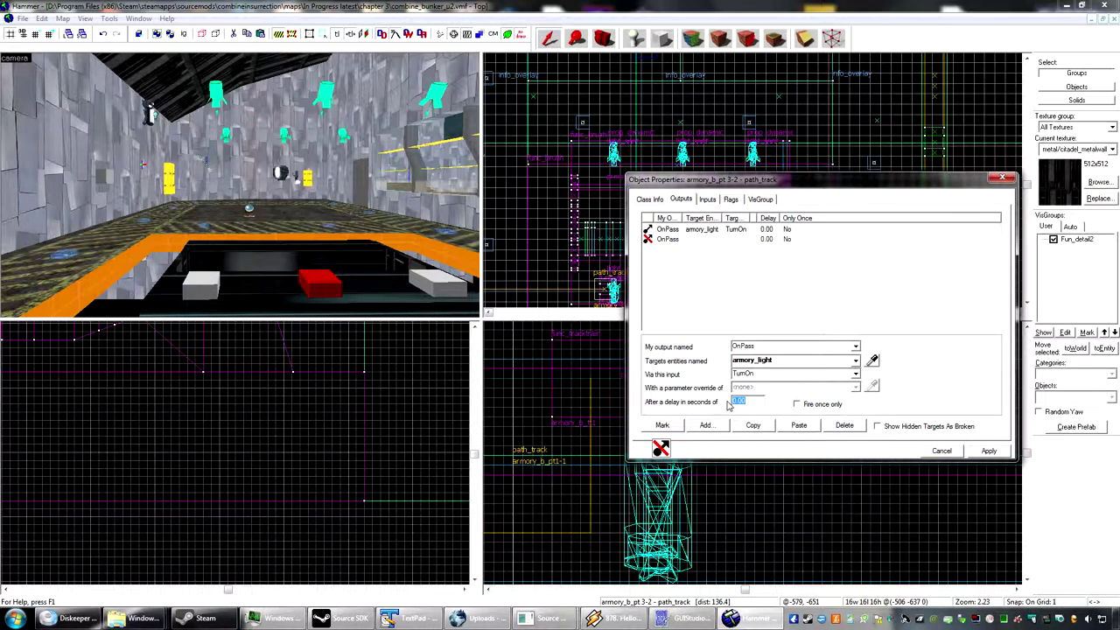
click(978, 451)
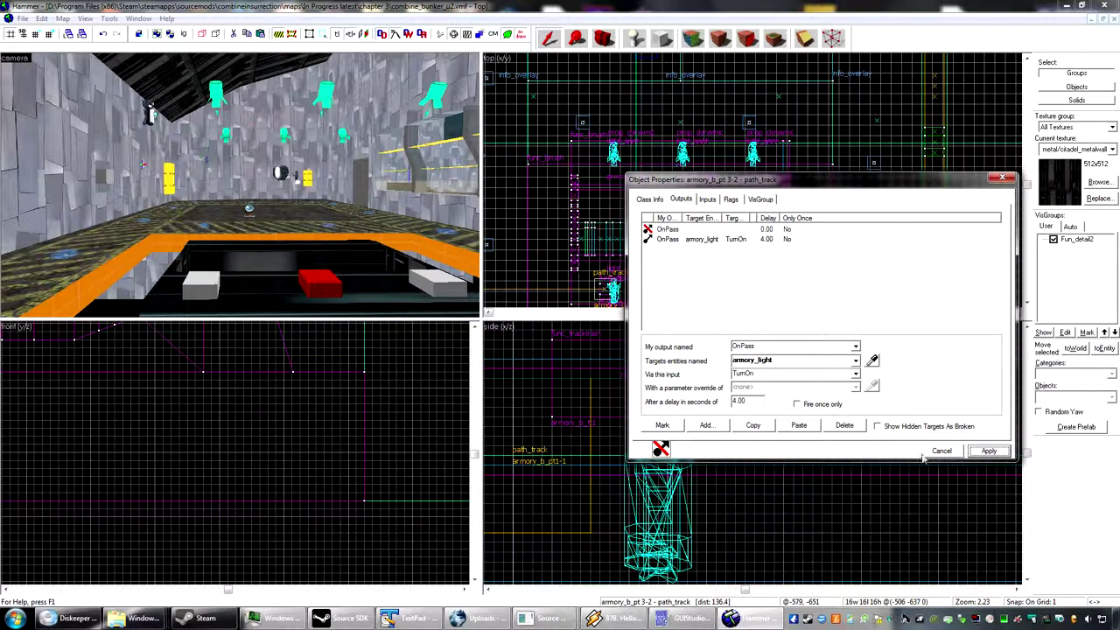
- Fill in the blank OnPass output with target armory_b_tt3 and input Stop, then close the path track's properties
click(669, 230)
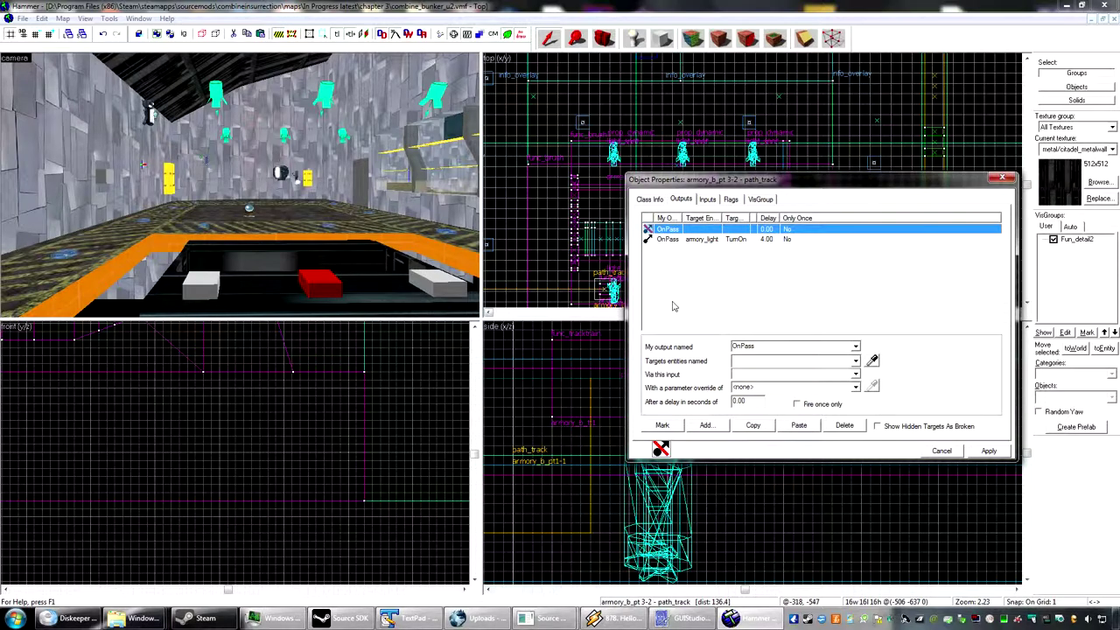
key(z)
key(w)
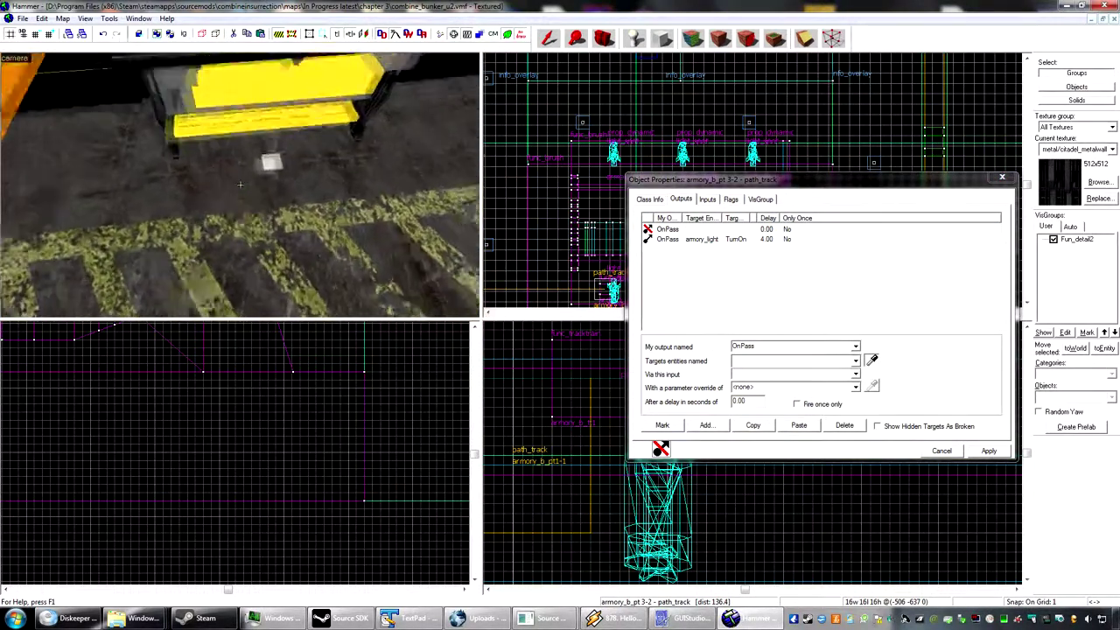
key(z)
click(214, 150)
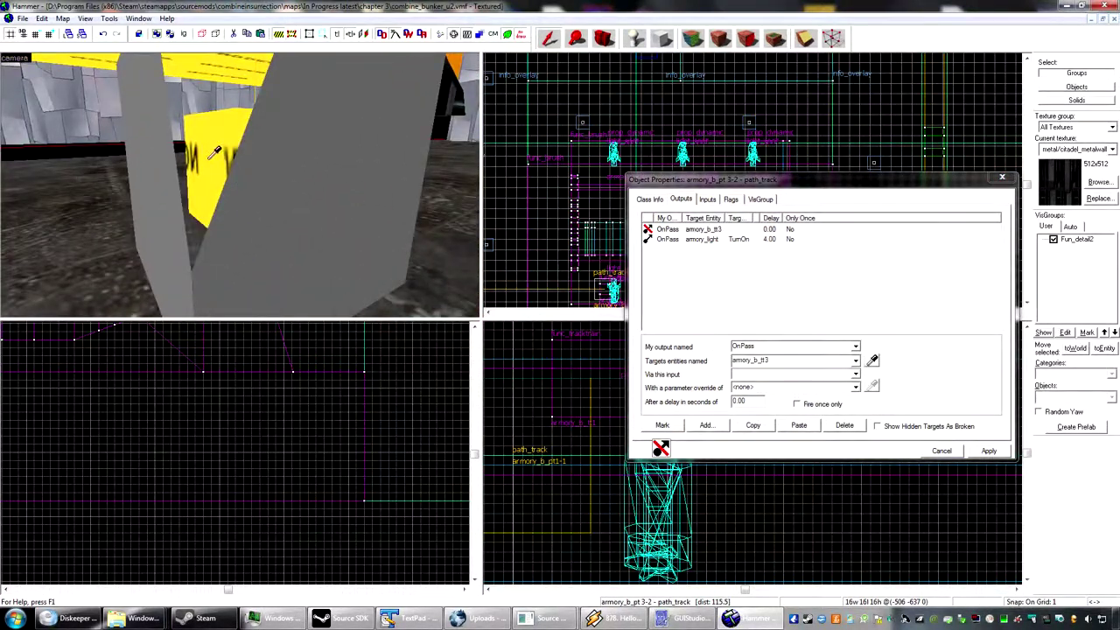
click(760, 374)
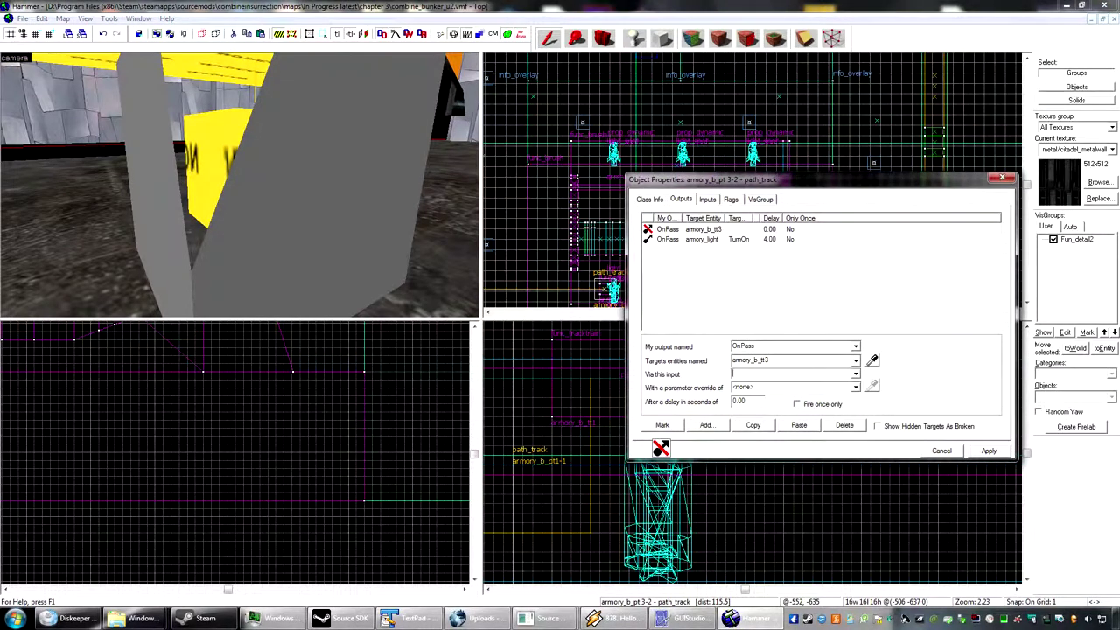
text(Stop)
click(1003, 178)
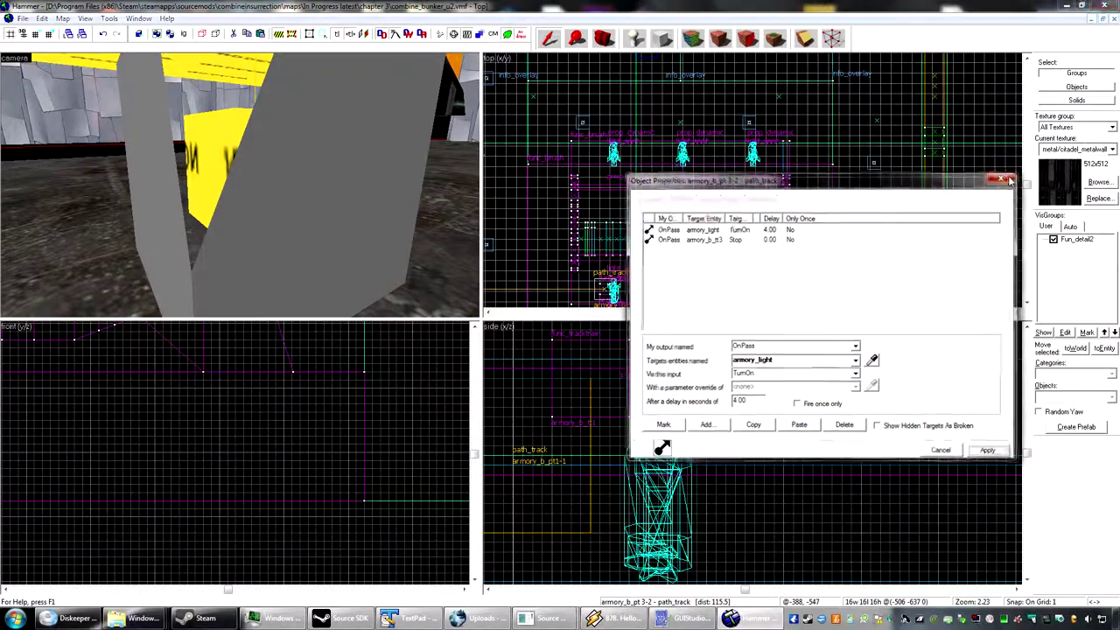
- Select the long dark solid beside the nodraw surface in the floor opening and examine how it meets the surrounding edges
key(z)
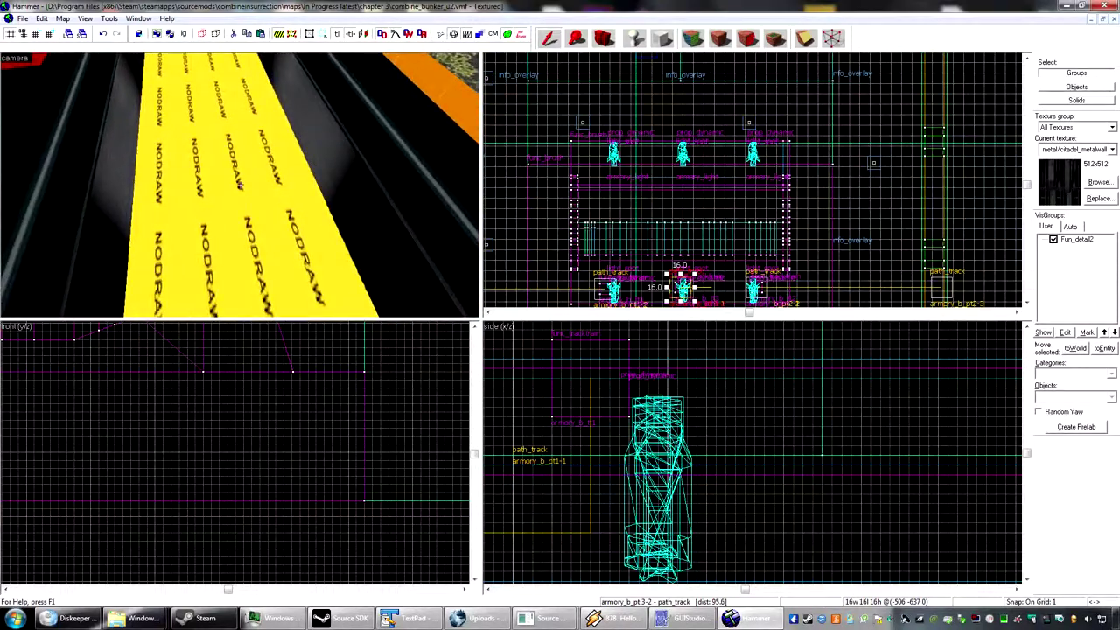
key(z)
click(254, 175)
key(z)
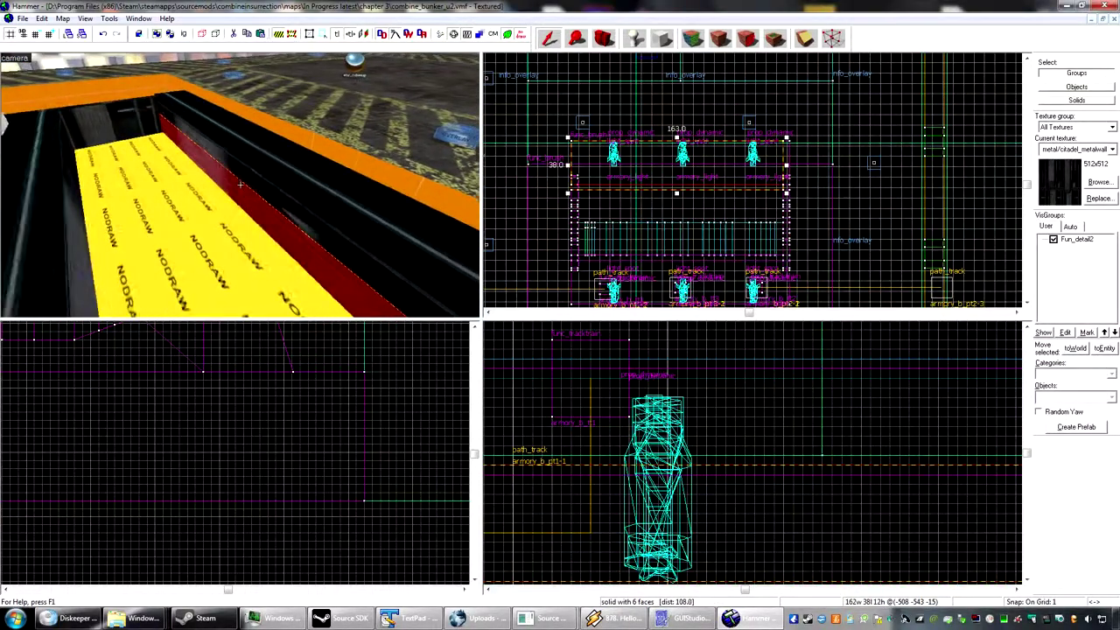
key(z)
key(w)
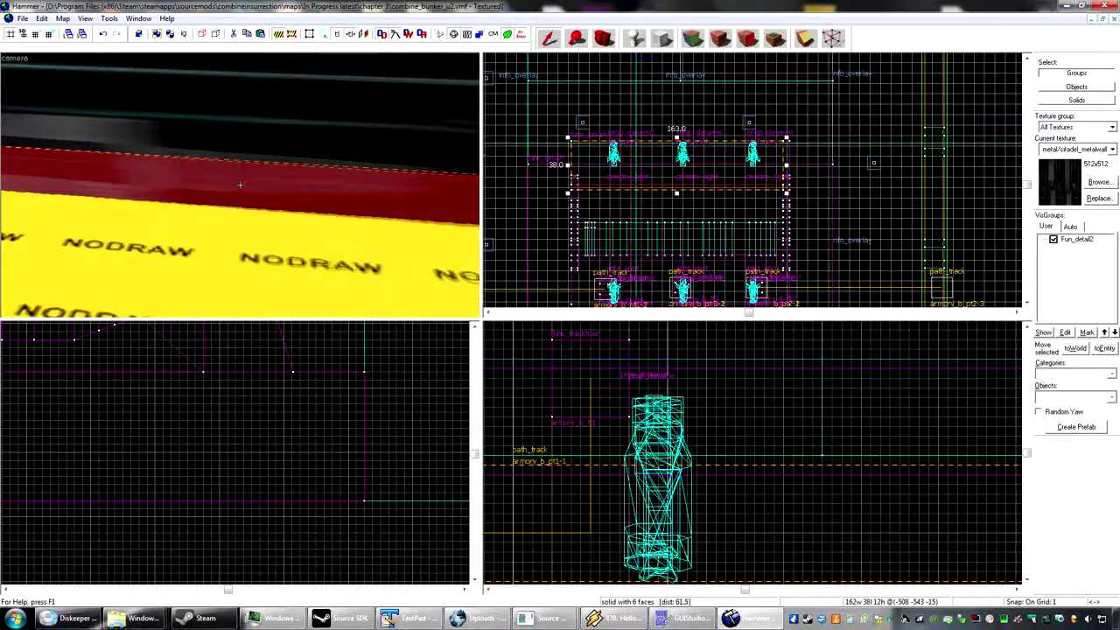
key(s)
key(w)
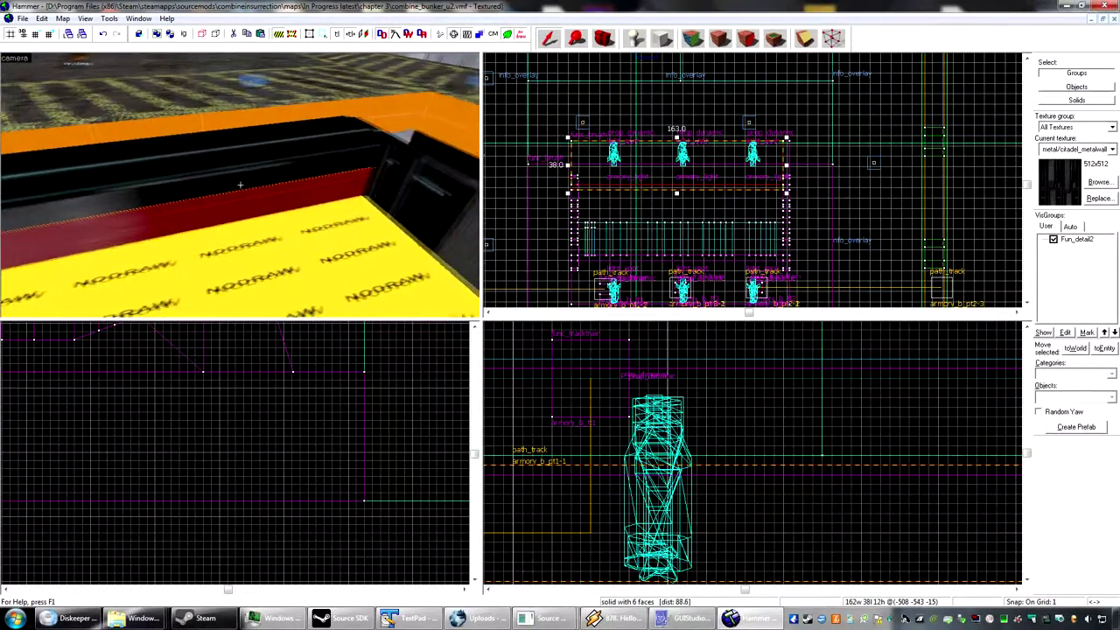
key(d)
key(s)
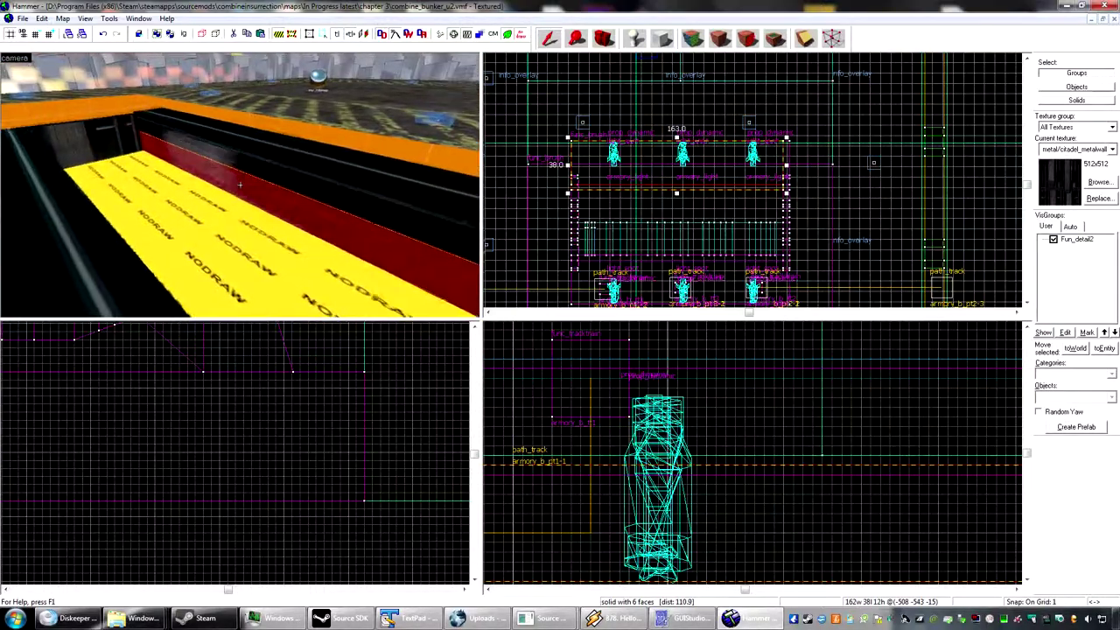
- Examine the shelf, overhead beam and path track blocks from the front, and the beam's end beside the selected solid
key(a)
key(w)
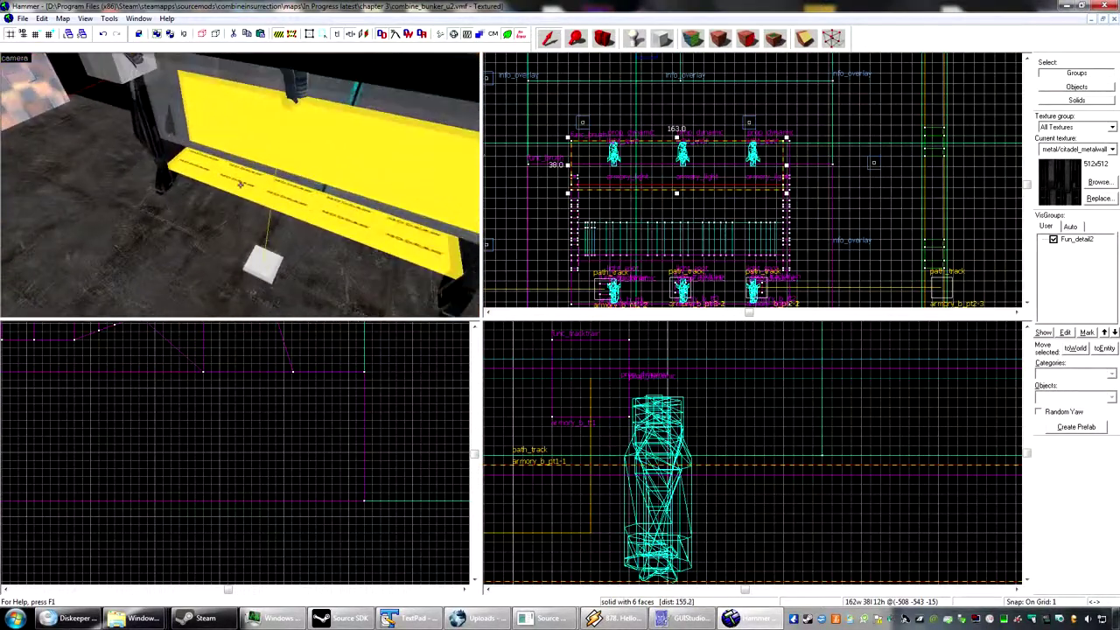
key(s)
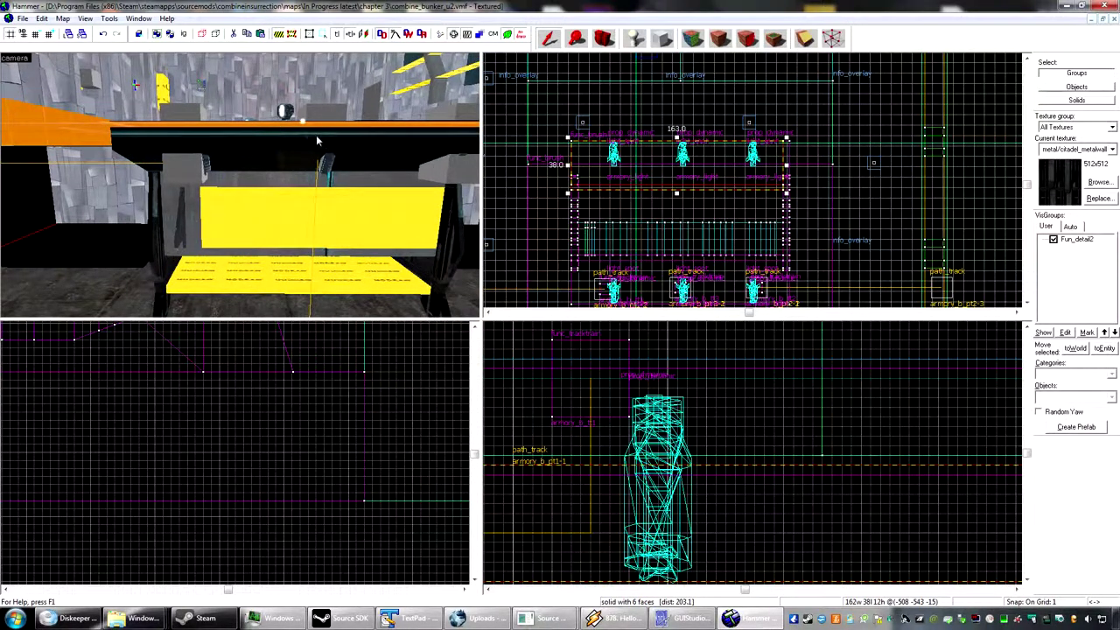
key(z)
key(w)
key(s)
key(z)
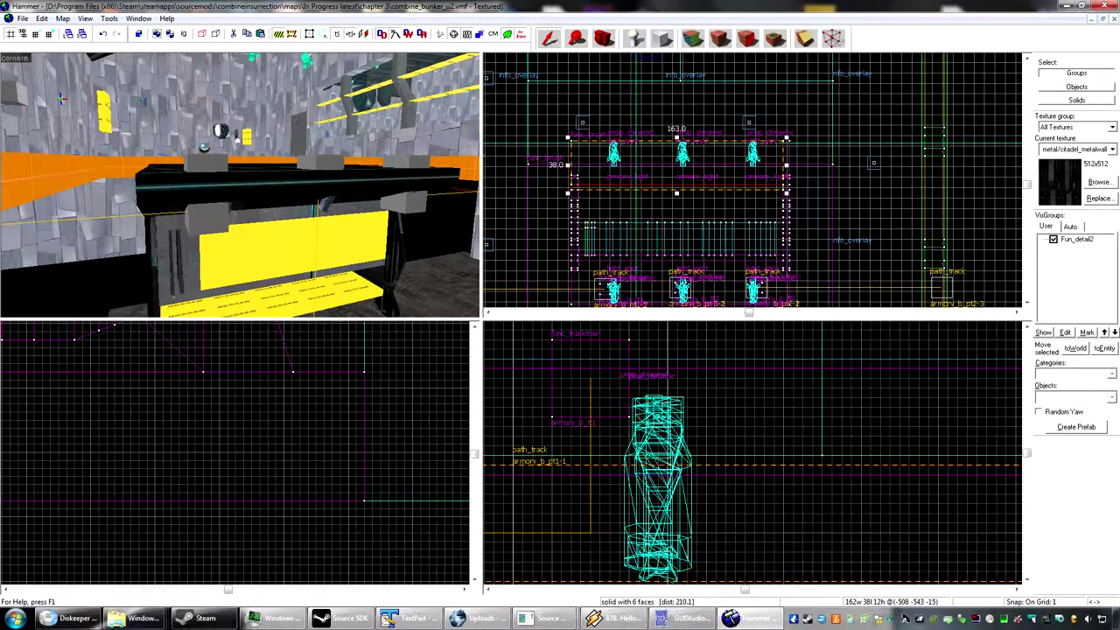
key(z)
key(w)
key(d)
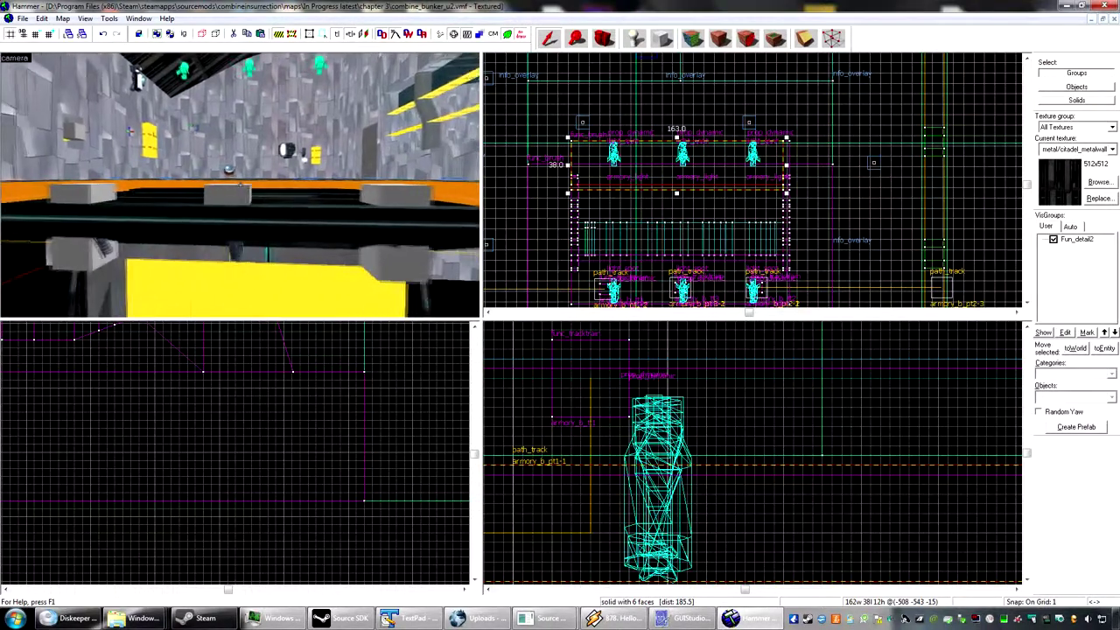
key(w)
key(s)
key(w)
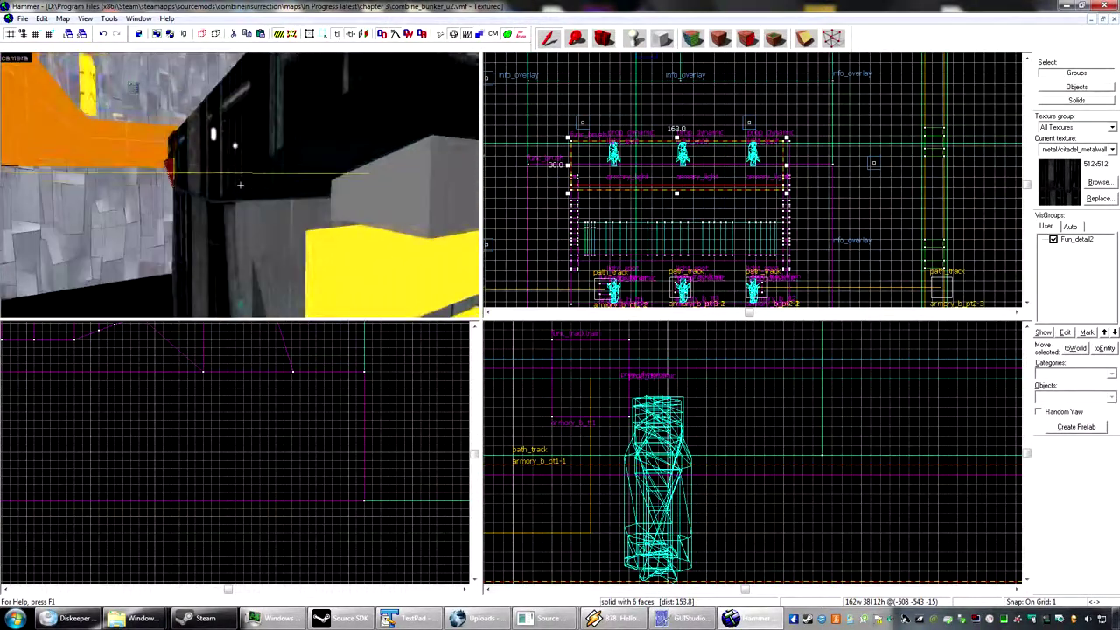
key(s)
key(z)
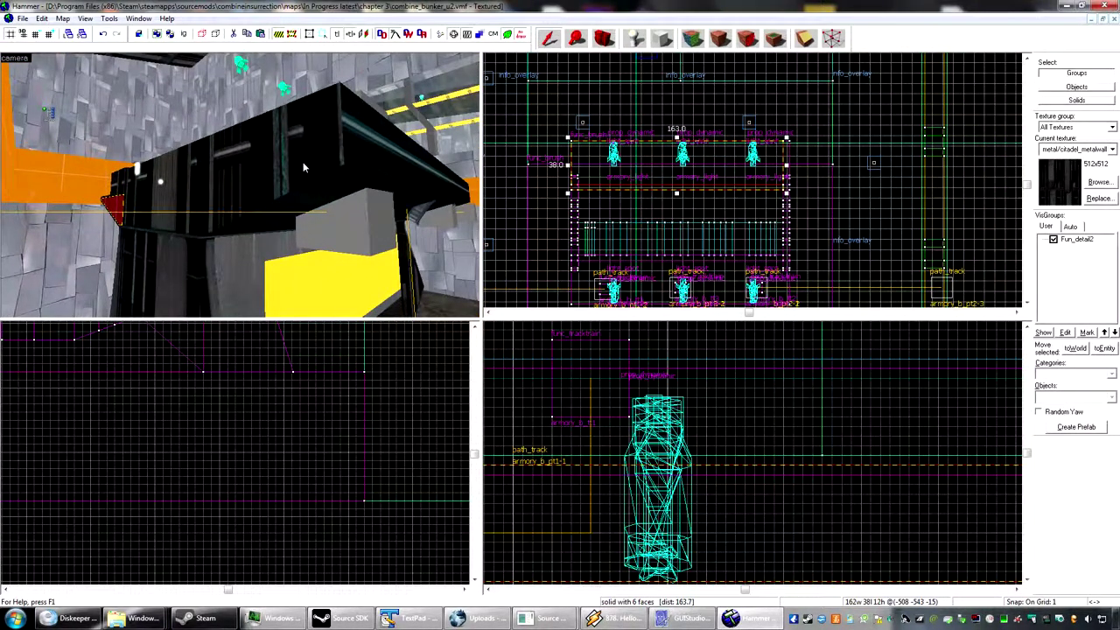
- Use the Texture Application tool to inspect the texture alignment of the shelf's overhead beam faces along the front and top
click(665, 39)
click(285, 151)
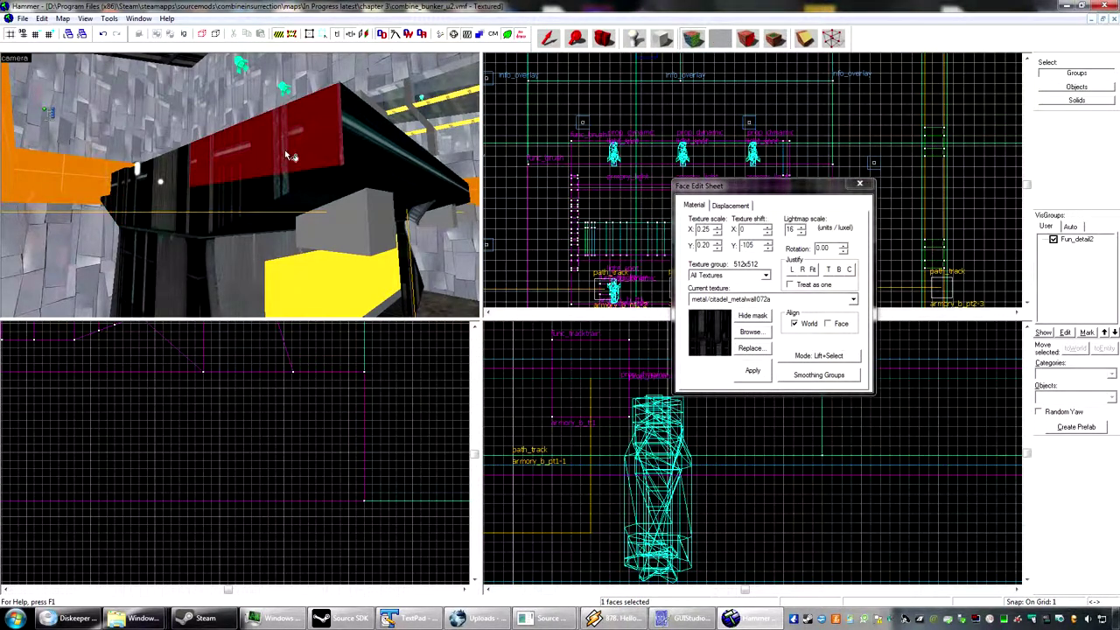
click(354, 161)
key(z)
key(w)
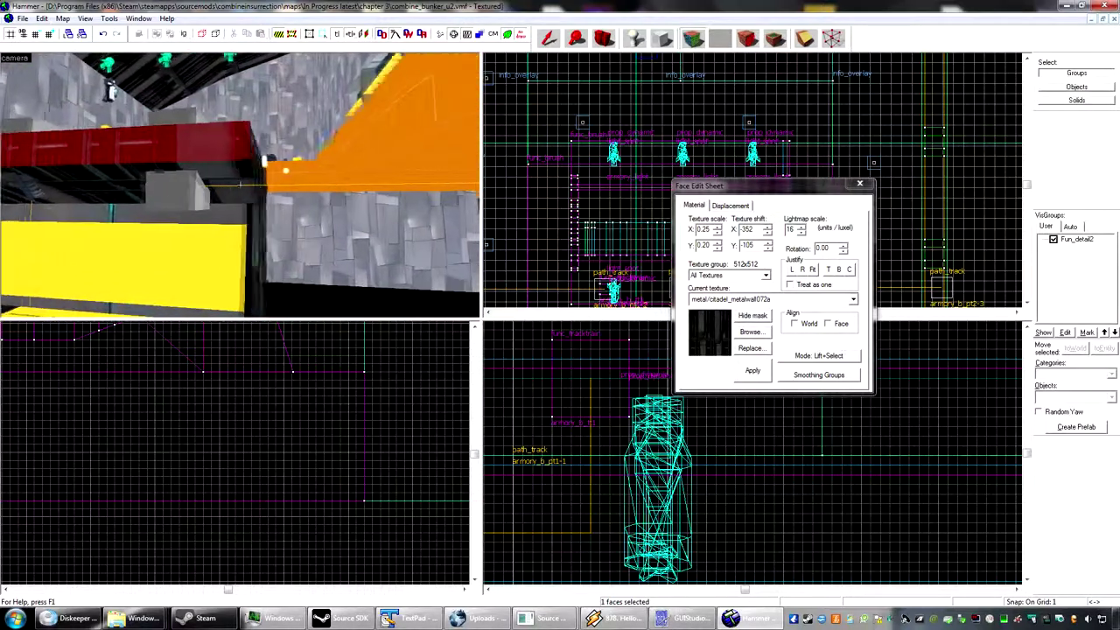
key(s)
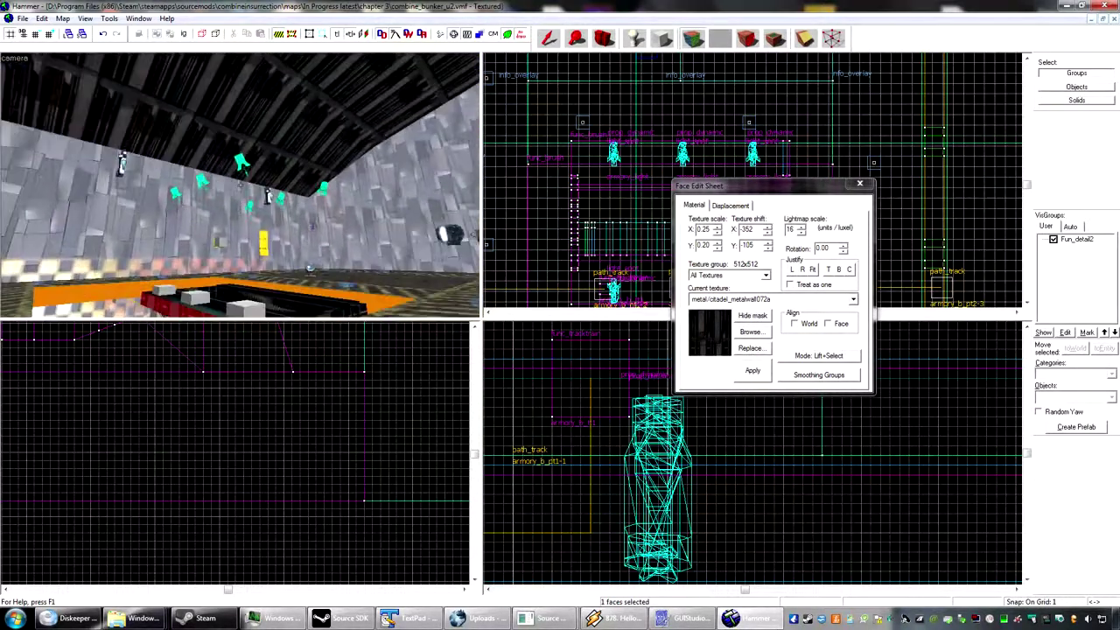
key(w)
key(z)
click(242, 218)
click(270, 210)
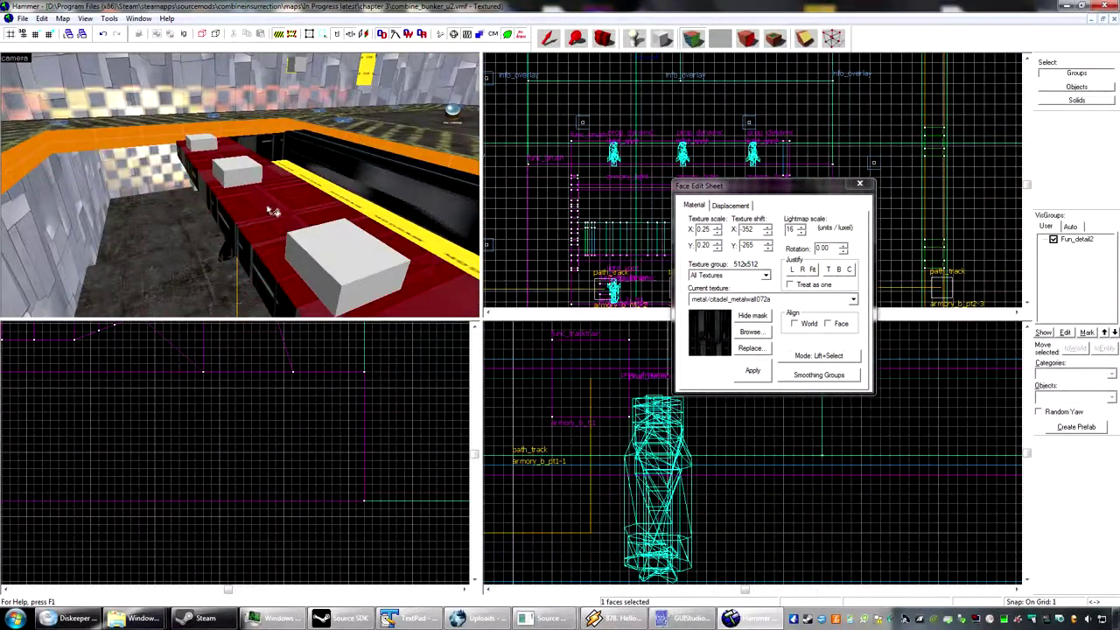
- Apply the metal/citadel_metalwall072a texture to the shelf's dark inner faces beside the nodraw surface
key(z)
key(d)
key(z)
right_click(128, 200)
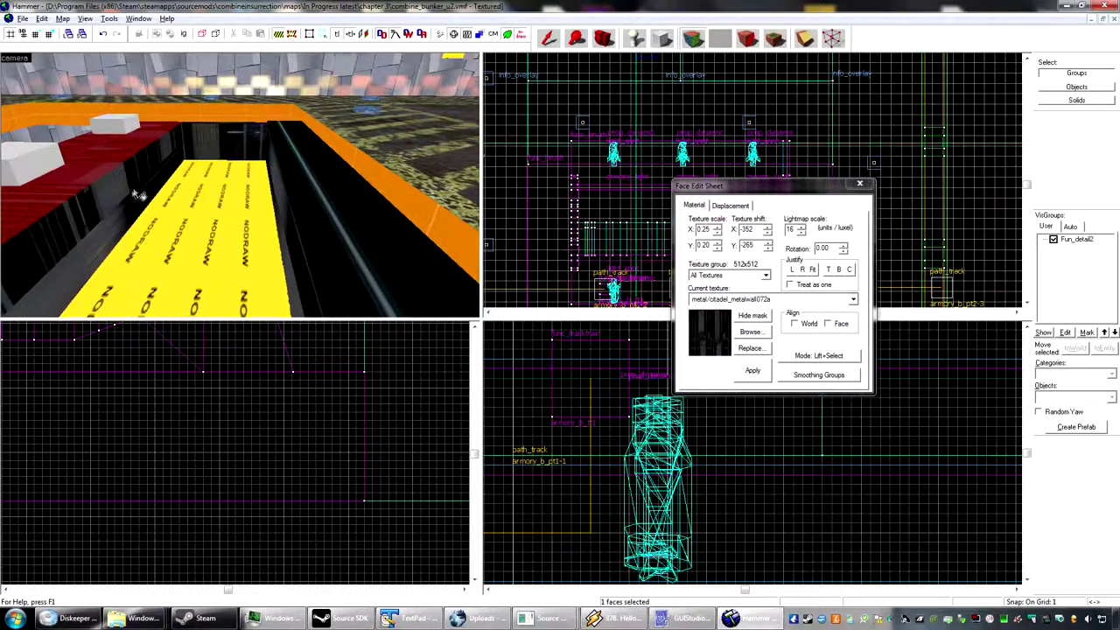
click(133, 196)
right_click(127, 215)
- Examine the shelf's side wall and compare the overlapping end faces beside the orange floor edge
key(z)
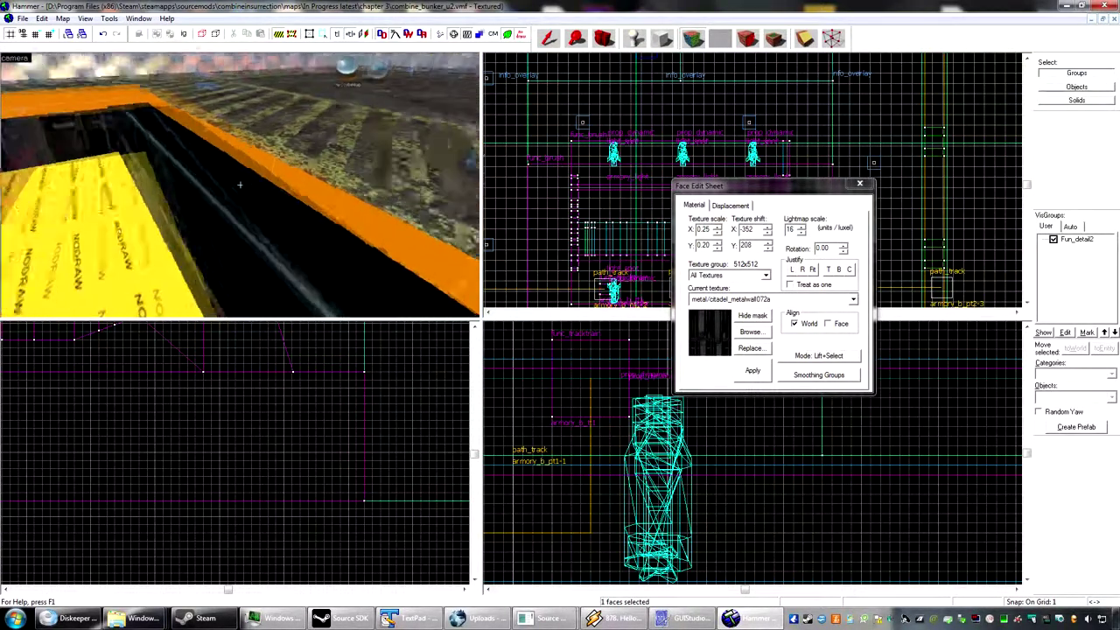
key(a)
key(z)
key(z)
key(a)
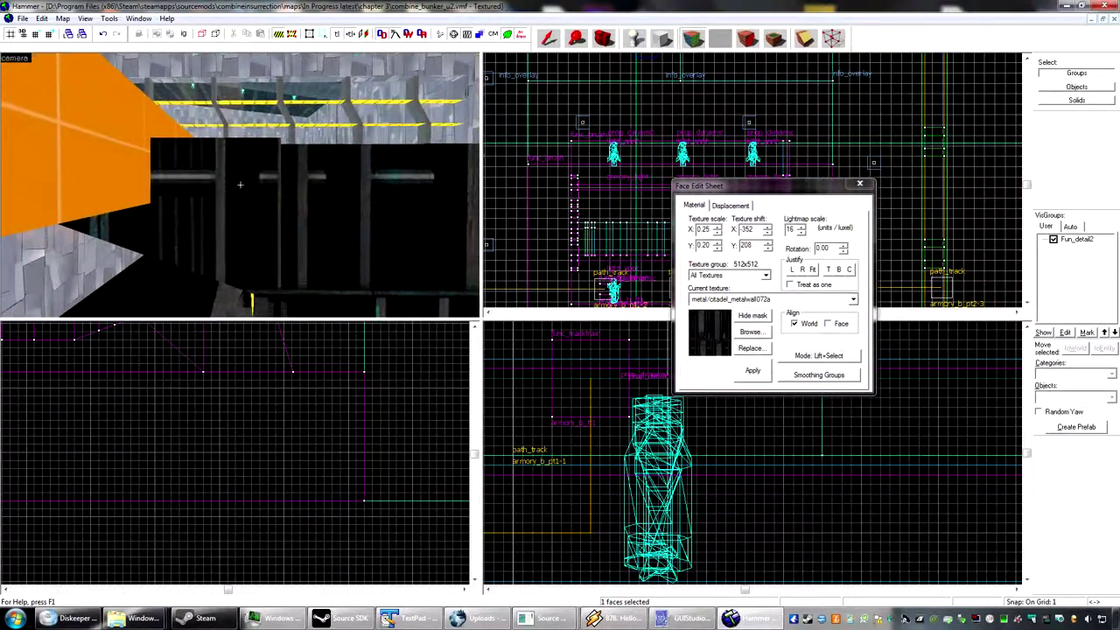
key(w)
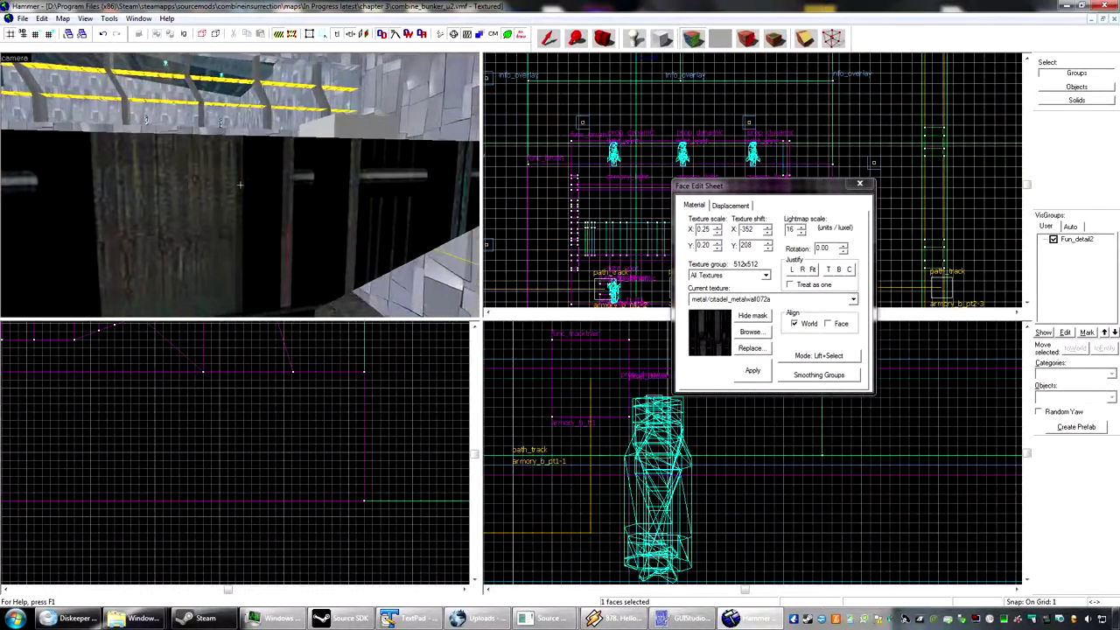
key(s)
key(d)
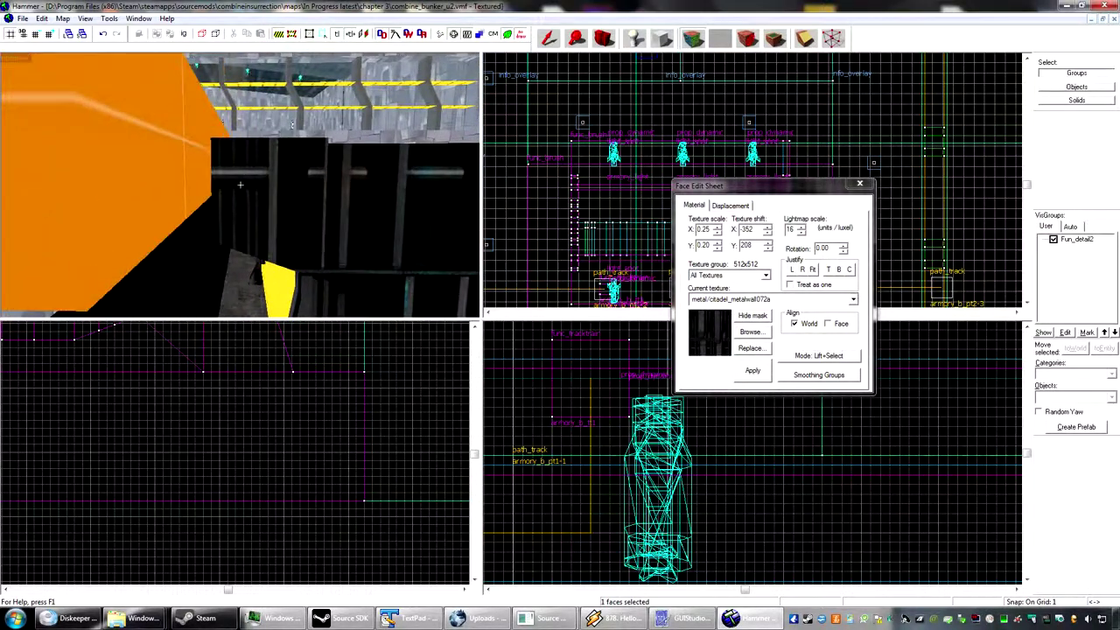
click(245, 191)
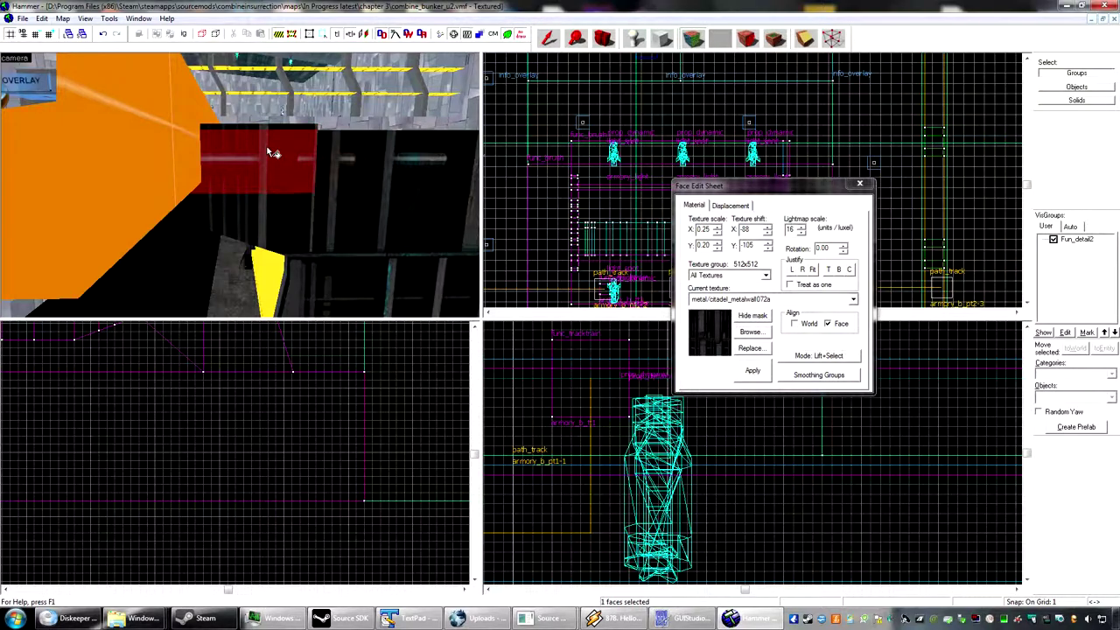
click(261, 207)
click(268, 161)
click(269, 125)
- Delete the stray solid overlapping the shelf's upper end beside the orange floor edge
key(z)
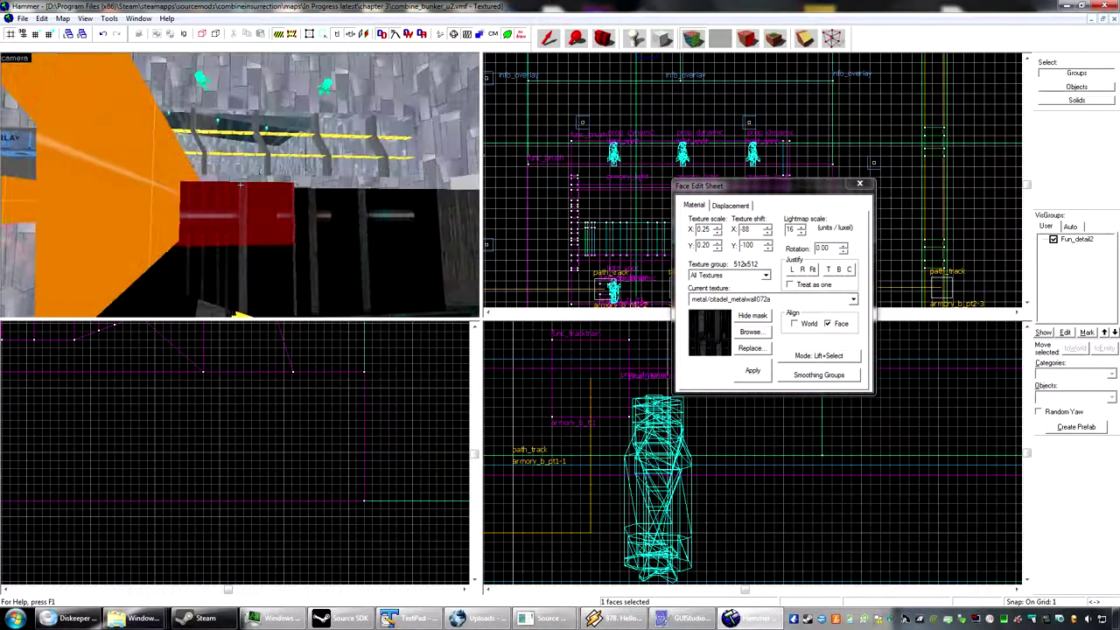
key(s)
key(w)
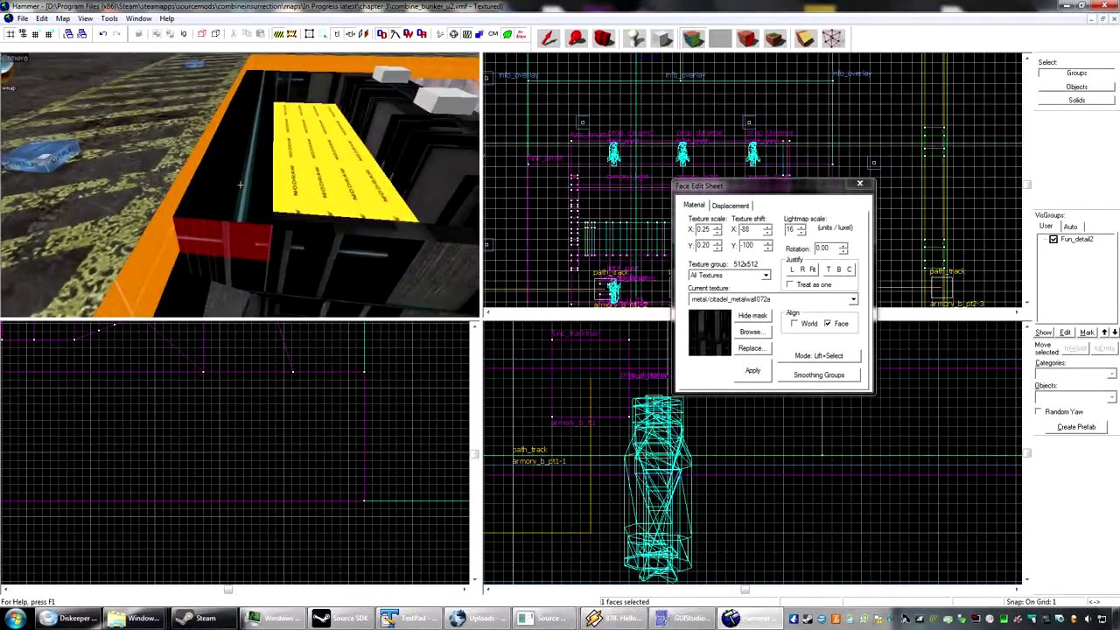
key(s)
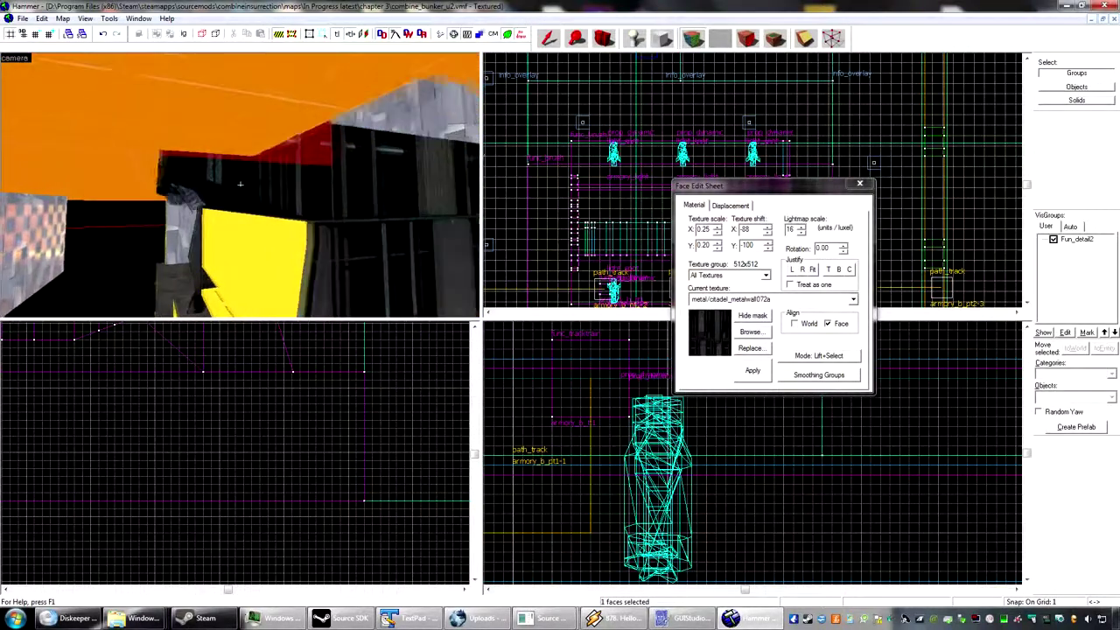
key(z)
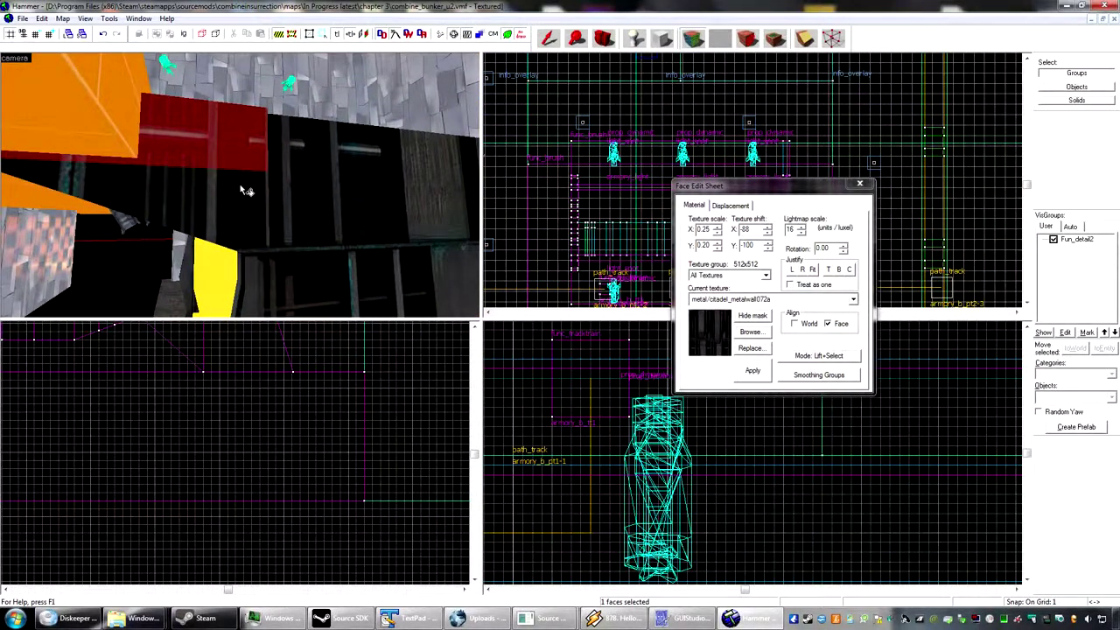
click(547, 38)
click(237, 113)
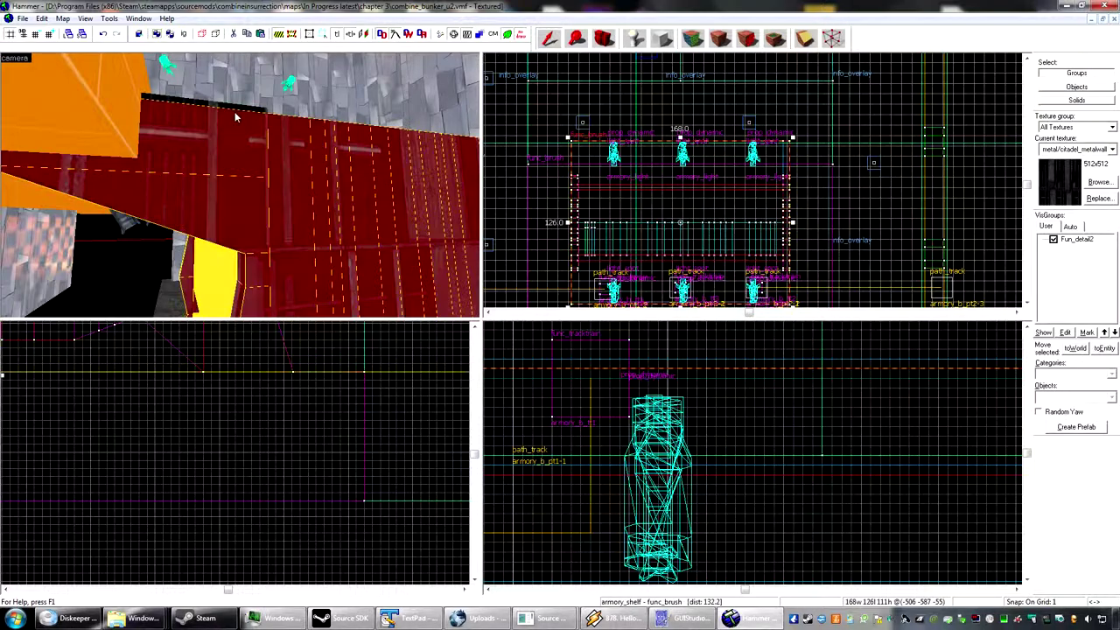
key(Delete)
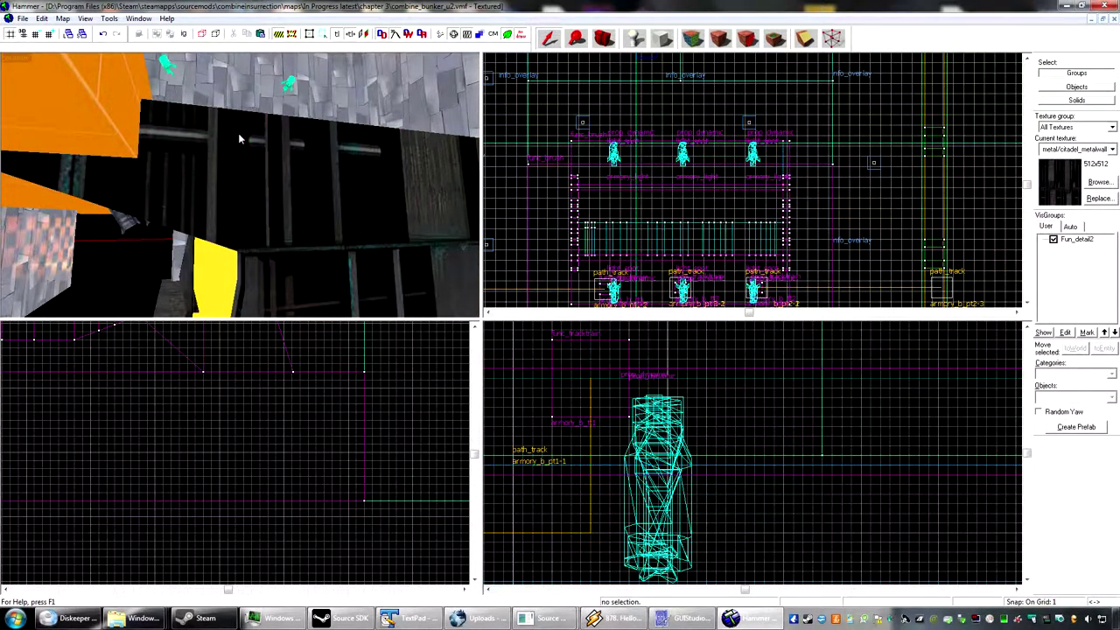
- Select the armory_shelf func_brush and examine its recessed top and both upper ends for leftover solids
click(240, 139)
key(z)
key(w)
key(s)
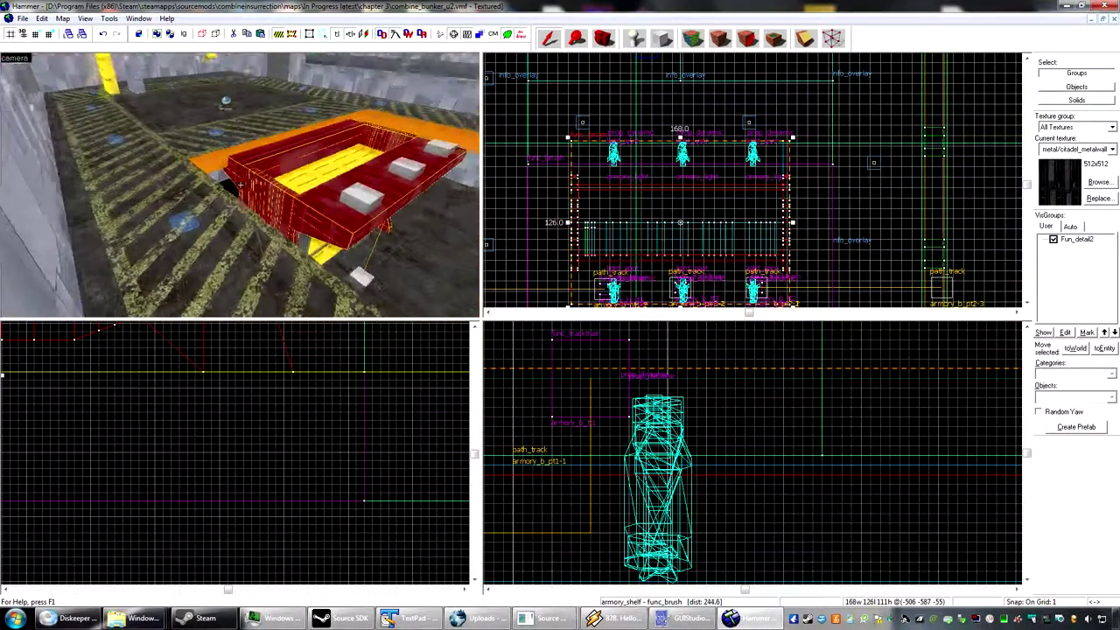
key(w)
key(w)
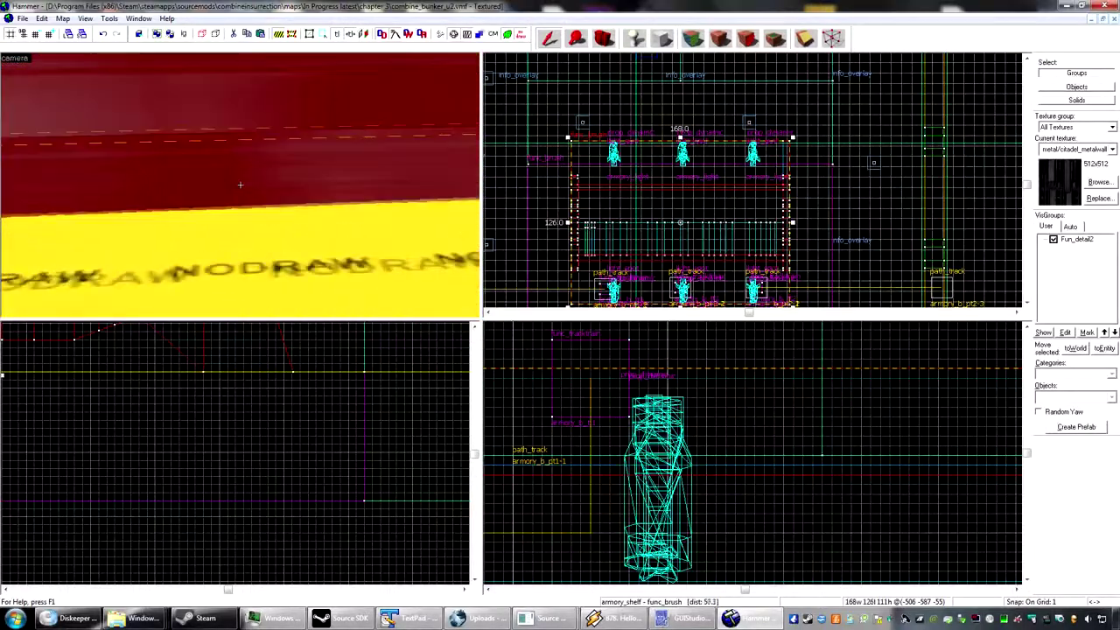
key(s)
key(z)
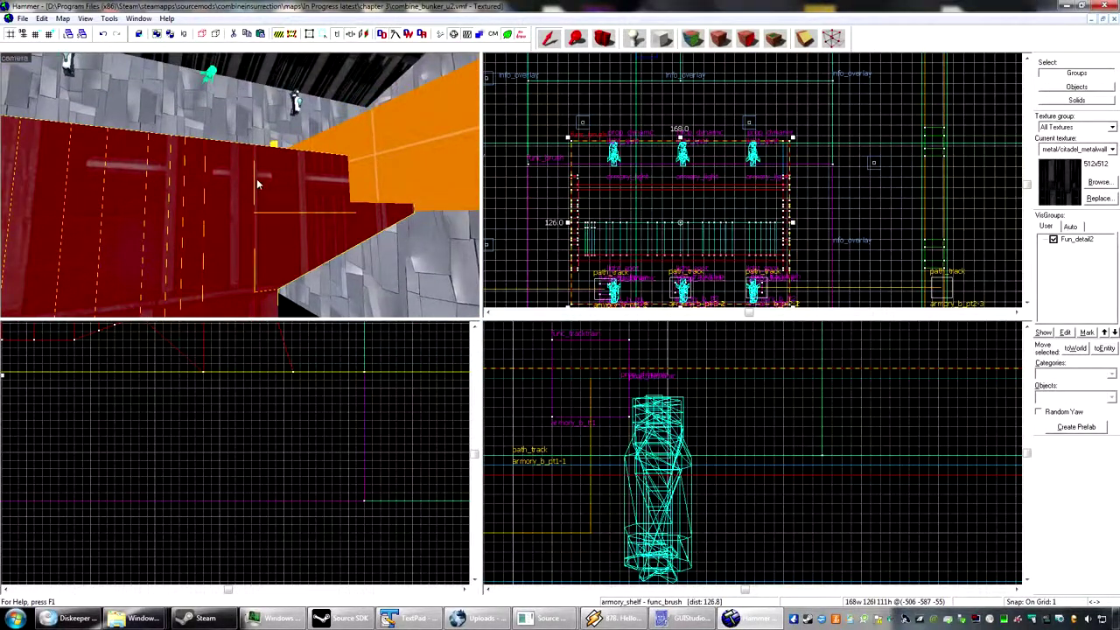
- Examine the selected armory_shelf from its open front and along the rear edge above the nodraw surface
key(z)
key(w)
key(s)
key(w)
key(w)
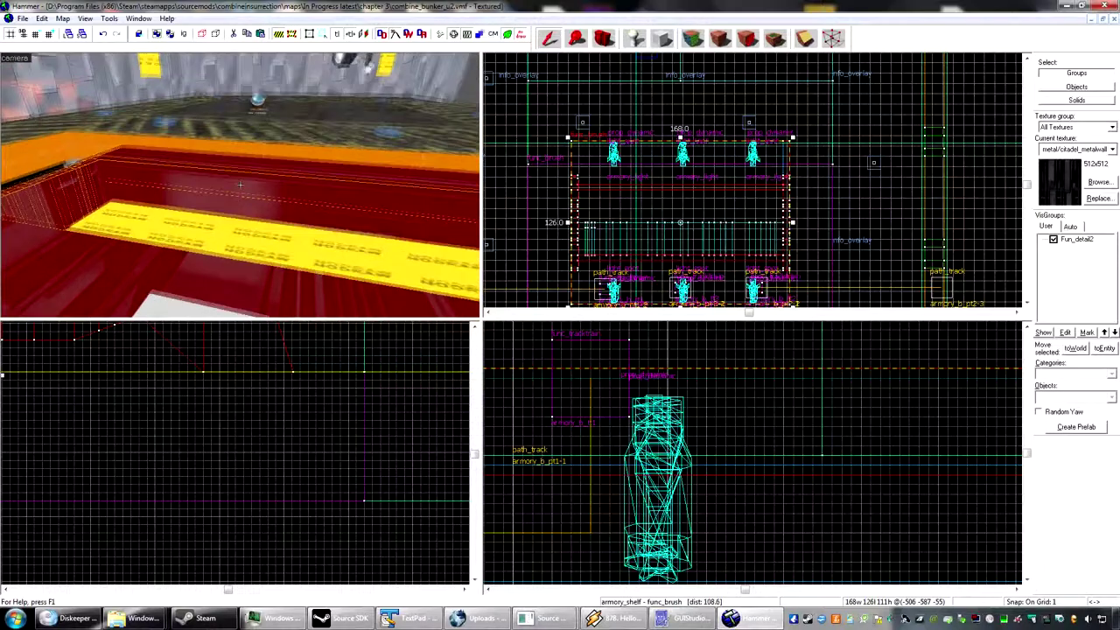
key(s)
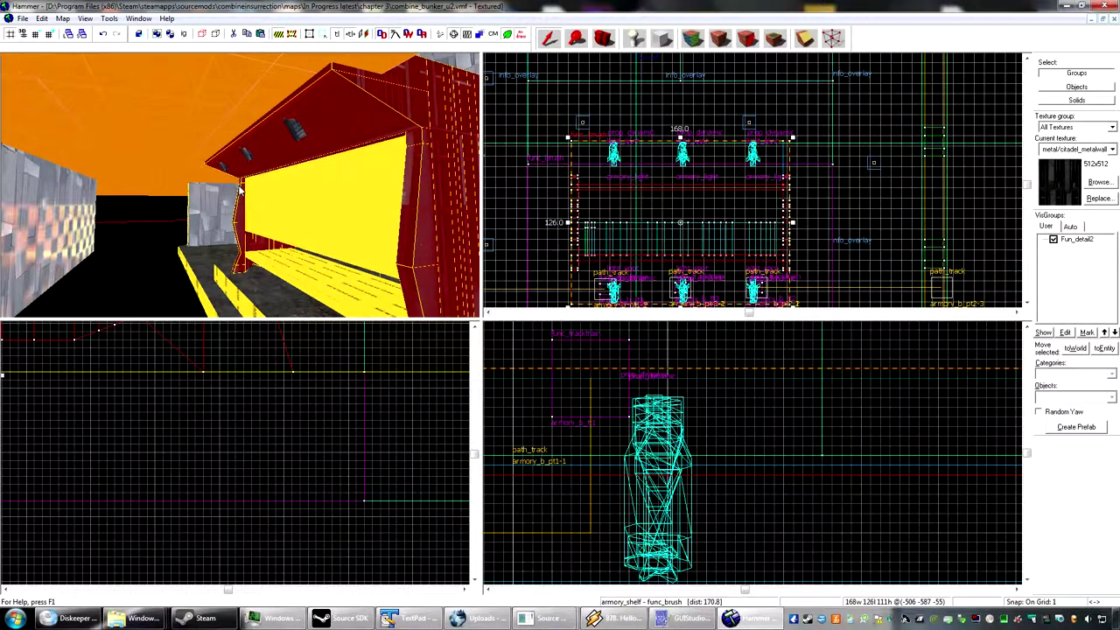
key(z)
key(w)
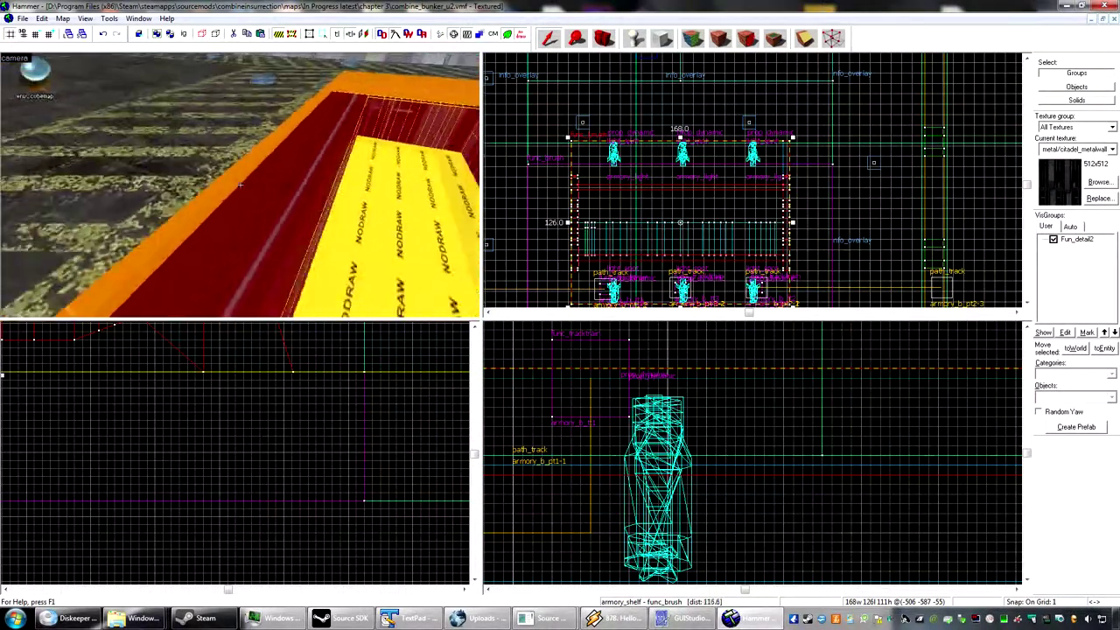
key(s)
key(z)
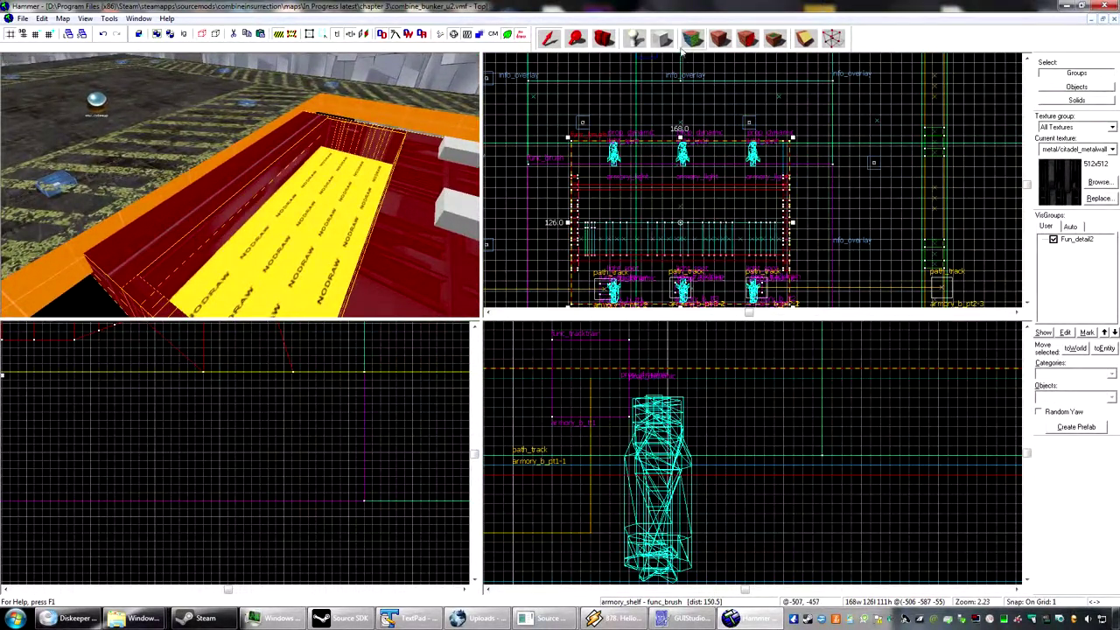
- Inspect the texture alignment of the shelf's upper end, long top and front beam faces in the Face Edit Sheet
key(shift+a)
key(w)
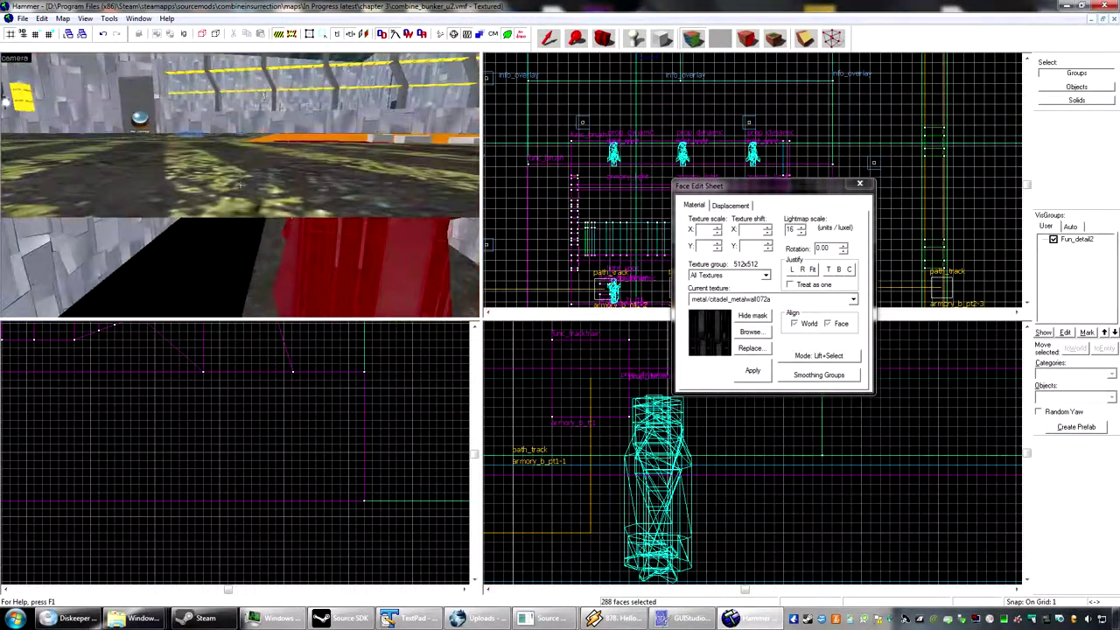
key(z)
click(150, 167)
key(z)
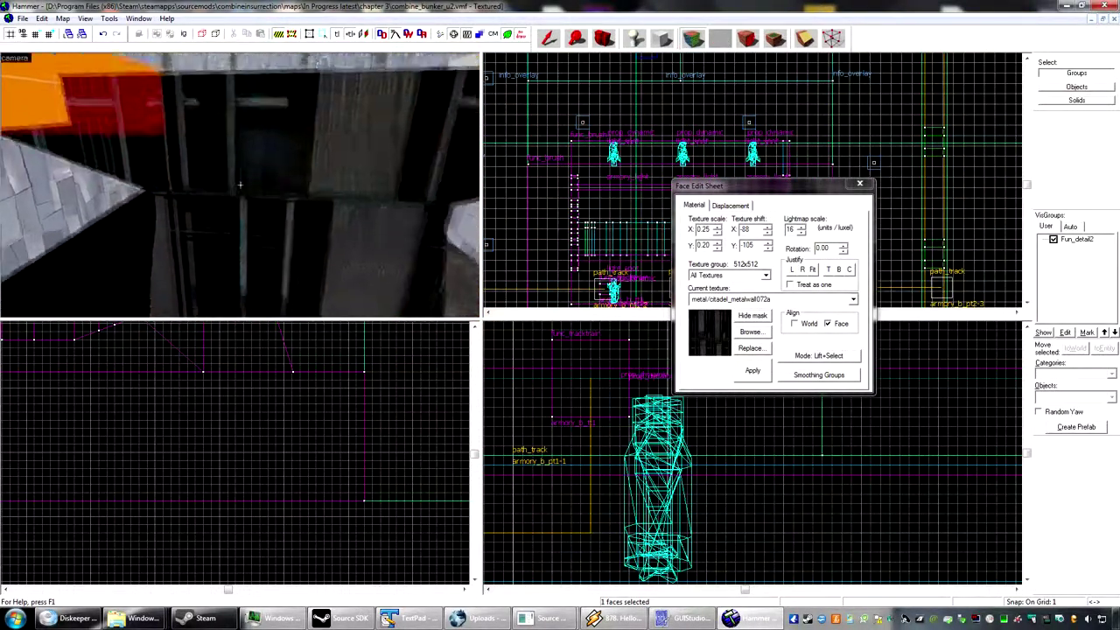
key(s)
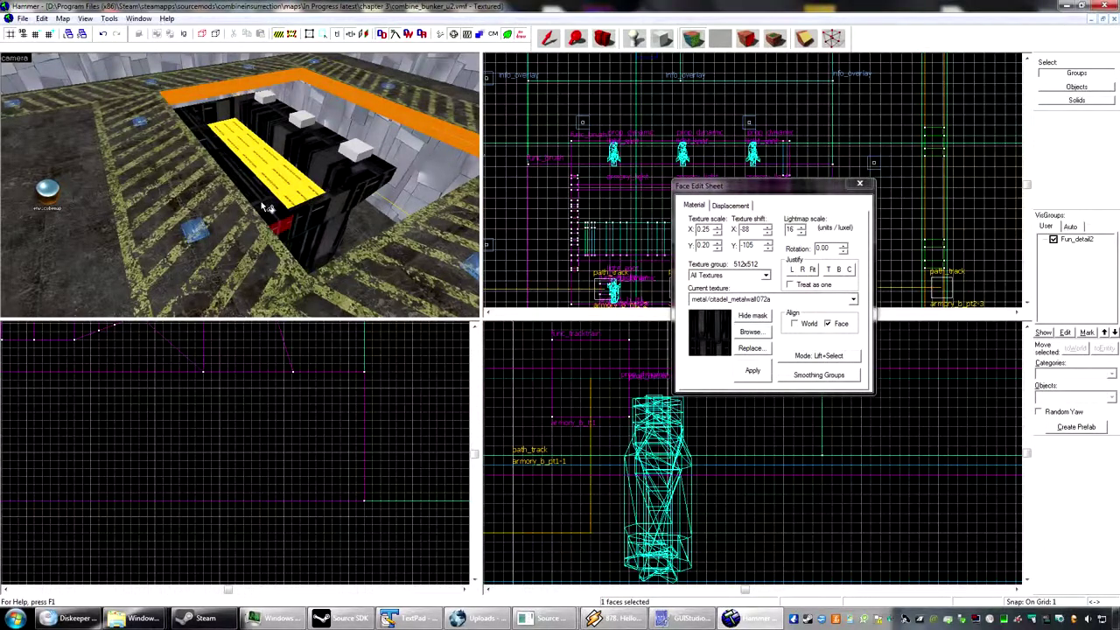
click(262, 205)
key(z)
key(w)
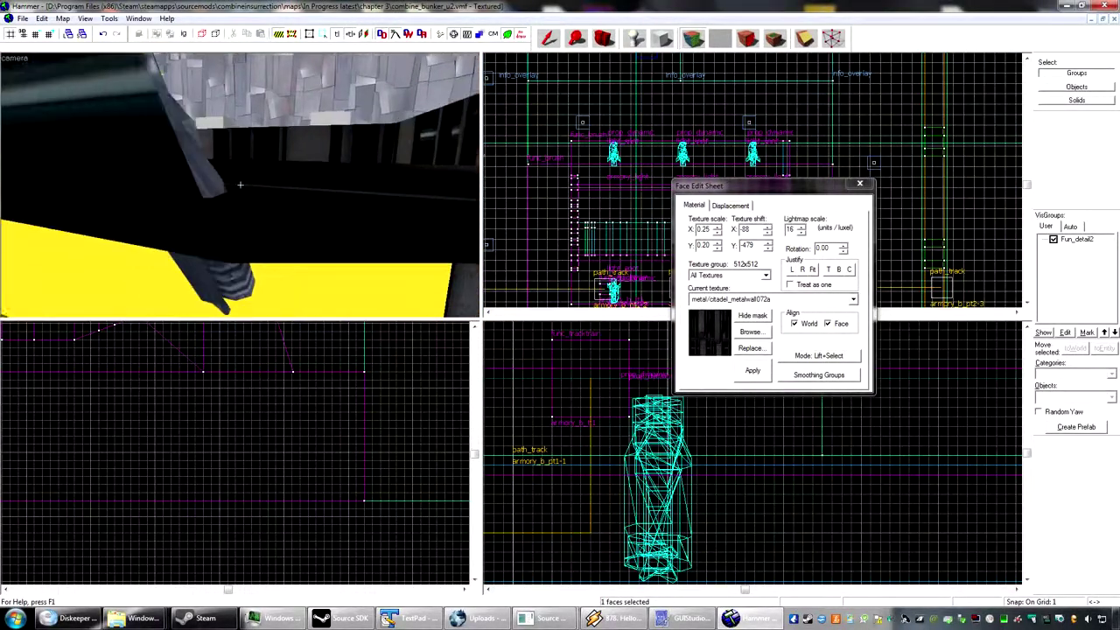
key(s)
click(325, 185)
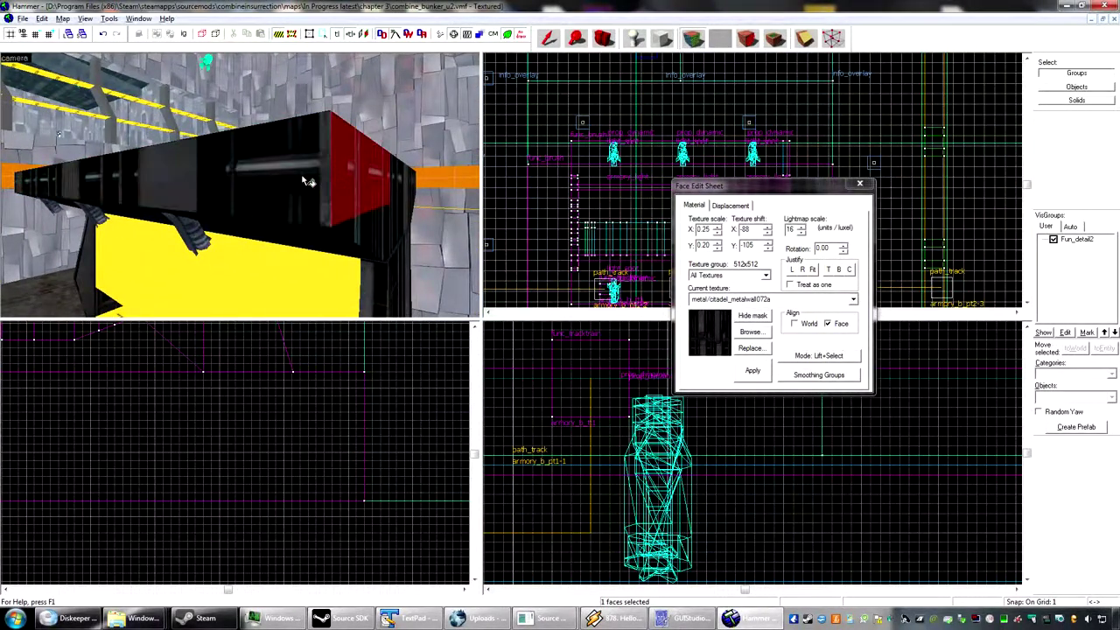
click(306, 181)
- Select the shelf's long top face along the orange floor edge and check its texture alignment
key(z)
key(a)
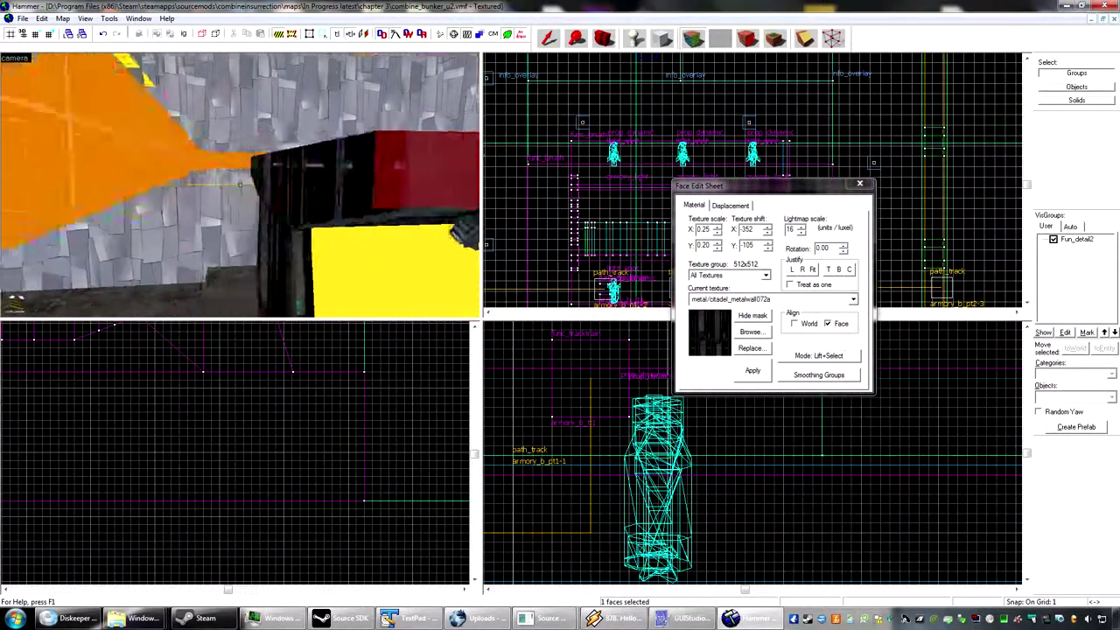
key(a)
key(z)
key(w)
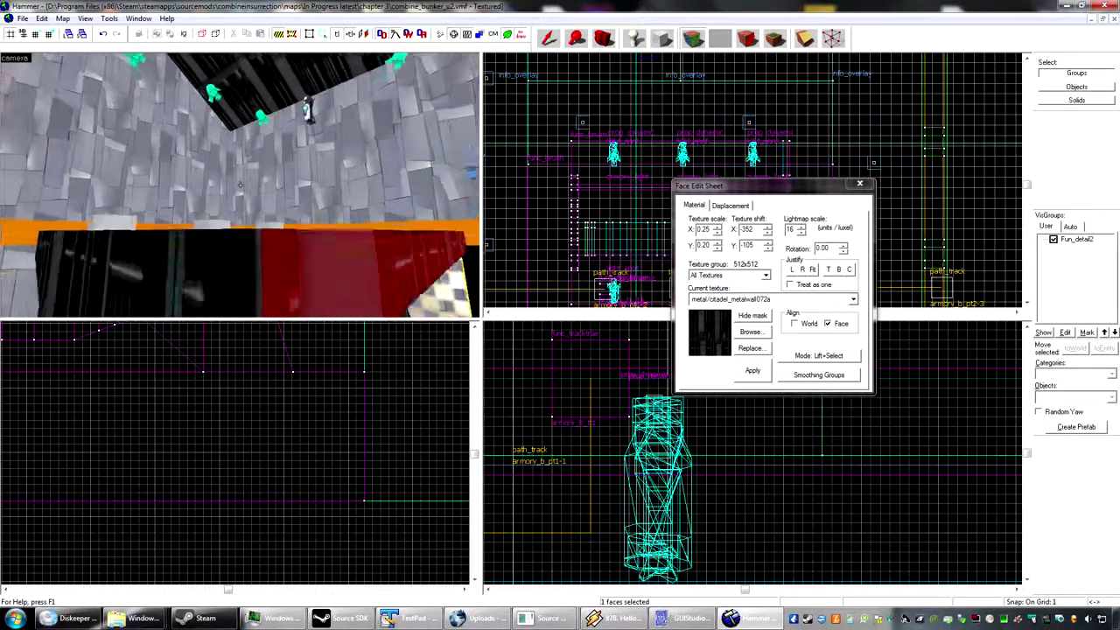
key(z)
click(240, 185)
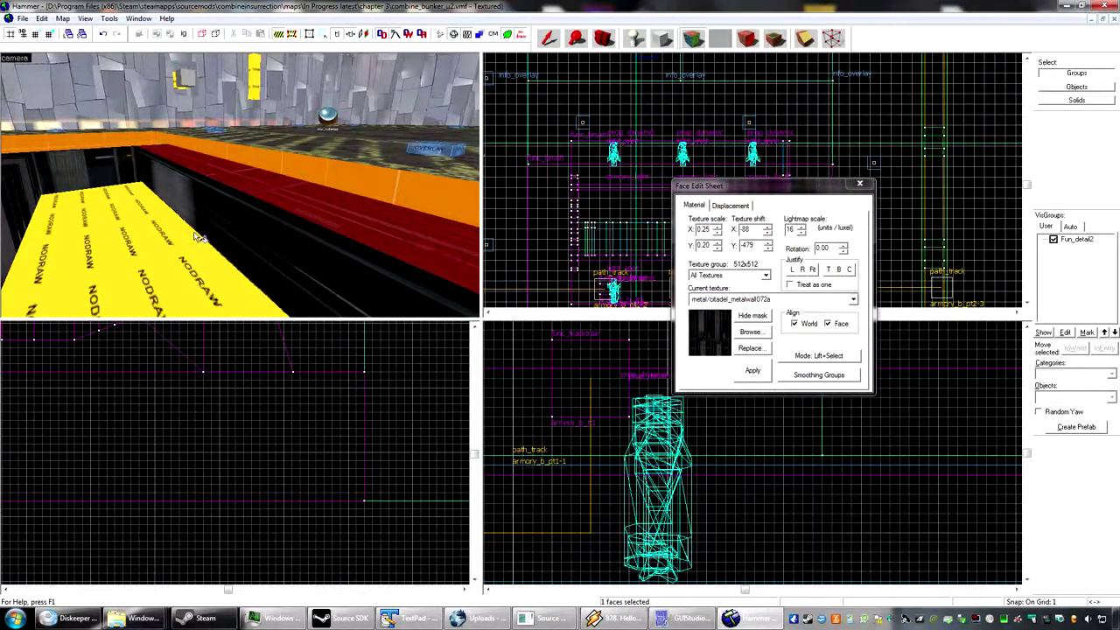
- Select the shelf's long inner side face beside the nodraw surface and examine it from its open end
key(z)
key(a)
key(z)
click(232, 206)
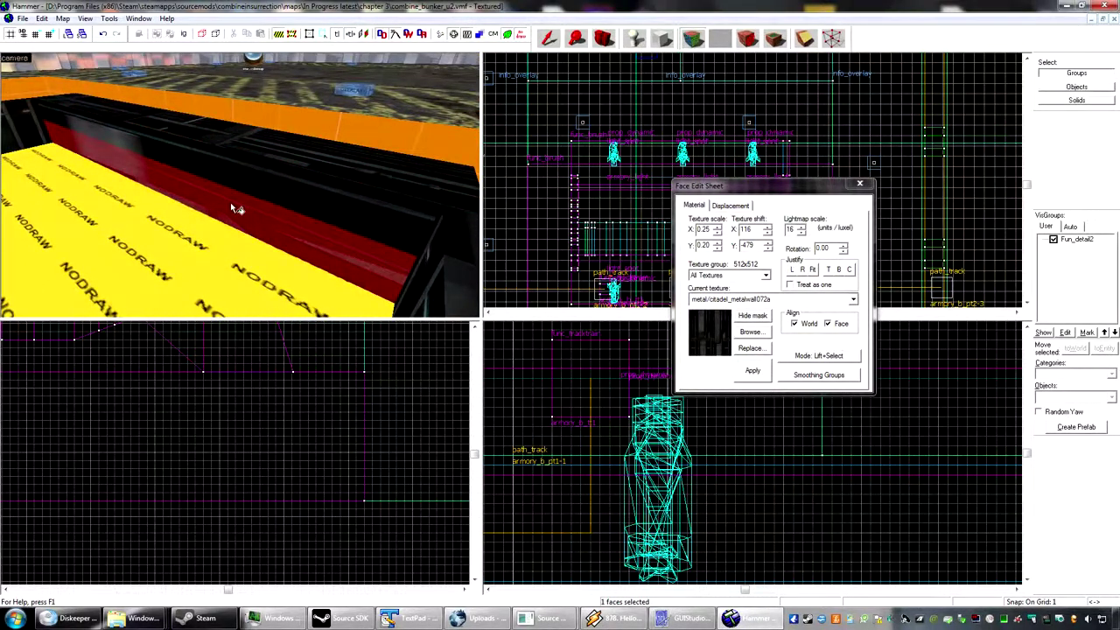
key(w)
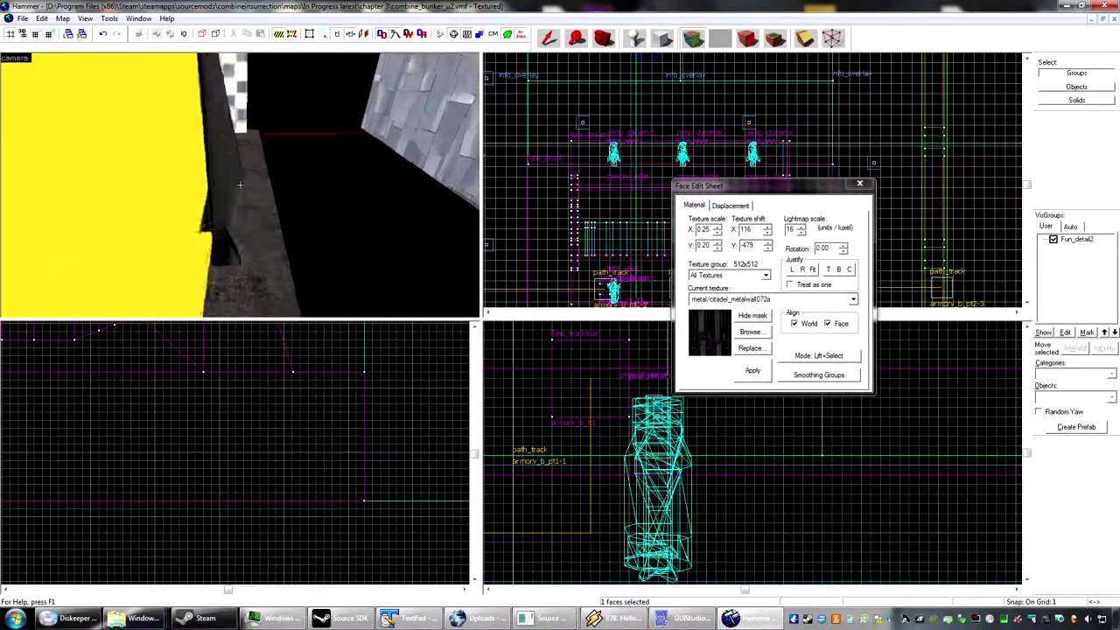
key(w)
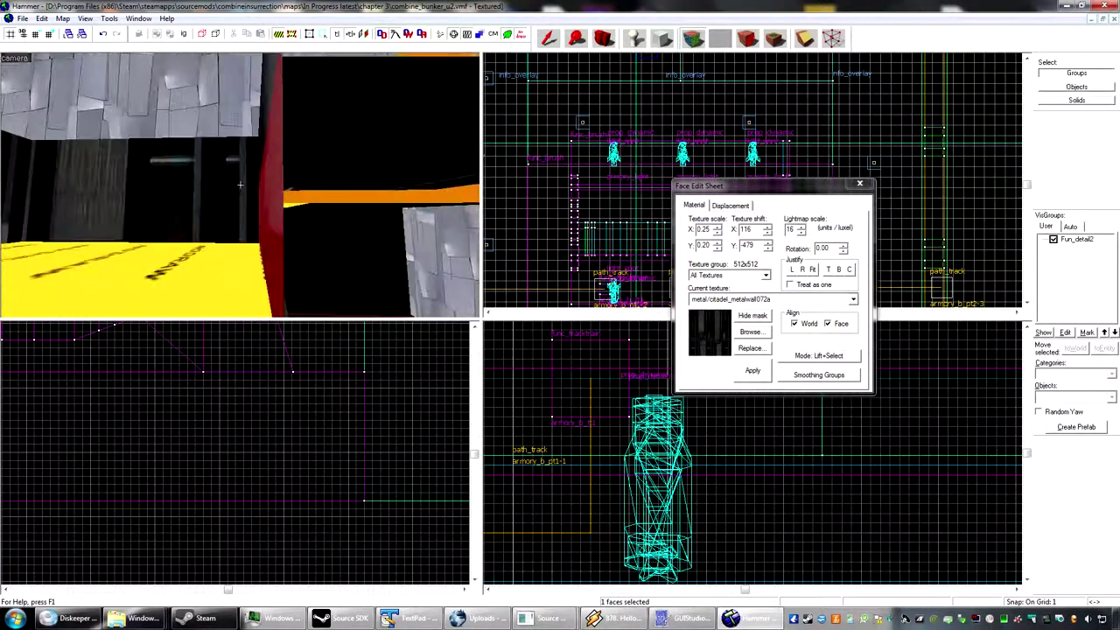
key(z)
key(s)
key(a)
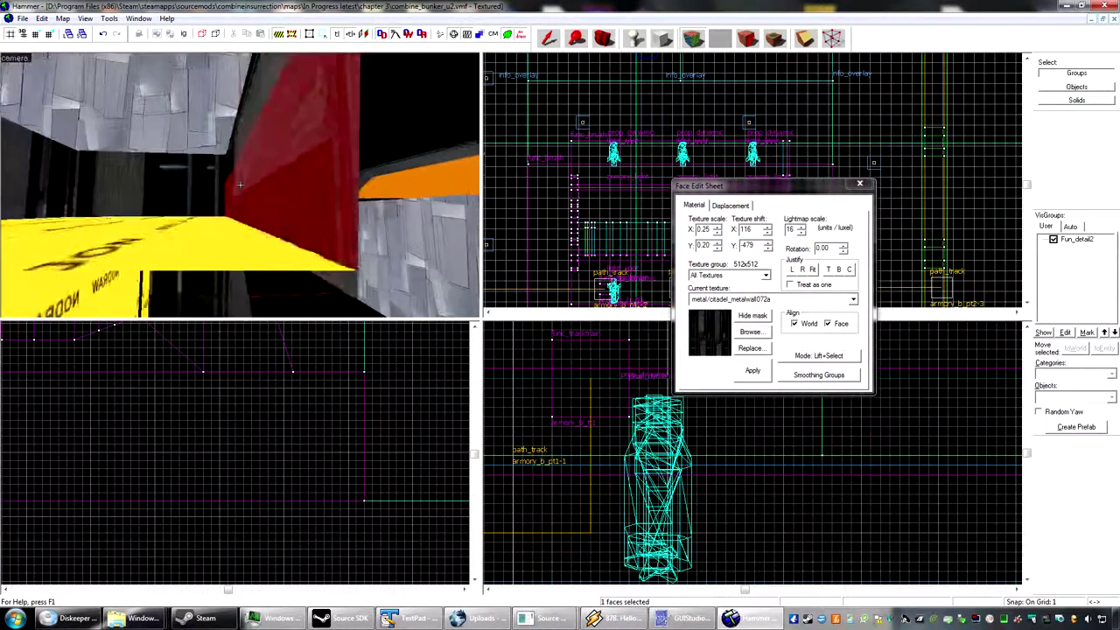
- Select armory_shelf and temporarily cut it to expose the solid hidden behind its long inner wall
click(548, 41)
click(306, 175)
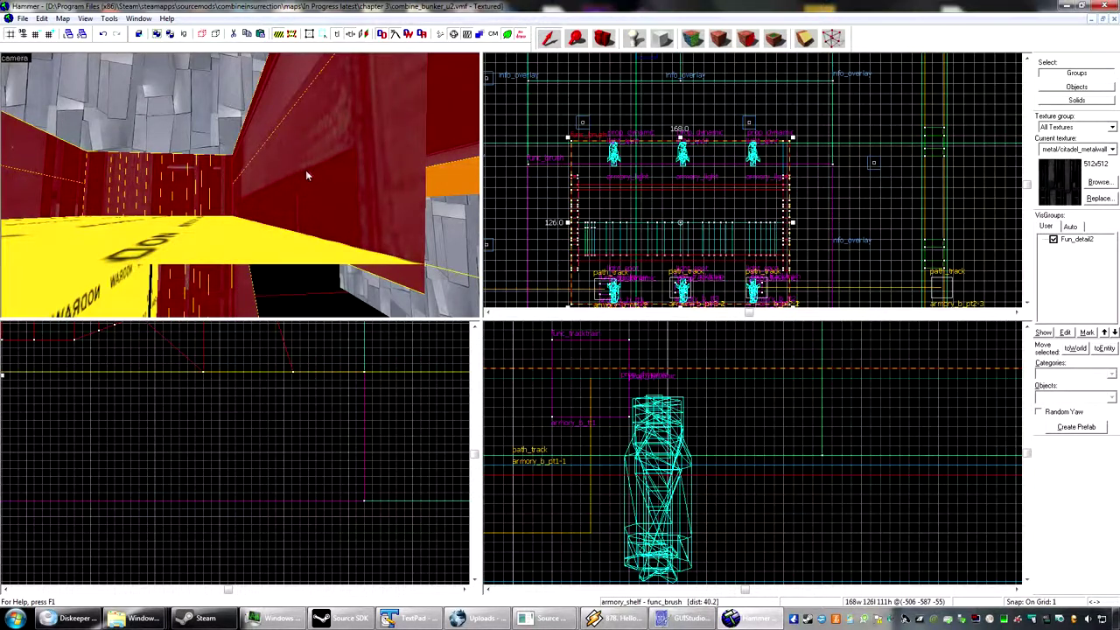
key(z)
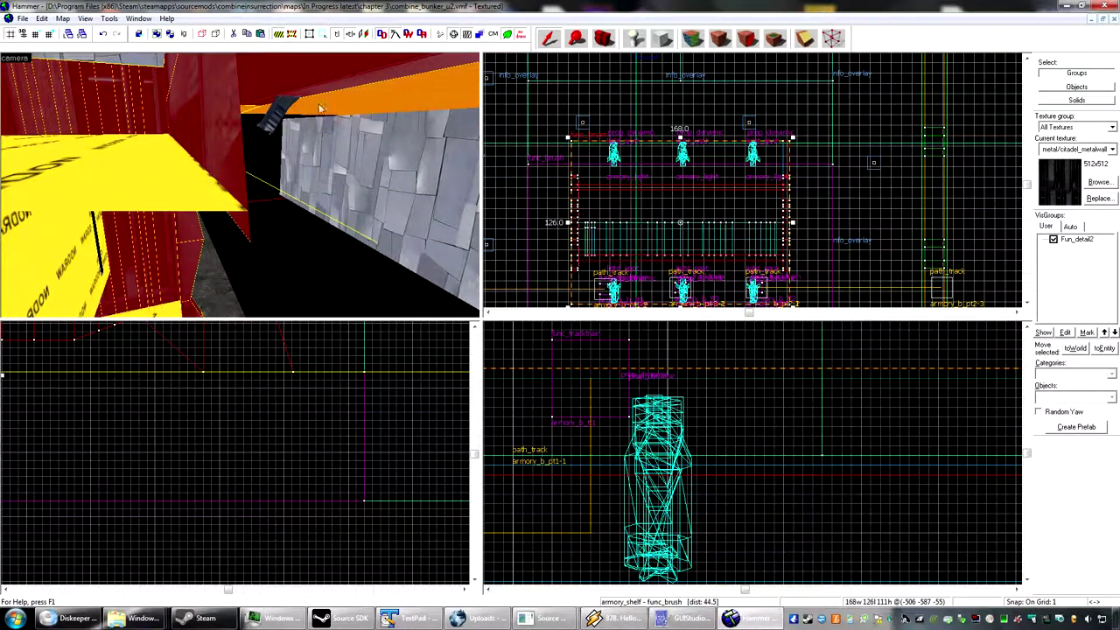
click(233, 35)
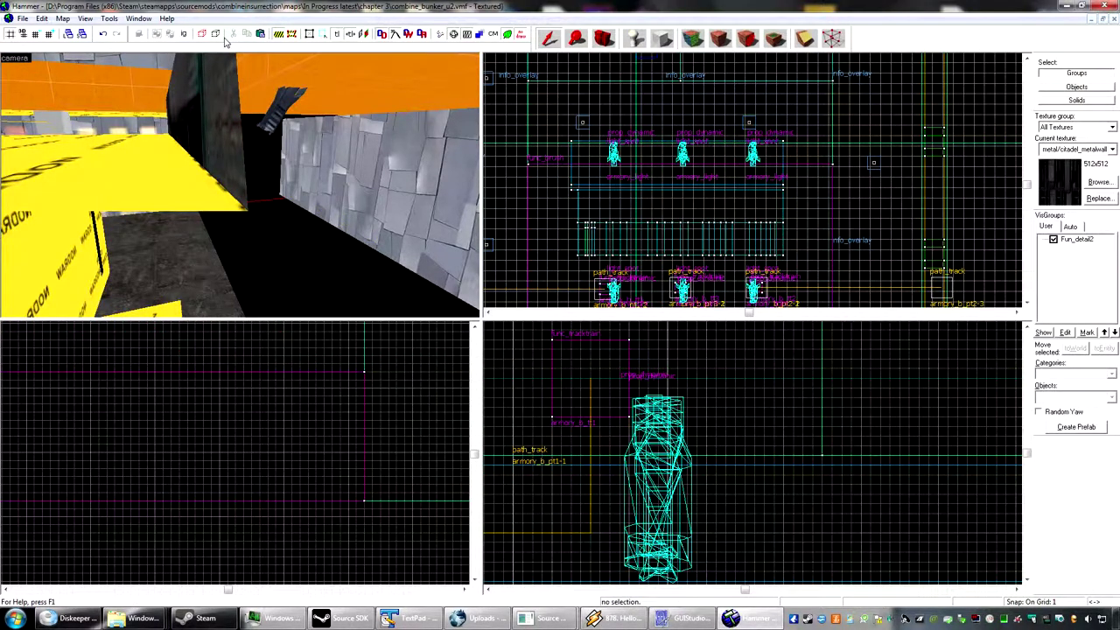
key(ctrl+z)
click(233, 35)
key(z)
key(z)
- Delete the long six-faced solid overlapping the shelf's inner wall and bring armory_shelf back
click(243, 195)
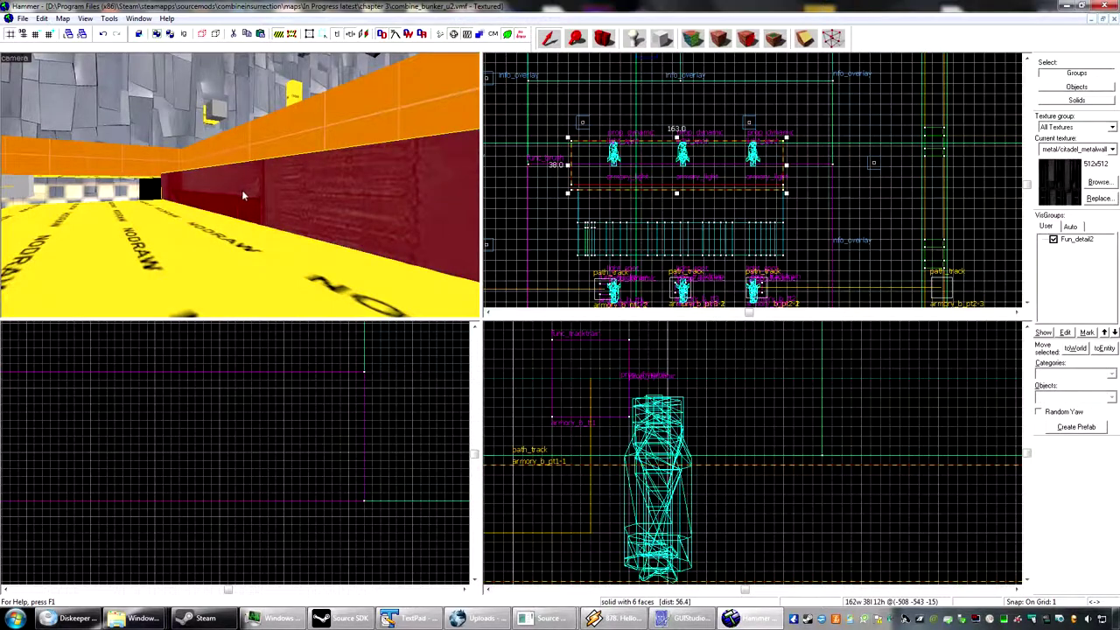
key(ctrl+z)
key(ctrl+z)
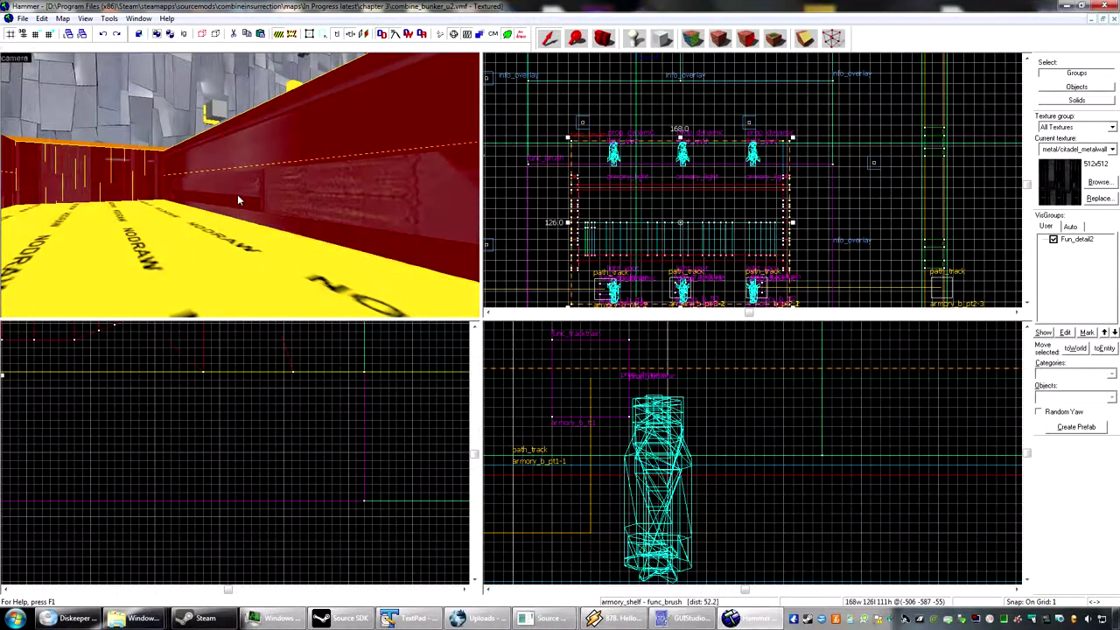
click(246, 182)
key(ctrl+x)
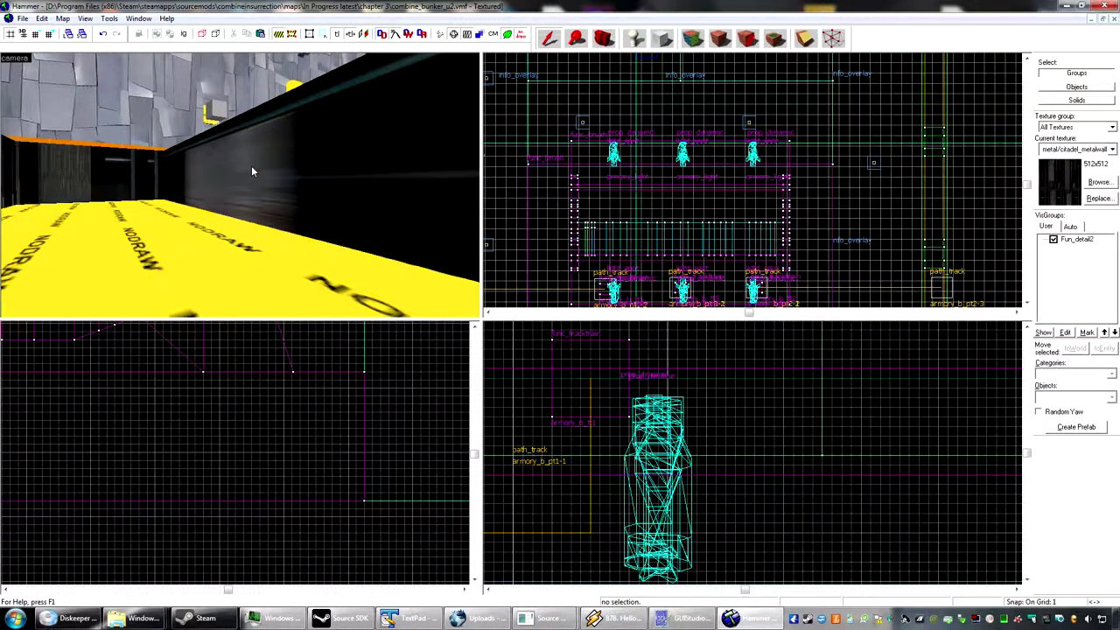
- Examine the shelf inside its orange-edged floor opening from beneath, from above and along both sides of the nodraw surface
key(z)
key(w)
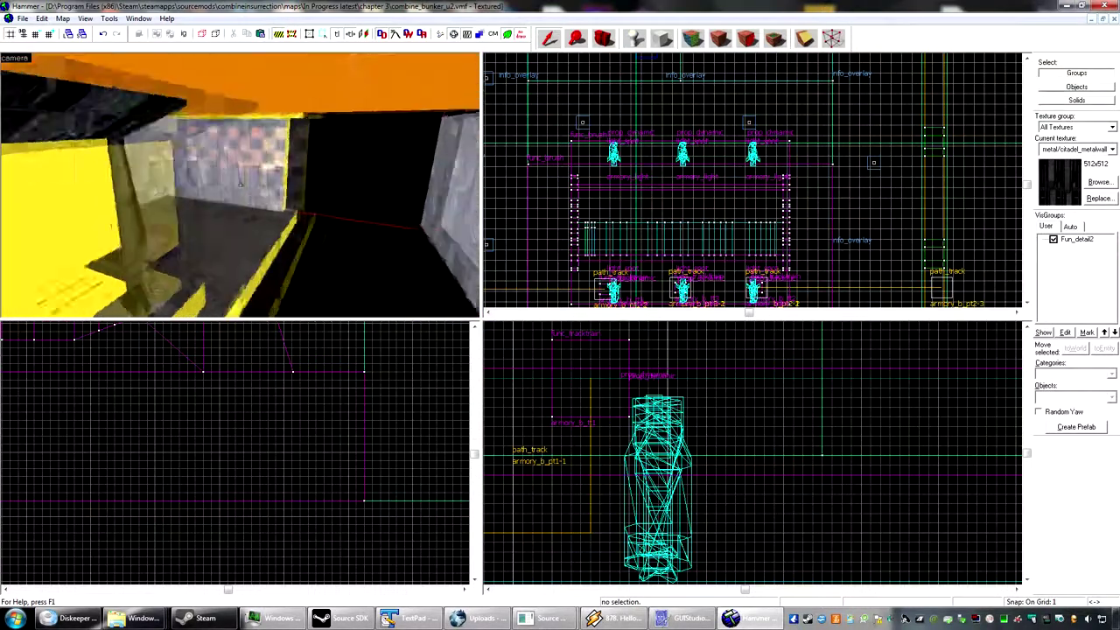
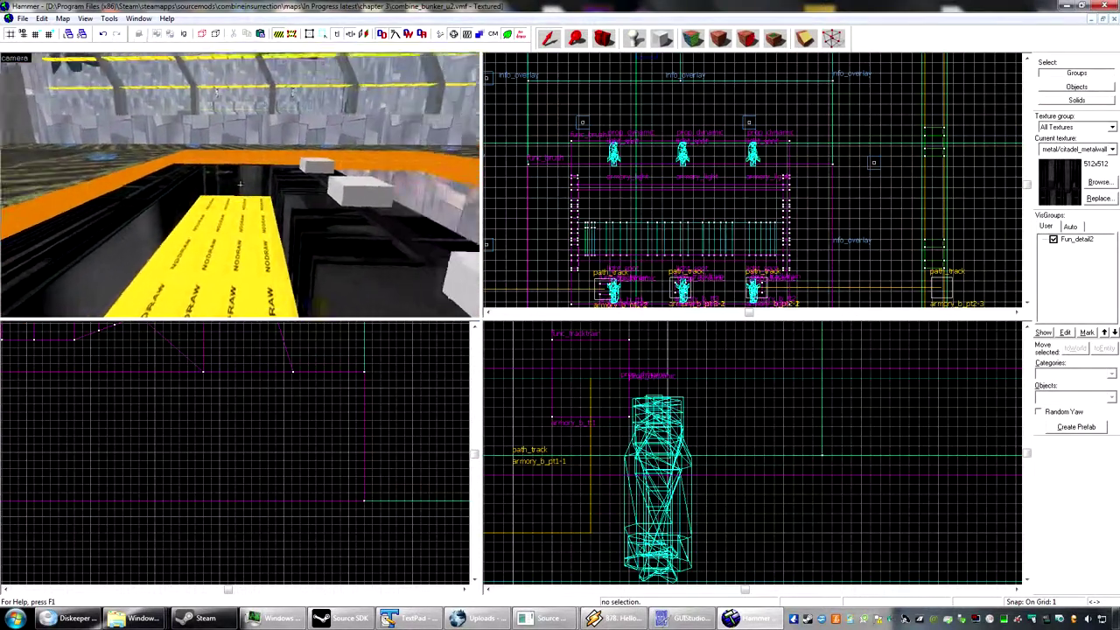
key(w)
key(w)
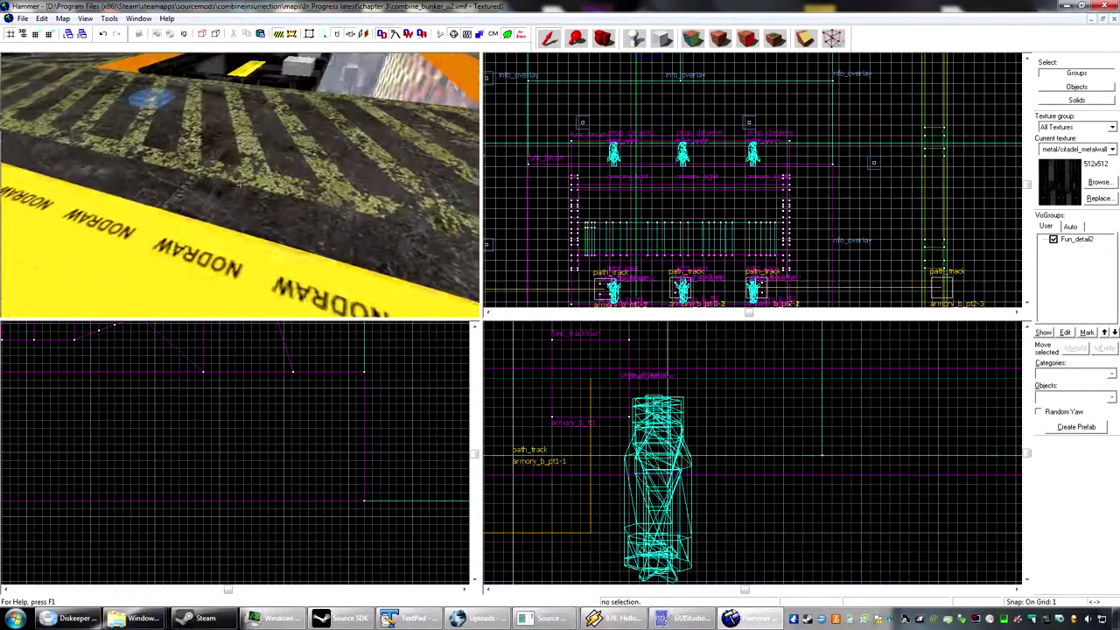
key(a)
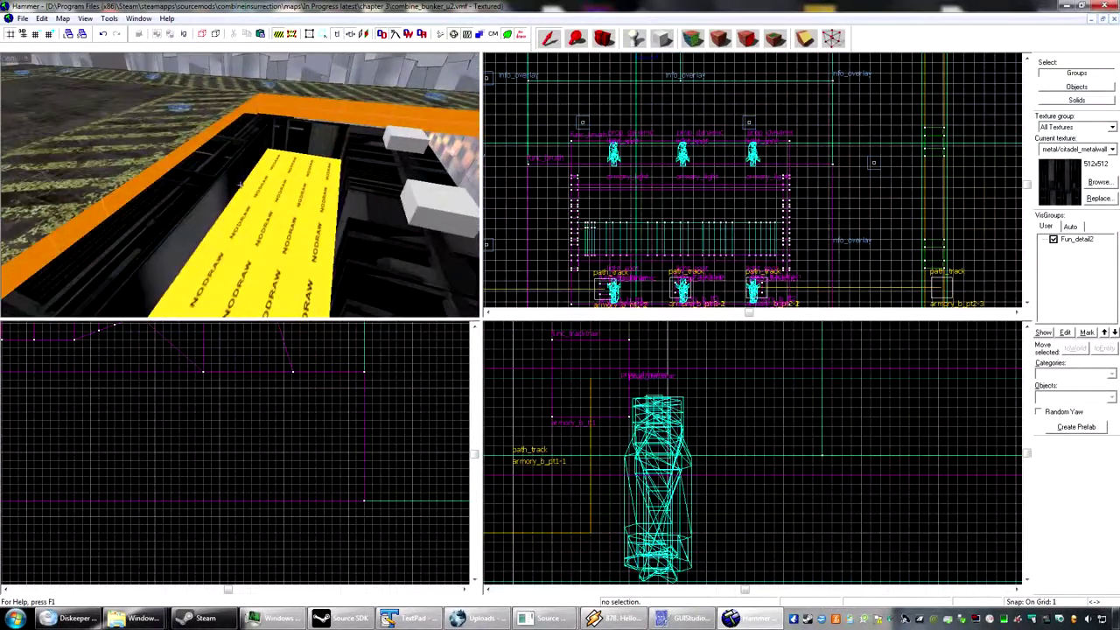
key(w)
key(s)
key(z)
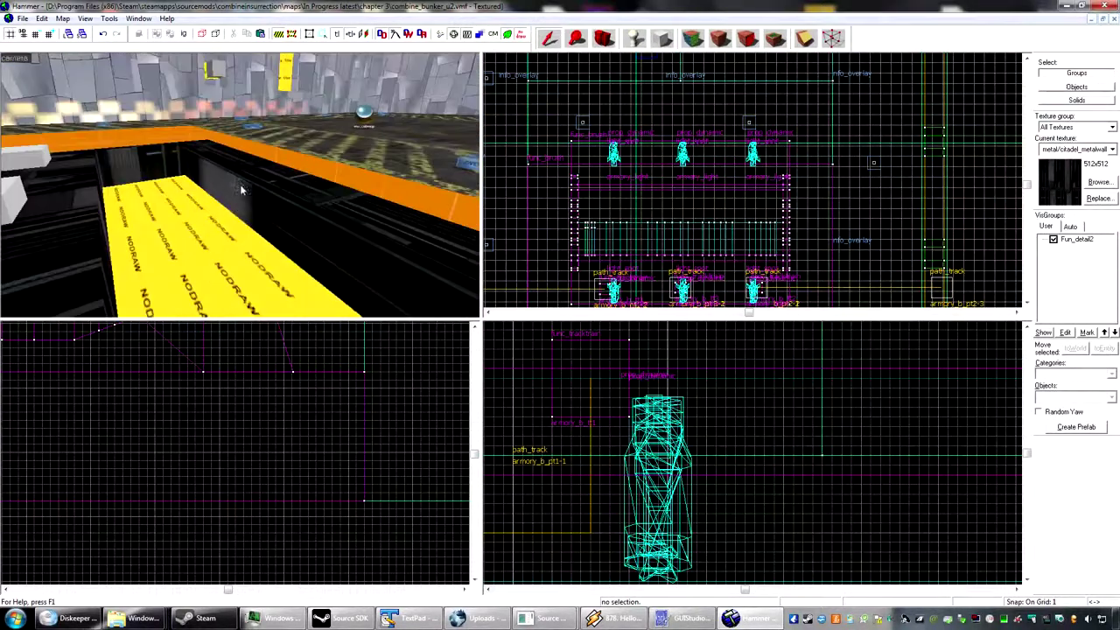
- Select the shelf's long top face beside the floor edge for face editing and inspect its texture along the full length
click(665, 39)
click(292, 222)
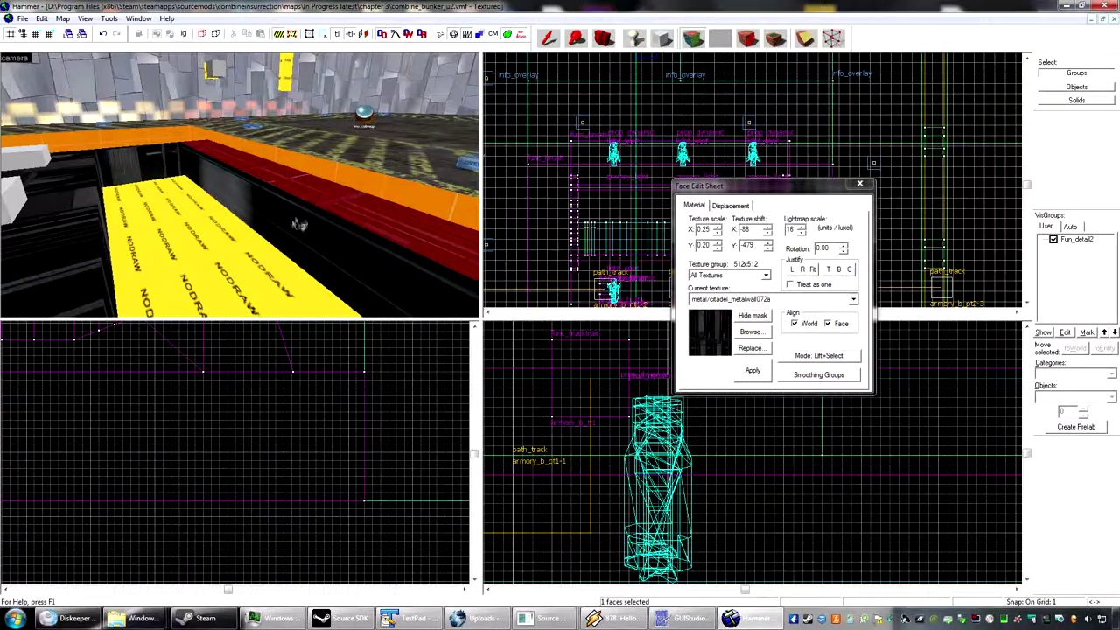
key(z)
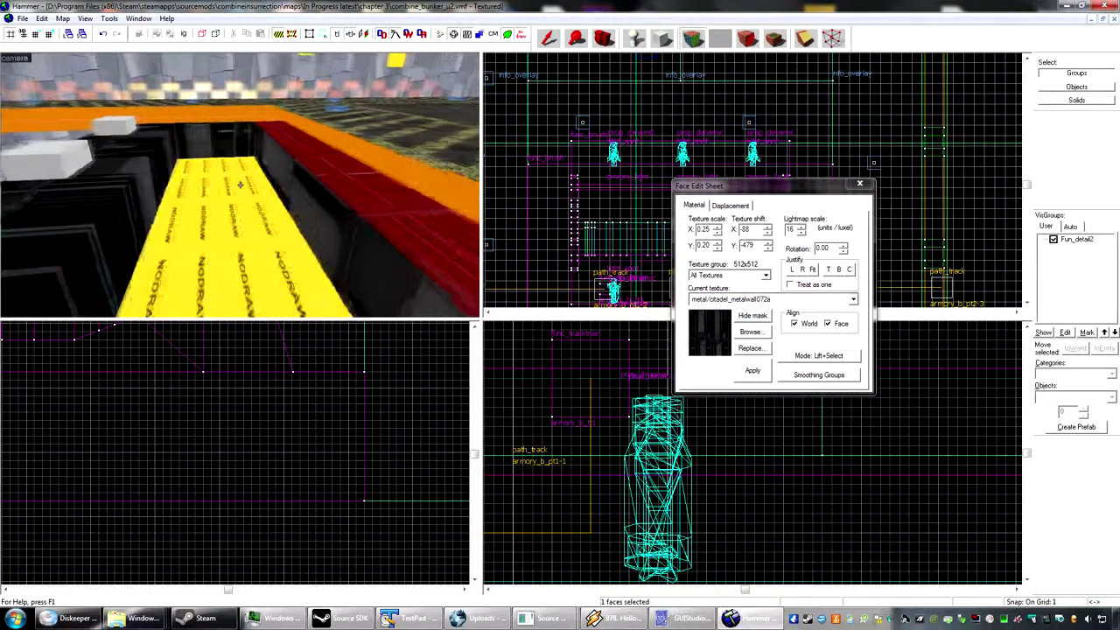
key(w)
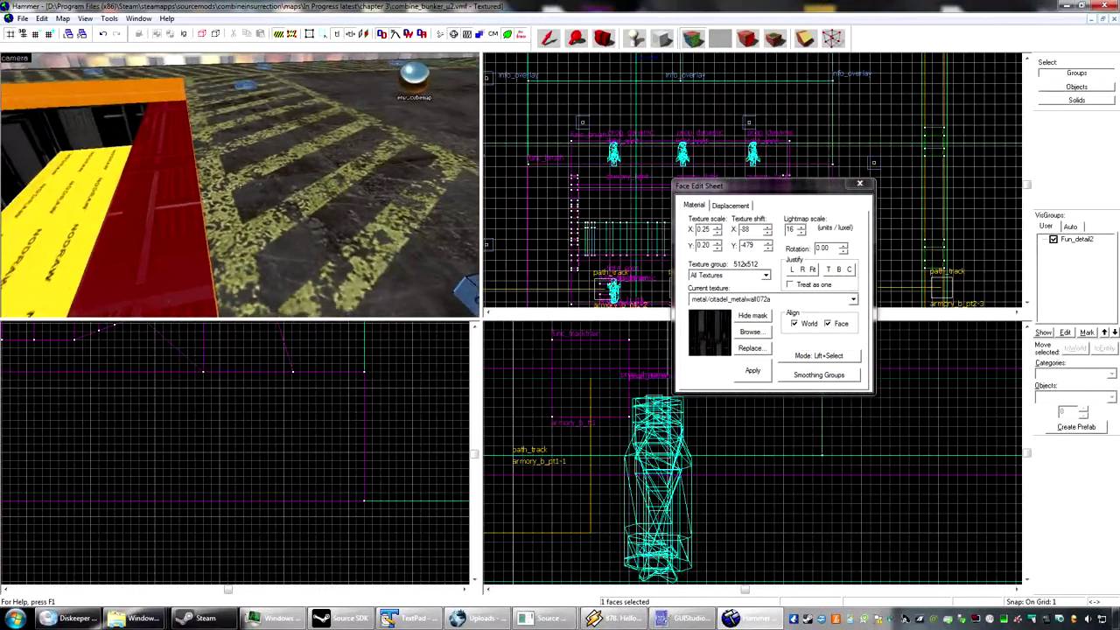
key(s)
key(z)
- Select the shelf's long inner side face above the nodraw surface and look along it toward the end corner
click(242, 219)
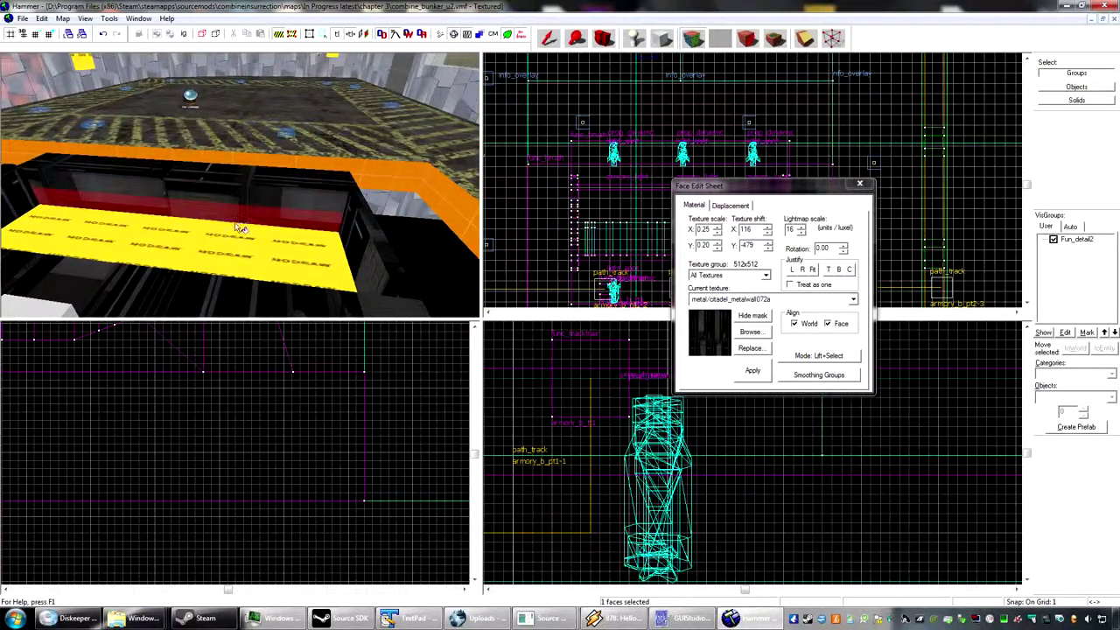
key(z)
key(a)
key(w)
key(z)
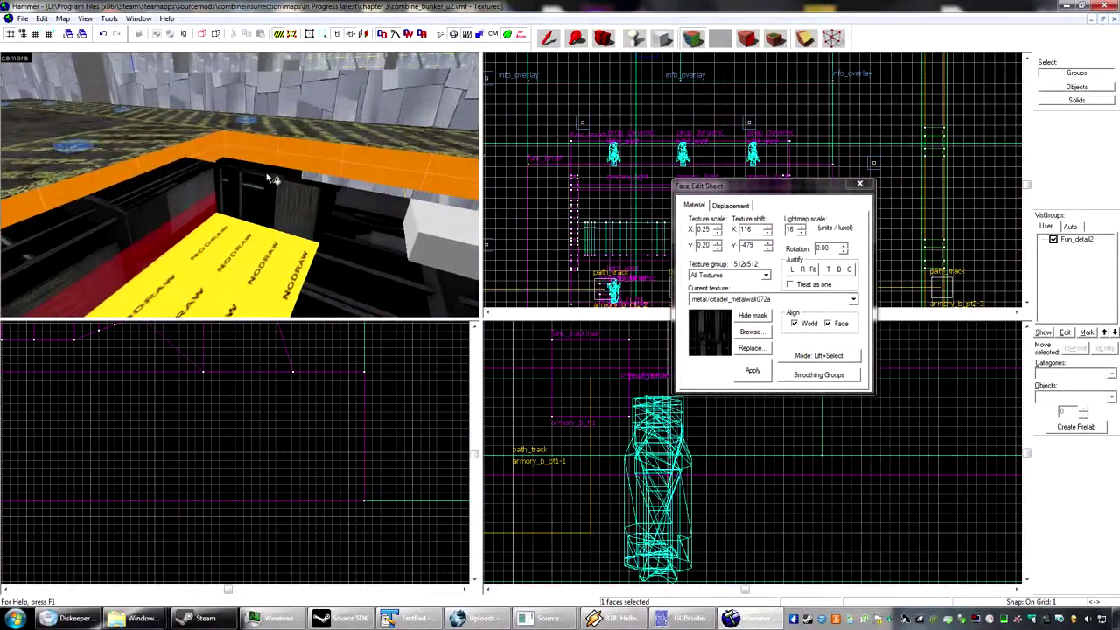
- Lift the metal/citadel_metalwall072a texture from the shelf's end faces and apply it to the narrow strips beside the corner
click(266, 174)
key(z)
key(w)
key(z)
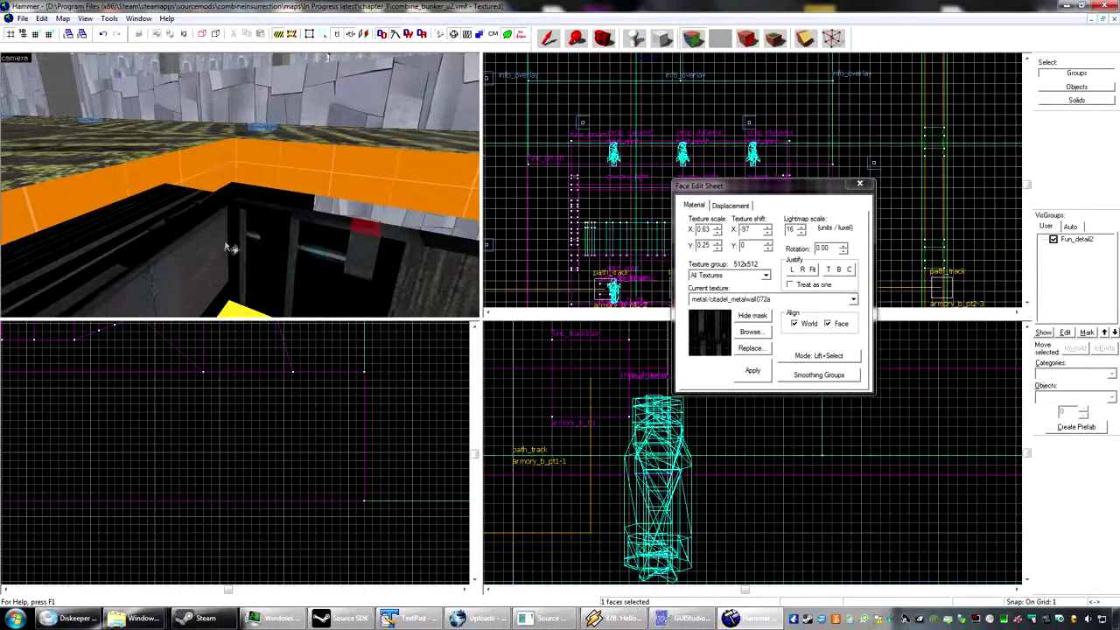
click(226, 244)
right_click(232, 235)
click(245, 242)
right_click(273, 250)
click(303, 267)
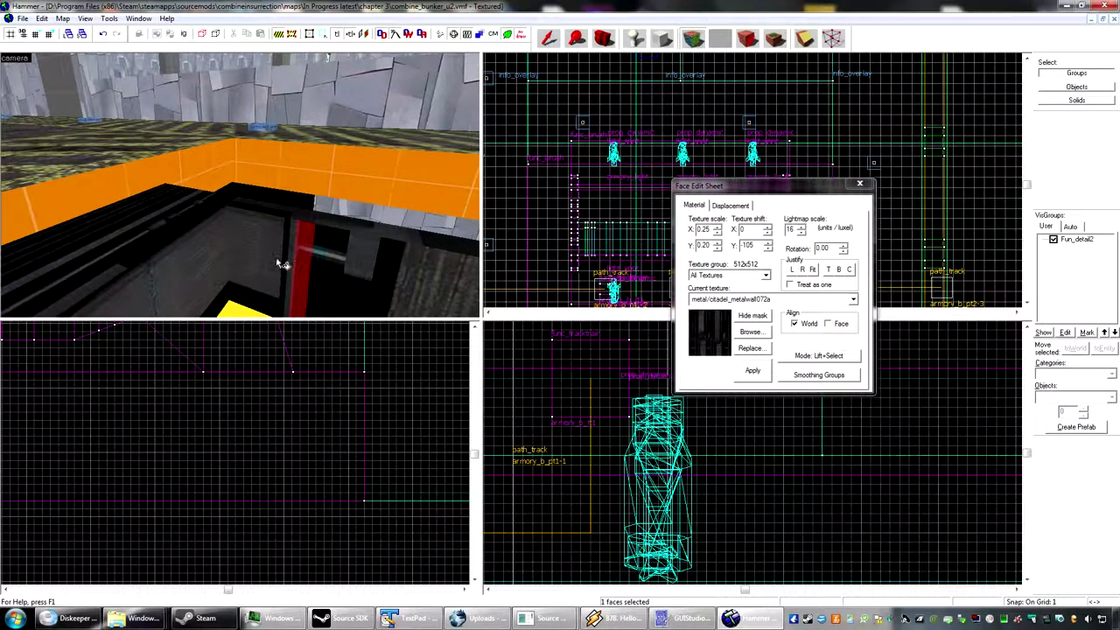
- Carry the lifted metal/citadel_metalwall072a texture onto the next strips of the shelf's end panel
click(282, 263)
right_click(319, 266)
right_click(344, 270)
right_click(364, 269)
key(z)
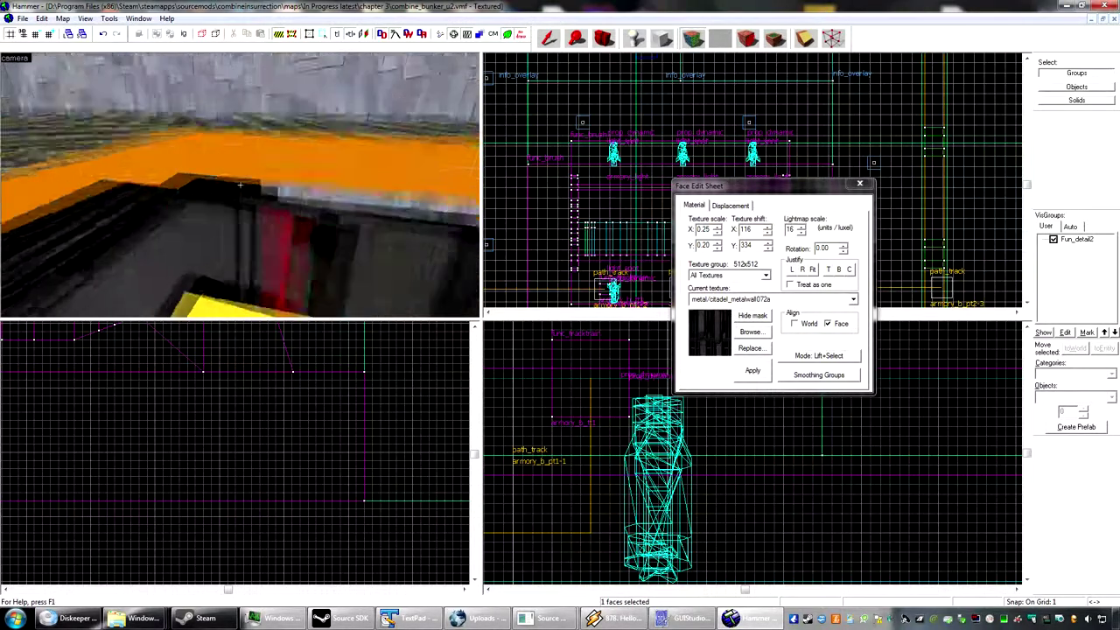
- Apply the neighbouring faces' metal texture alignment across the middle strips of the shelf's end panel
key(z)
click(235, 216)
right_click(277, 219)
click(262, 216)
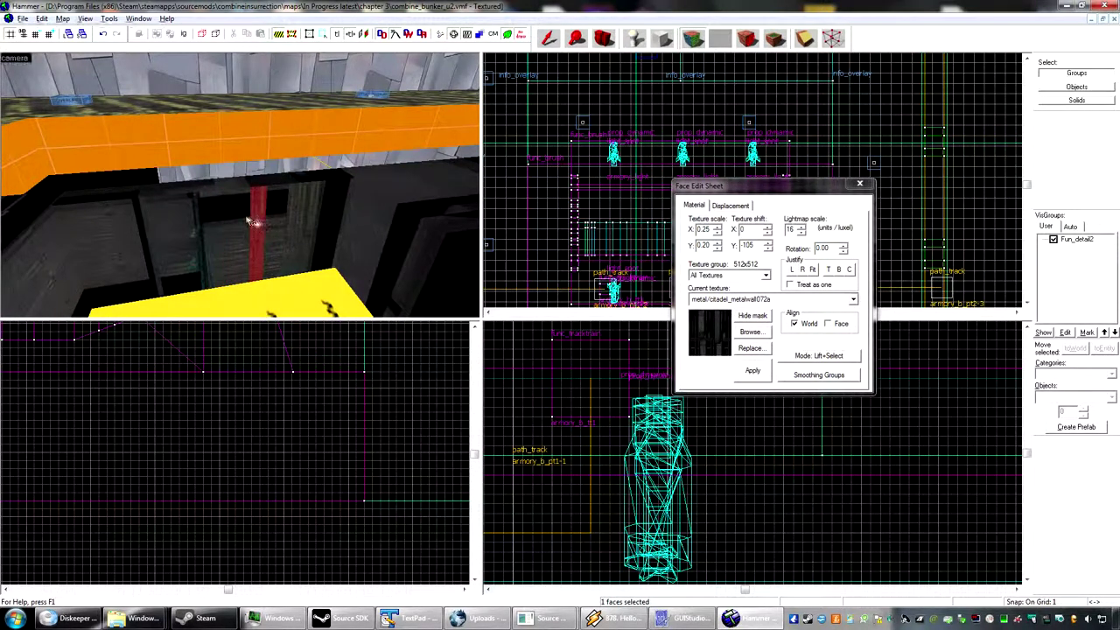
click(235, 219)
right_click(257, 217)
click(276, 217)
right_click(322, 217)
click(307, 216)
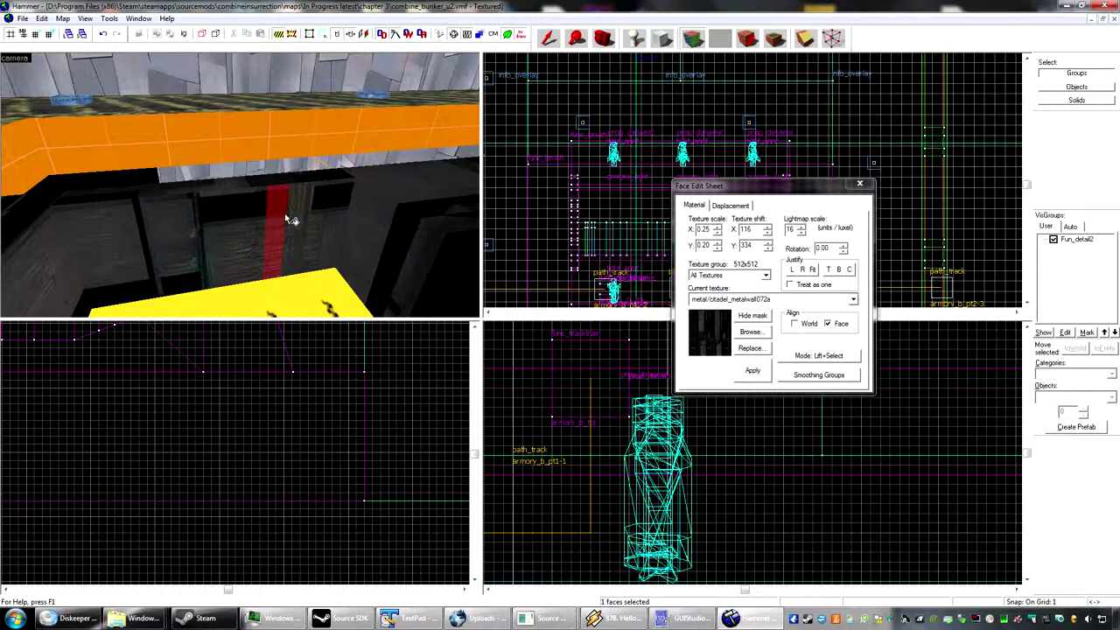
- Match the metal texture on the end panel's remaining strips and the small faces along its upper edge
drag(289, 220, 265, 198)
click(325, 211)
key(z)
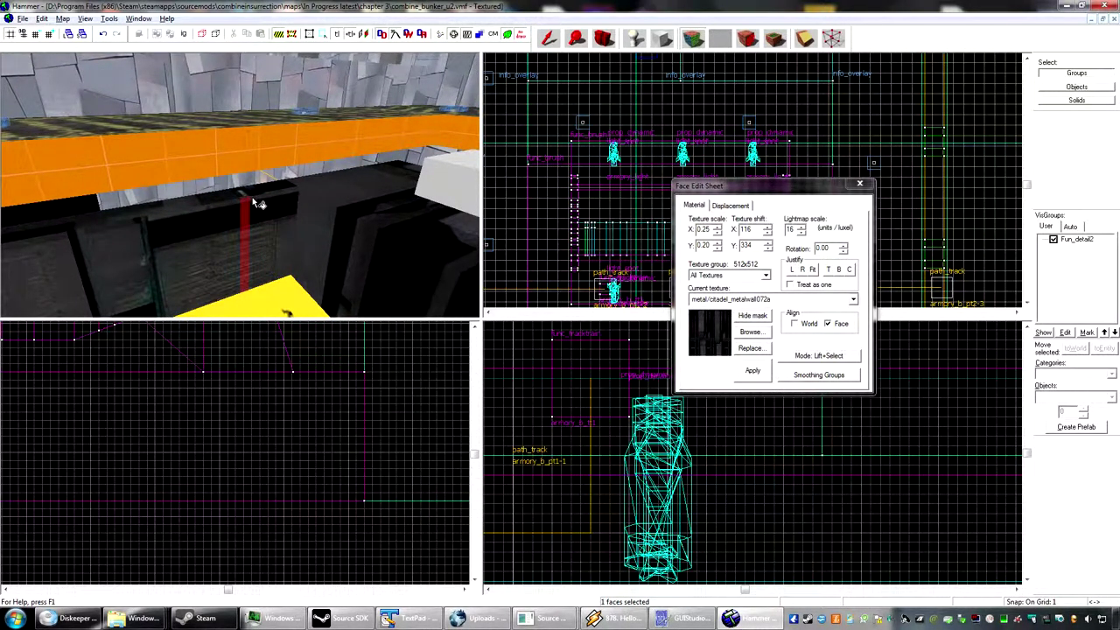
click(310, 192)
click(284, 190)
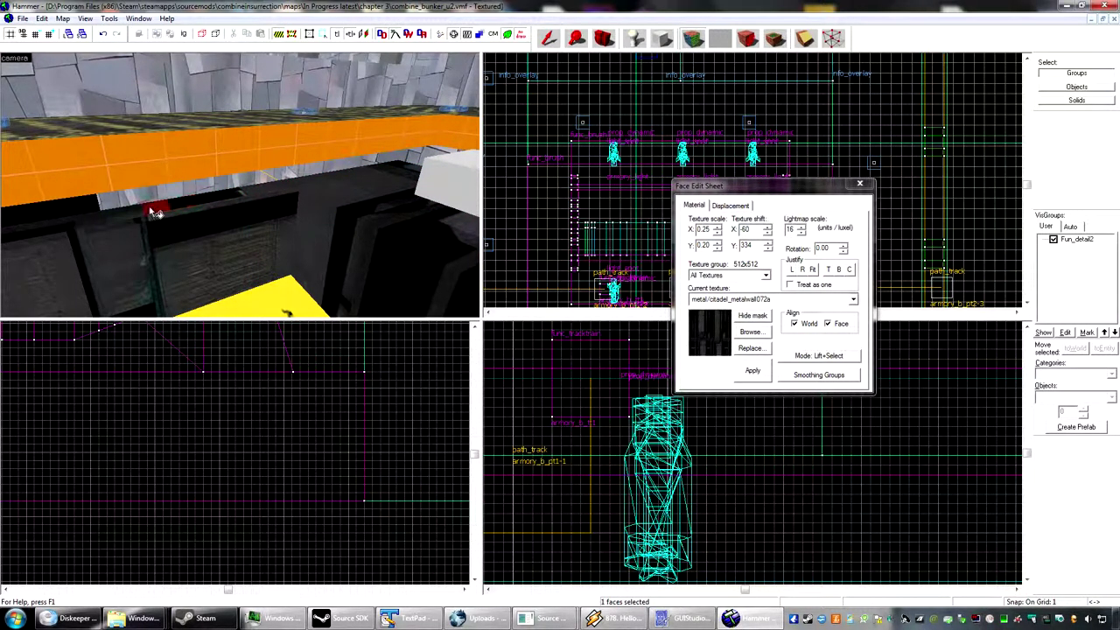
key(z)
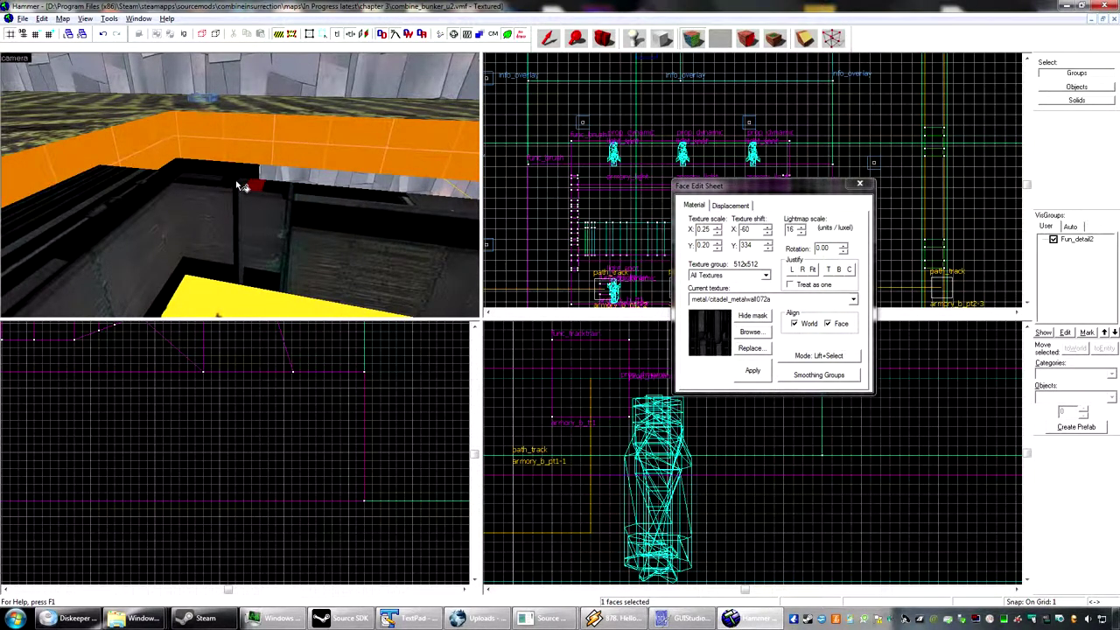
- Examine the shelf's end from below and its panel with the two dark upright bars beside the nodraw face
key(z)
key(w)
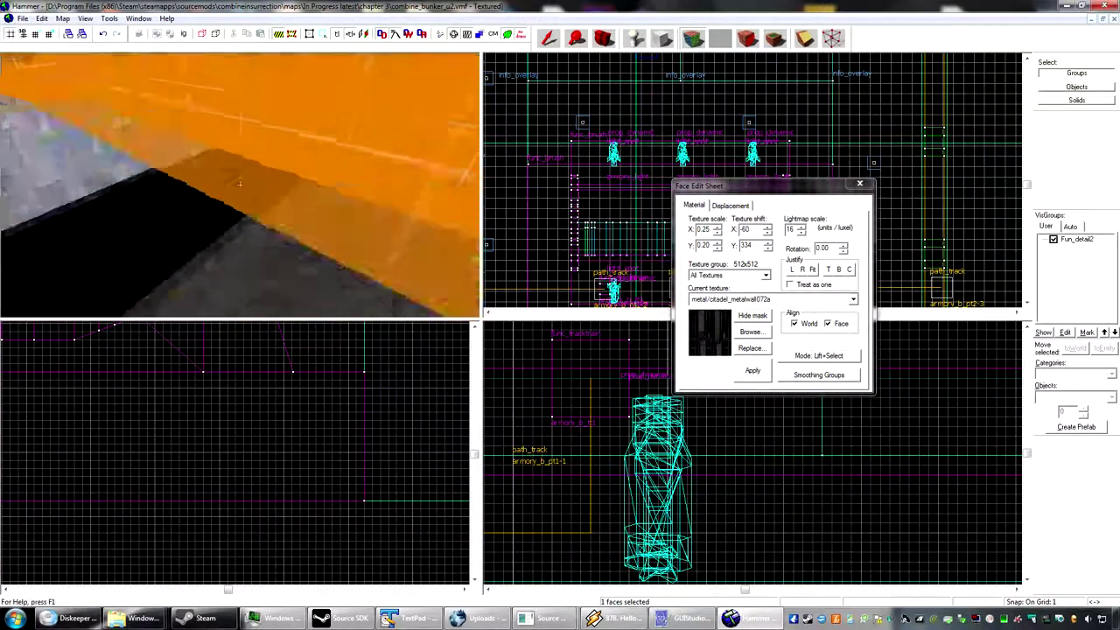
key(s)
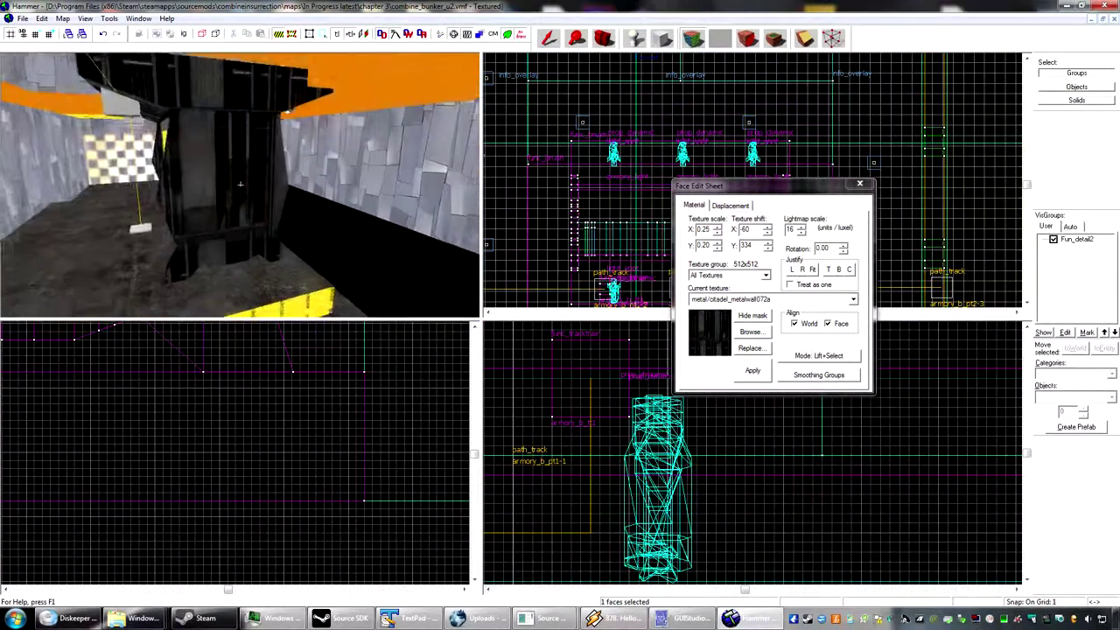
key(d)
key(w)
drag(240, 184, 244, 189)
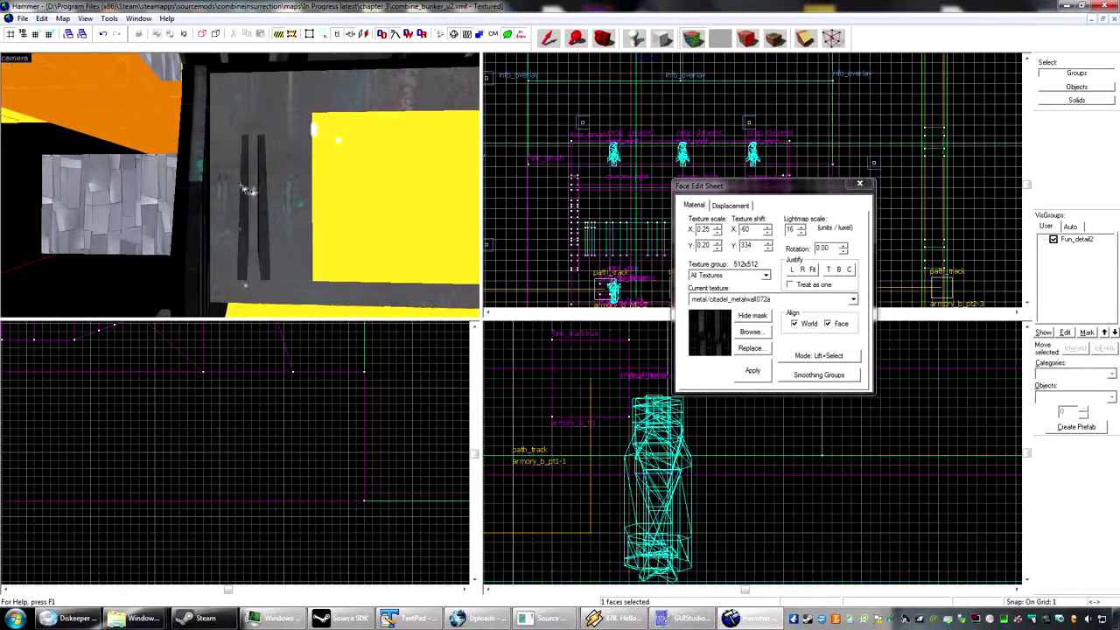
- Close the Face Edit Sheet and place a weapon_shotgun entity on the shelf panel with the two upright bars
click(859, 184)
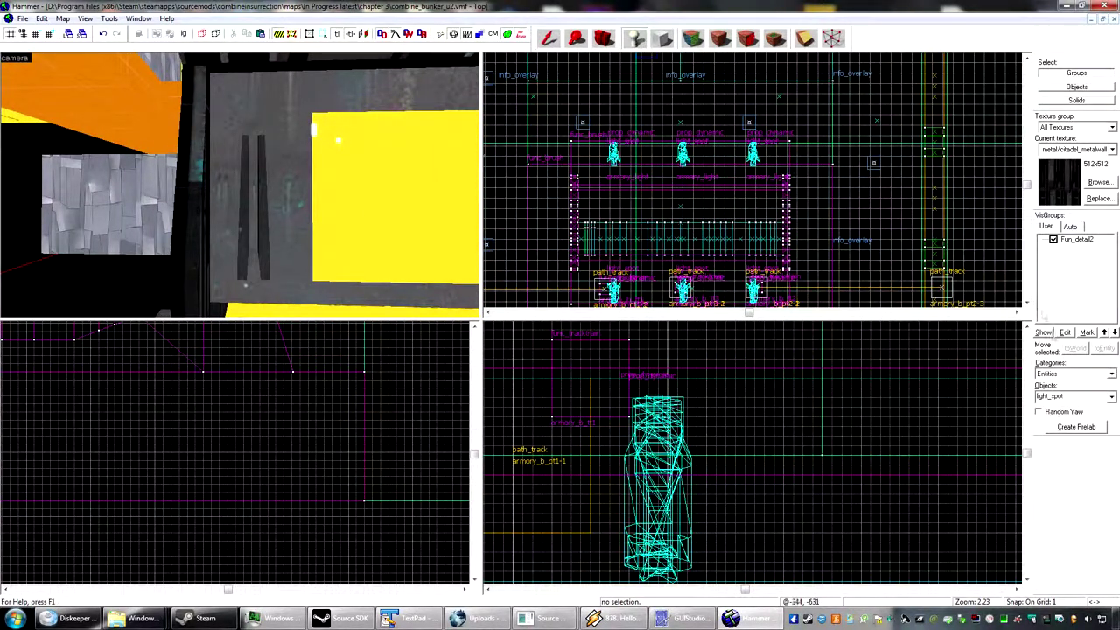
text(weapon_)
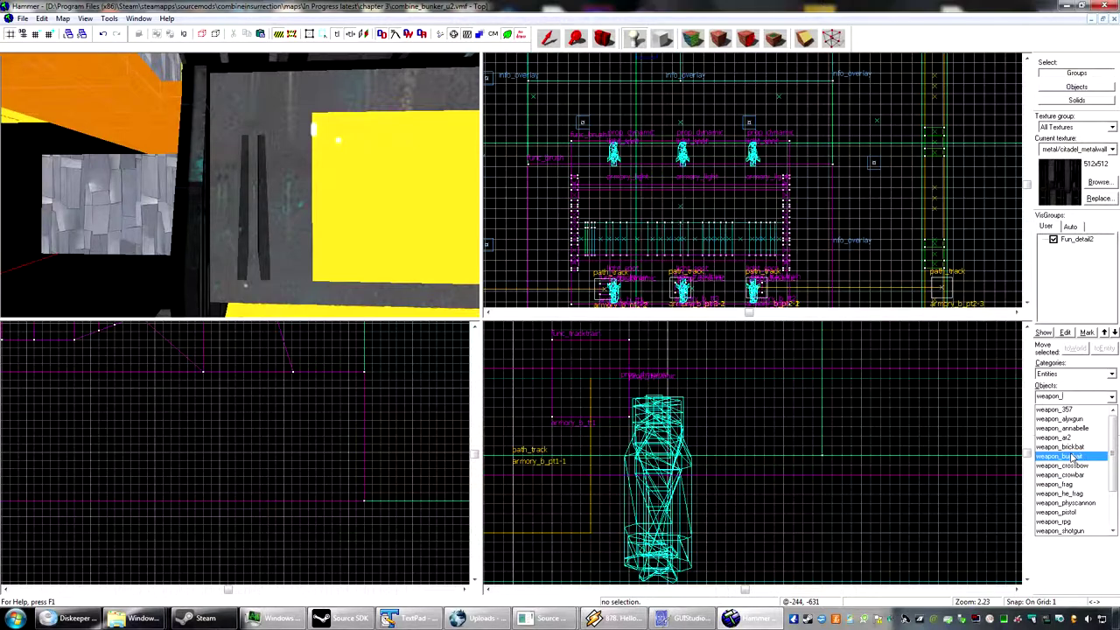
scroll(1065, 495, down, 2)
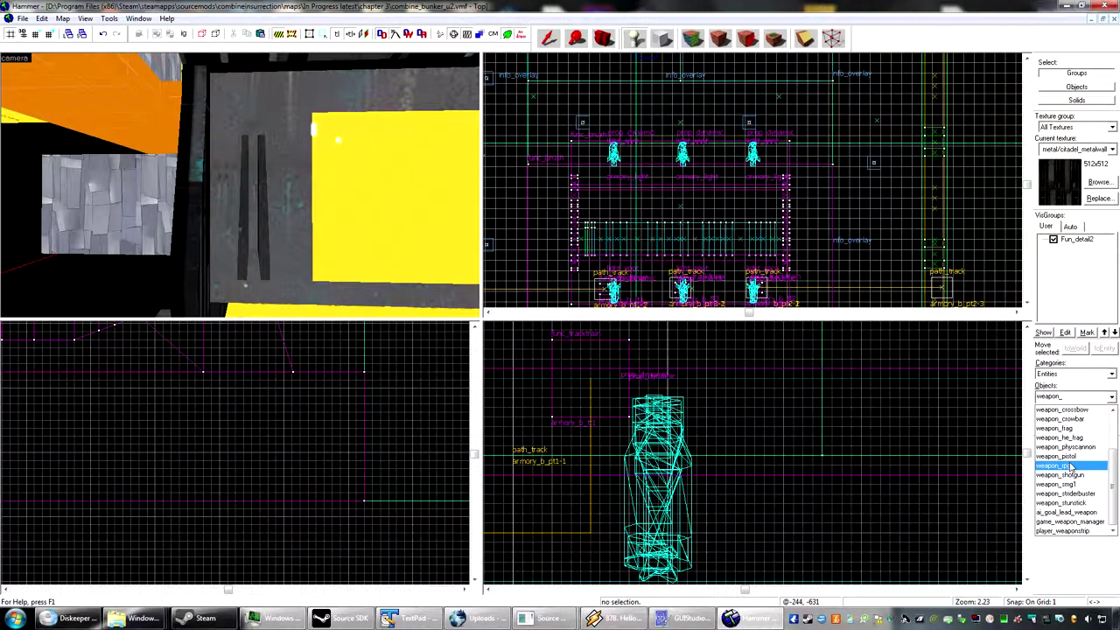
click(1072, 456)
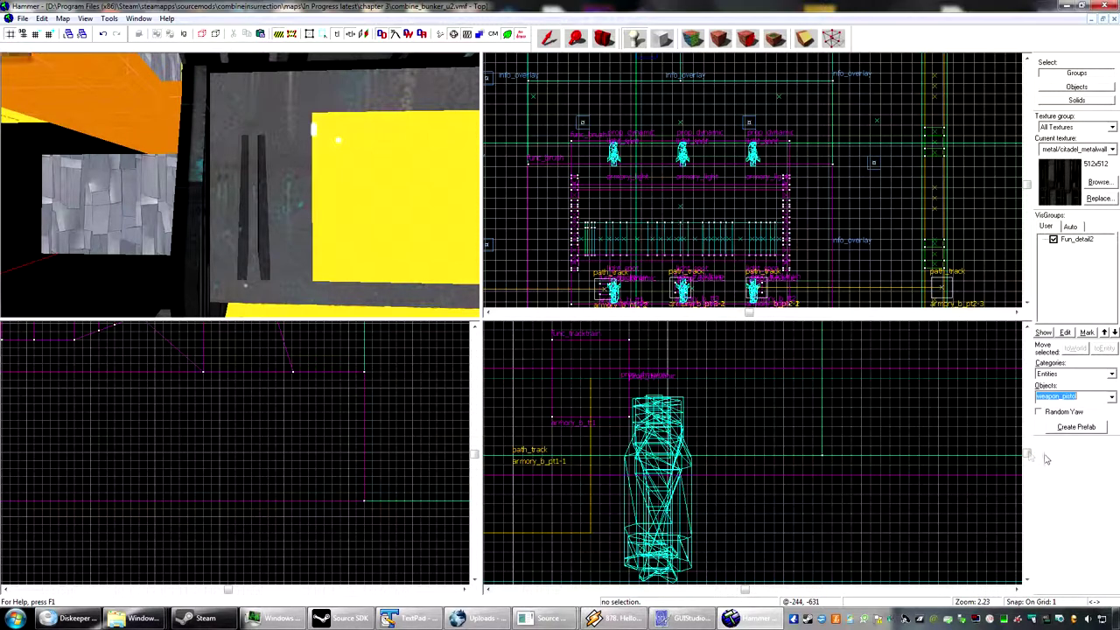
click(1112, 397)
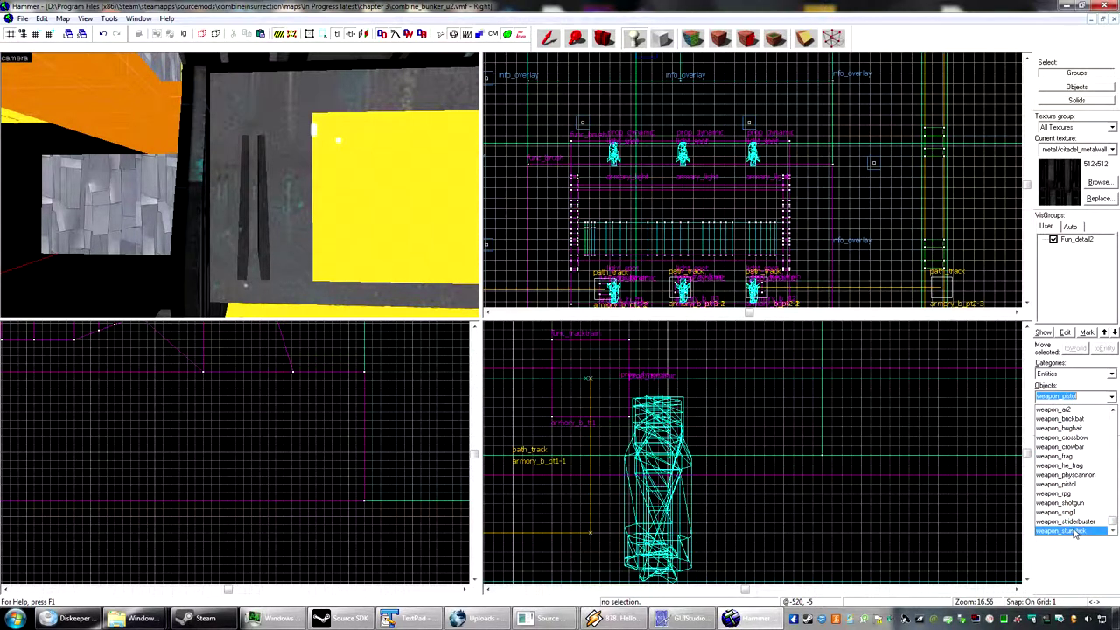
click(1069, 504)
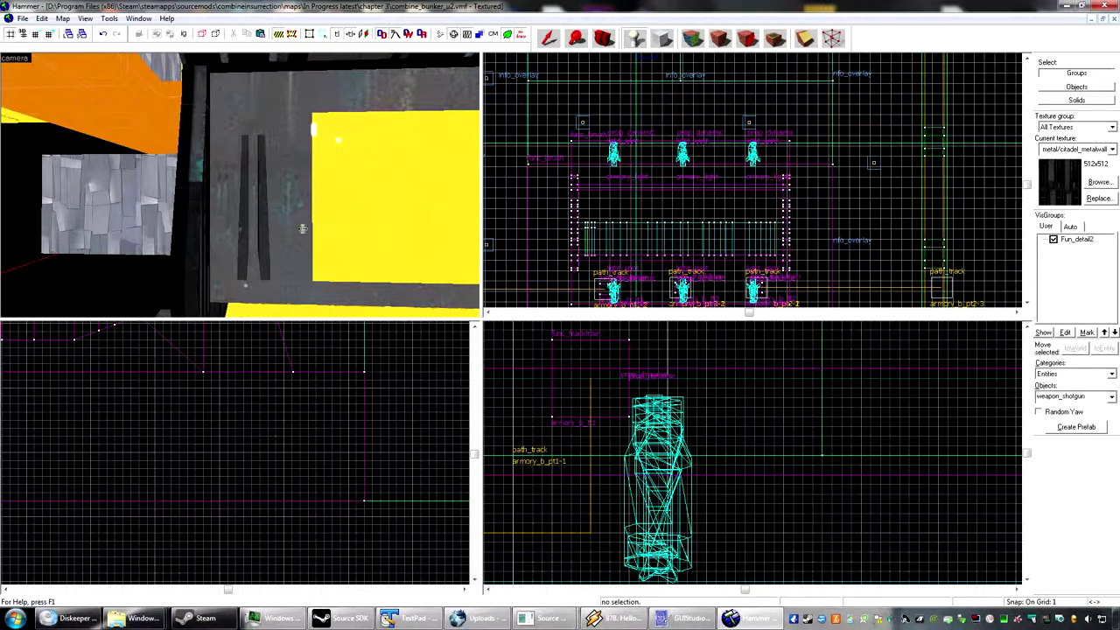
click(302, 228)
click(551, 41)
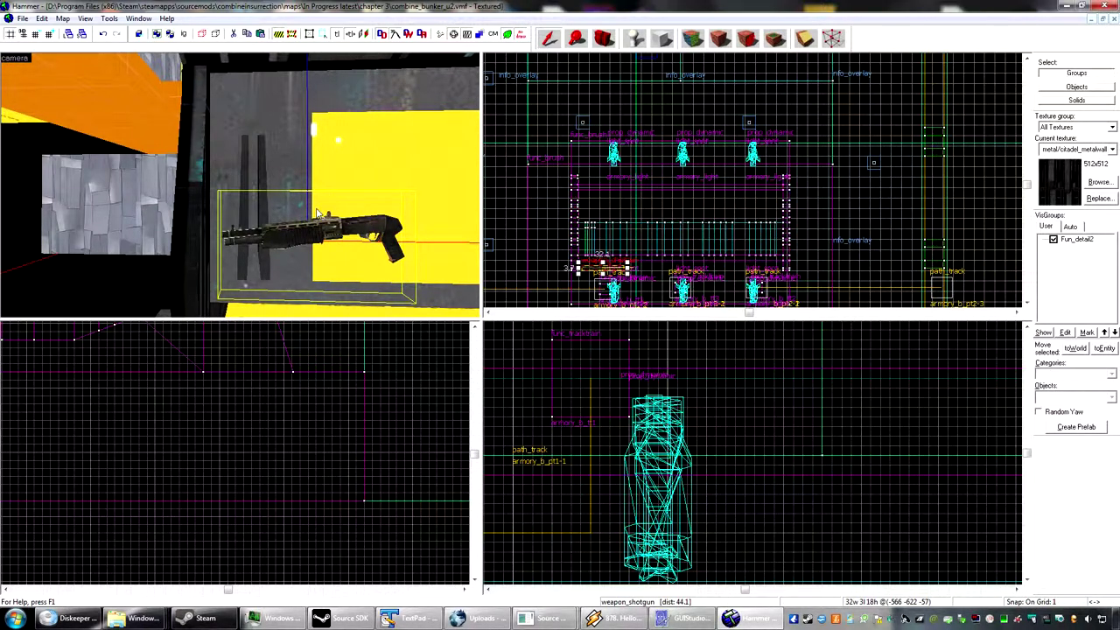
- Rotate the shotgun 90 degrees with the Transformation tool so it stands upright beside the two dark bars
click(278, 209)
key(z)
key(a)
key(z)
click(329, 236)
key(z)
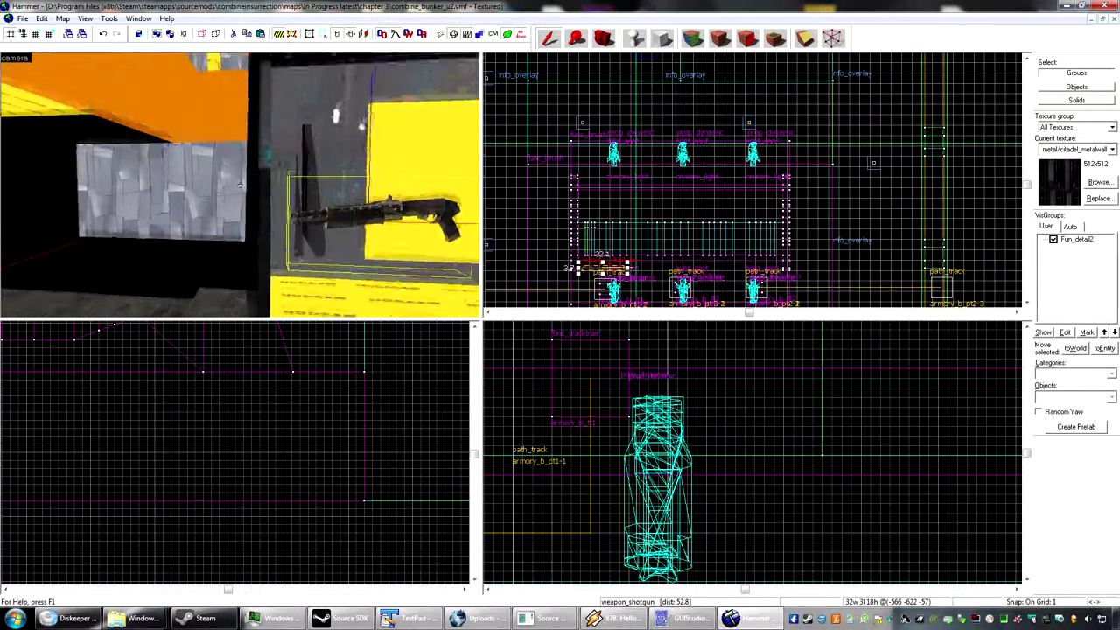
key(s)
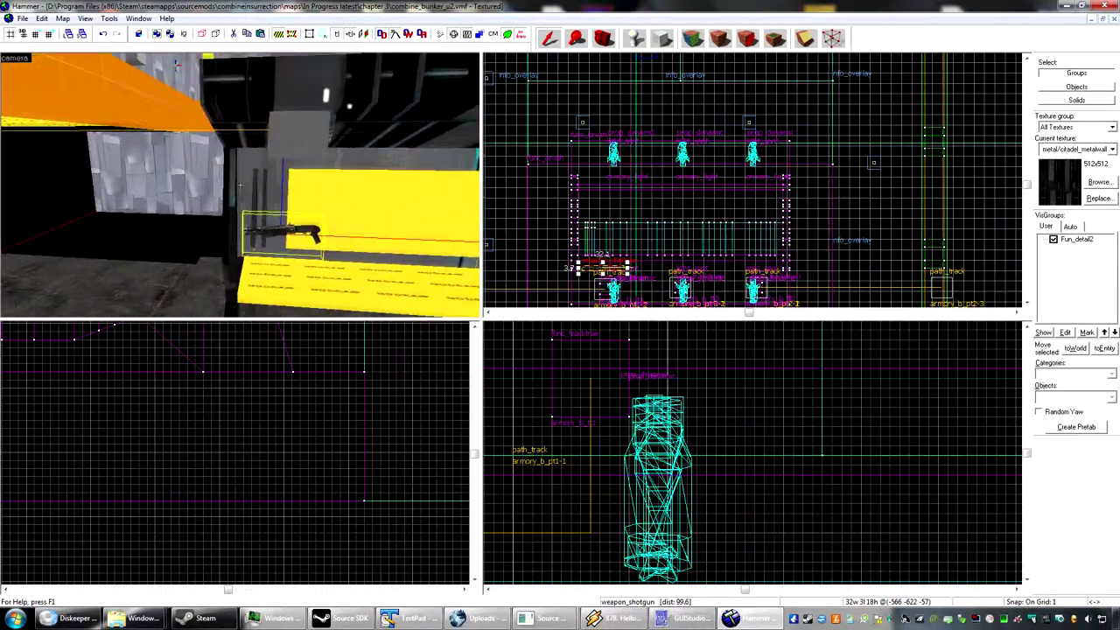
key(w)
drag(239, 184, 240, 185)
scroll(769, 151, up, 8)
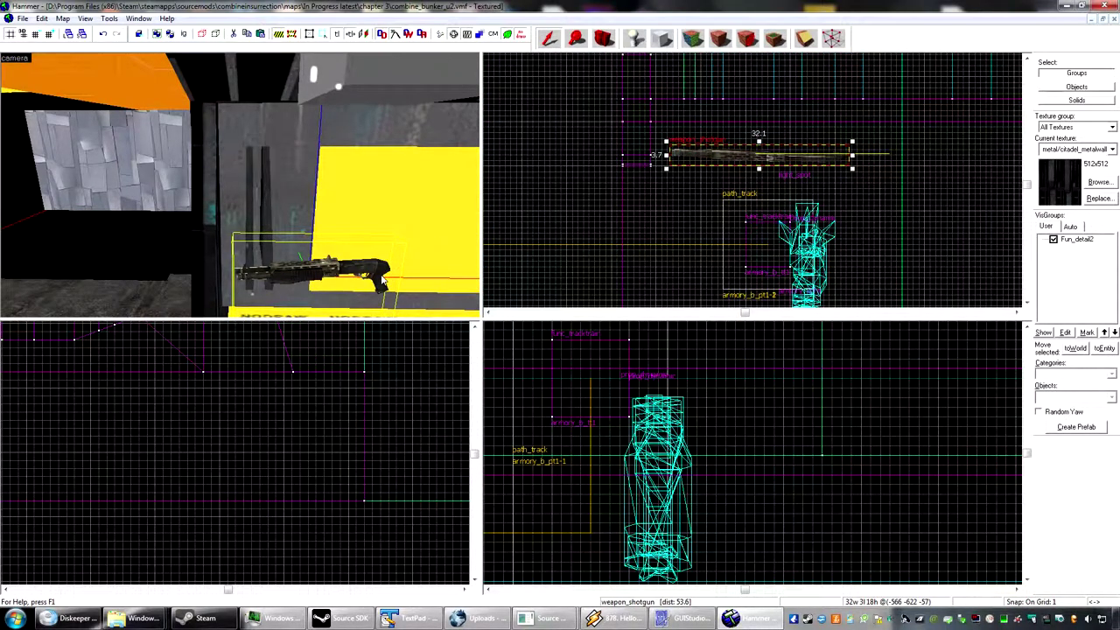
key(ctrl+m)
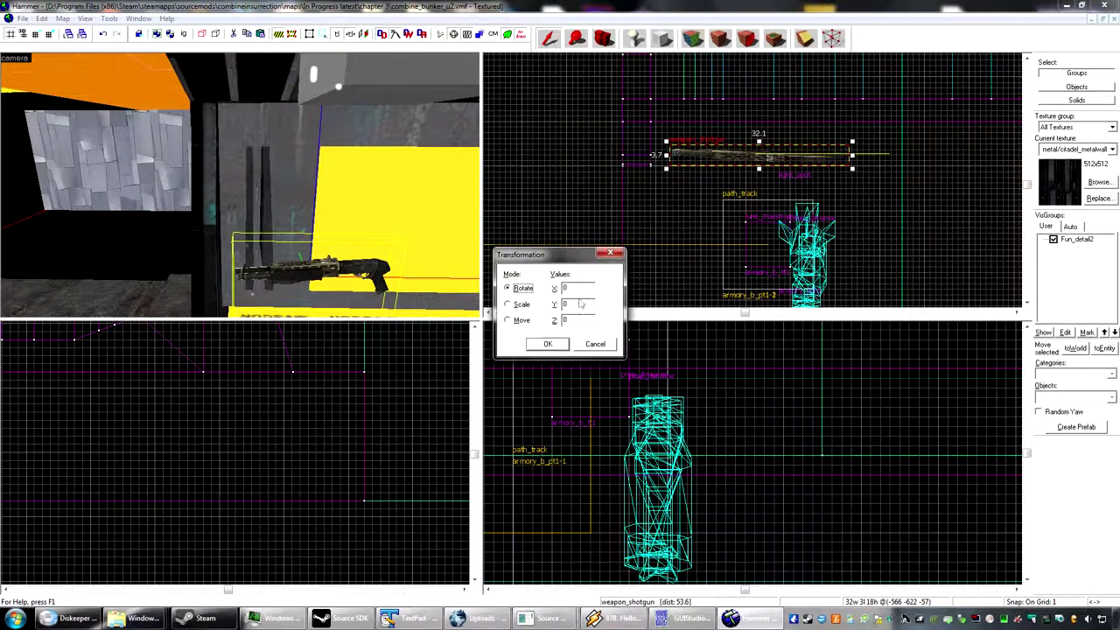
text(90)
click(548, 344)
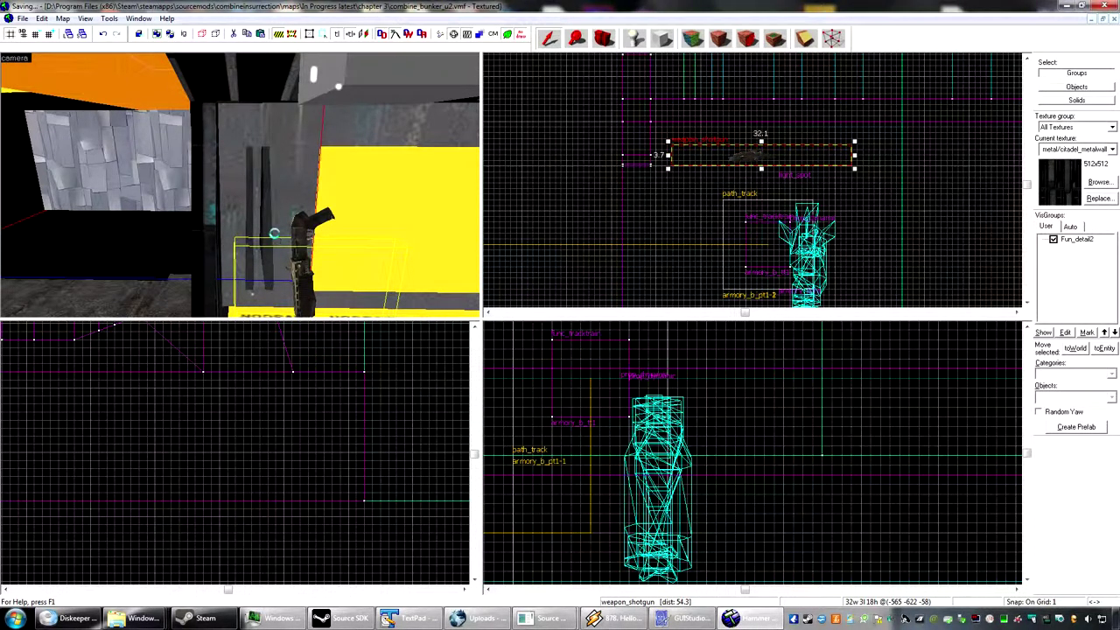
- Try to move the shotgun by 180 in Y and 90 in Z, and undo the move
key(ctrl+m)
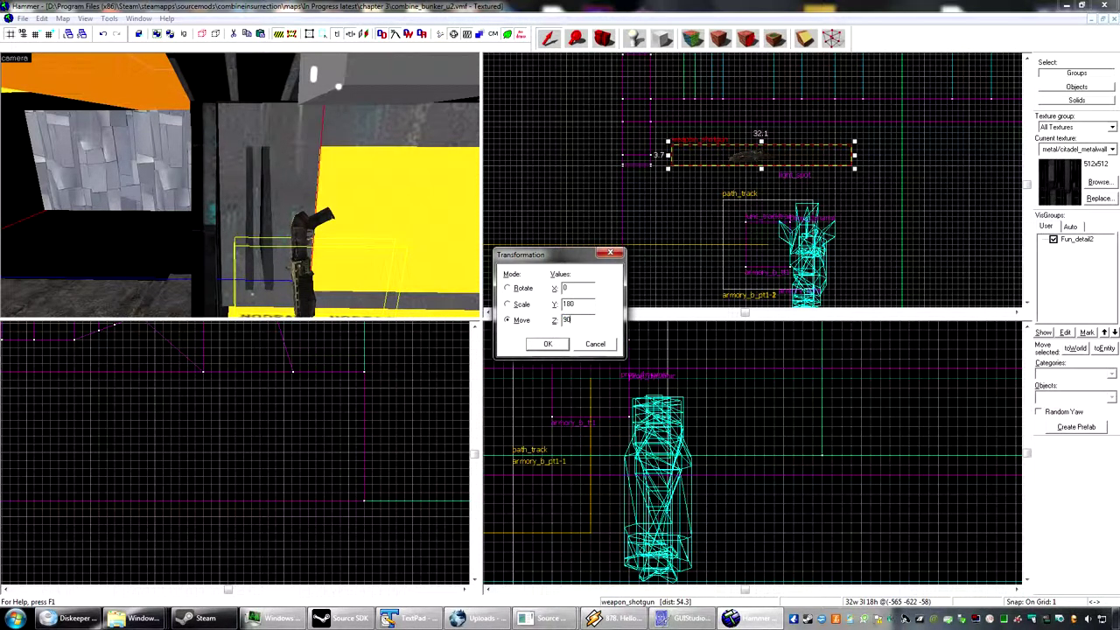
click(549, 343)
key(z)
key(s)
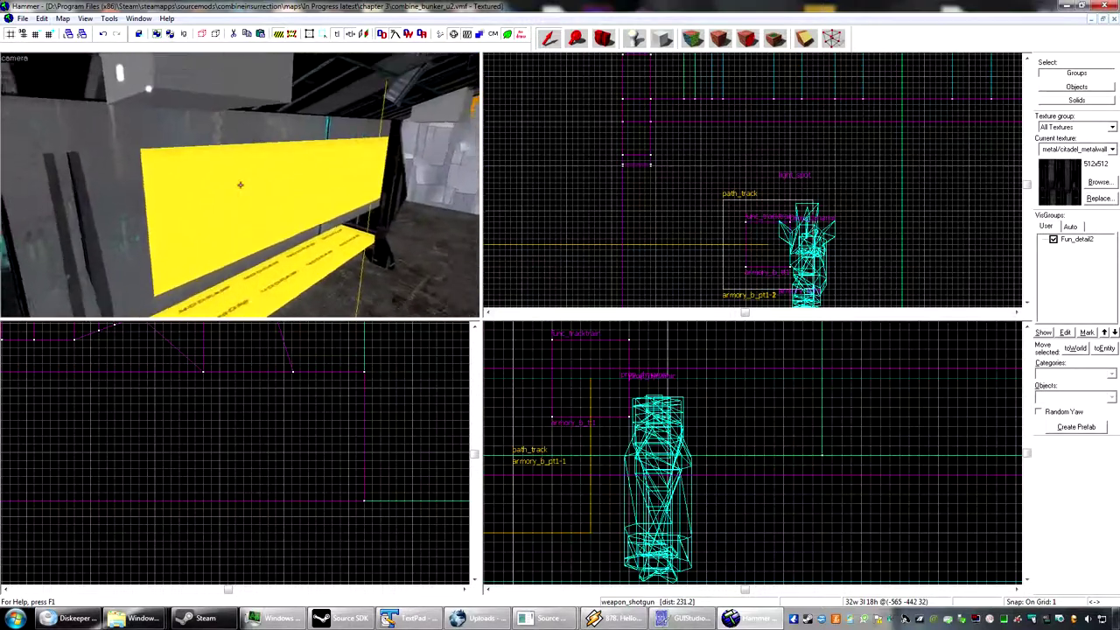
key(w)
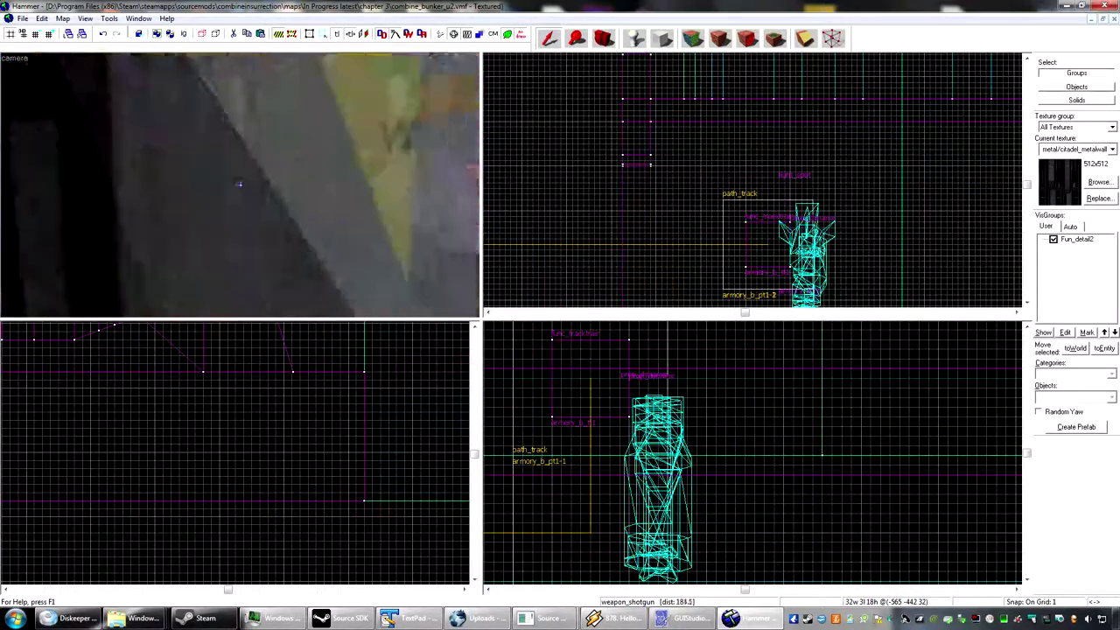
middle_drag(683, 145, 677, 245)
key(z)
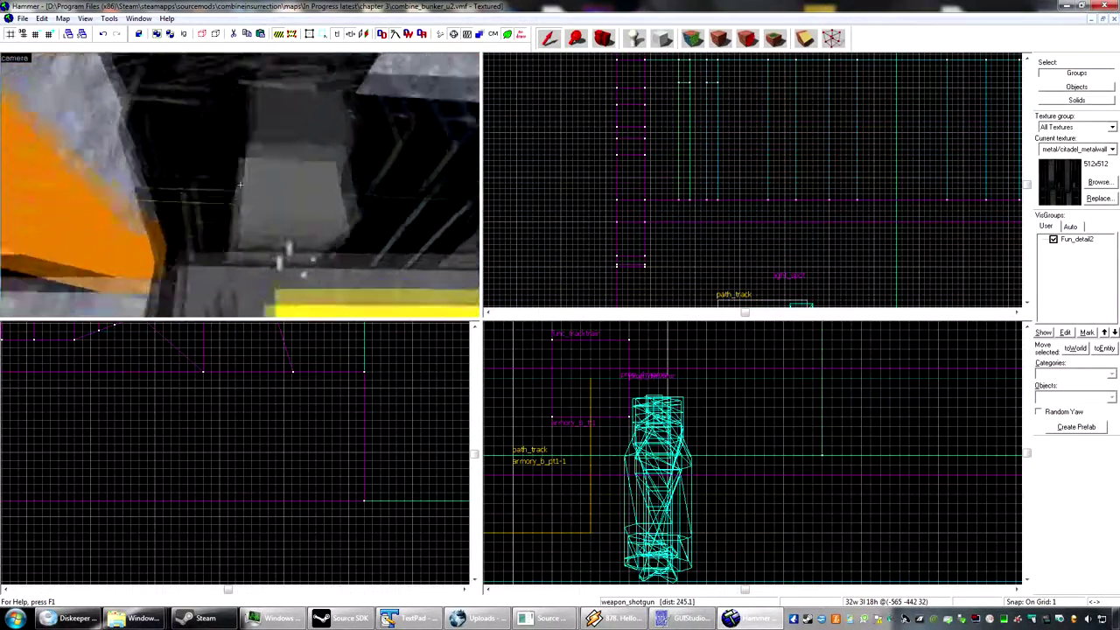
key(z)
click(243, 210)
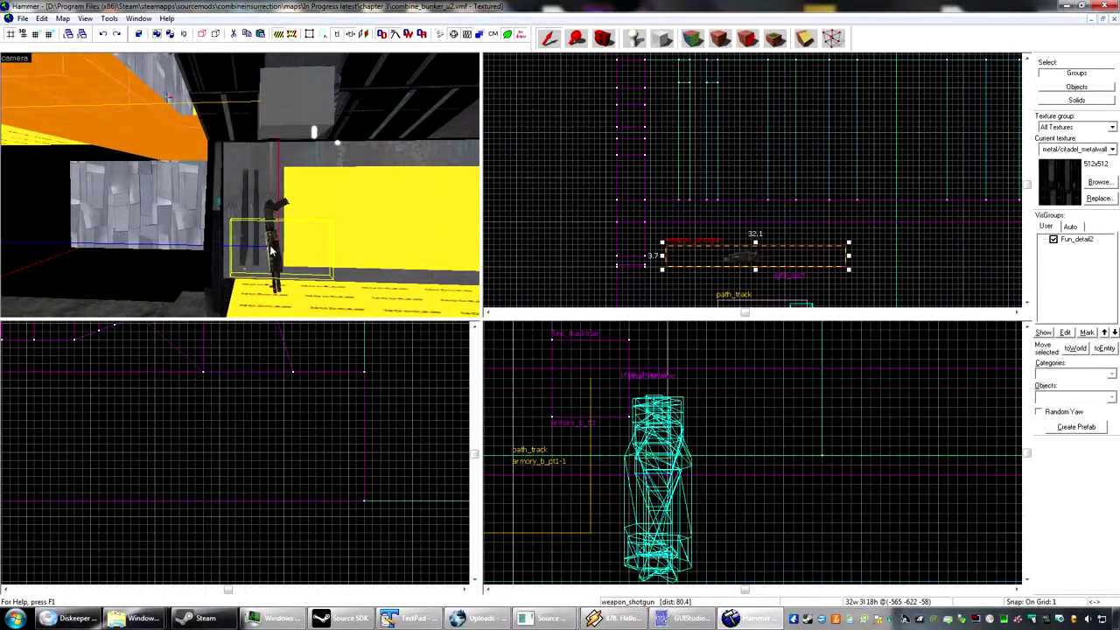
- Rotate the shotgun 180 degrees about Y so its muzzle points up, and check its object properties
key(ctrl+m)
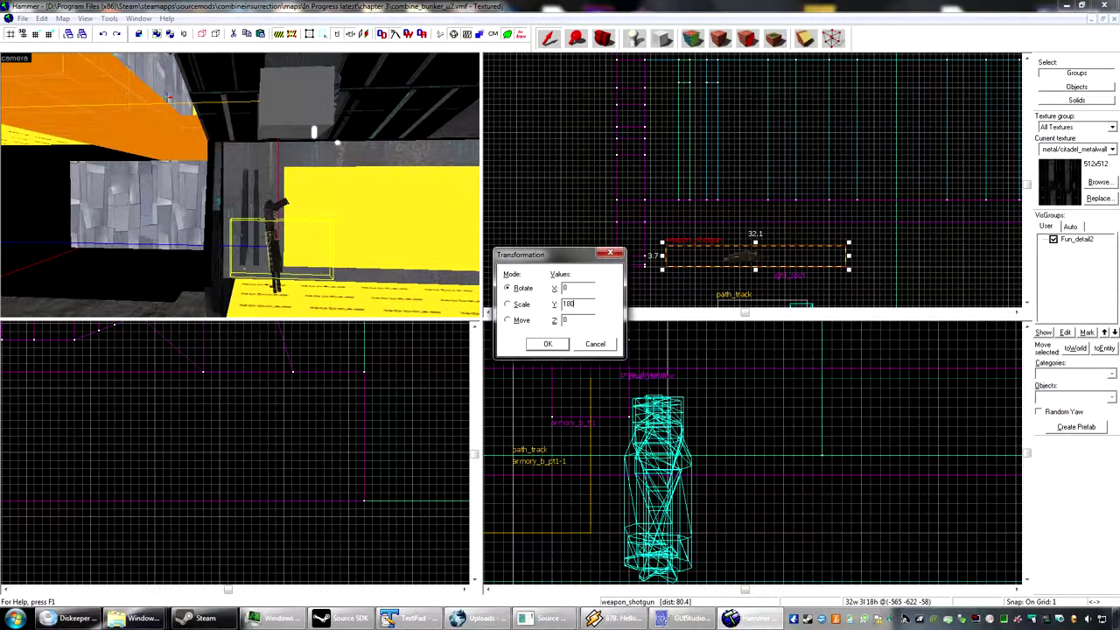
key(Return)
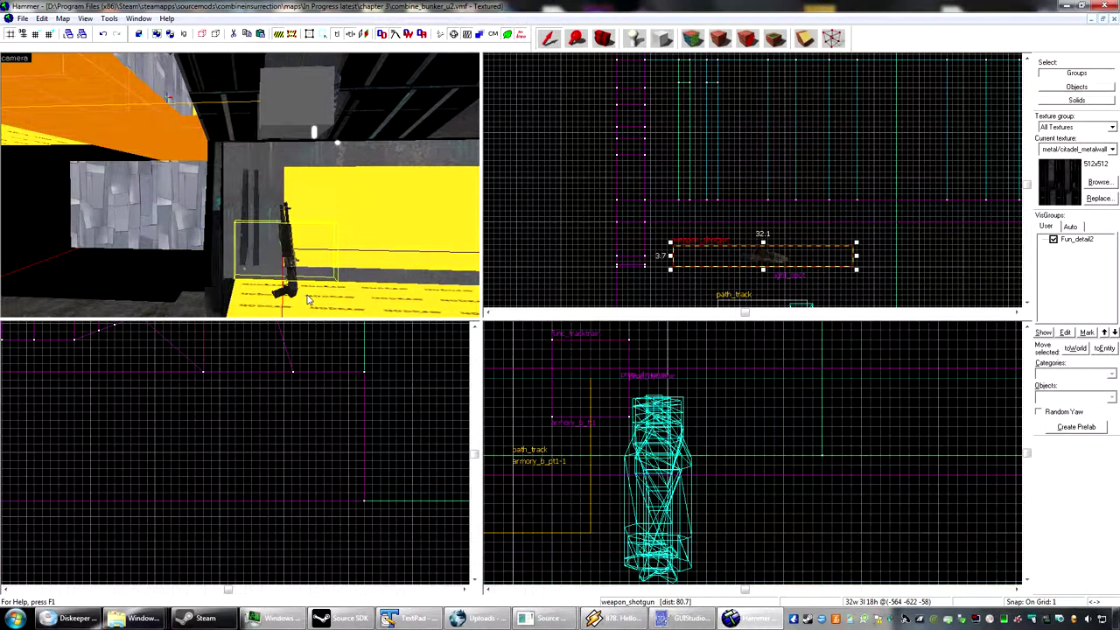
key(alt+Return)
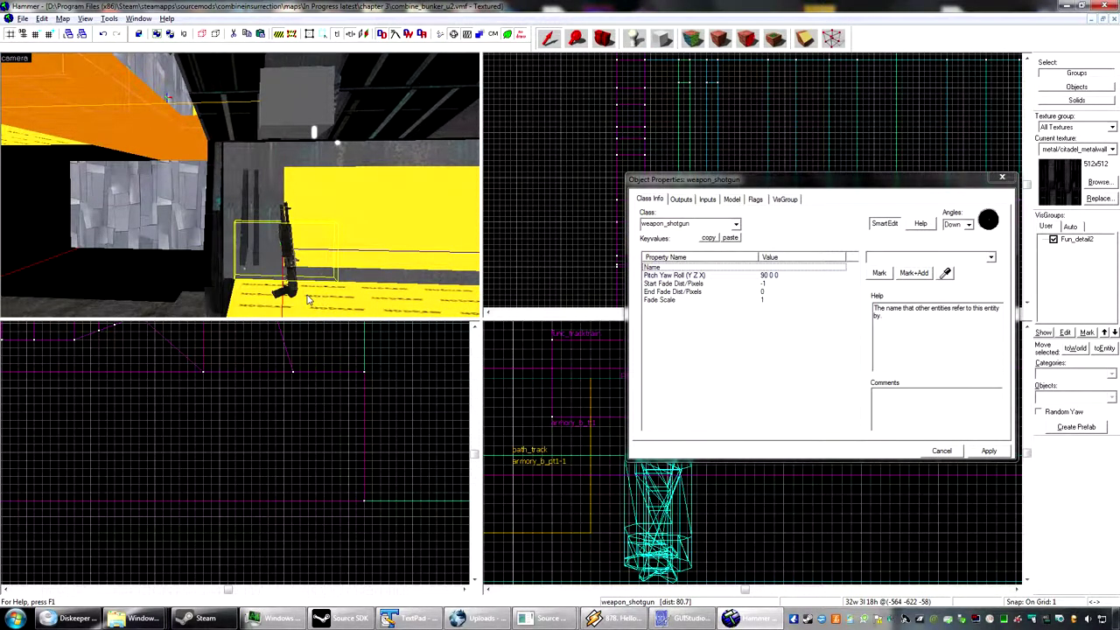
click(1002, 177)
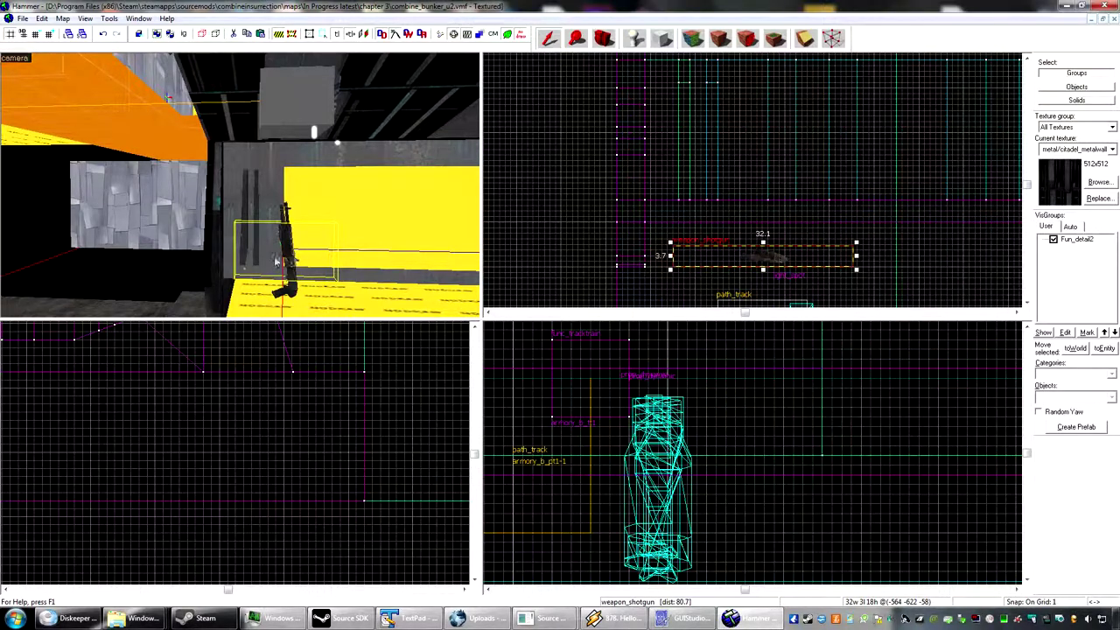
- Rotate the upright shotgun another 90 degrees and move it over the panel's two dark upright bars
key(ctrl+m)
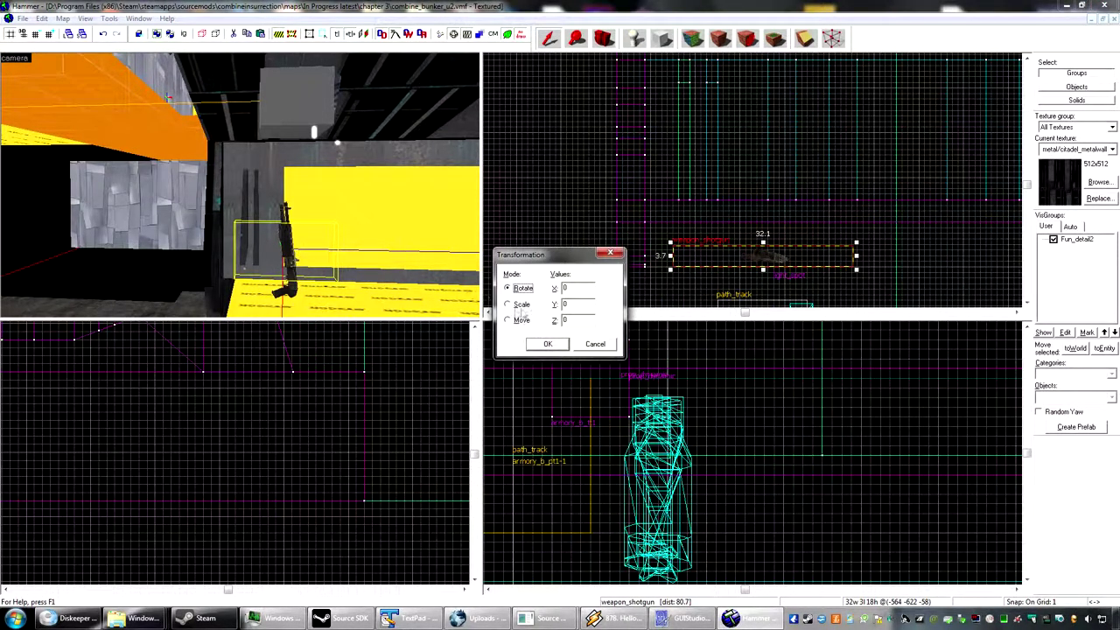
text(90)
key(Return)
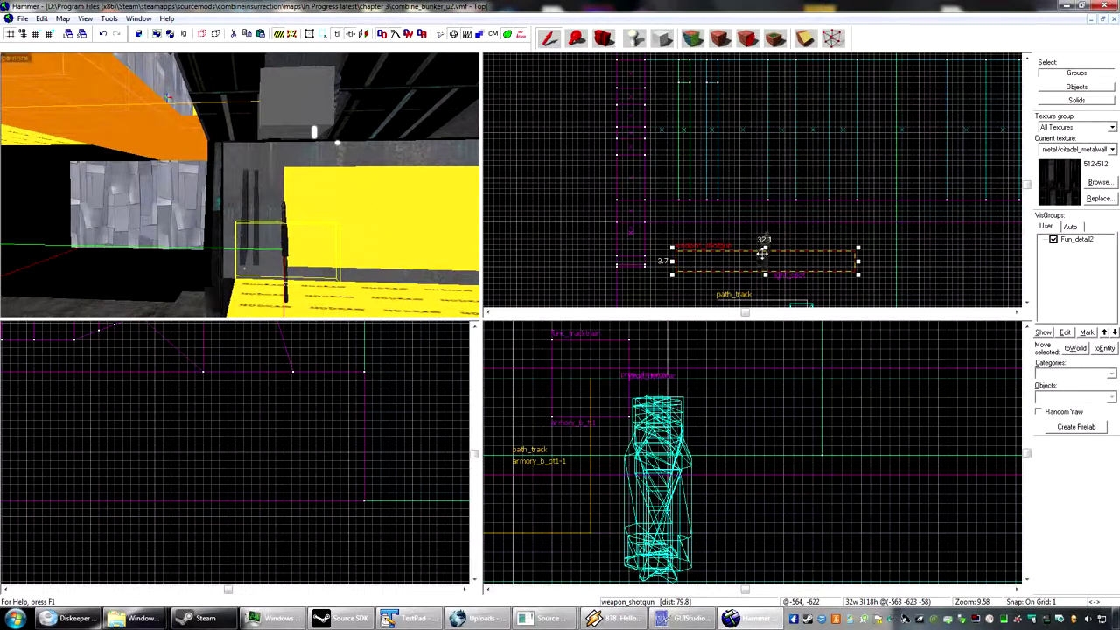
drag(763, 252, 684, 203)
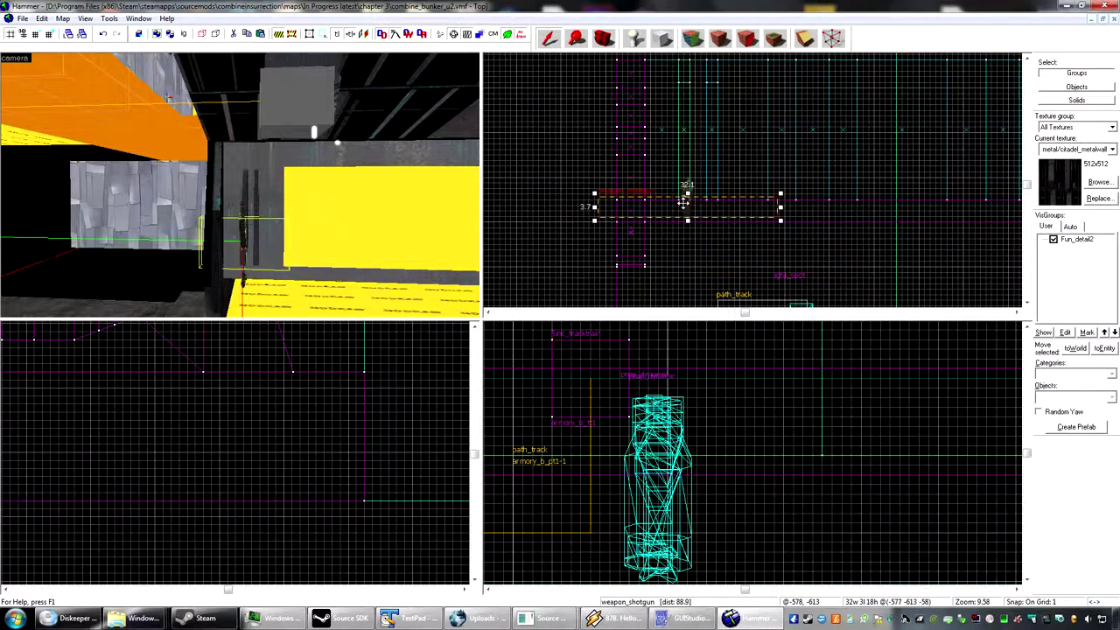
scroll(684, 203, up, 5)
scroll(668, 225, up, 2)
scroll(658, 216, down, 2)
- Inspect the shotgun against the upright bars and try another rotation that turns it around
key(z)
key(w)
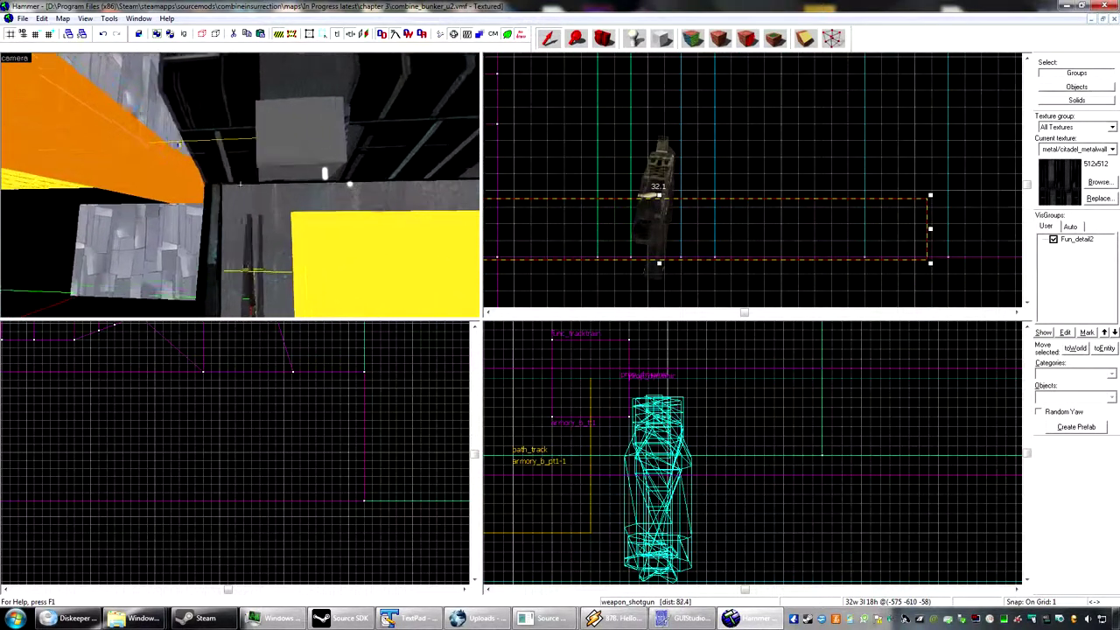
key(w)
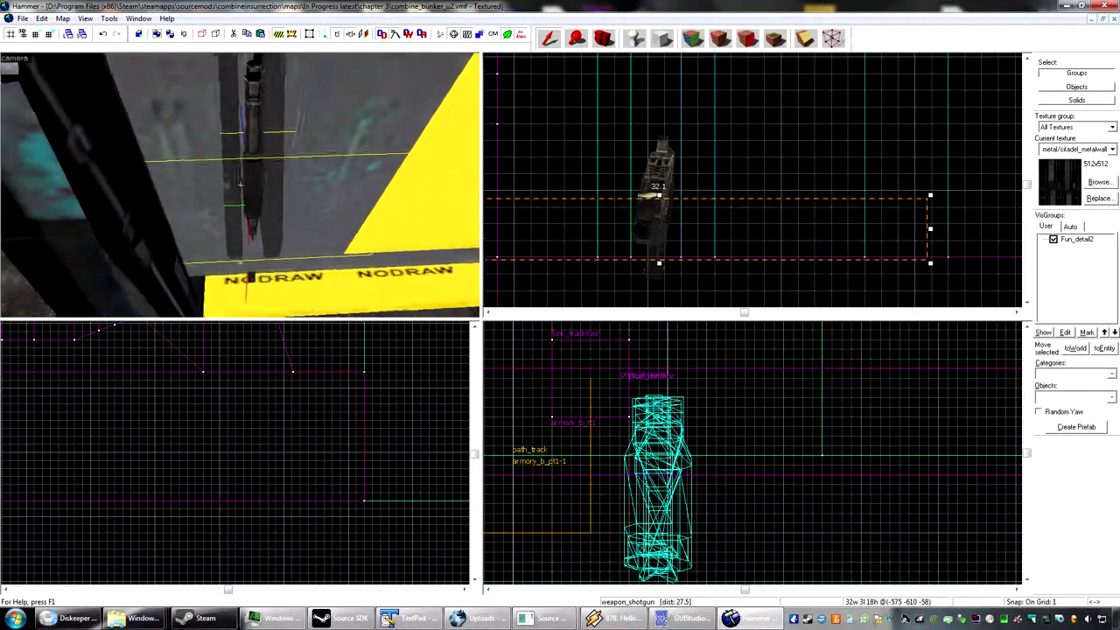
key(w)
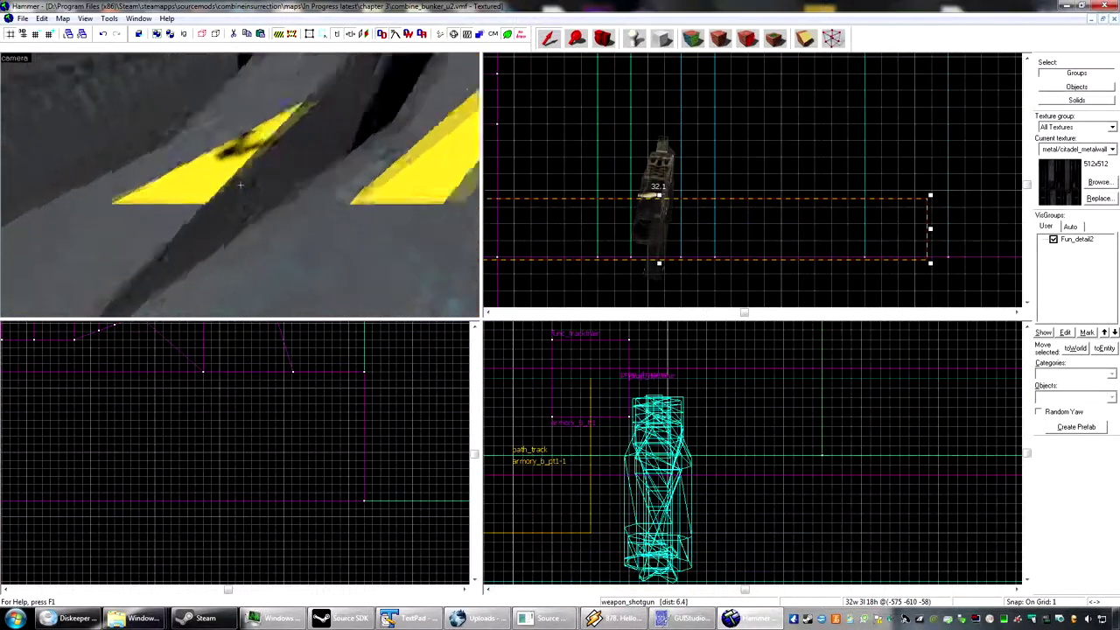
key(s)
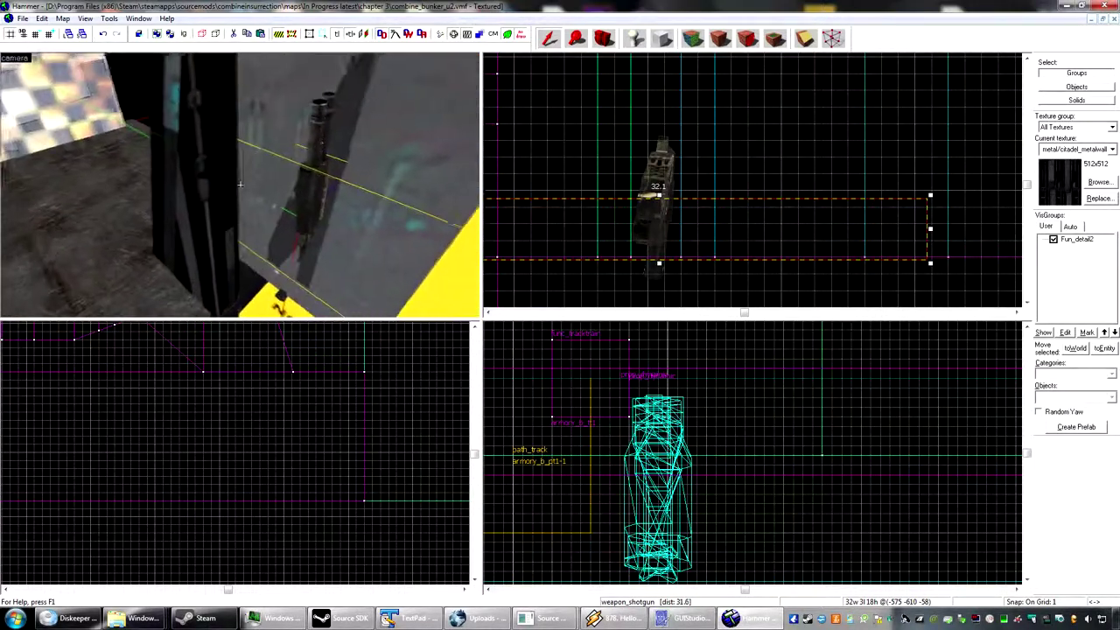
key(z)
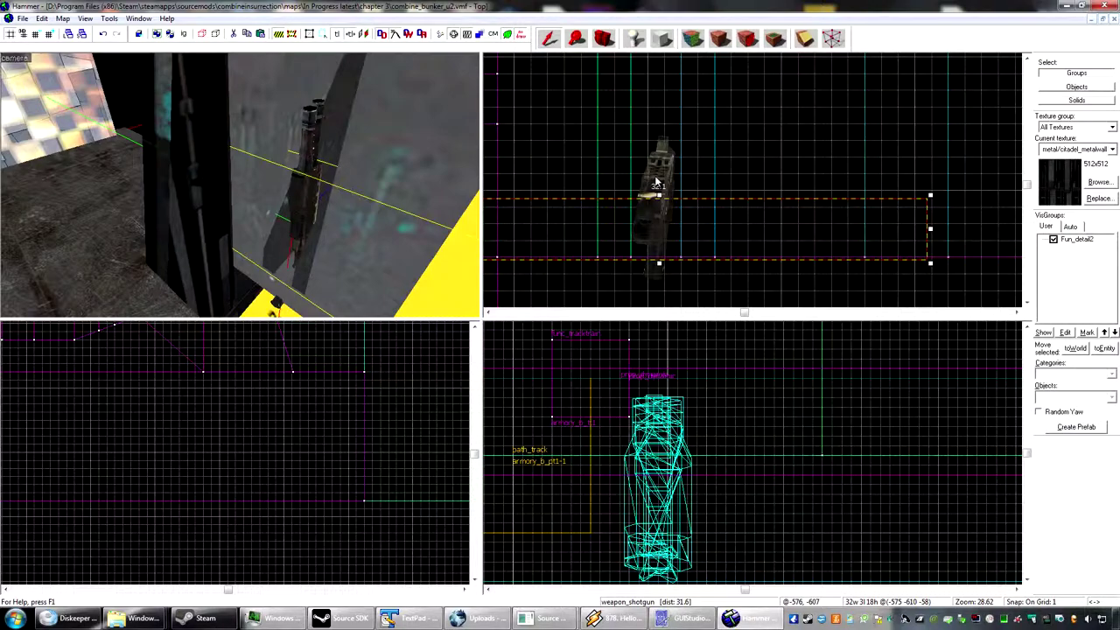
key(ctrl+m)
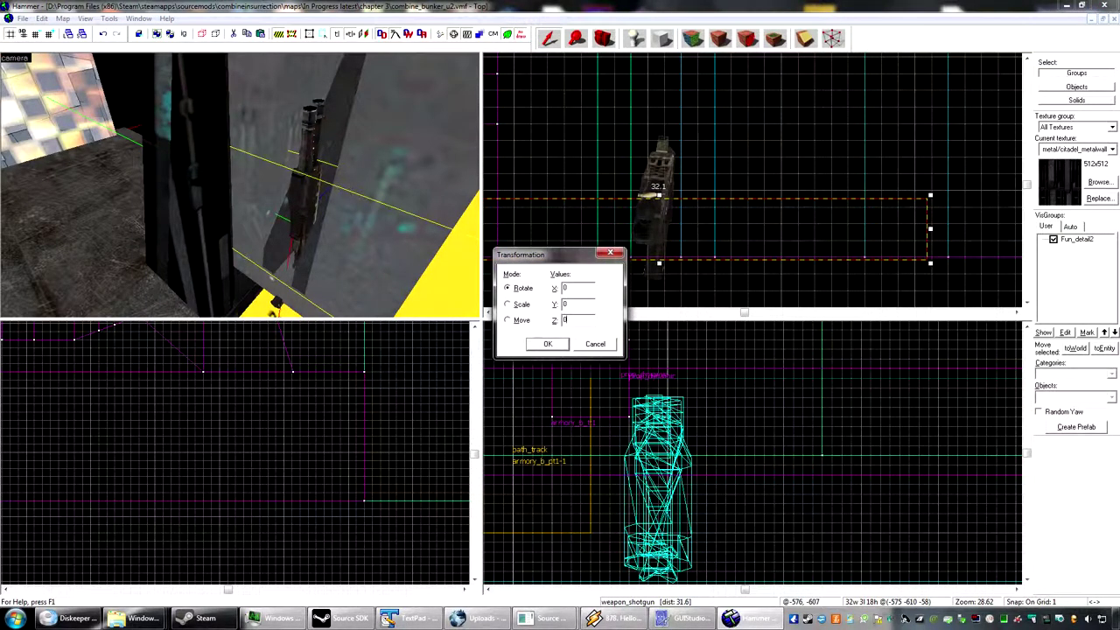
key(Return)
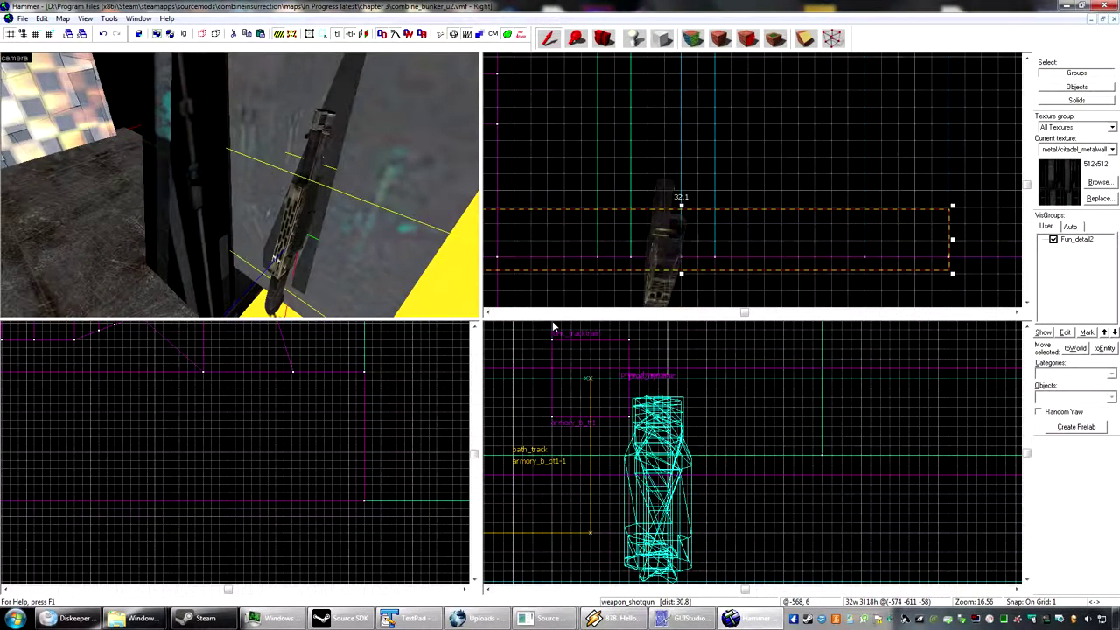
- Check the turned shotgun from several sides and try to pull it out in front of the panel
key(z)
key(s)
key(w)
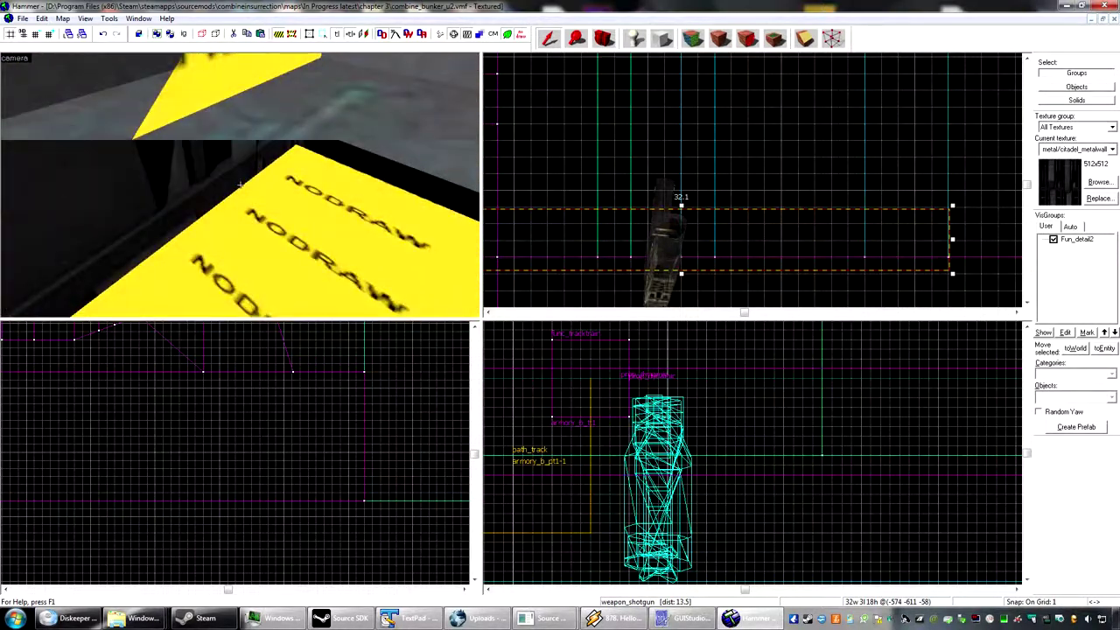
key(a)
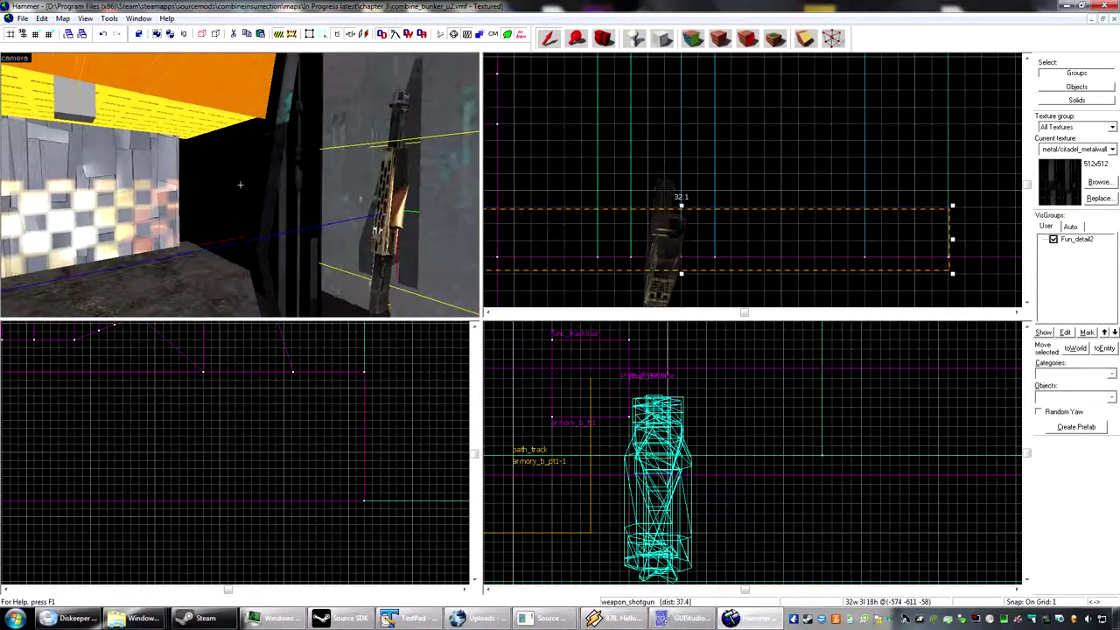
key(z)
scroll(662, 173, down, 4)
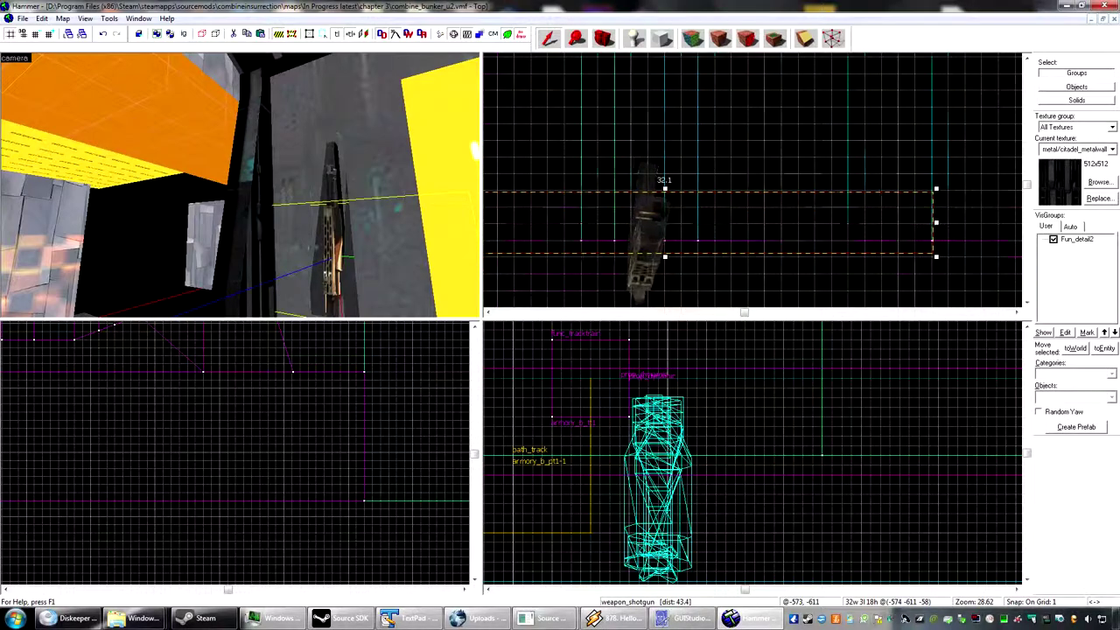
drag(661, 173, 666, 236)
- Undo the shotgun's last move and last rotation
key(z)
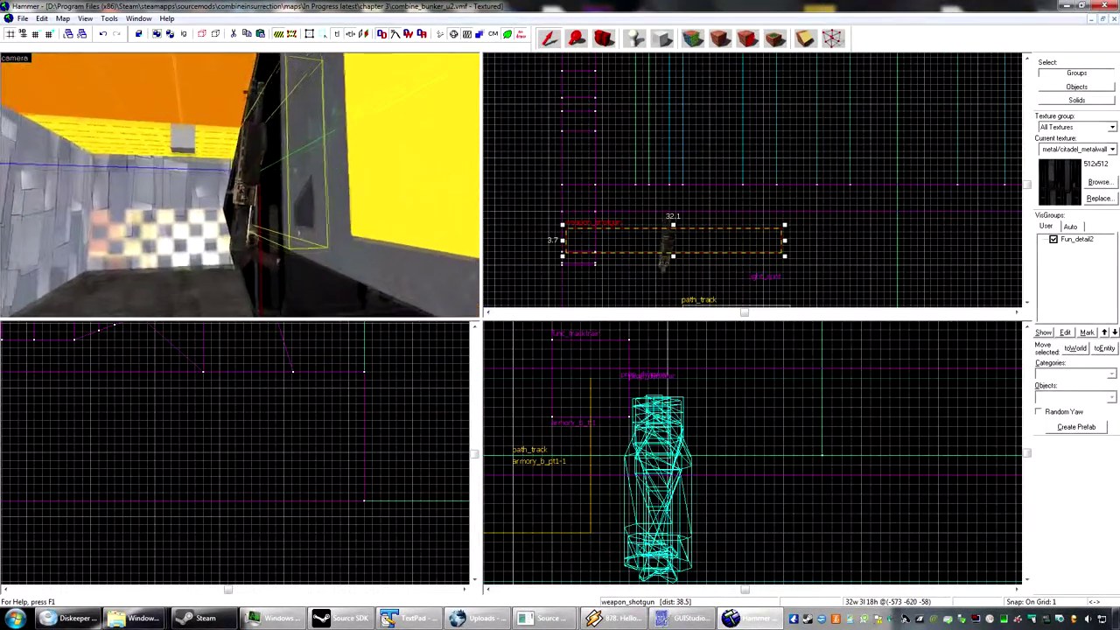
key(z)
key(ctrl+z)
key(ctrl+z)
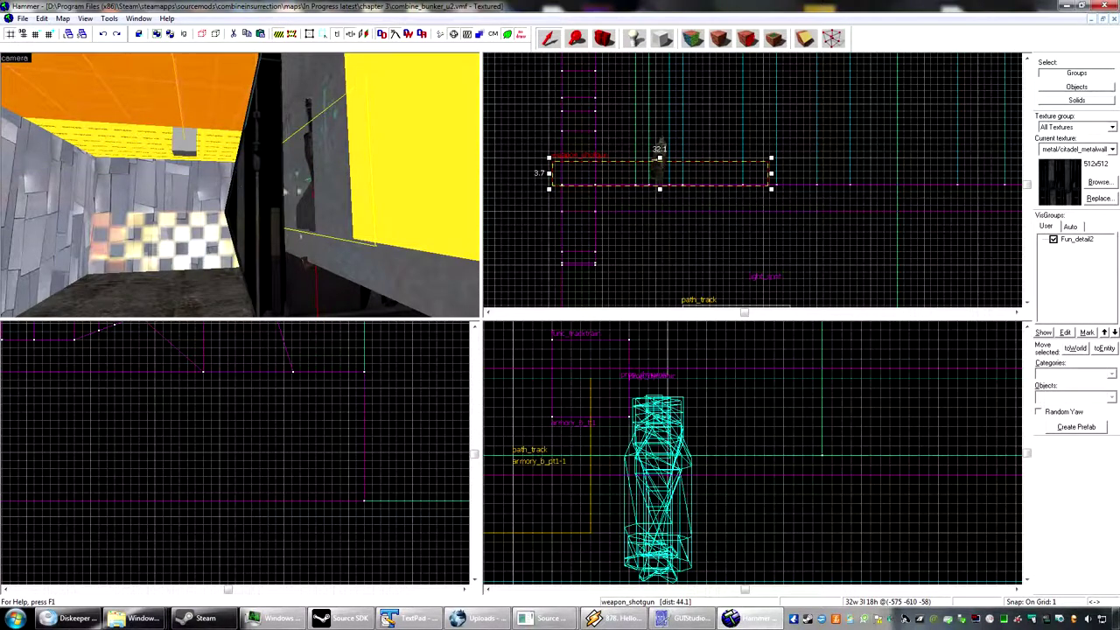
- Move the upright shotgun about 14 units out from the bars, in front of the shelf panel
drag(610, 172, 627, 264)
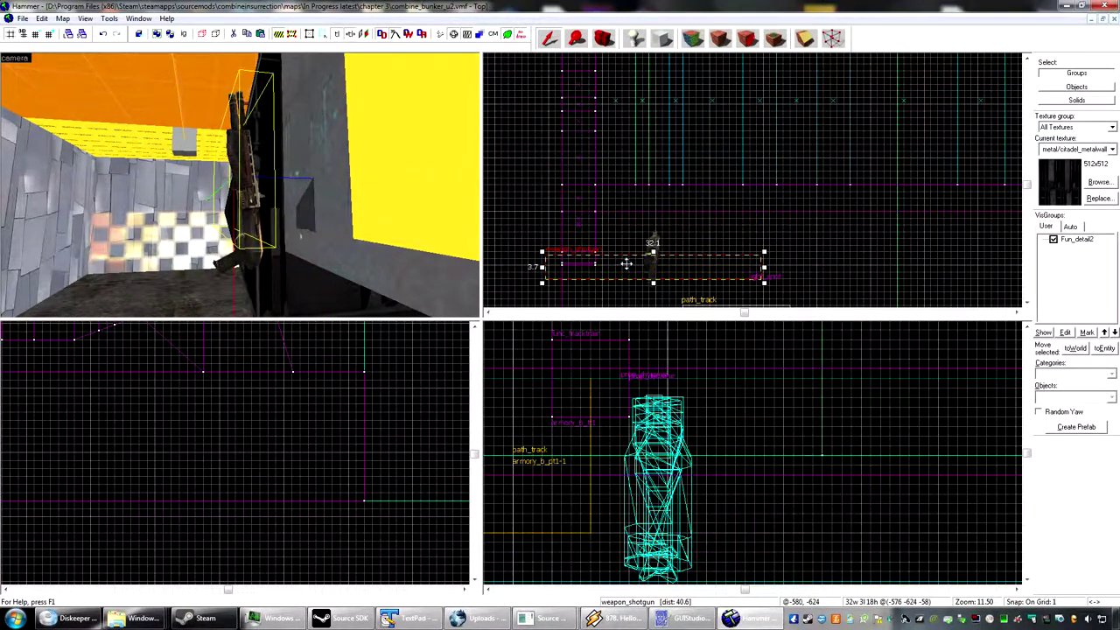
scroll(569, 450, down, 11)
middle_drag(563, 497, 572, 424)
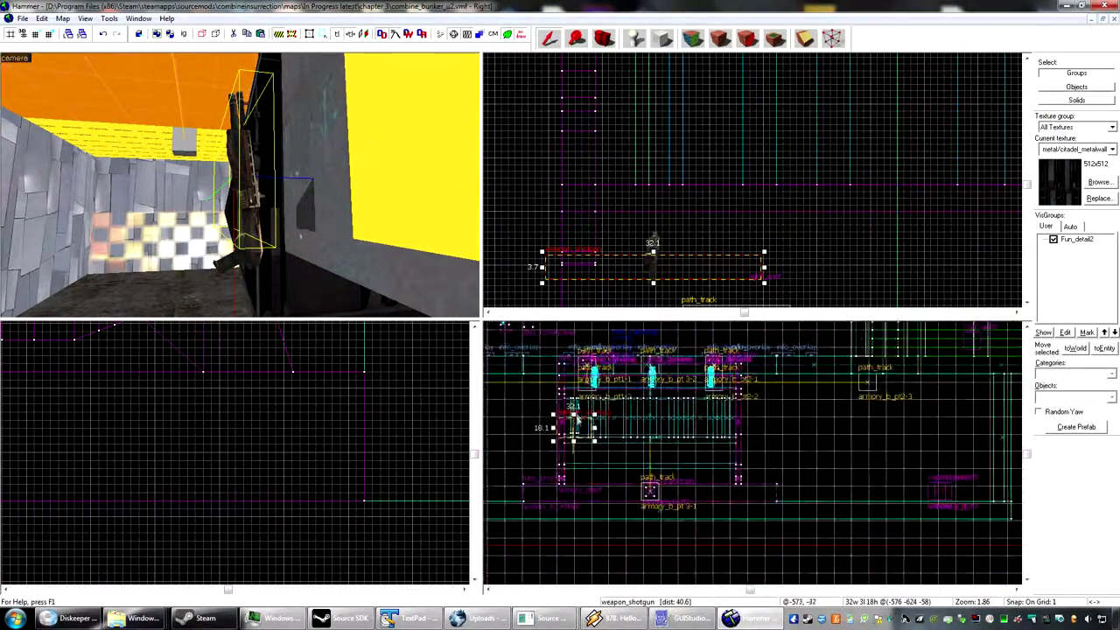
scroll(571, 421, up, 6)
scroll(570, 423, up, 5)
- Tilt the shotgun about 32 degrees so its barrel leans toward the panel, and correct its slight sideways slant
scroll(255, 414, down, 15)
middle_drag(211, 385, 234, 455)
scroll(234, 455, up, 5)
scroll(235, 455, up, 5)
drag(311, 386, 360, 391)
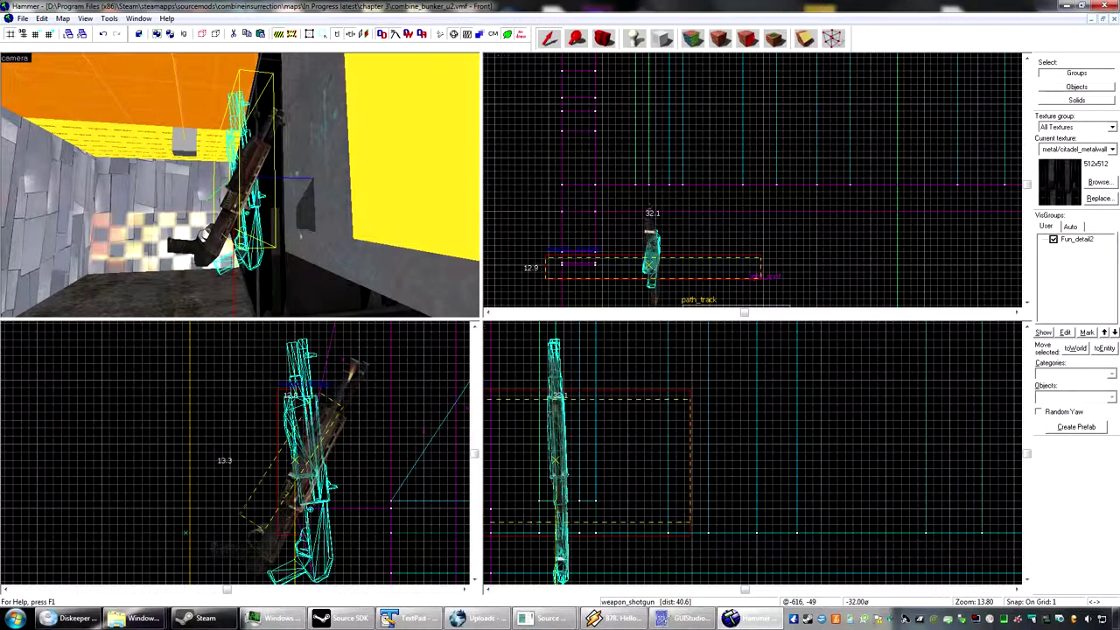
drag(236, 517, 235, 516)
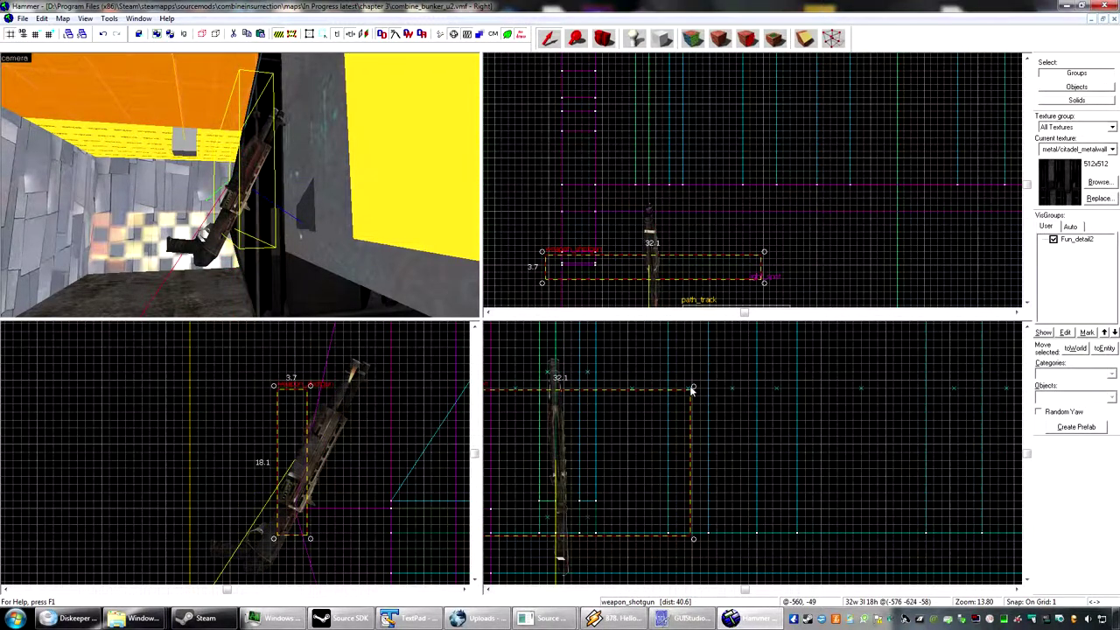
drag(694, 385, 706, 385)
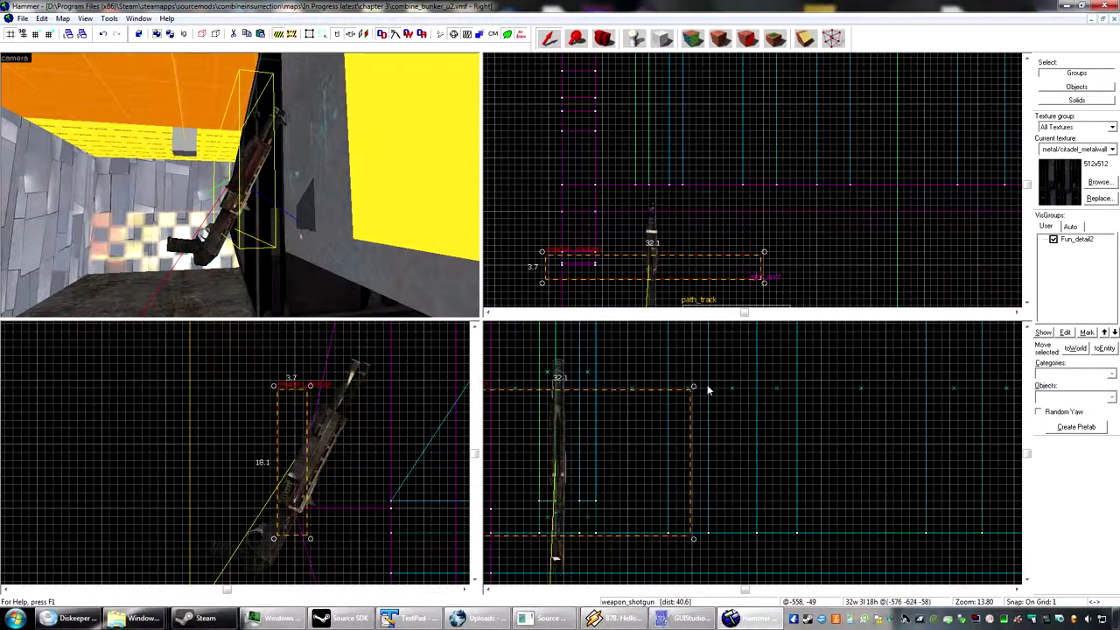
key(z)
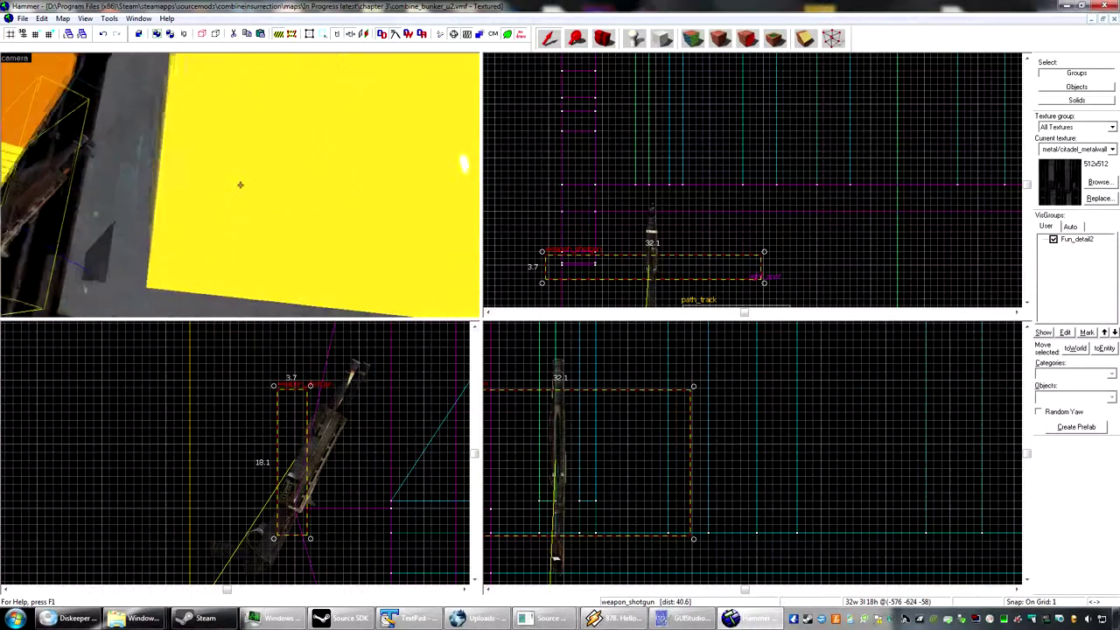
key(w)
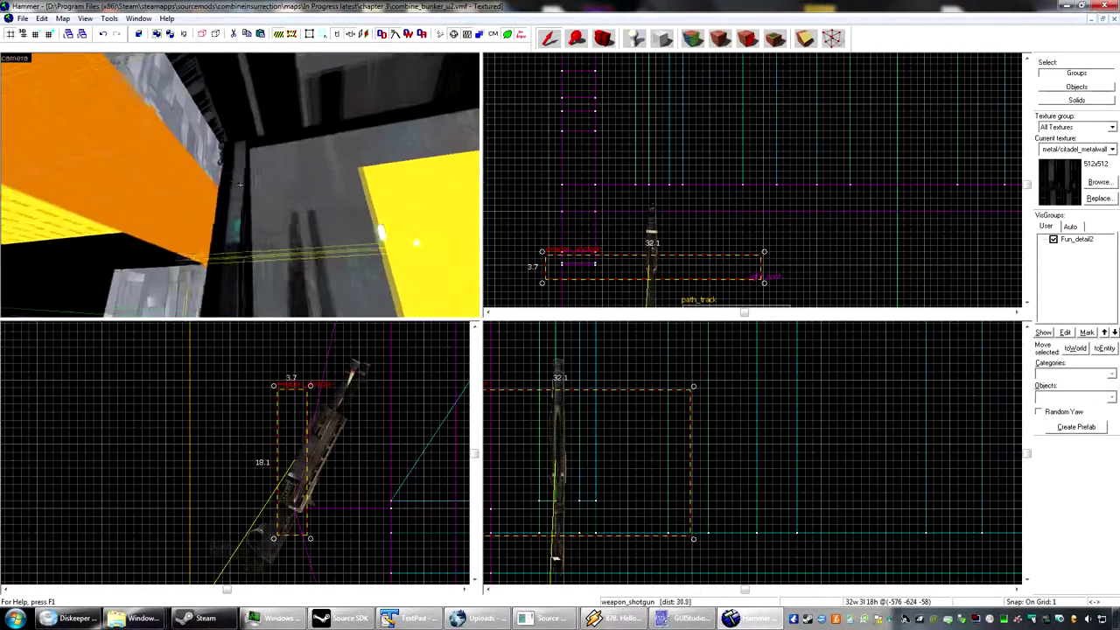
key(s)
key(z)
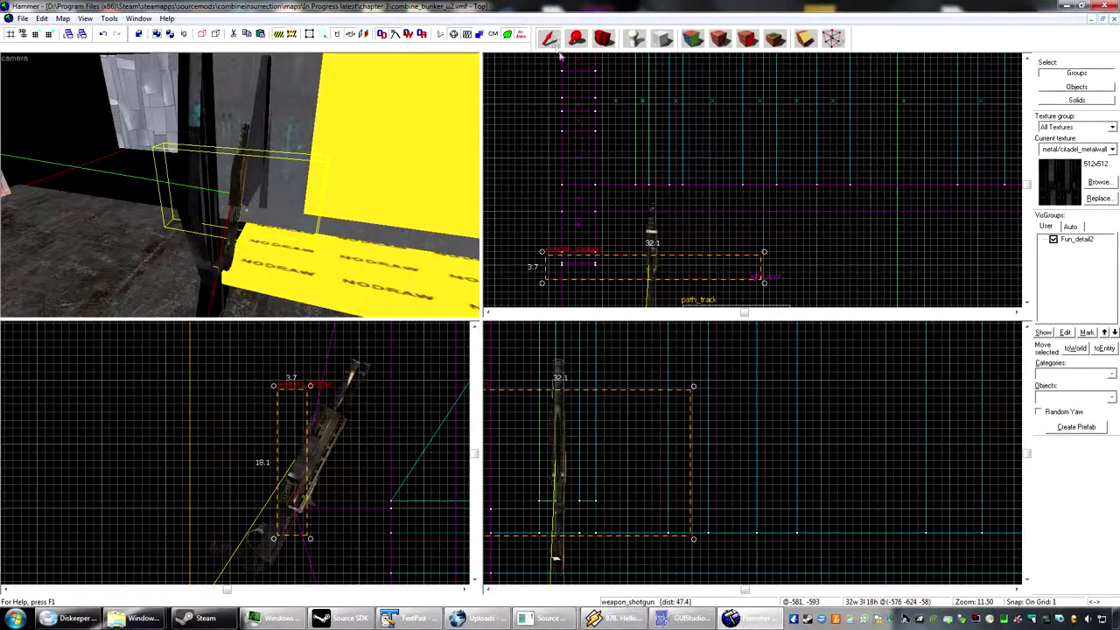
click(247, 176)
key(Escape)
drag(657, 253, 675, 183)
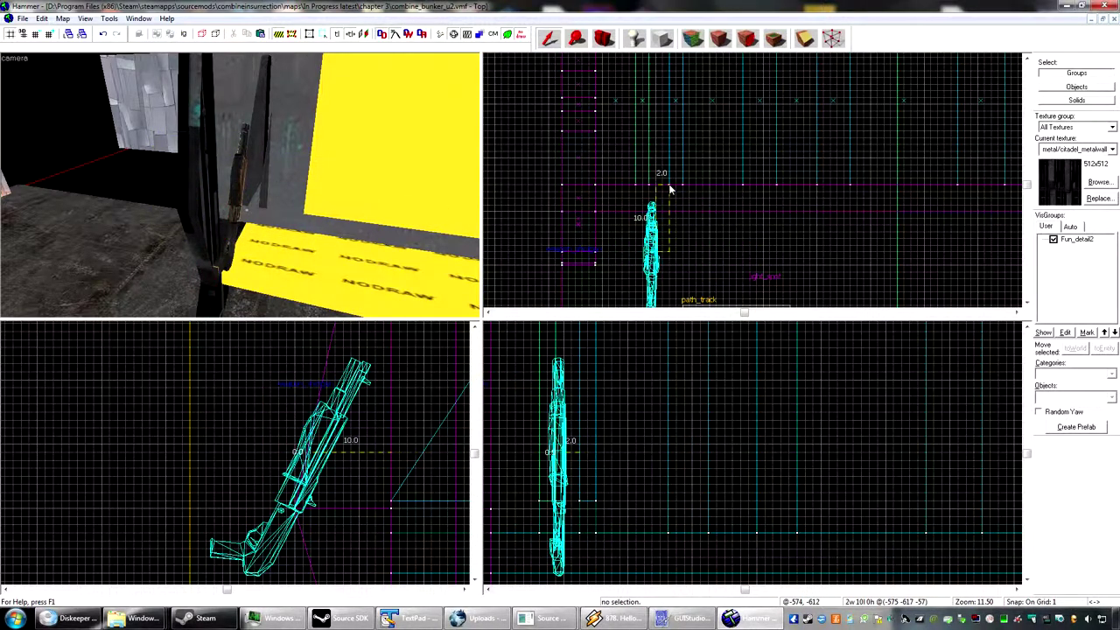
click(654, 246)
click(248, 168)
click(248, 169)
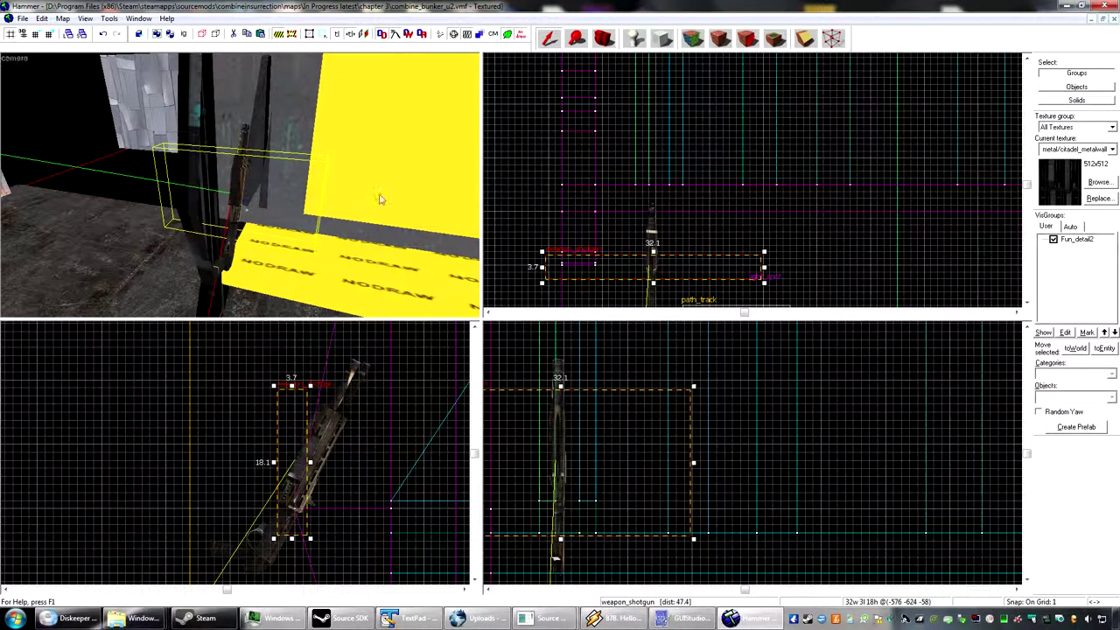
- Move the leaning shotgun about 19 units back into the slot in the shelf panel and raise it about 9 units
drag(653, 260, 659, 119)
middle_drag(371, 511, 161, 534)
drag(262, 508, 236, 433)
key(z)
key(w)
key(s)
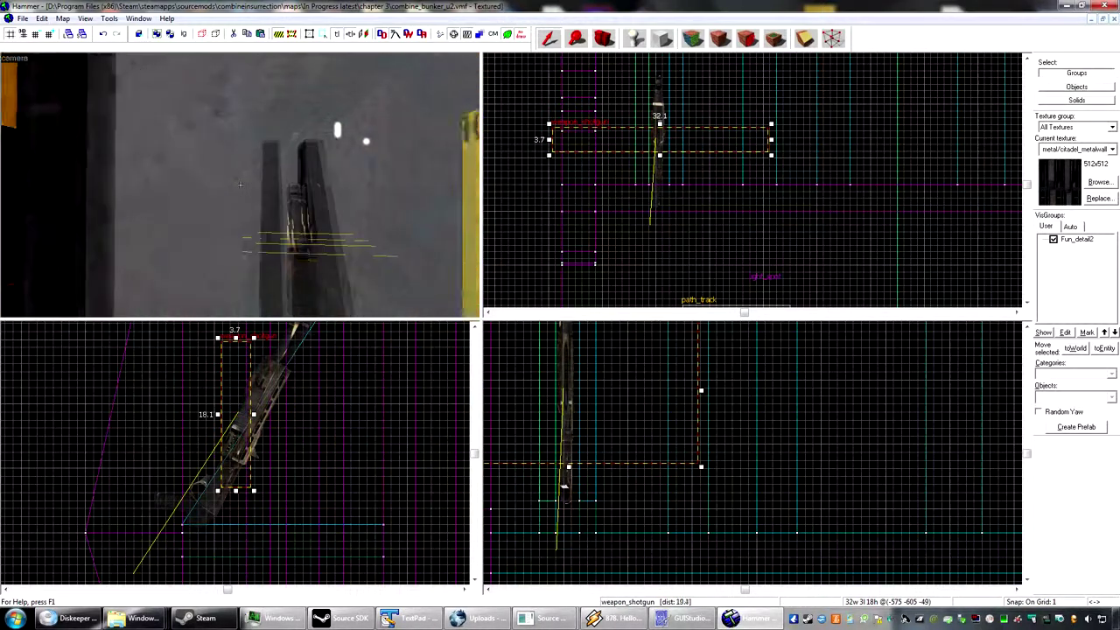
key(z)
- Shift the shotgun 1 unit deeper into the slot, lower it about 5 units, and check its fit from below
middle_drag(637, 141, 603, 188)
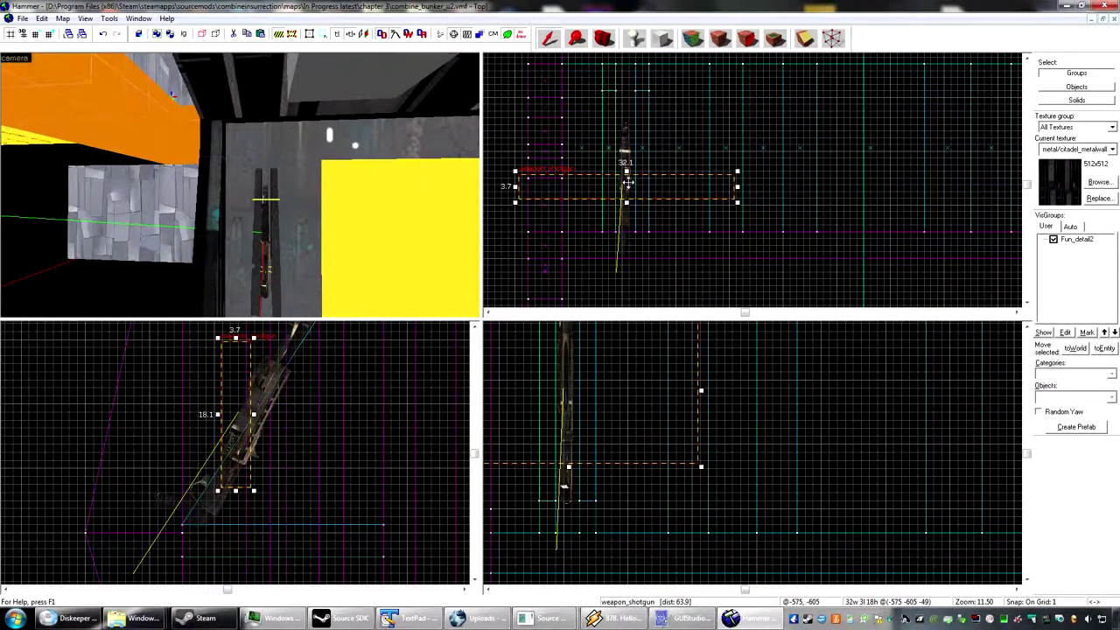
mouse_move(623, 184)
mouse_down()
mouse_move(629, 139)
mouse_move(625, 185)
mouse_up()
drag(244, 451, 250, 492)
key(z)
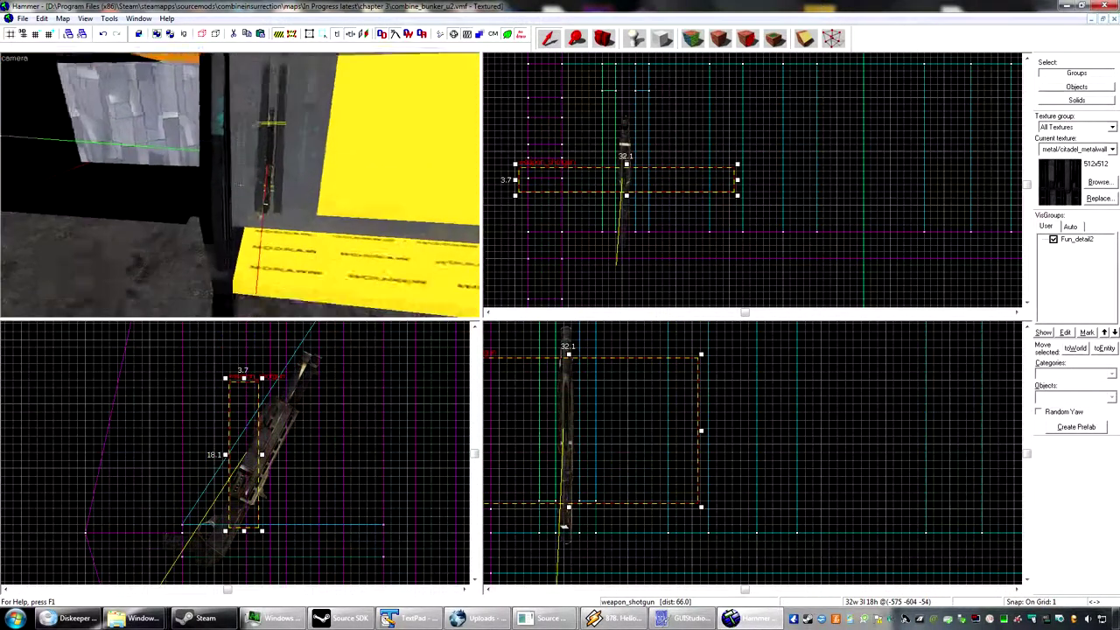
key(w)
key(s)
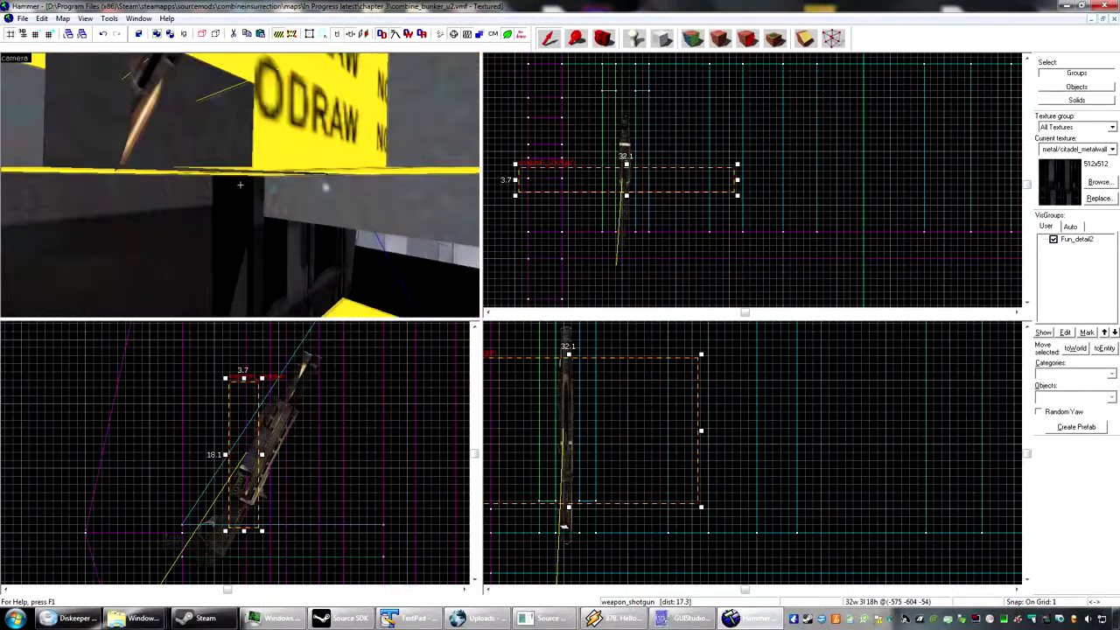
key(w)
key(s)
key(z)
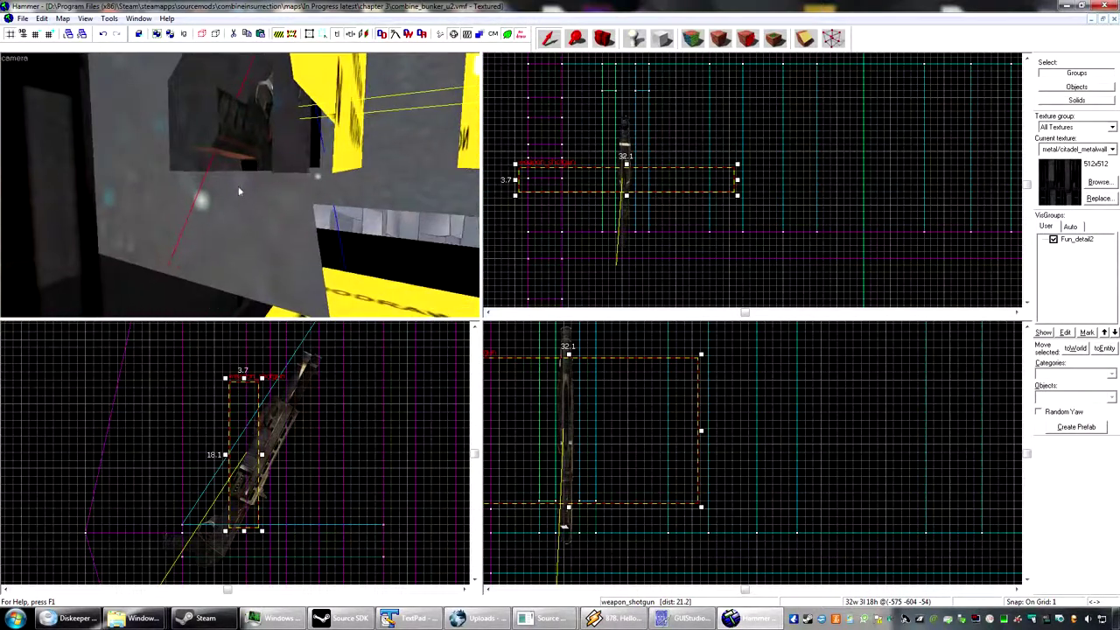
drag(263, 420, 267, 411)
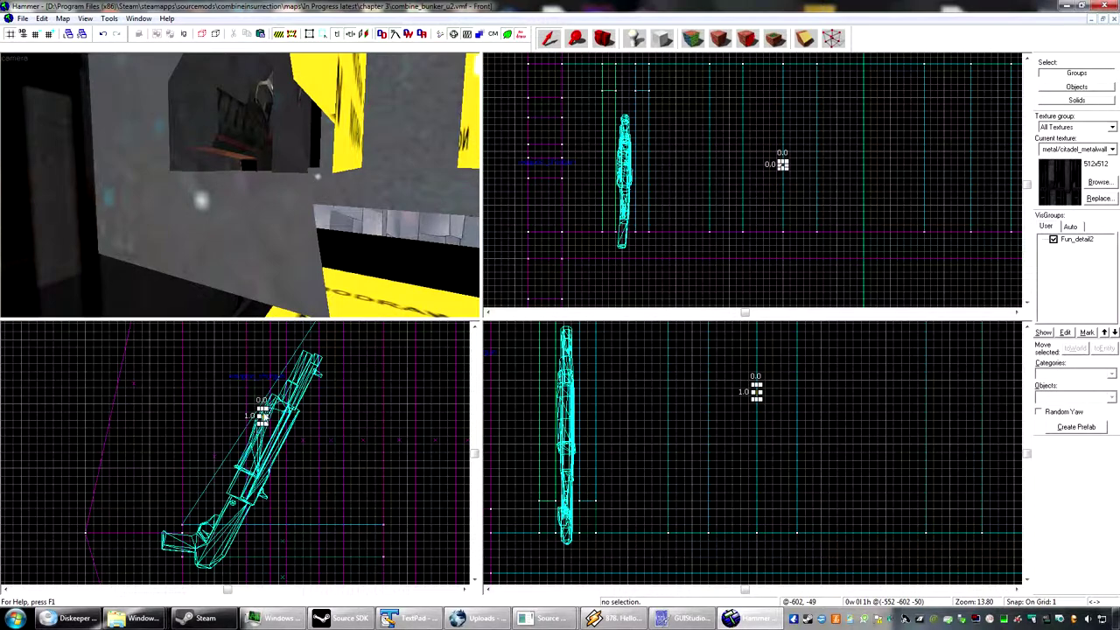
click(263, 403)
drag(264, 406, 258, 383)
click(230, 367)
click(256, 147)
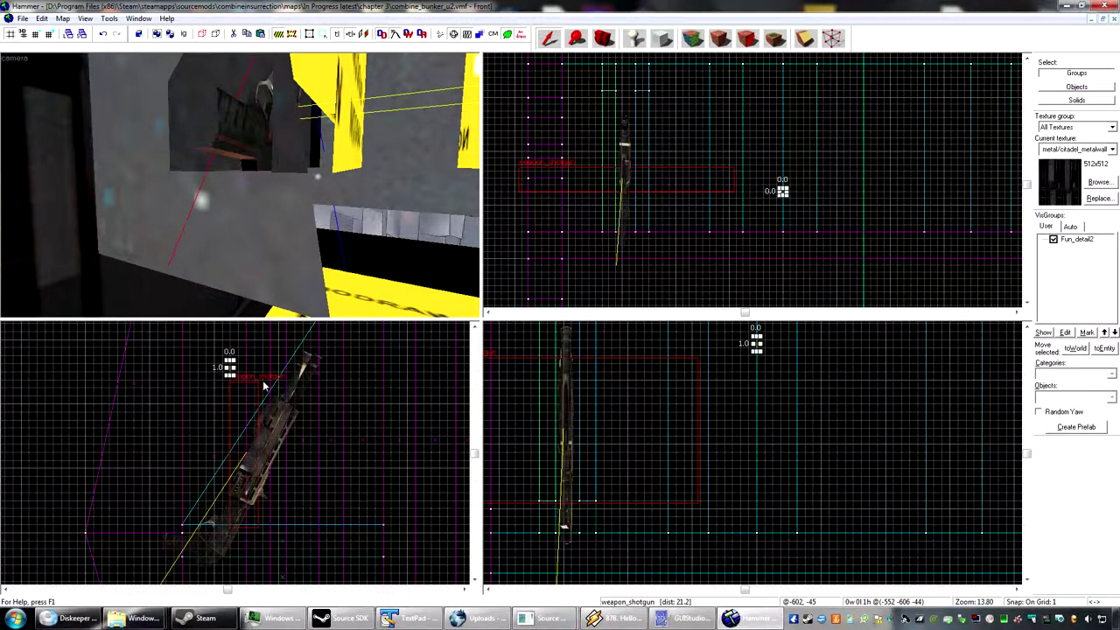
- Raise the shotgun about 2 units in its slot and check its height from the front
click(245, 449)
click(251, 448)
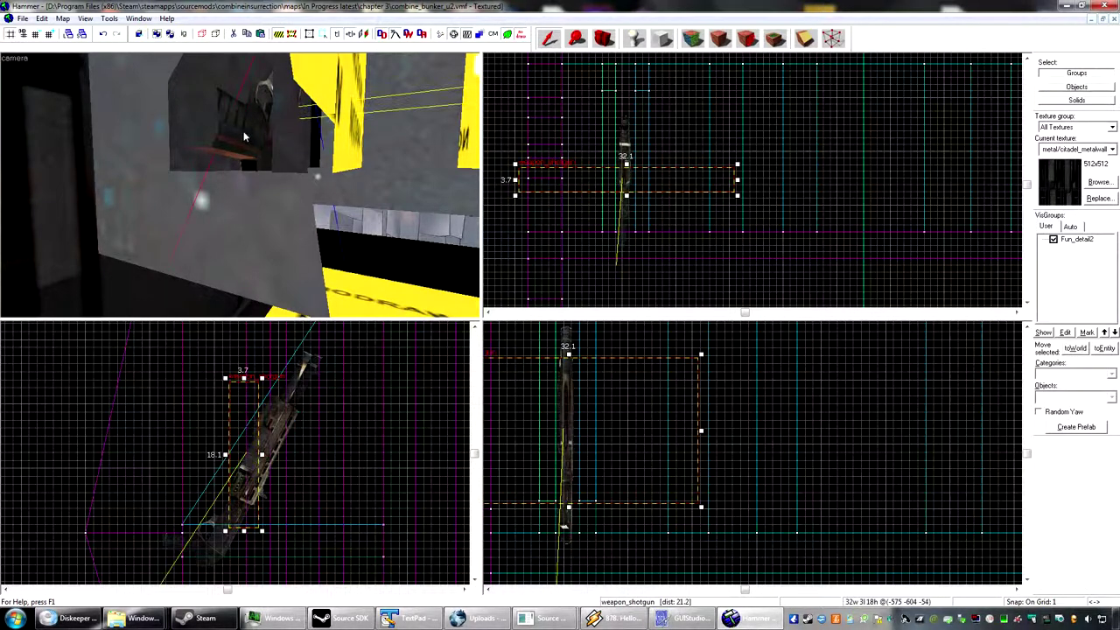
right_click(251, 448)
click(250, 446)
drag(250, 446, 250, 438)
key(z)
key(s)
key(w)
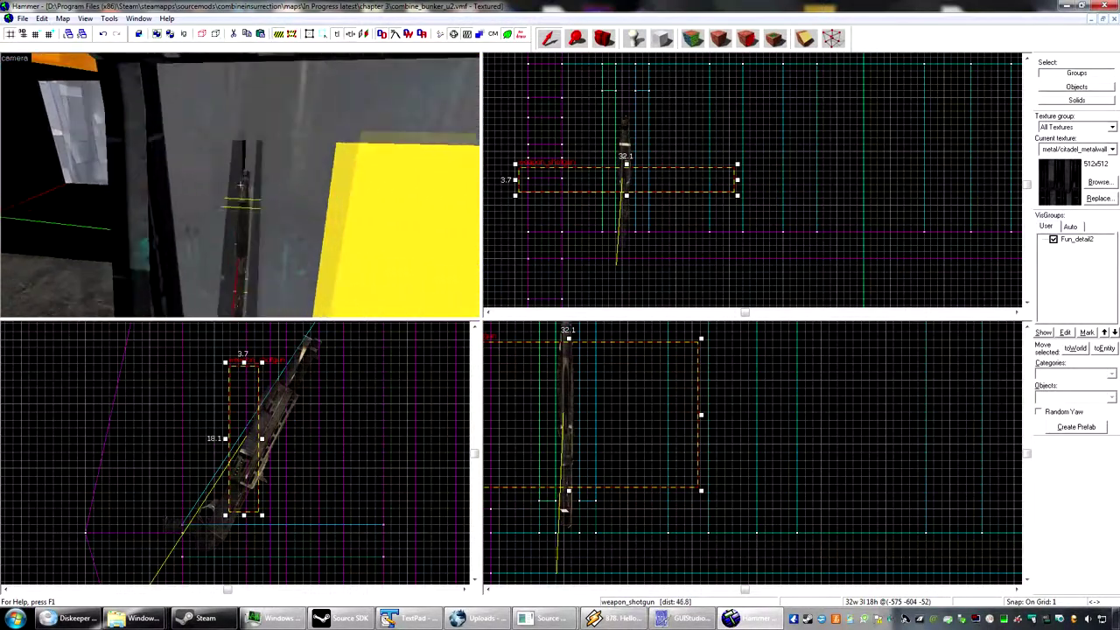
key(z)
- Tilt the shotgun about 15 degrees further so its barrel leans deeper into the slot
middle_drag(508, 236, 488, 284)
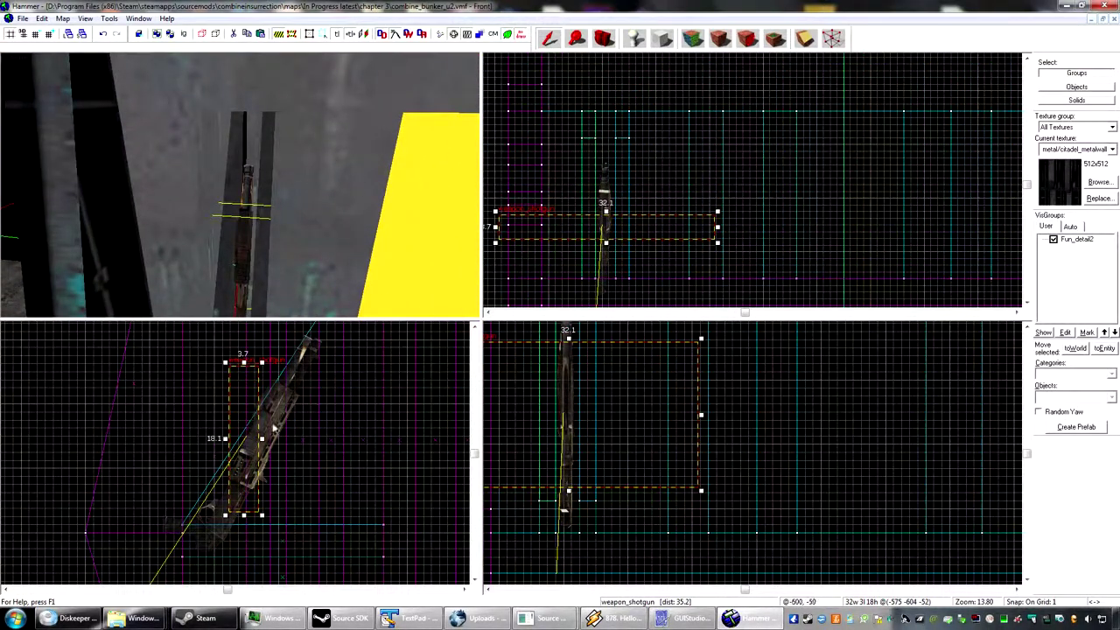
scroll(269, 429, up, 3)
scroll(280, 420, down, 6)
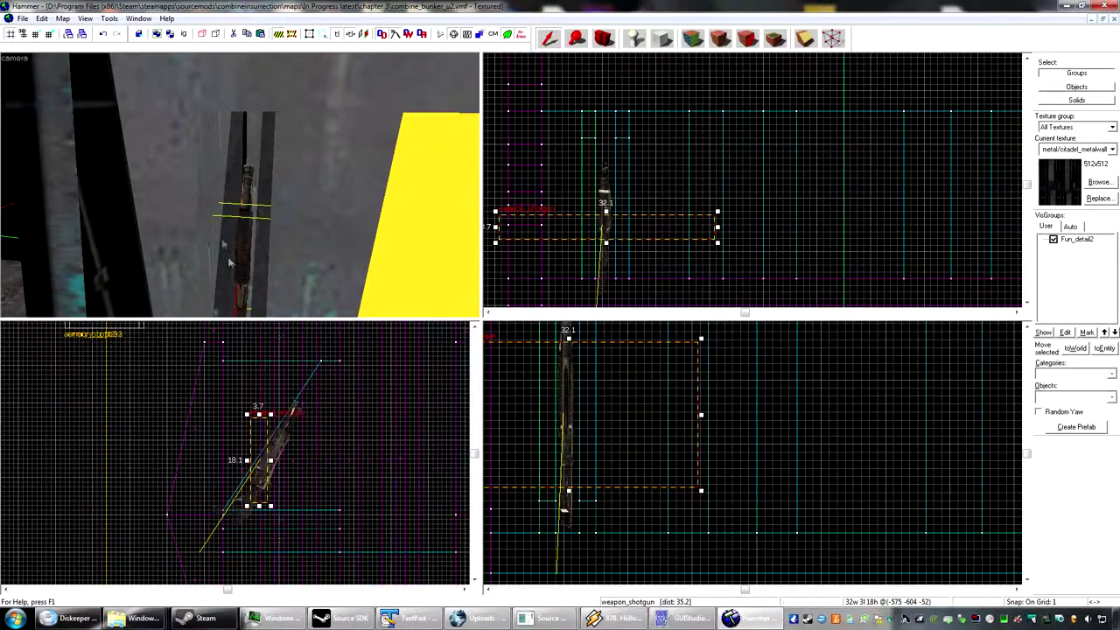
click(255, 133)
click(259, 219)
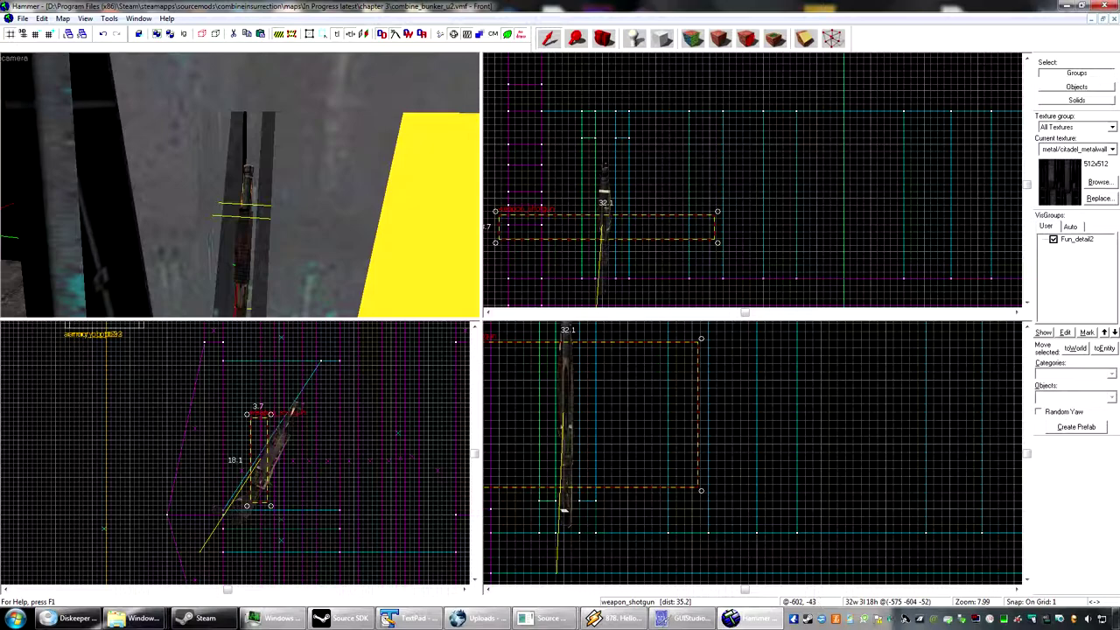
drag(270, 414, 289, 423)
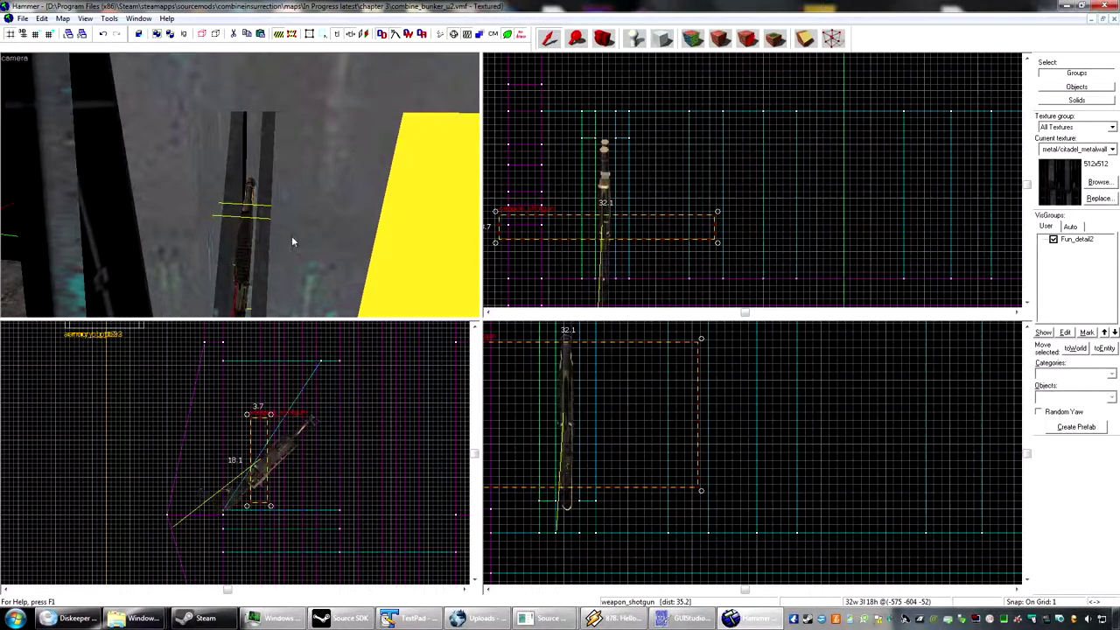
- Move the tilted shotgun about 4 units deeper into the slot and check how it rests there
click(249, 164)
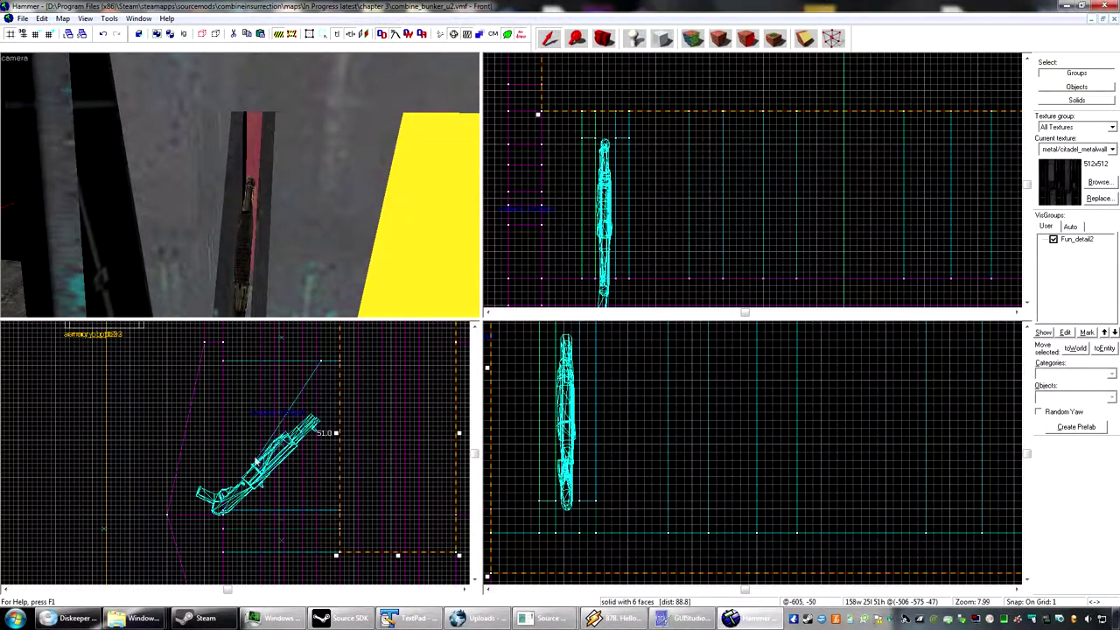
click(246, 249)
drag(285, 452, 286, 444)
click(262, 446)
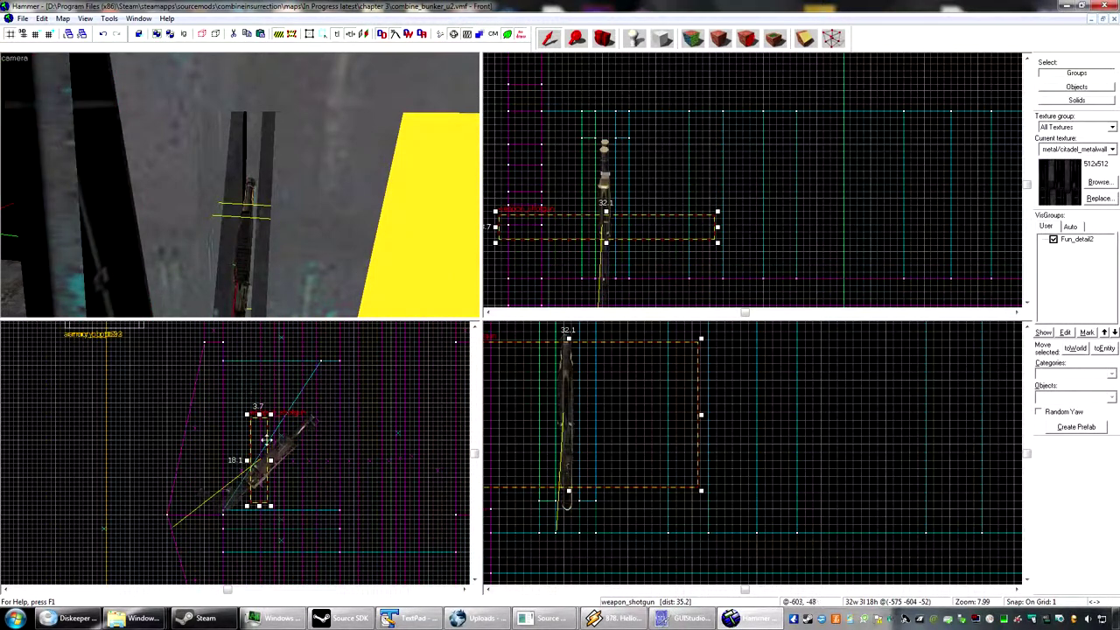
drag(260, 451, 279, 450)
key(z)
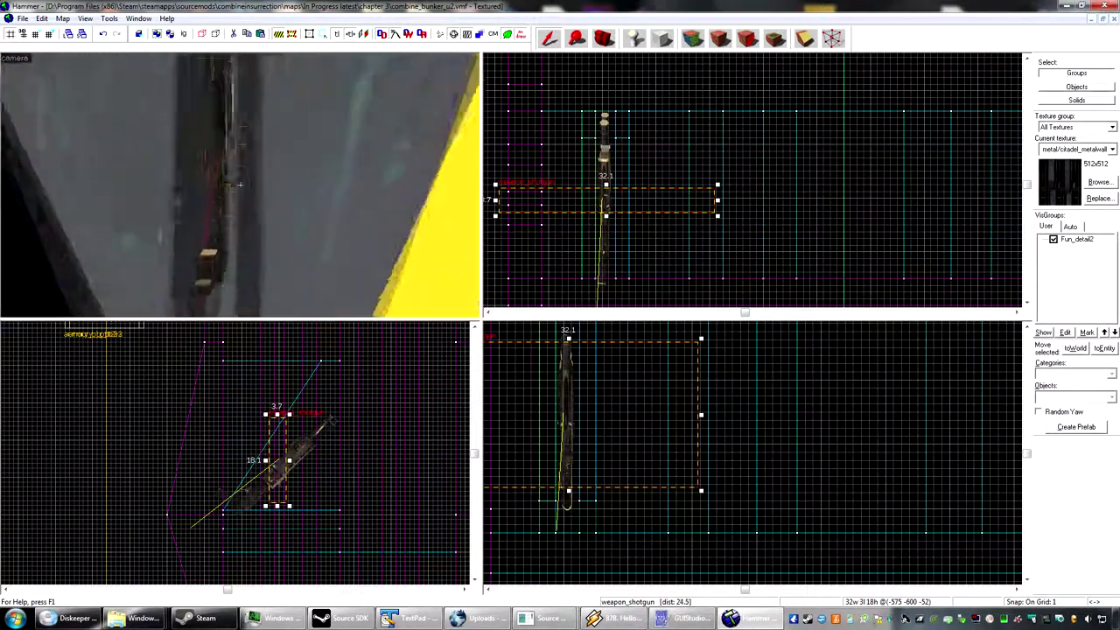
key(s)
key(z)
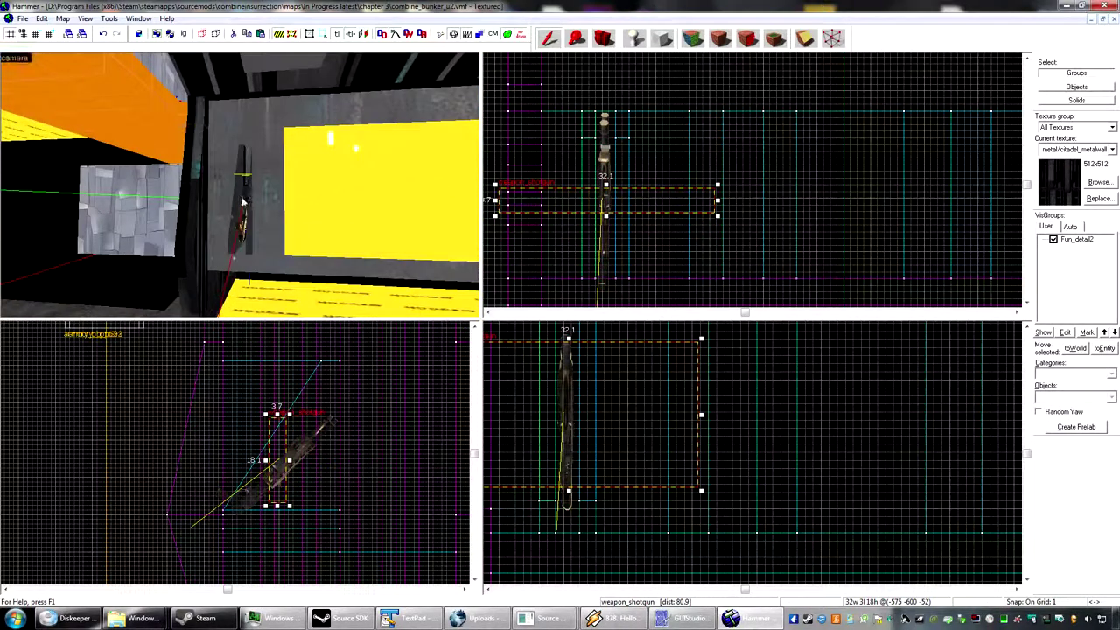
- Select the 9-unit-wide panel block beside the shotgun's slot and inspect it from several distances
click(255, 204)
key(z)
key(w)
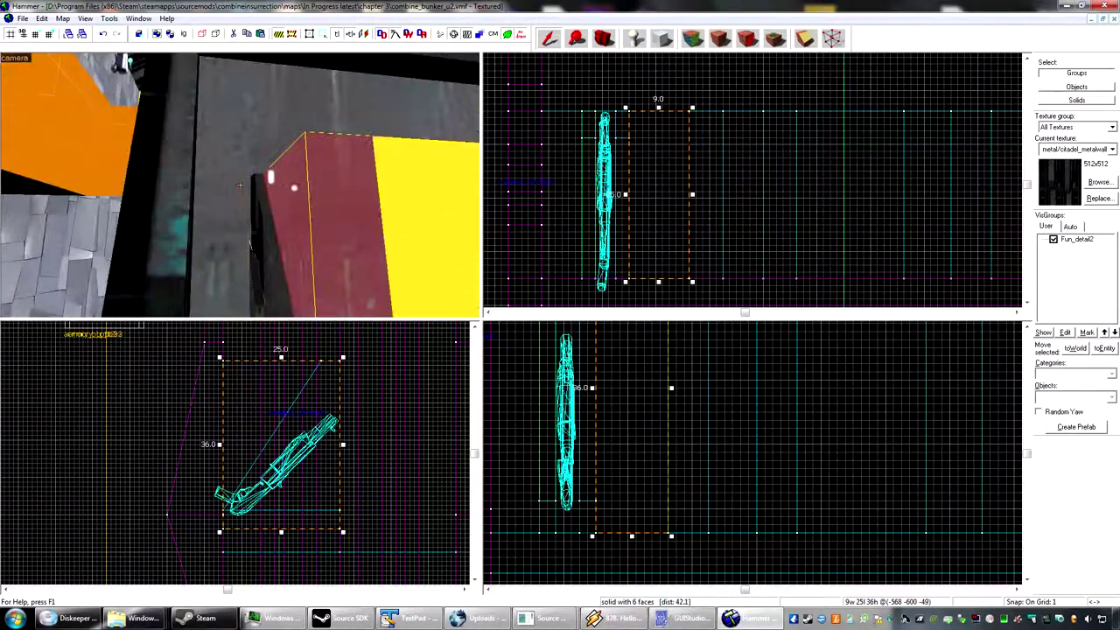
key(s)
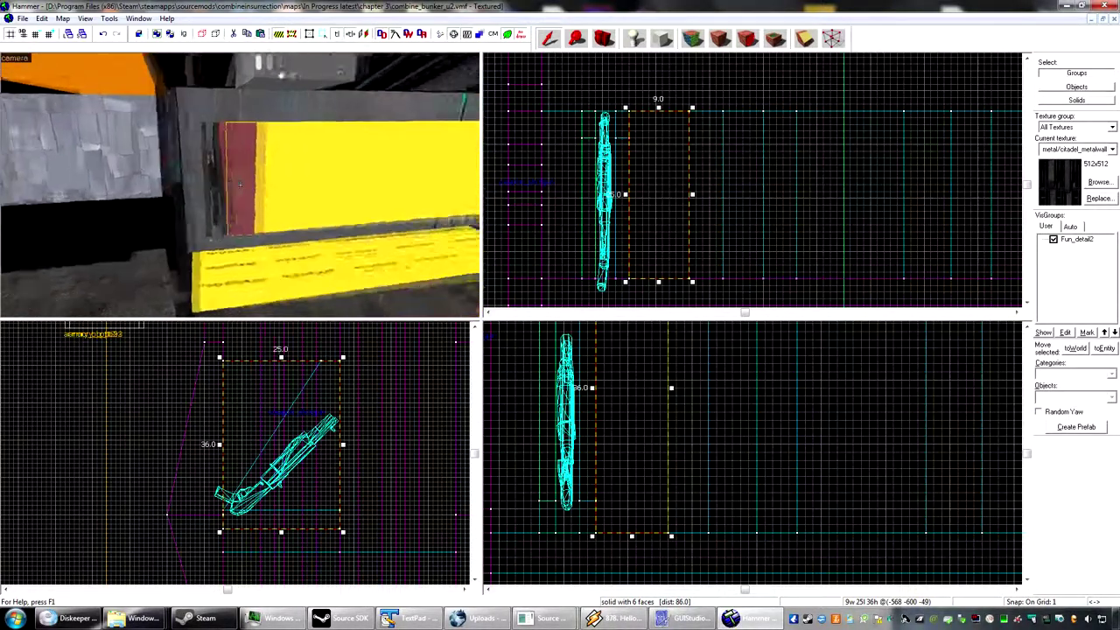